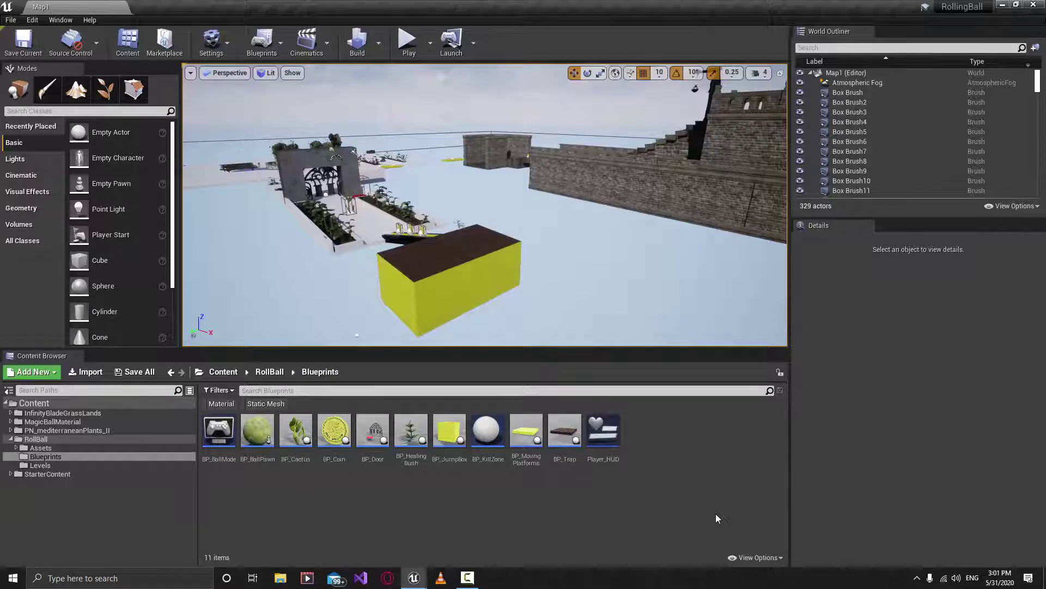
right_drag(708, 327, 676, 387)
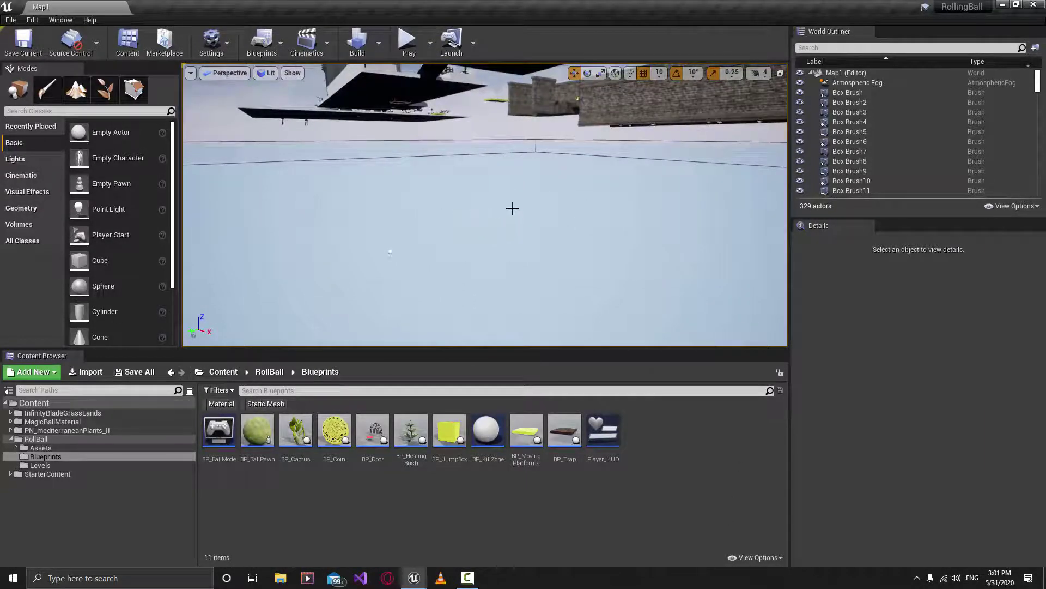
right_drag(511, 209, 643, 143)
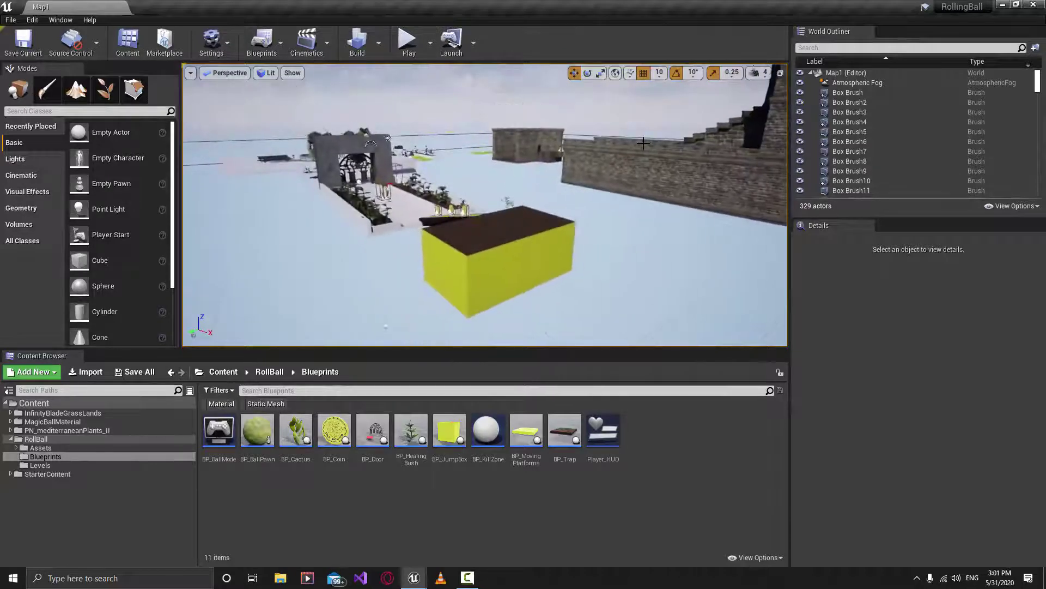
right_drag(519, 214, 692, 243)
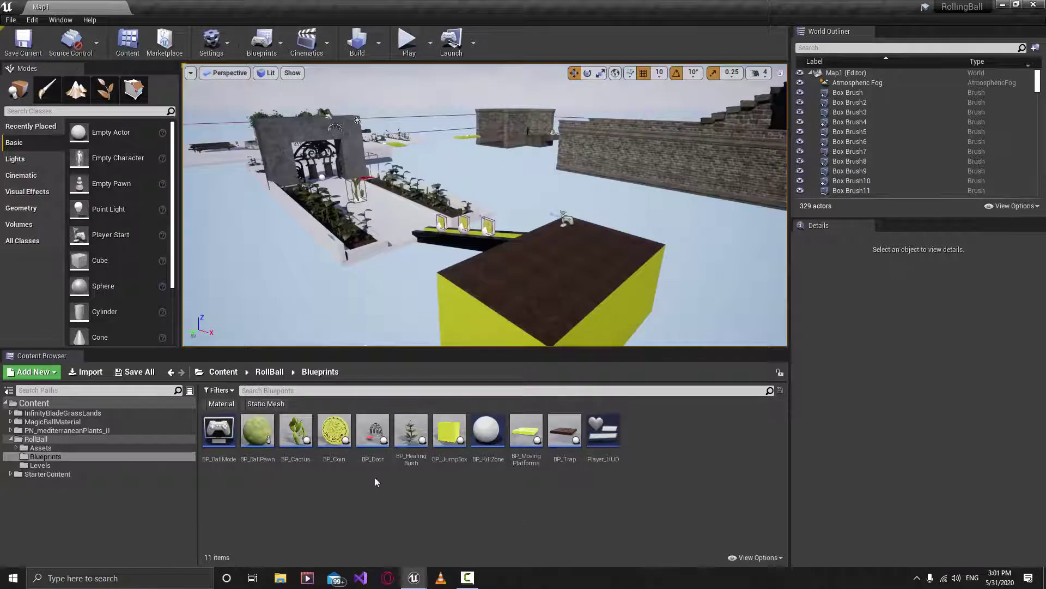
Open the BP_BallMode blueprint and show its event graph with free space below the Event Tick node
double_click(221, 433)
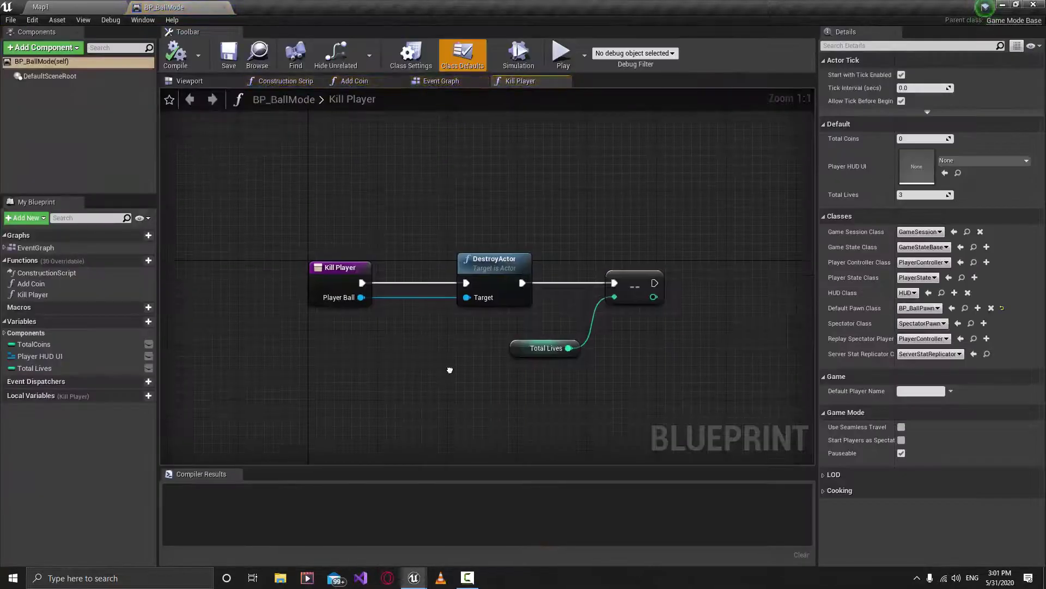
click(445, 84)
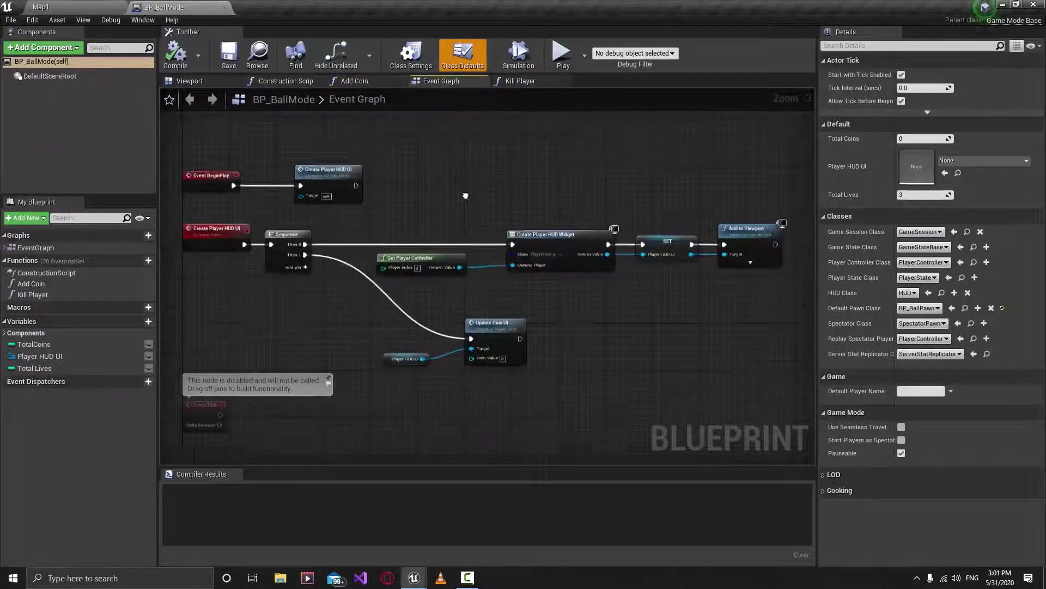
scroll(506, 318, down, 1)
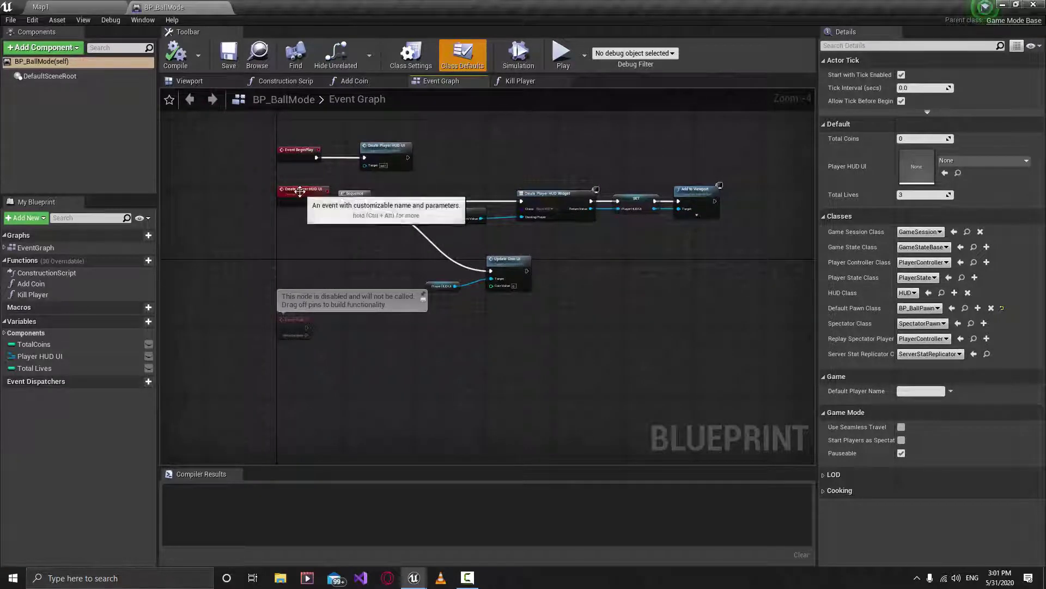
right_drag(373, 379, 382, 354)
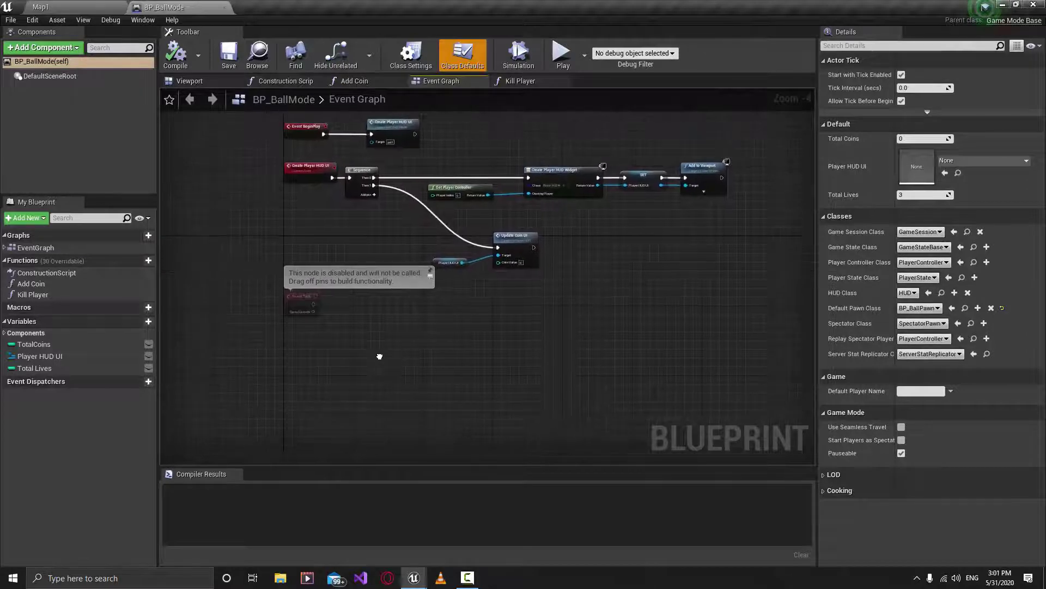
right_drag(312, 364, 326, 356)
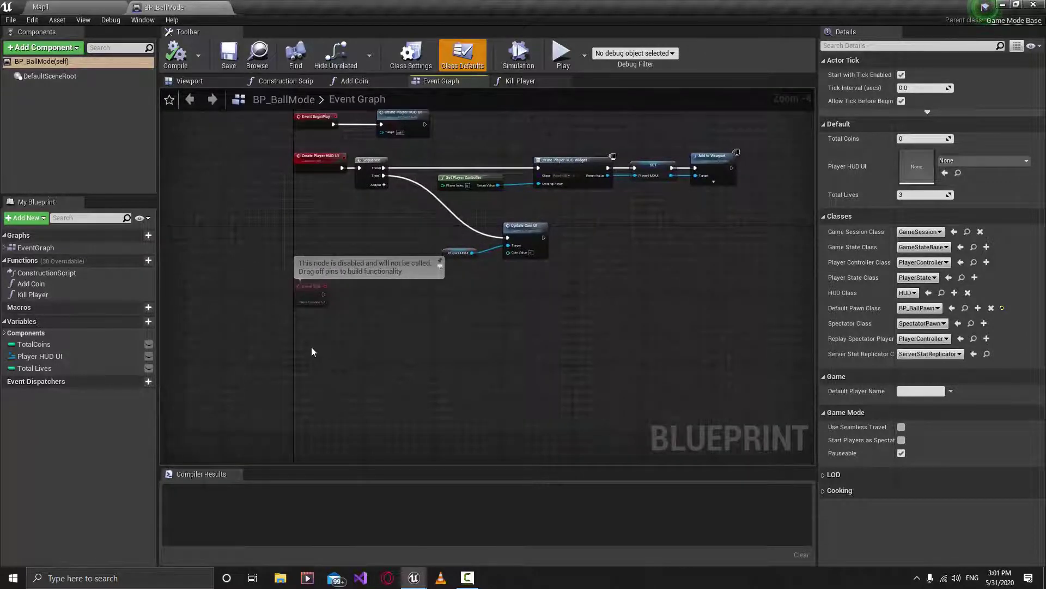
Add a custom event named Spawn Player in the empty space below the Event Tick node
right_click(312, 351)
text(ad)
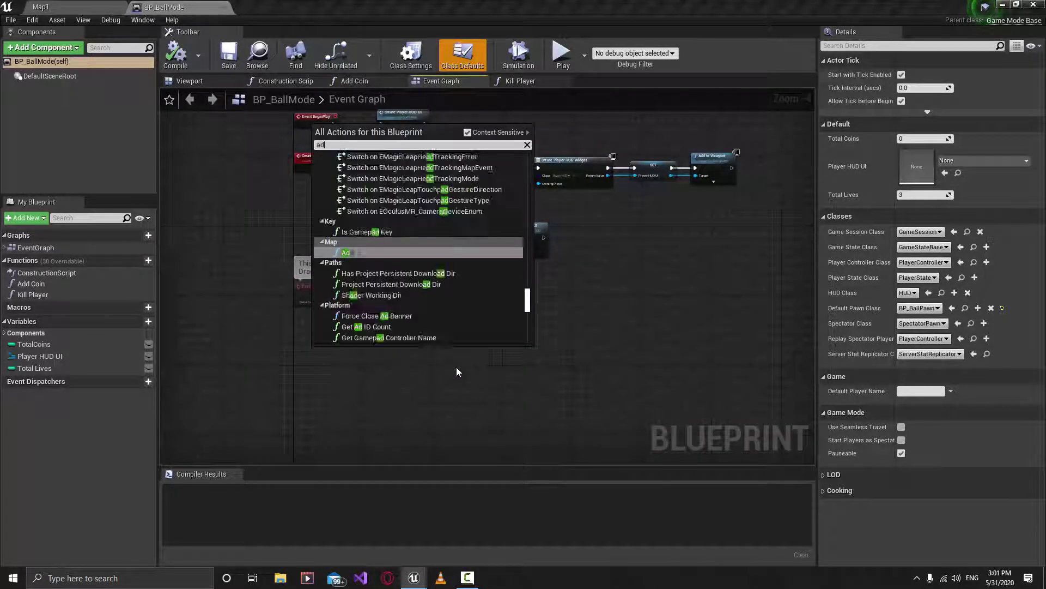
text(d cus)
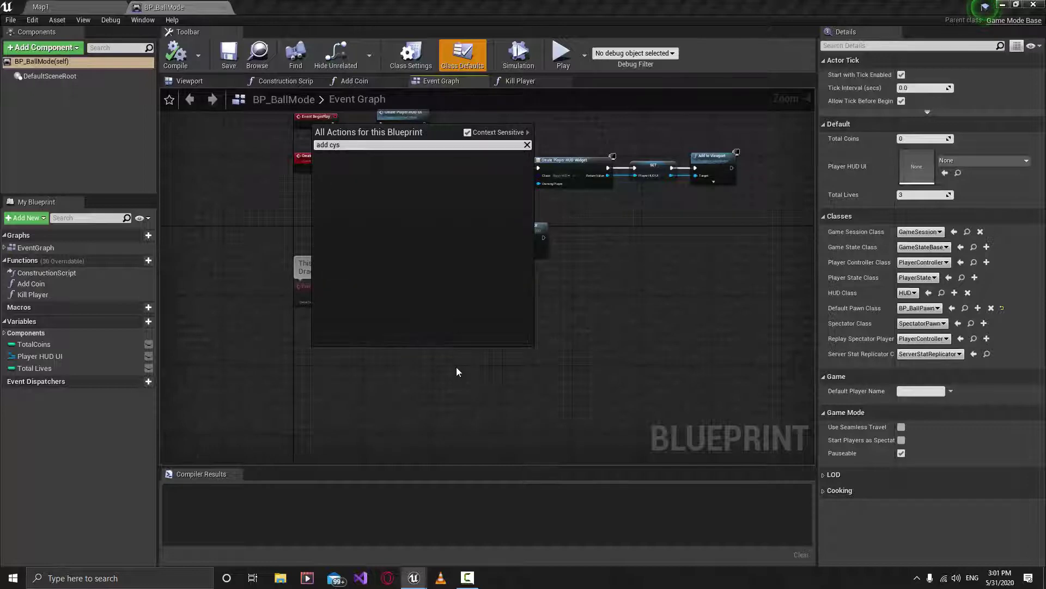
key(Return)
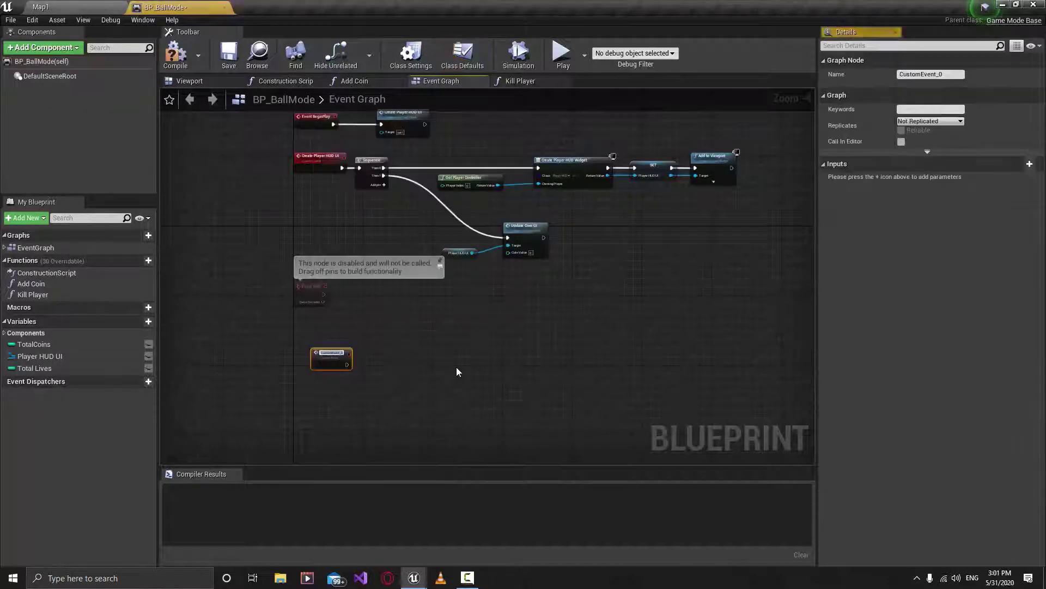
scroll(451, 362, up, 3)
right_drag(331, 355, 483, 299)
click(943, 75)
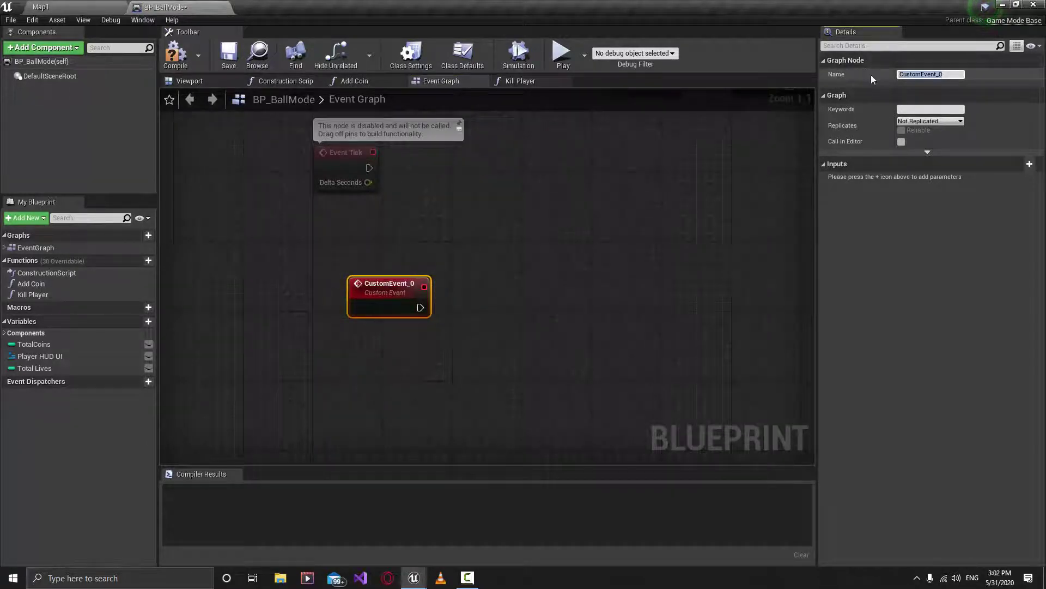
text(Spa)
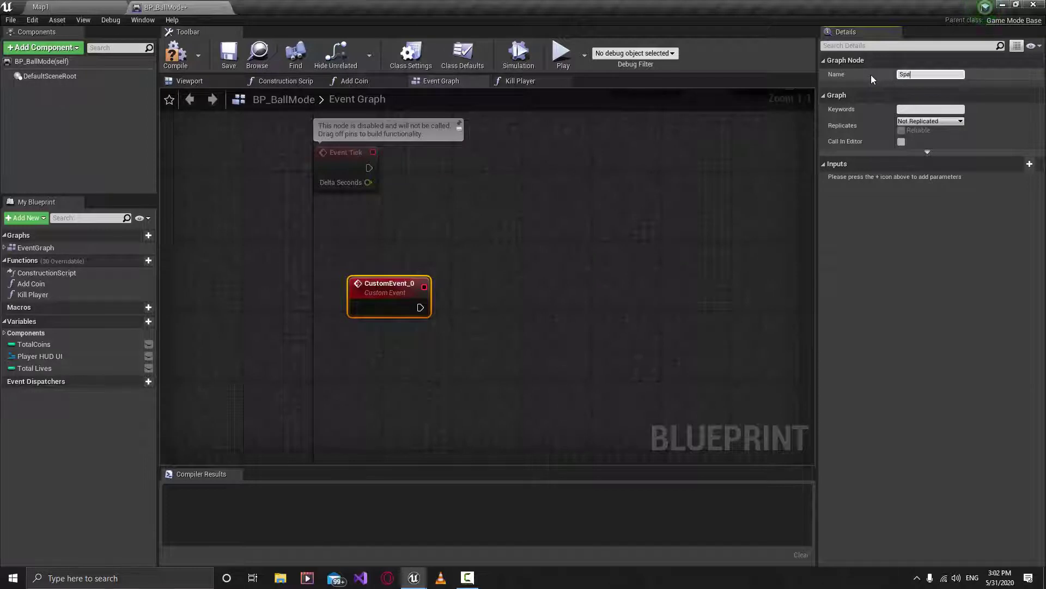
text(wn Player)
key(Return)
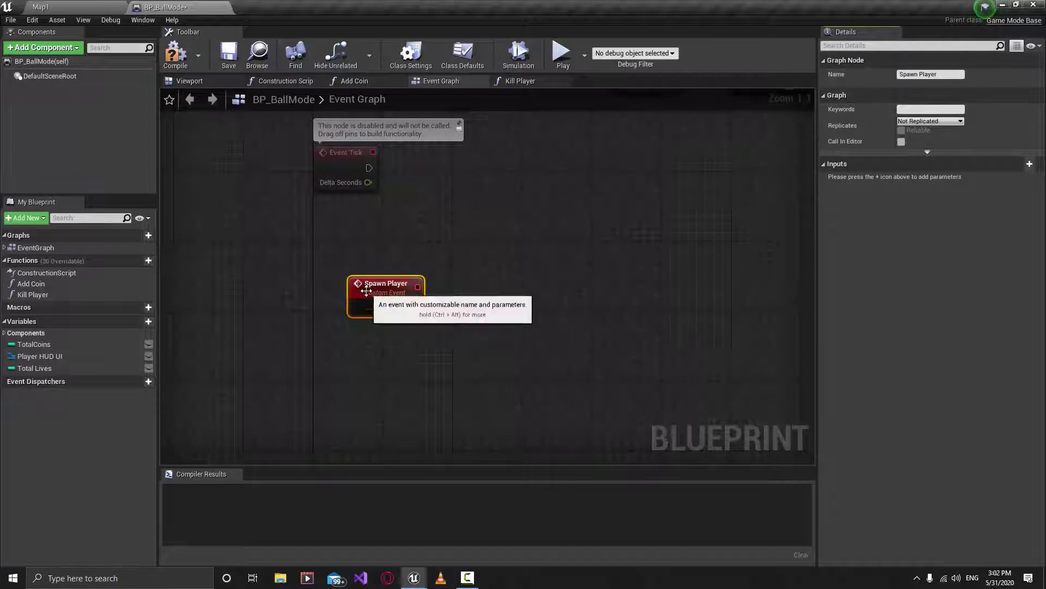
Compile and save the blueprint, and align the Spawn Player event under the Event Tick node
click(182, 62)
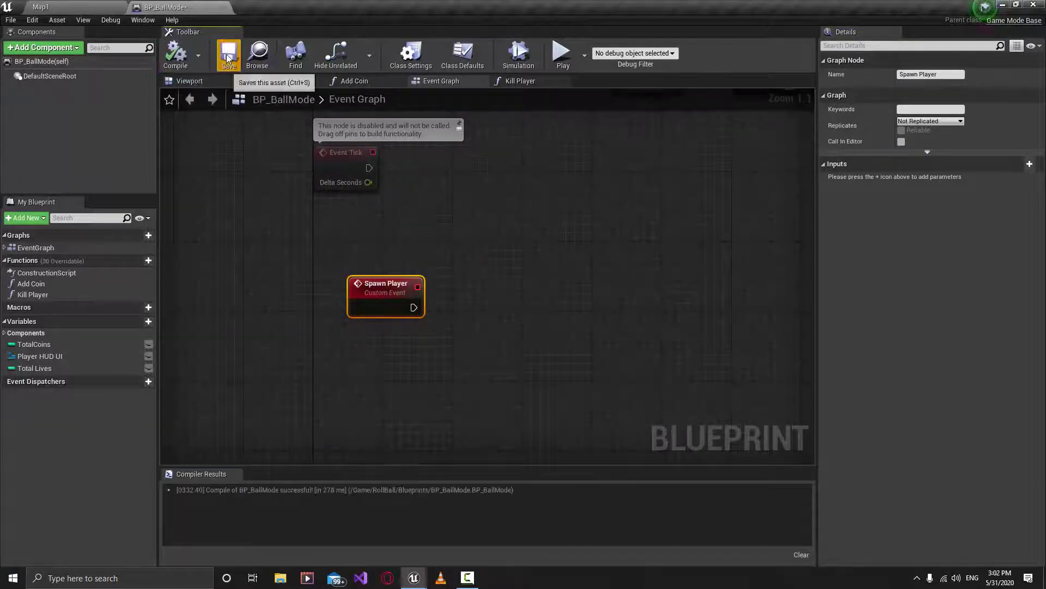
right_drag(513, 207, 485, 256)
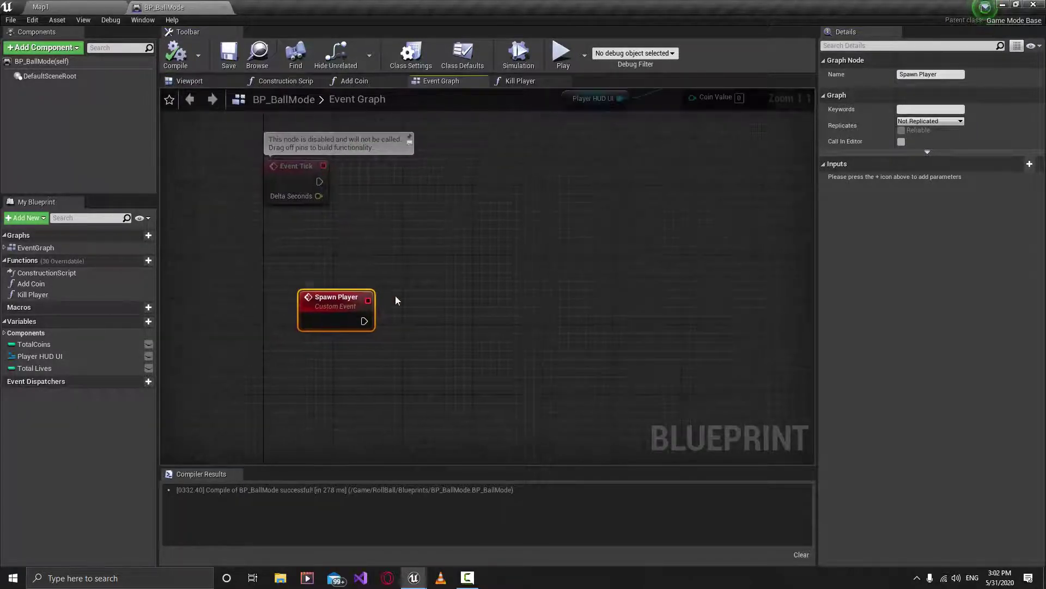
drag(342, 297, 308, 299)
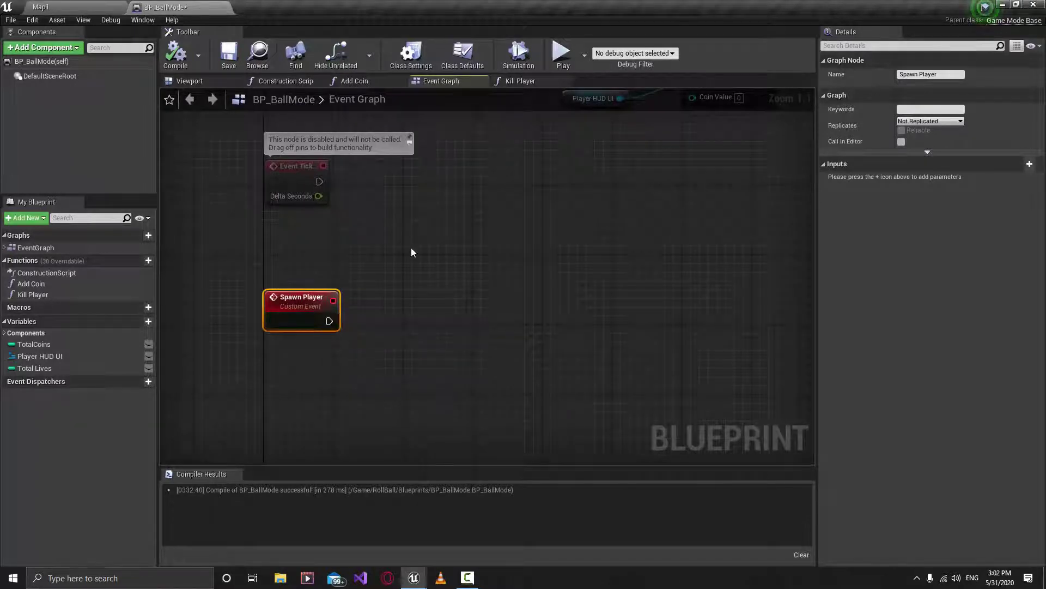
In the Kill Player function, call Spawn Player after the Total Lives decrement node and align the call with the execution line
click(520, 81)
right_drag(583, 266, 520, 245)
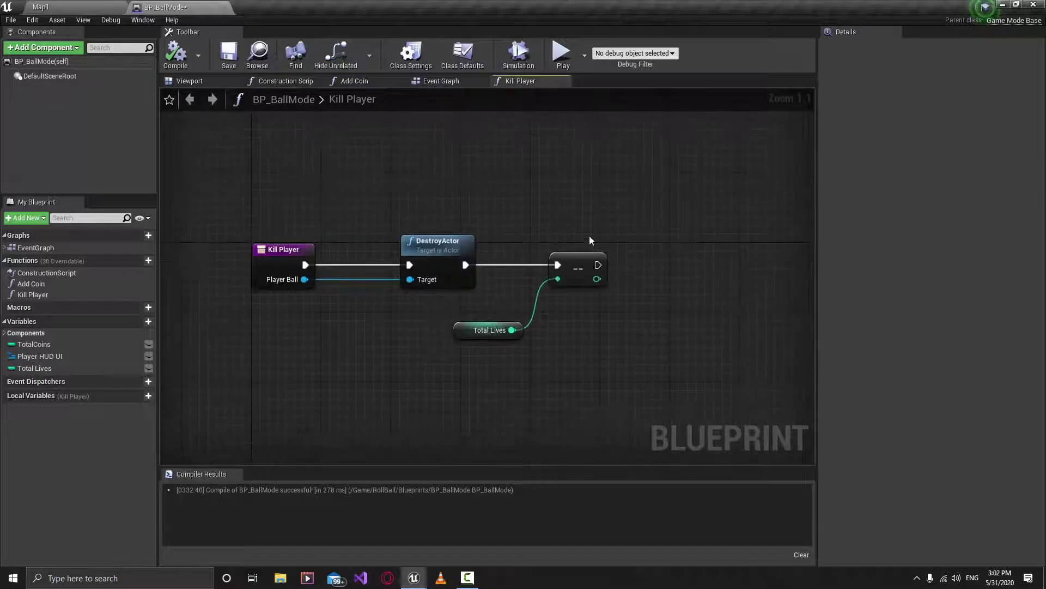
drag(673, 217, 270, 378)
drag(598, 265, 690, 266)
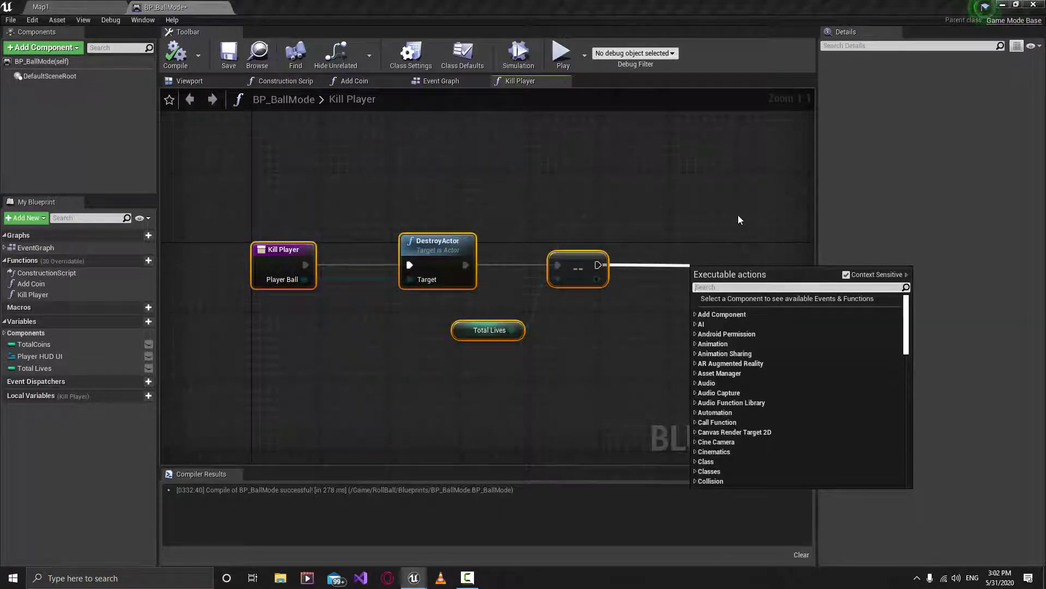
text(spawn)
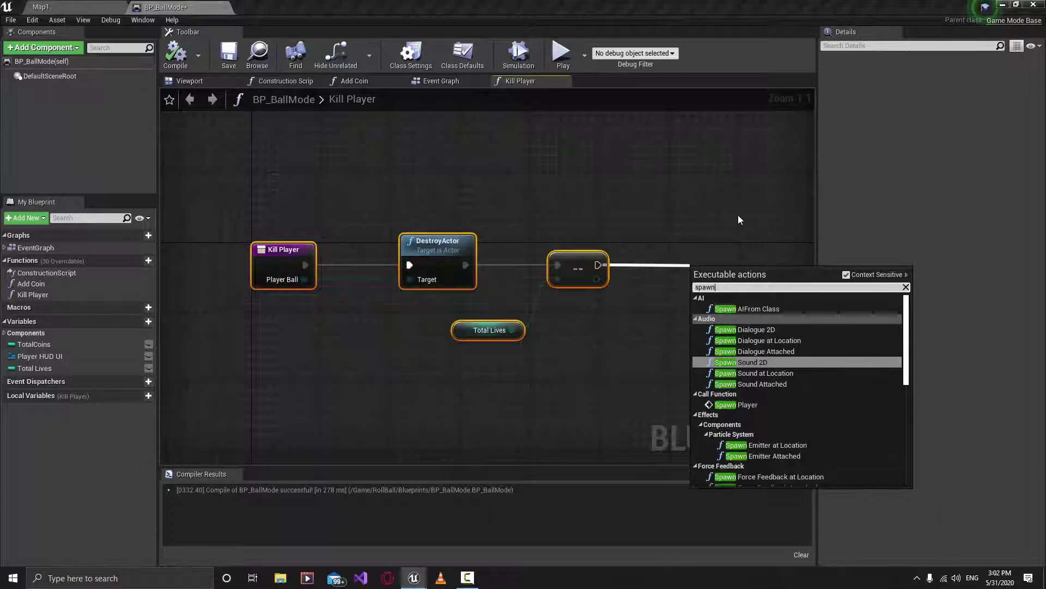
key(Down)
key(Down)
key(Down)
key(Down)
key(Return)
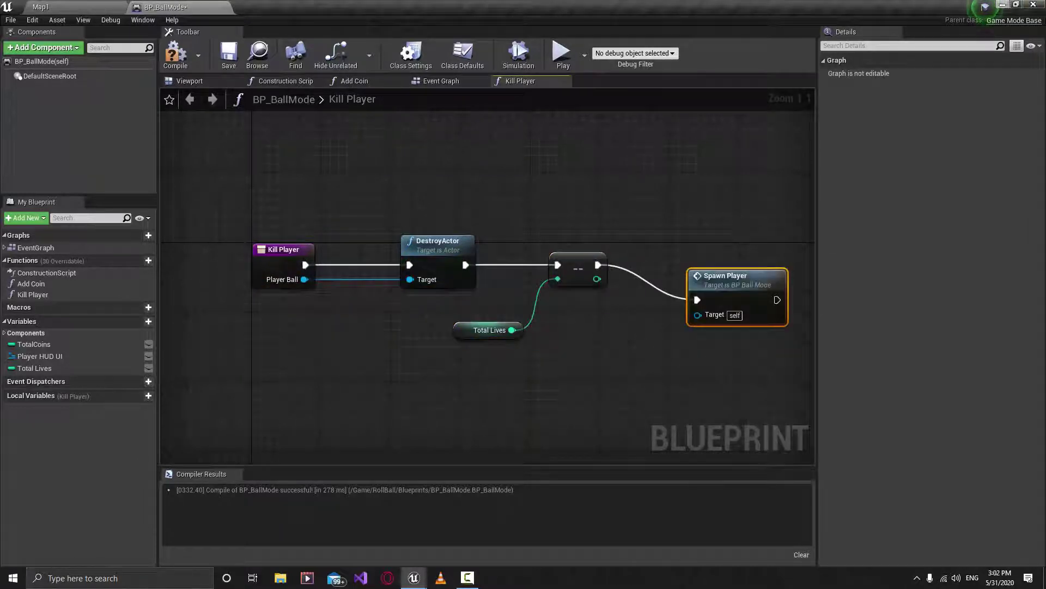
drag(735, 278, 735, 244)
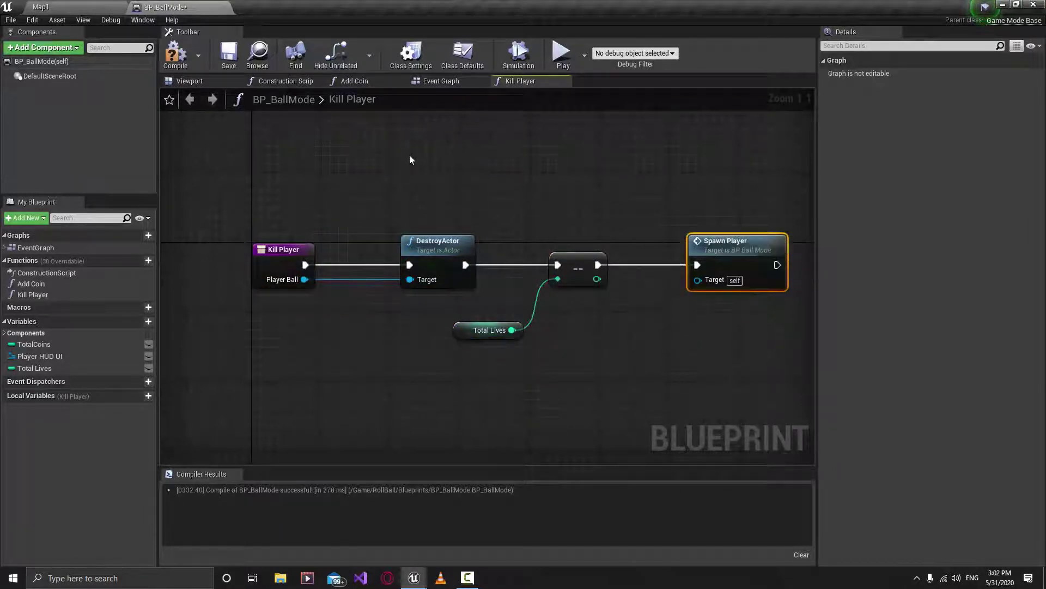
Compile and save BP_BallMode with the extended Kill Player function
drag(268, 190, 595, 388)
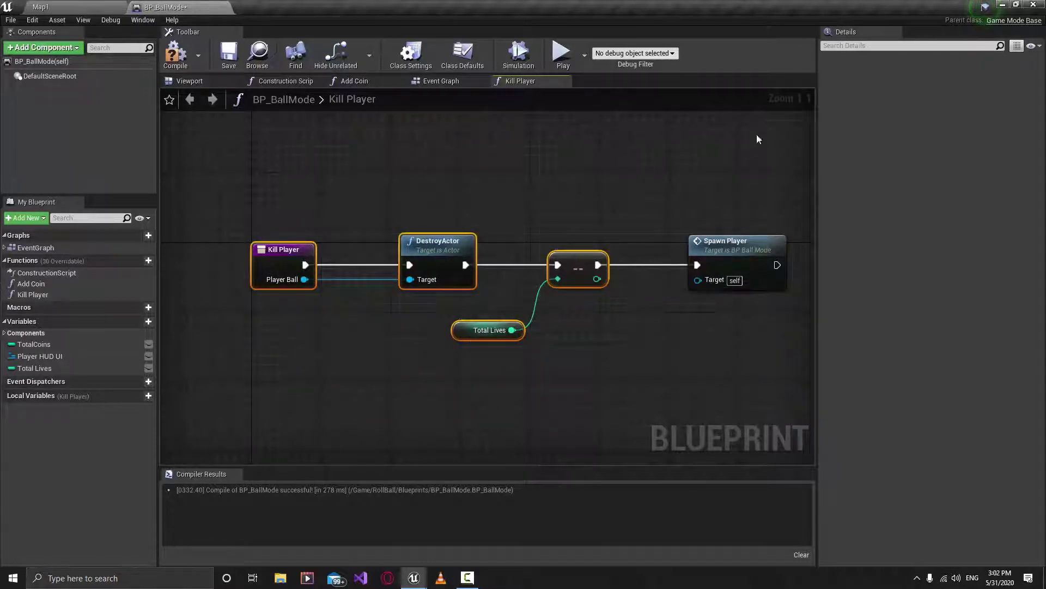
drag(766, 167, 734, 270)
drag(697, 342, 698, 342)
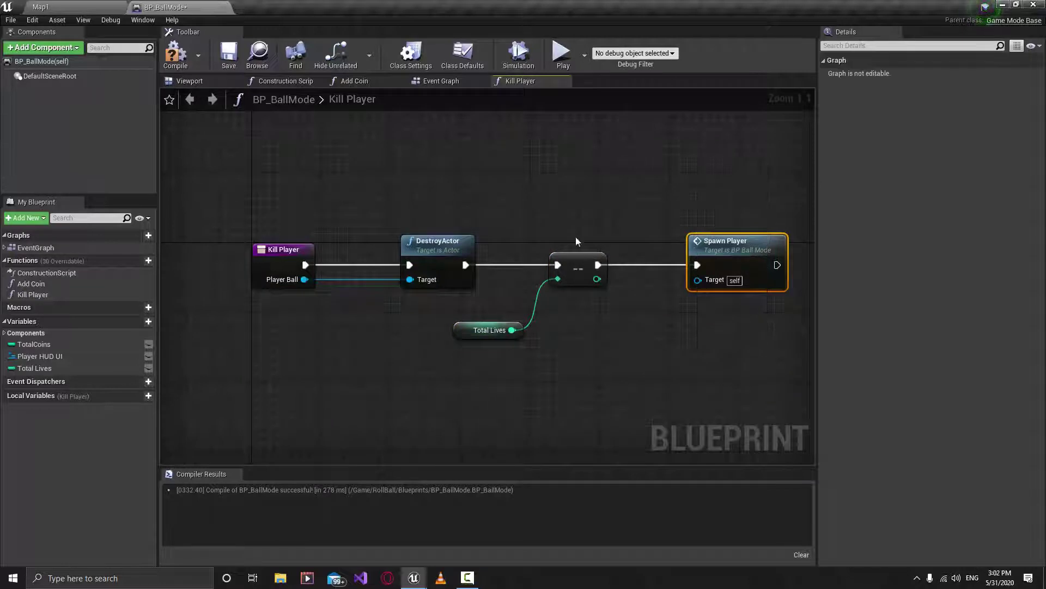
drag(770, 201, 669, 331)
click(228, 55)
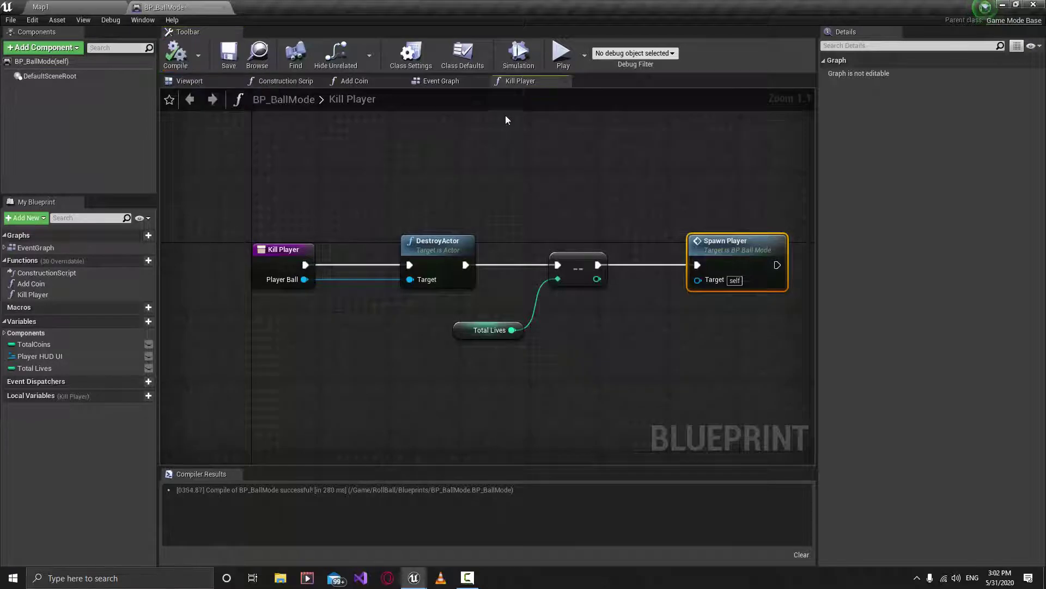
In the event graph, connect a Spawn Actor from Class node to the Spawn Player event and align the two nodes
click(440, 80)
right_drag(311, 323, 360, 269)
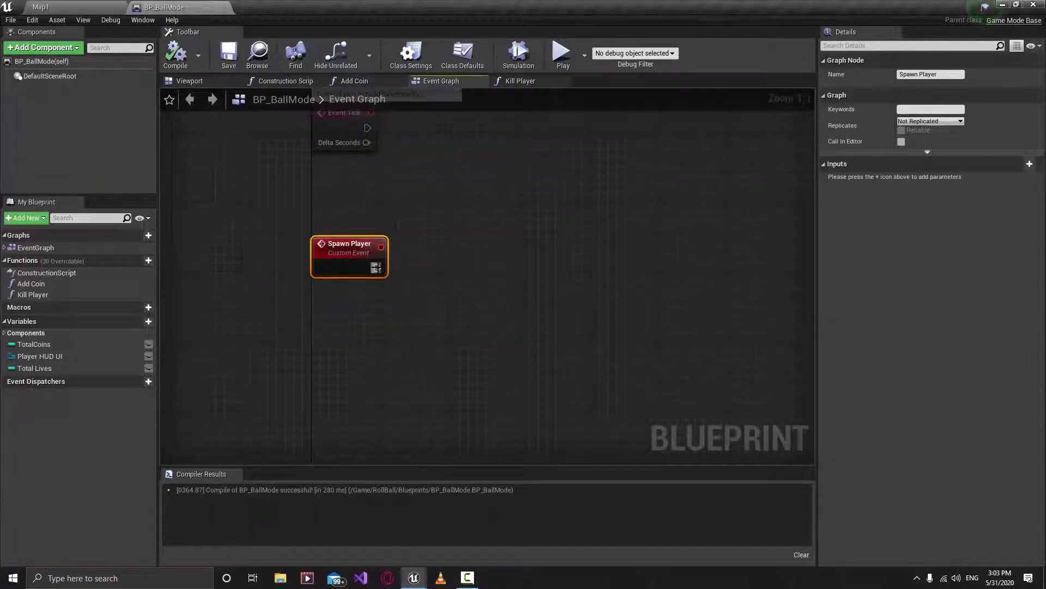
drag(377, 268, 554, 261)
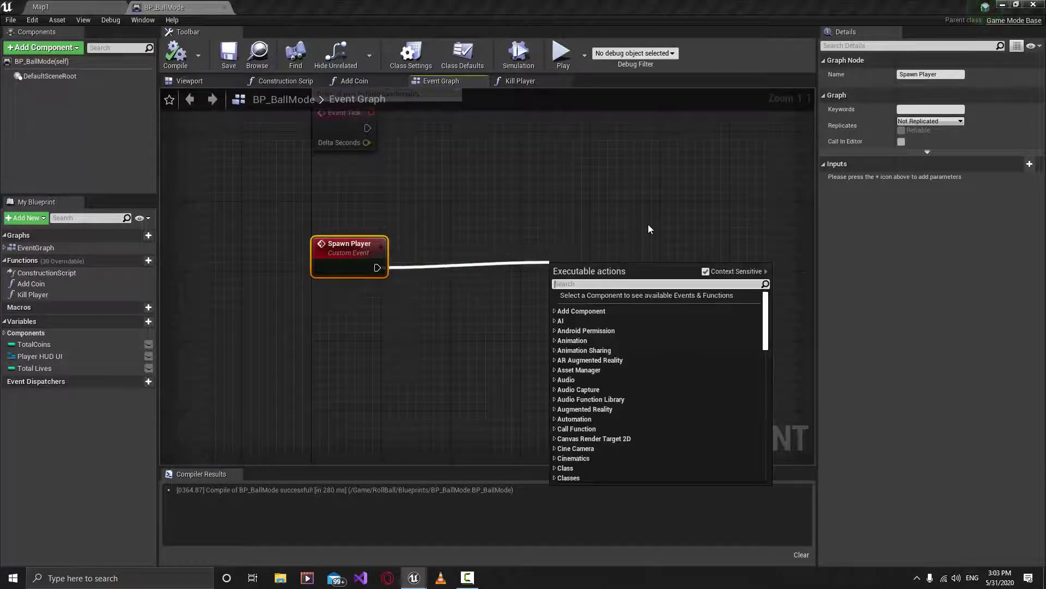
key(Up)
text(s)
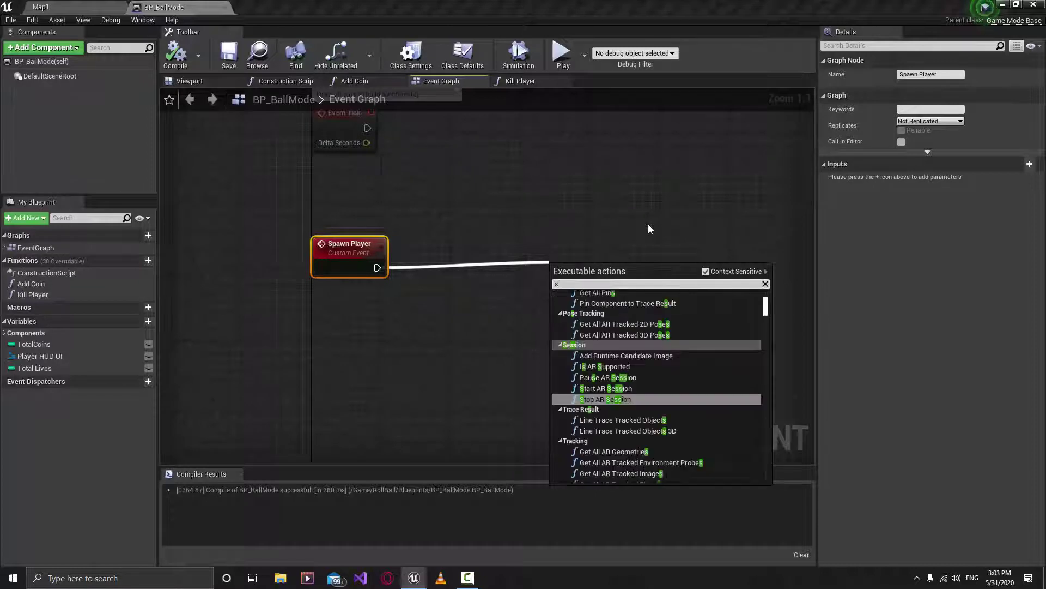
text(pawn p)
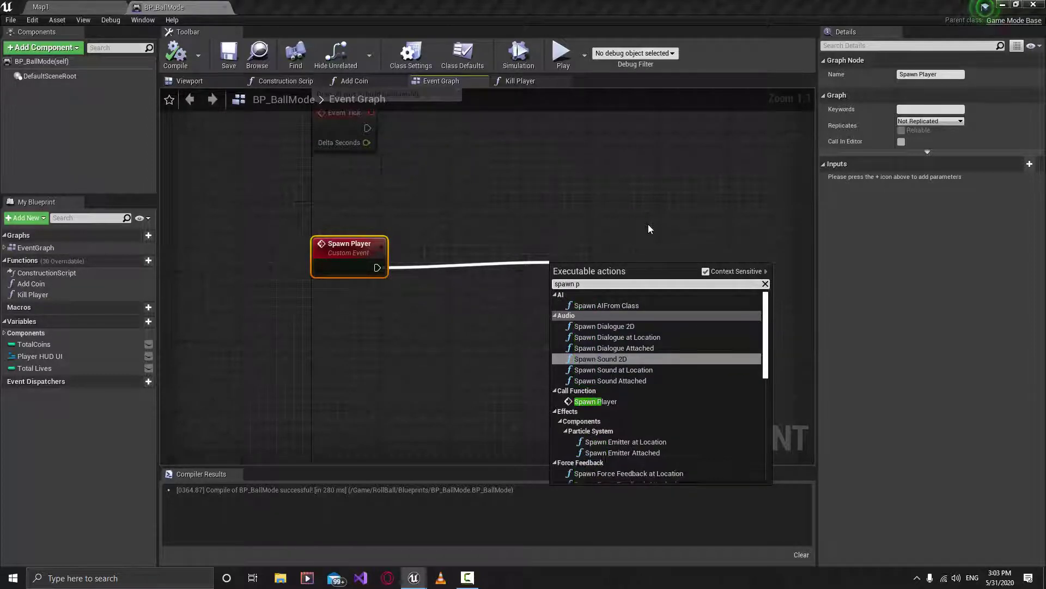
key(BackSpace)
text(acto)
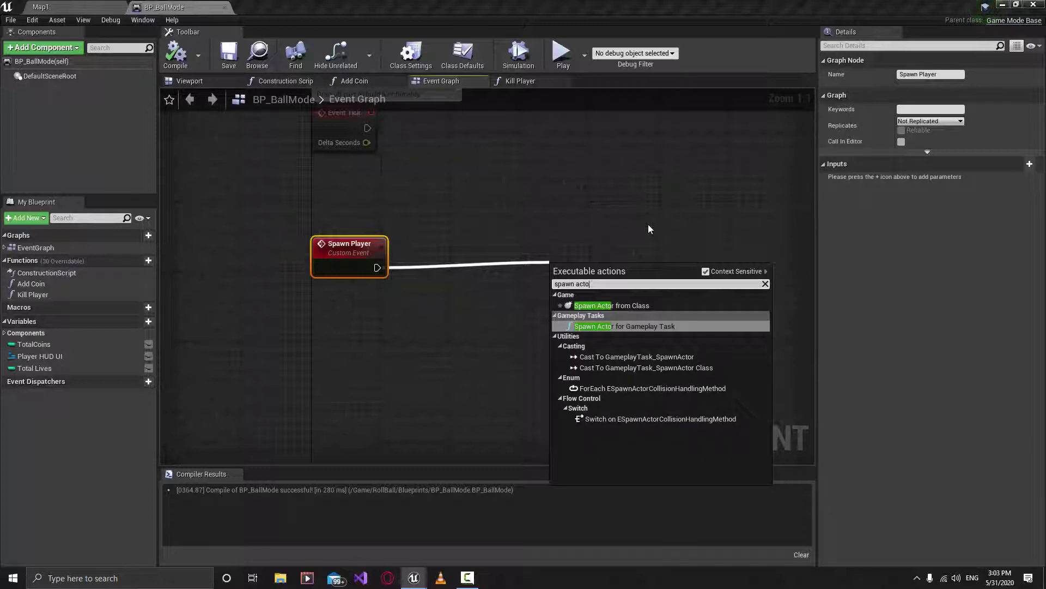
key(Up)
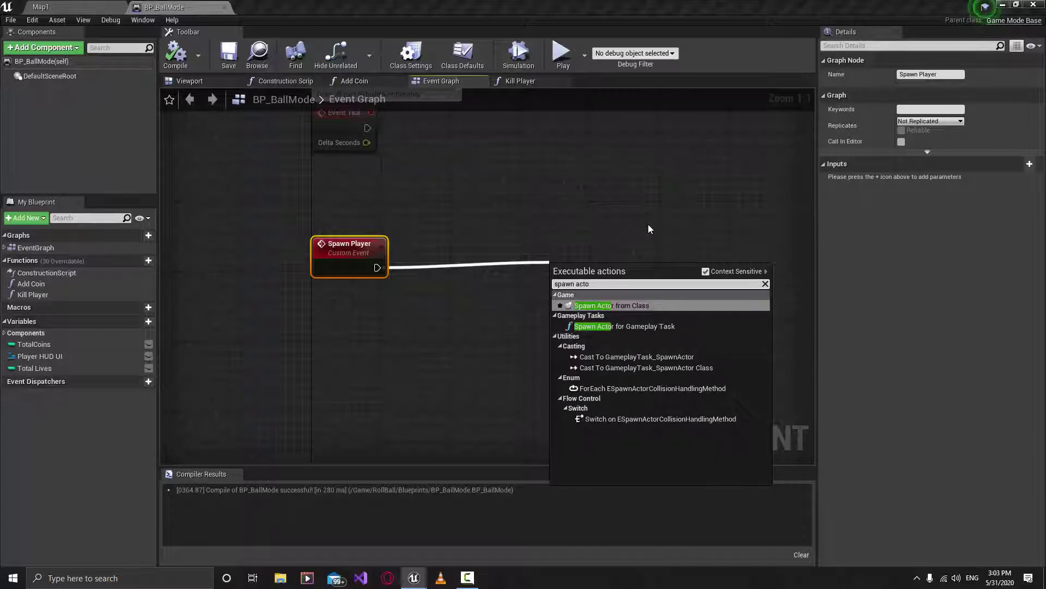
click(629, 306)
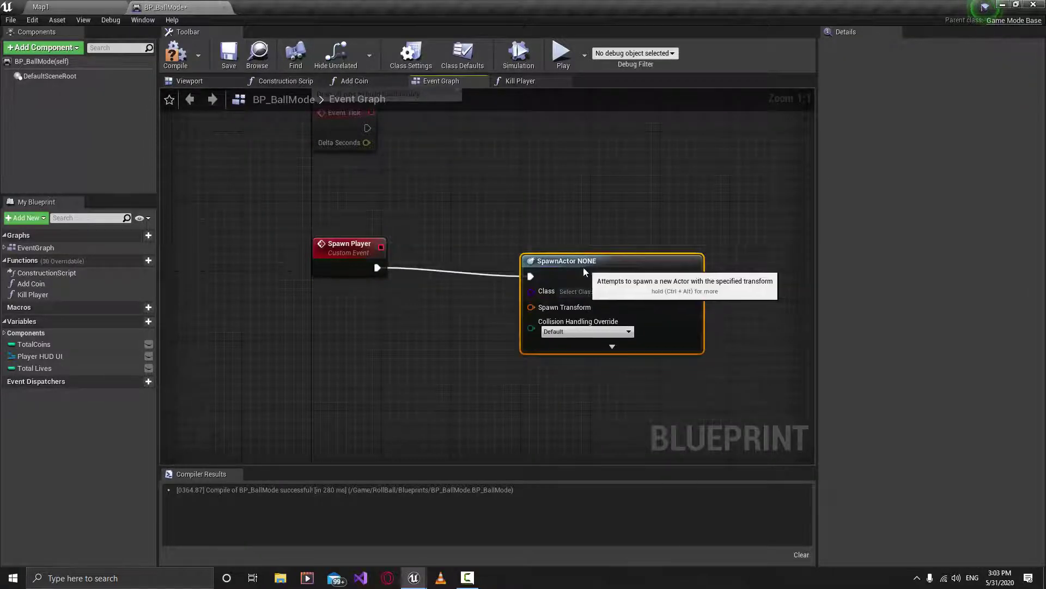
drag(584, 267, 566, 258)
drag(571, 303, 491, 394)
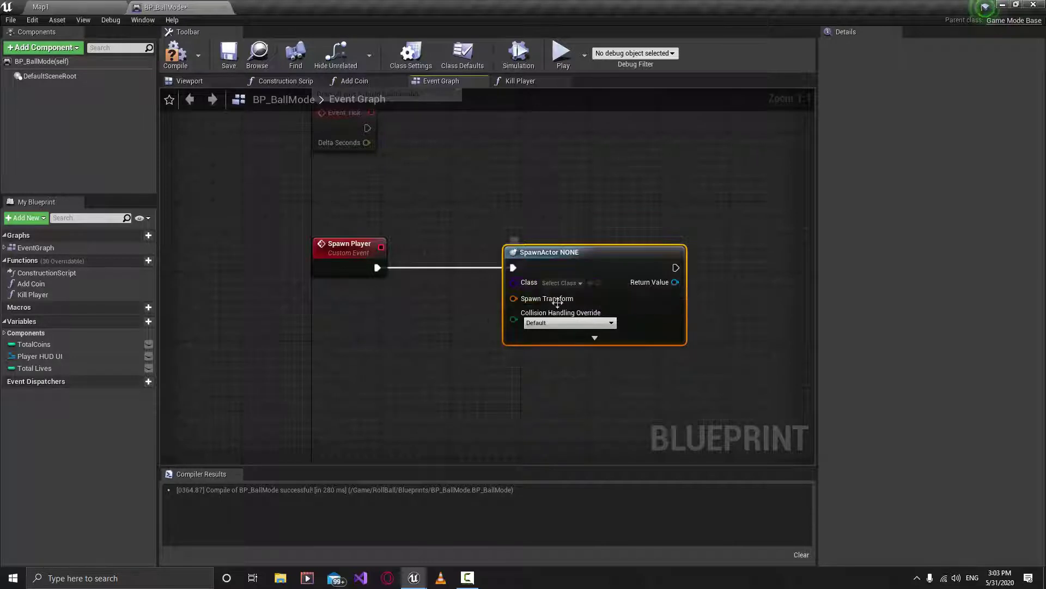
right_drag(542, 303, 495, 310)
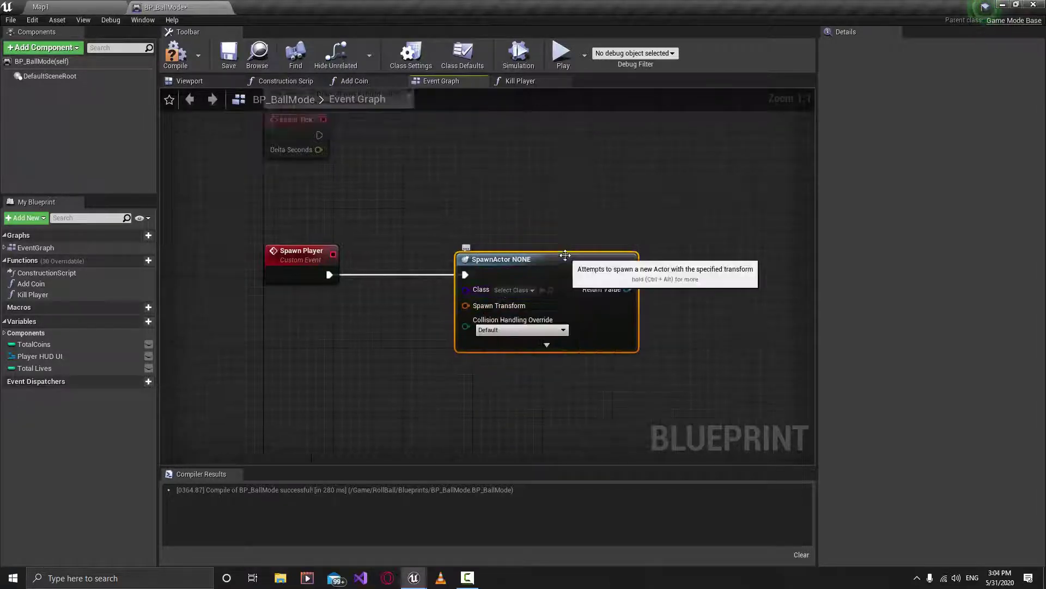
drag(646, 221, 448, 388)
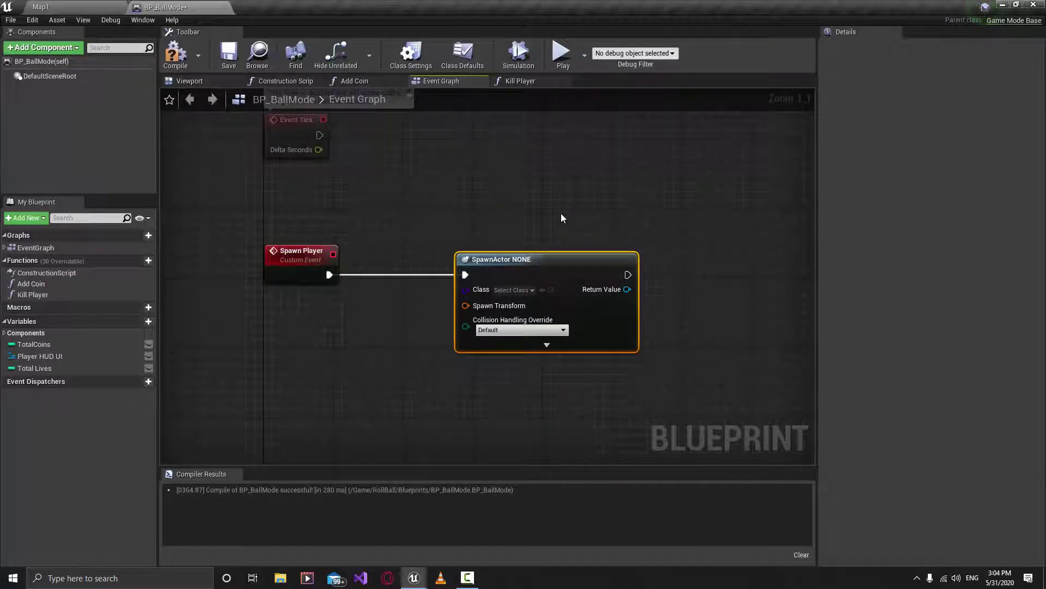
In the level editor's RollBall Blueprints folder, create a blueprint class based on Actor and name it BP_Test
drag(642, 205, 478, 384)
click(81, 6)
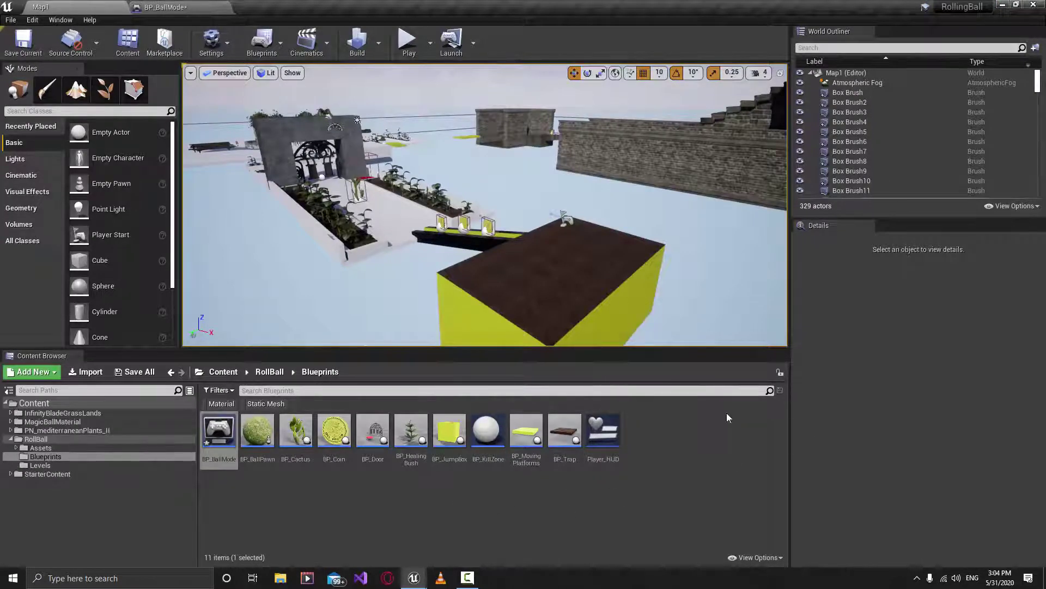
right_click(491, 512)
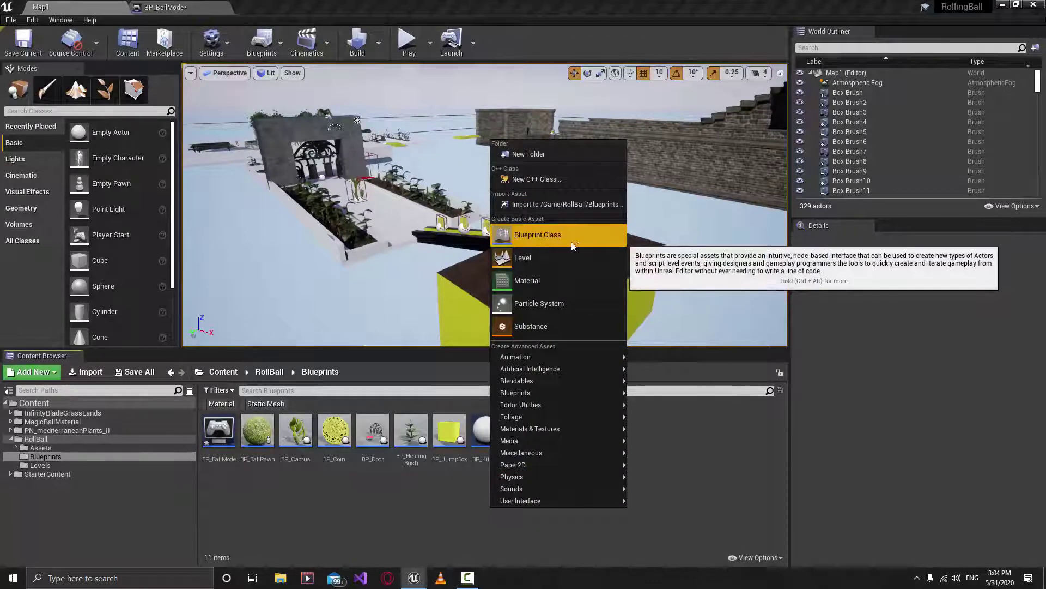
click(520, 239)
click(425, 198)
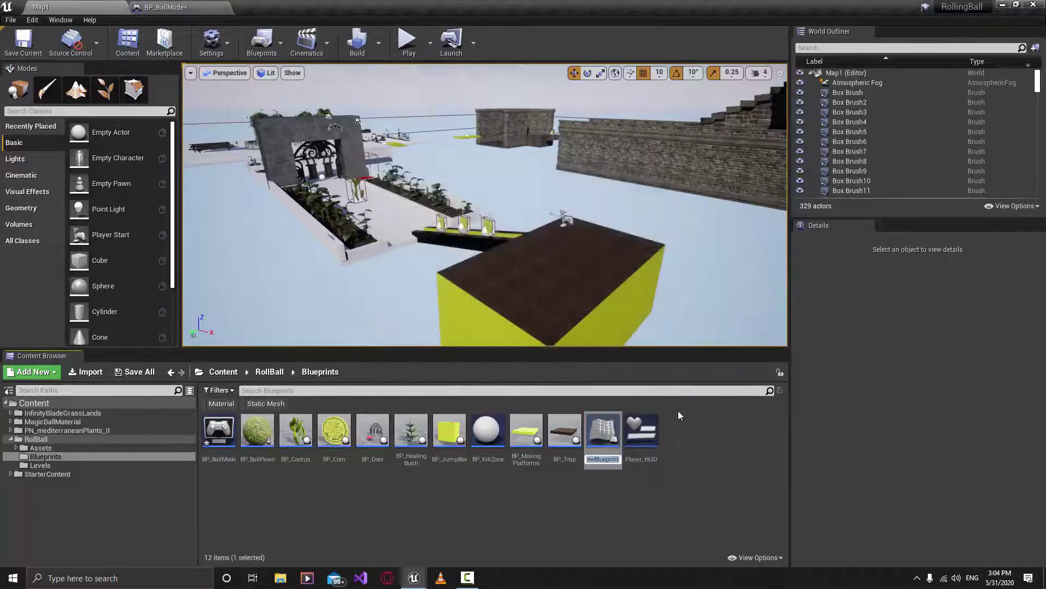
text(BP)
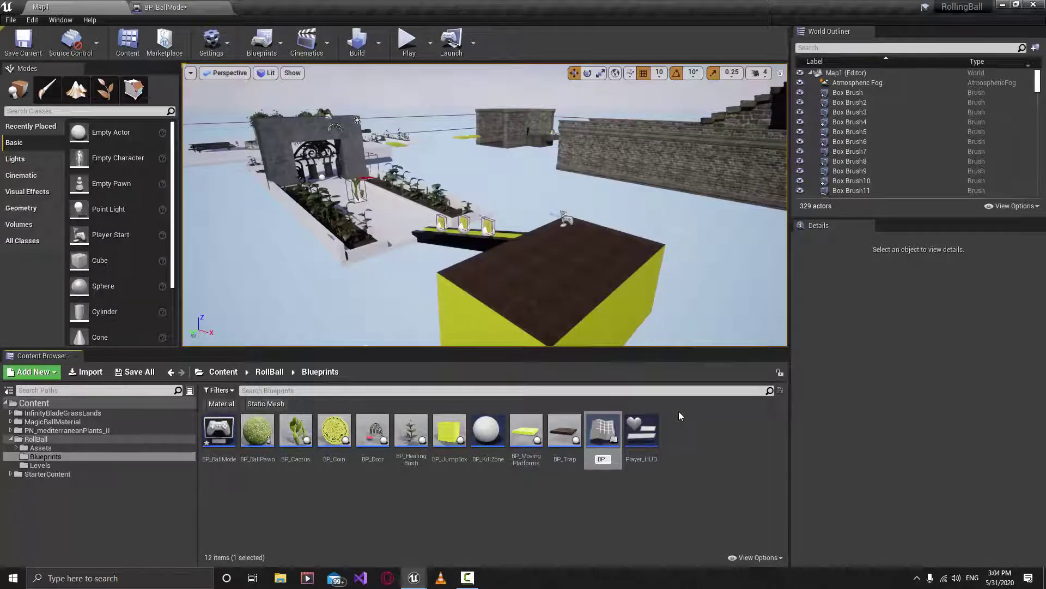
text(_Tes)
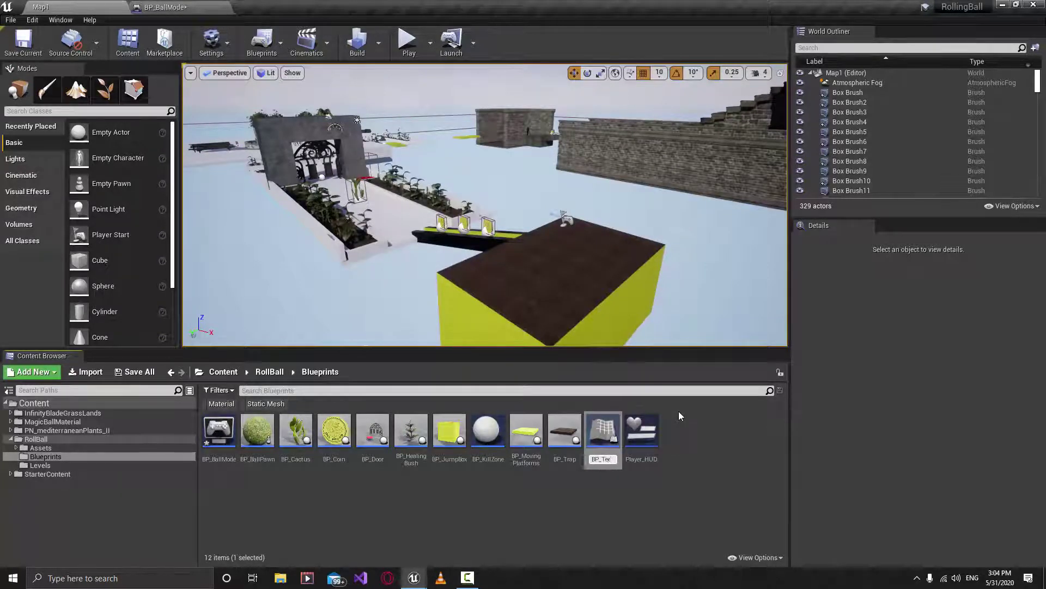
text(t)
key(Return)
Open BP_Test at its event graph and dock its window beside BP_BallMode
key(Return)
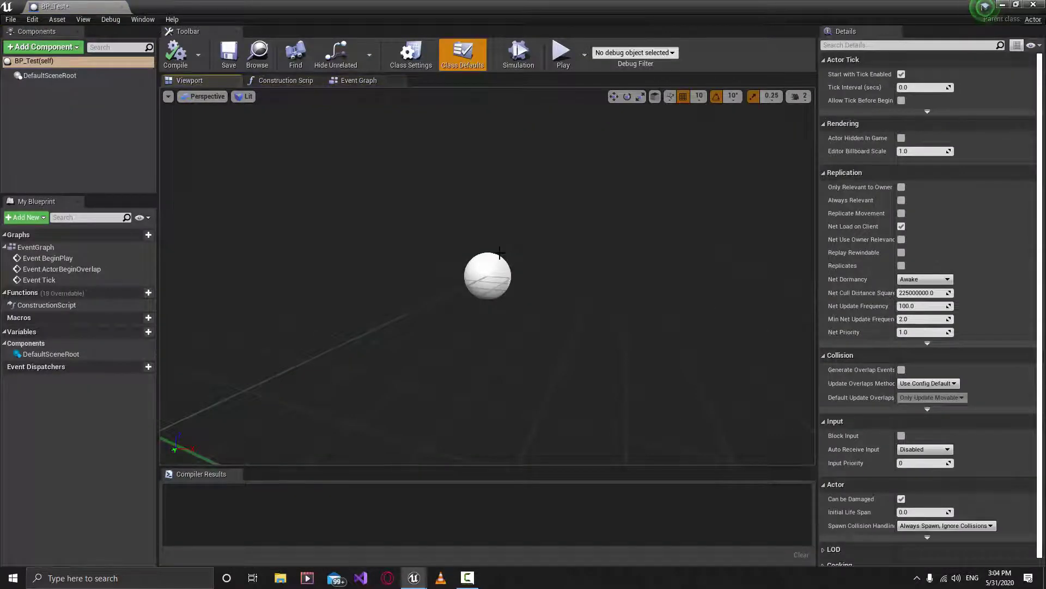
click(364, 80)
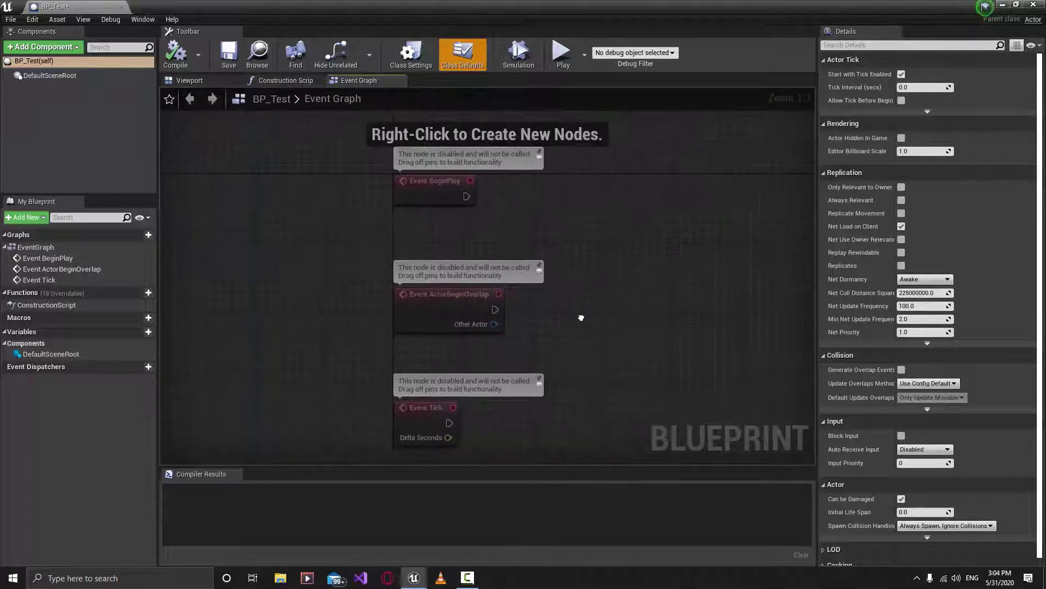
right_drag(580, 318, 506, 365)
right_drag(396, 263, 379, 301)
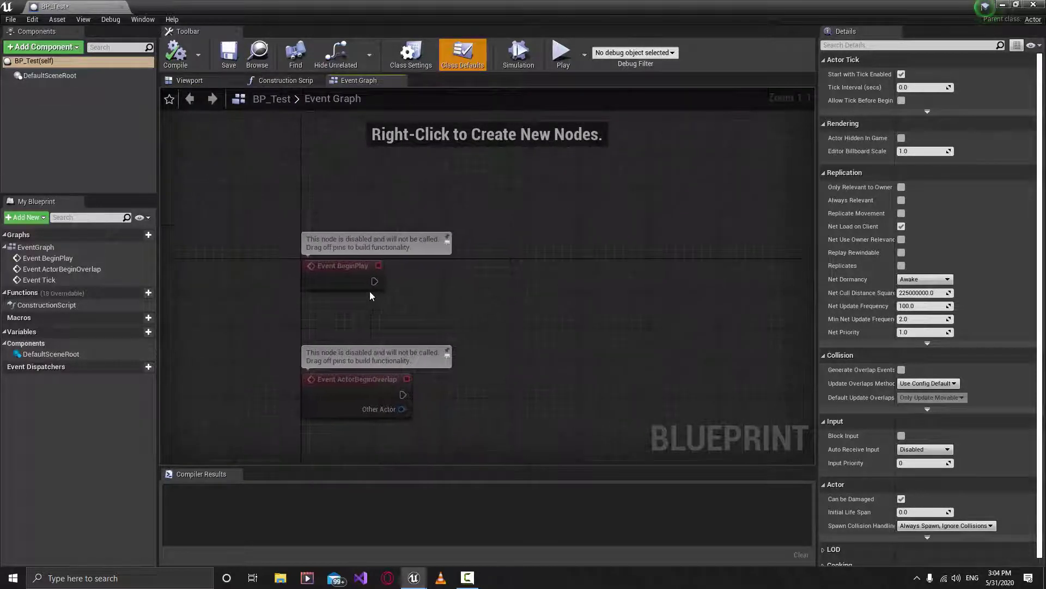
drag(81, 4, 260, 7)
Place a BP_Test instance in Map1 on the brown-topped starting platform, at location X 2260, Y 260, Z 290
click(71, 7)
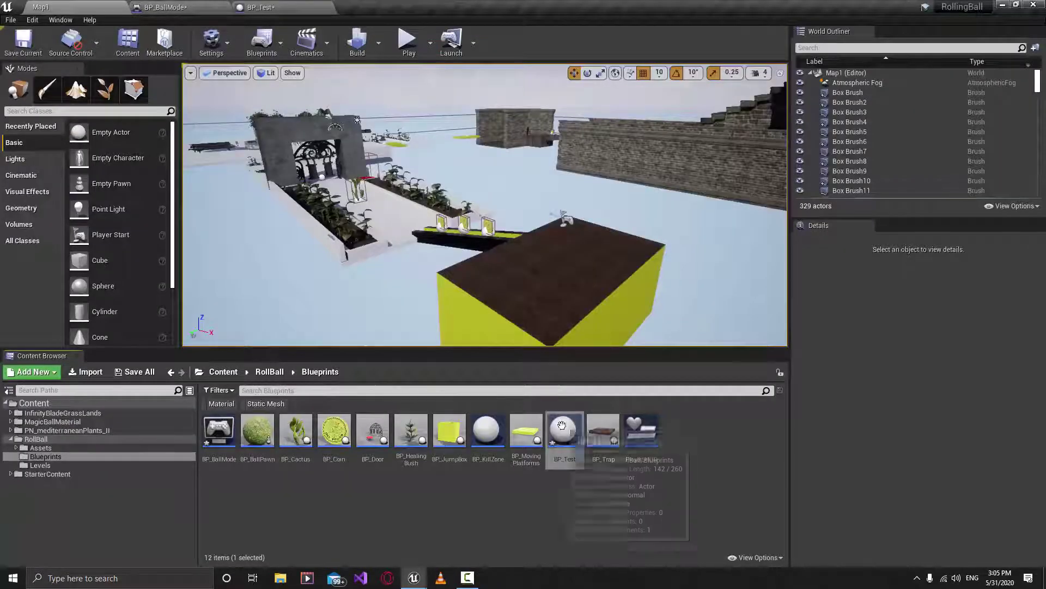
drag(564, 431, 534, 233)
drag(540, 188, 540, 182)
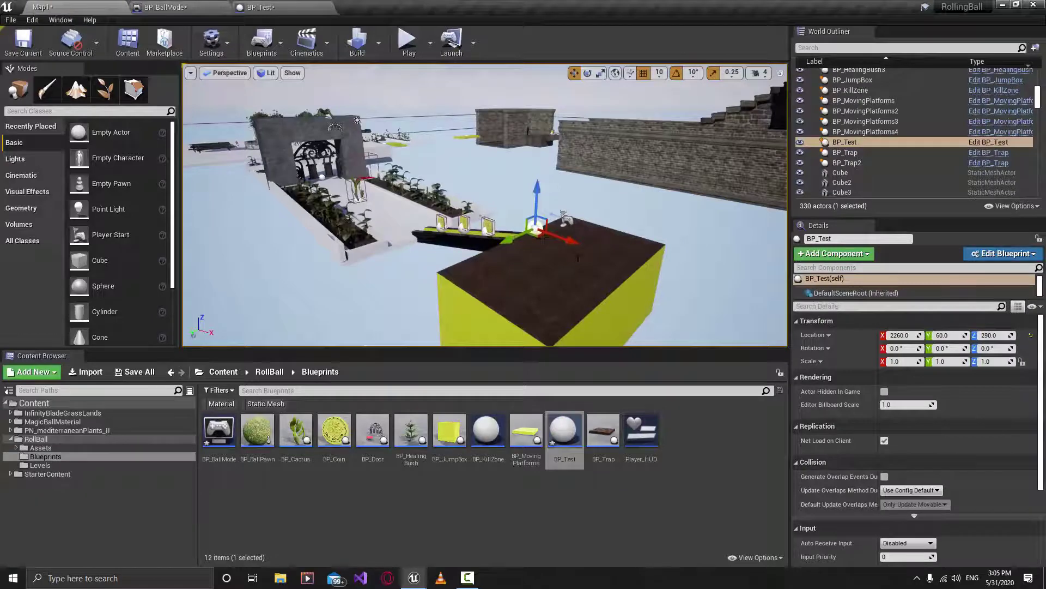
drag(539, 236, 479, 255)
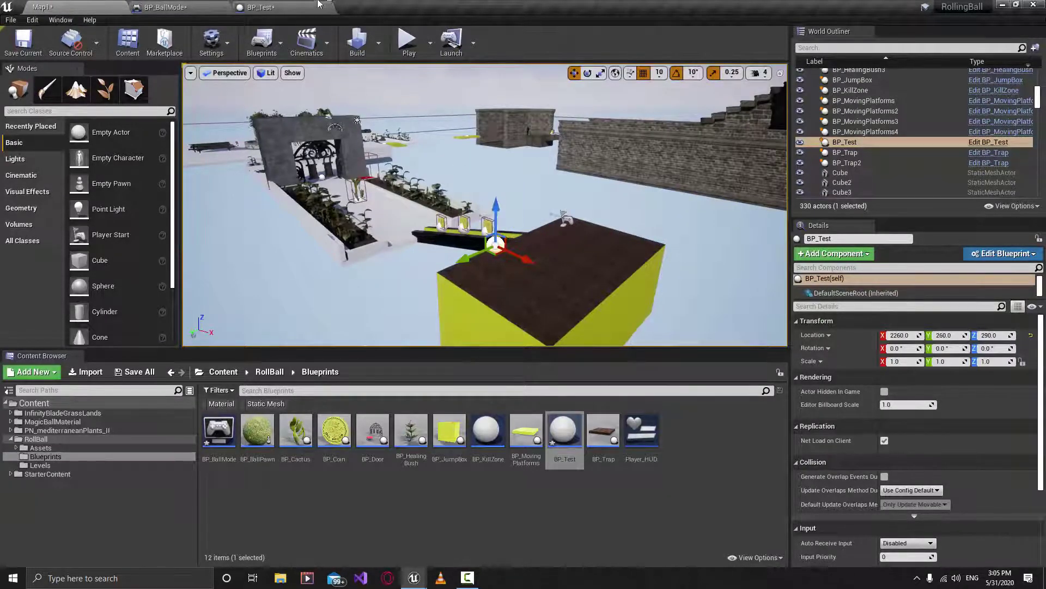
In BP_Test's event graph, connect a Spawn Actor from Class node to Event BeginPlay and align it with the event
click(284, 7)
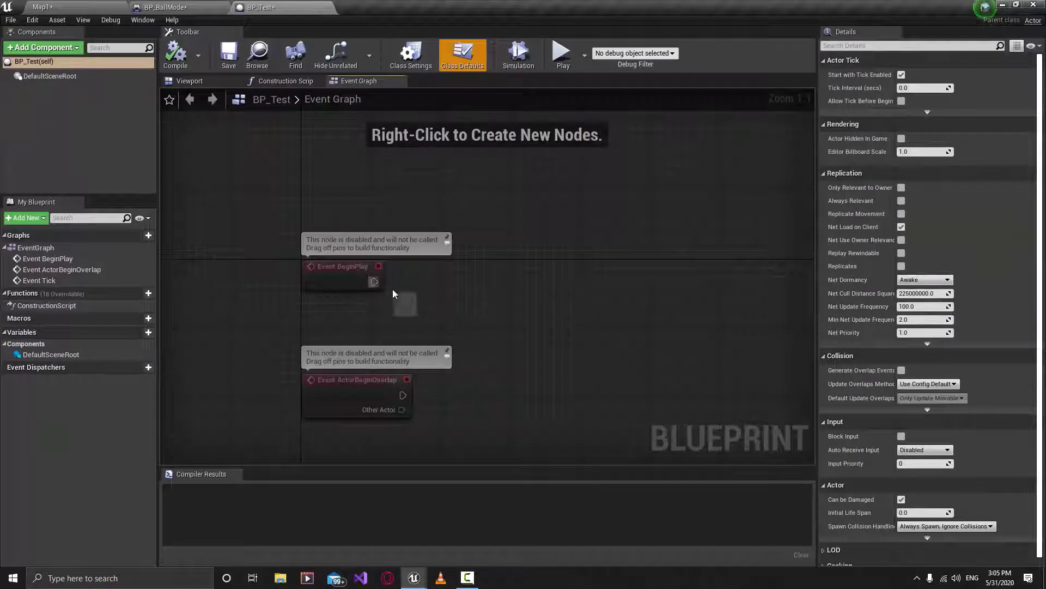
drag(373, 282, 539, 282)
text(spaw)
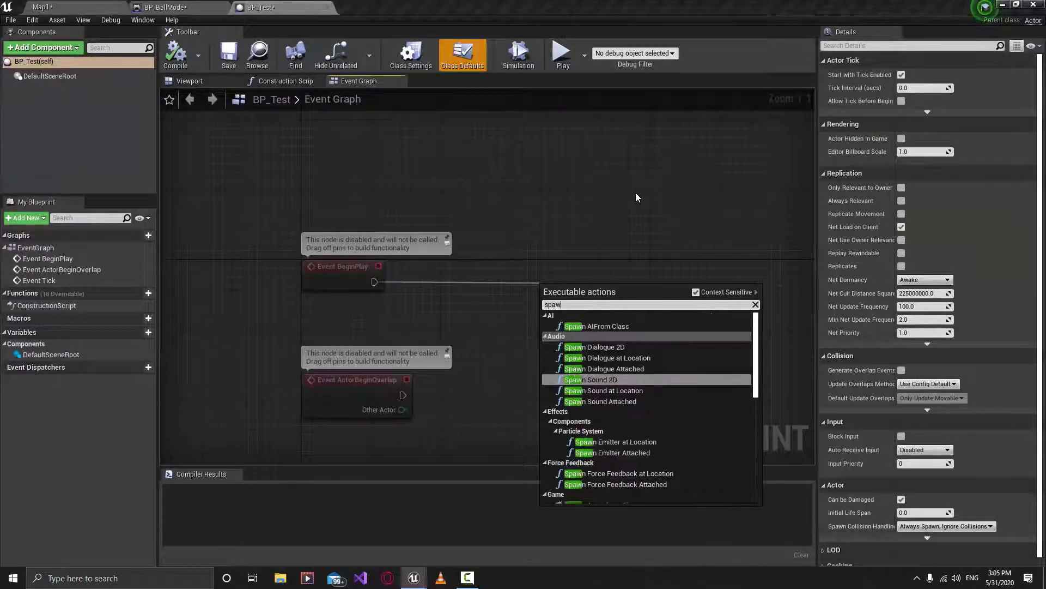
text(n acto)
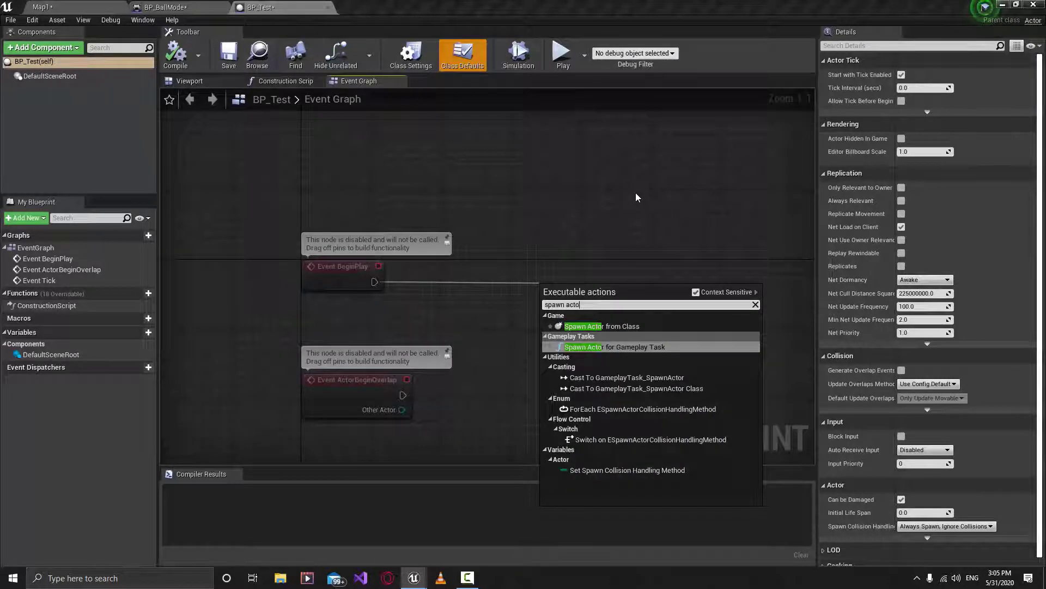
key(Up)
key(Return)
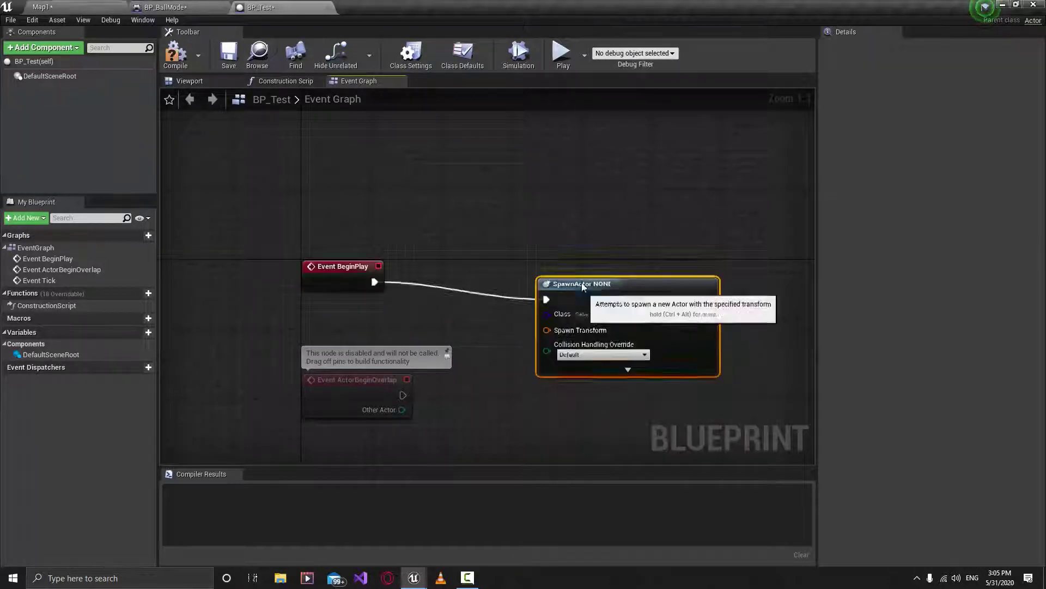
drag(582, 296, 573, 271)
Check the available blueprints in the Blueprints folder and set the SpawnActor node's class to BP_JumpBox
click(588, 299)
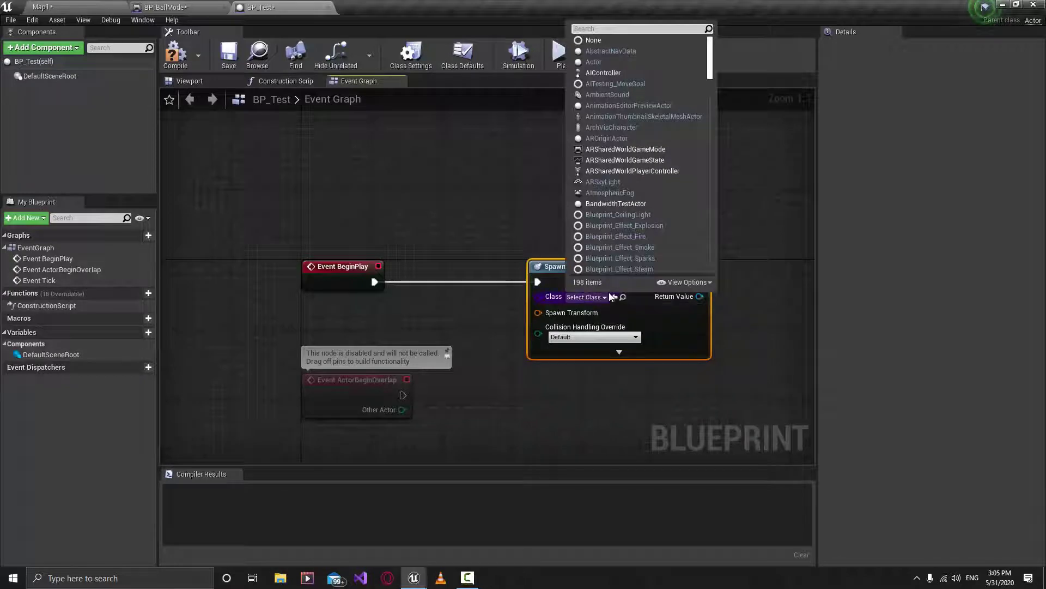
click(339, 148)
click(61, 6)
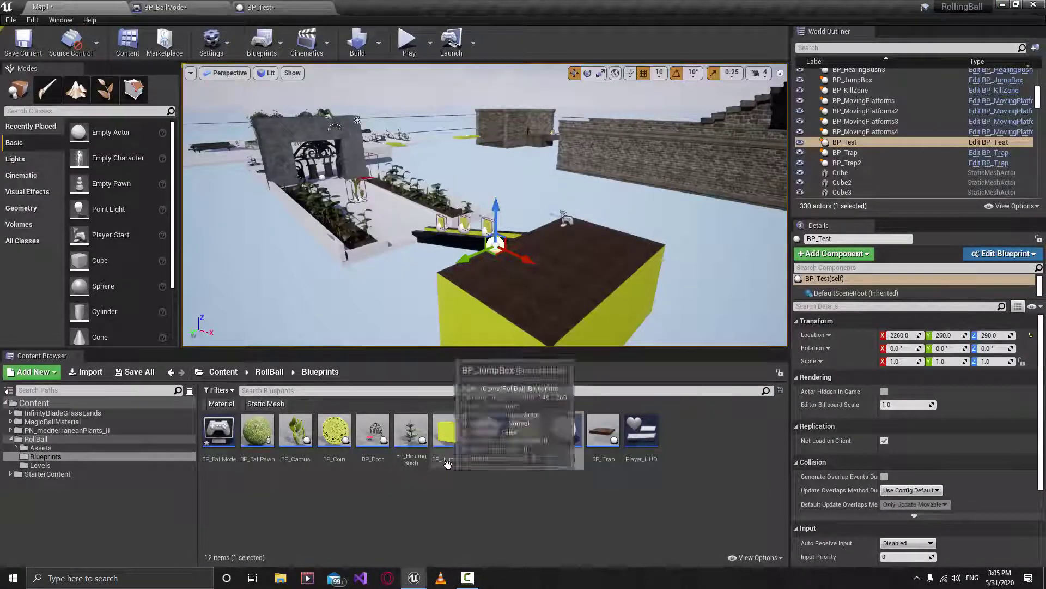
click(273, 7)
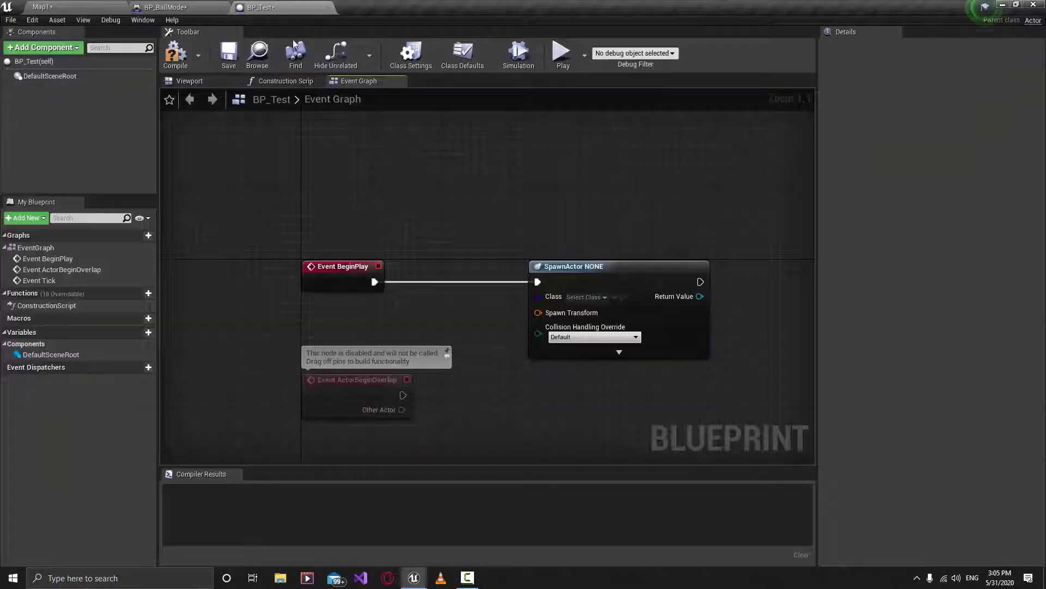
click(584, 297)
text(b)
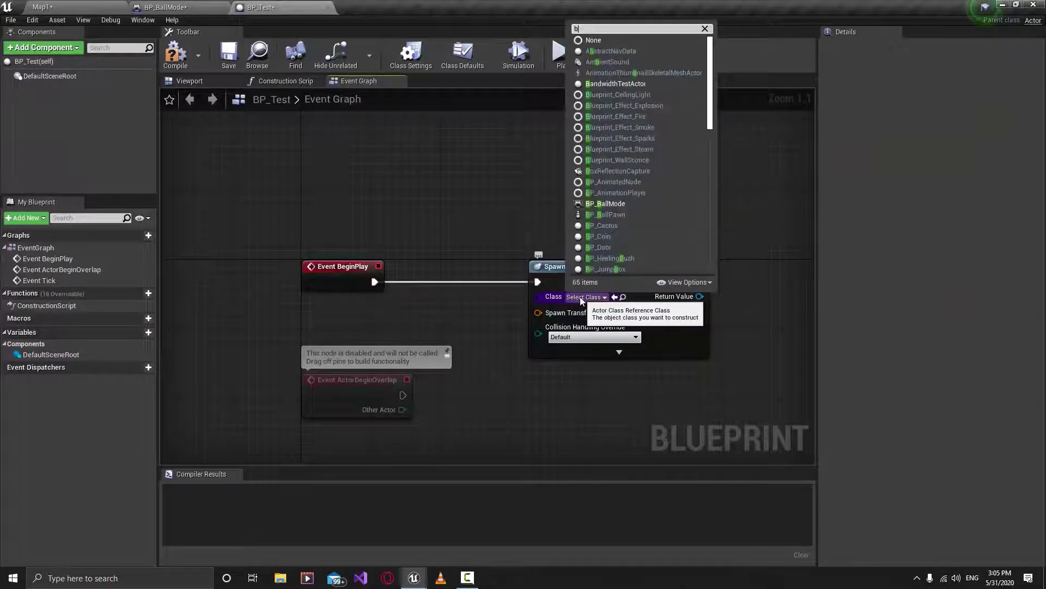
text(p_ju)
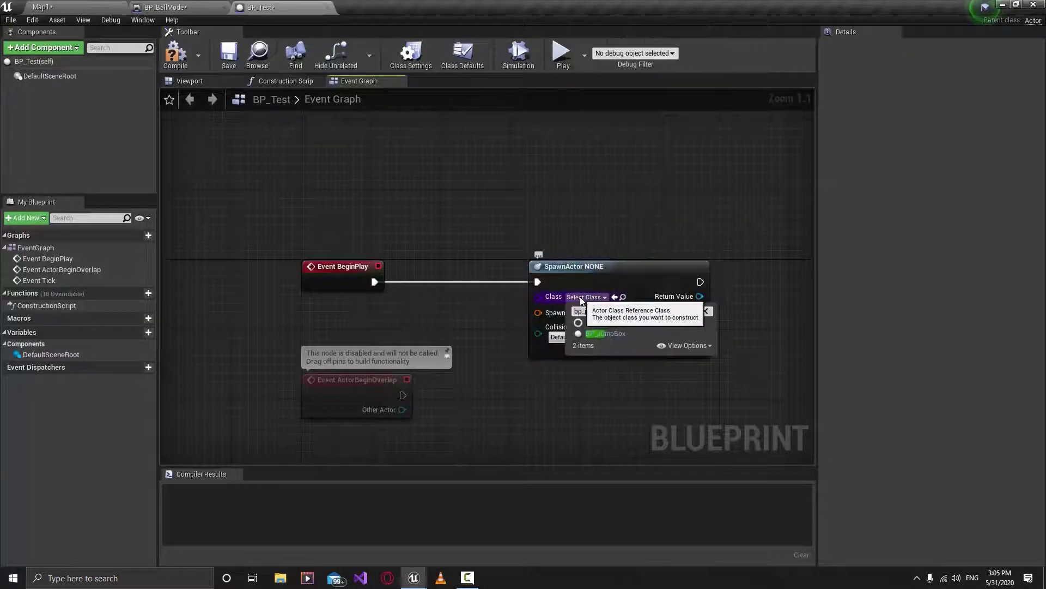
click(618, 334)
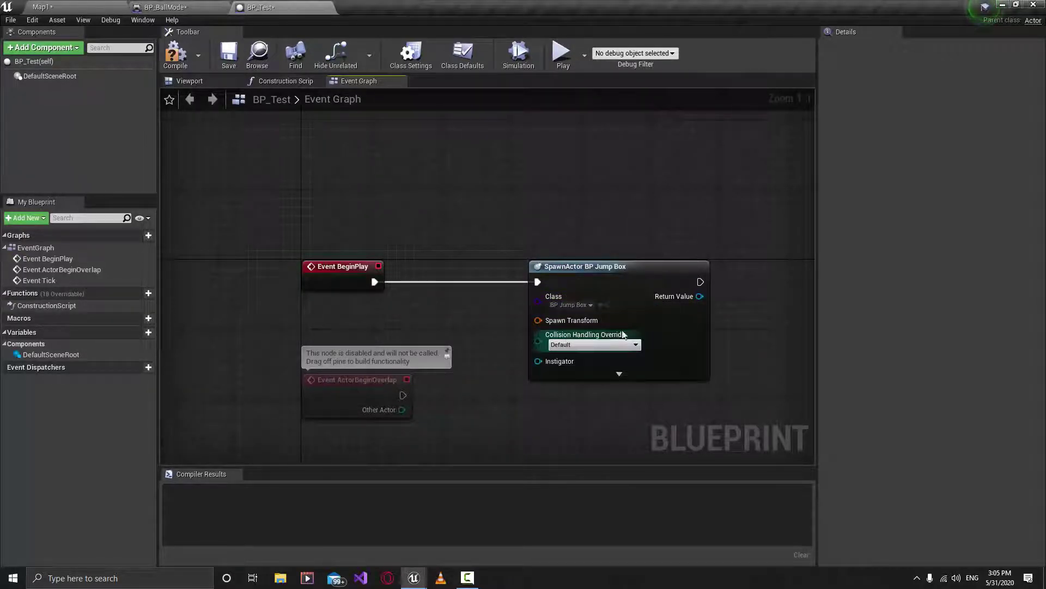
Split the SpawnActor node's Spawn Transform pin into location, rotation and scale, and move both connected nodes higher in the graph
right_click(556, 321)
click(580, 352)
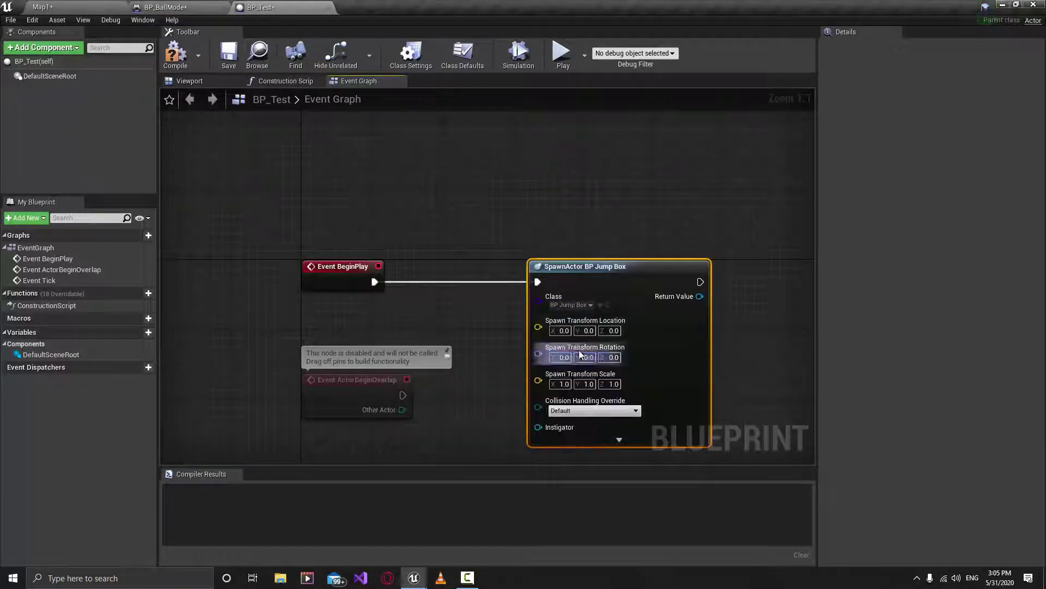
drag(653, 198, 334, 329)
drag(621, 274, 622, 187)
click(404, 334)
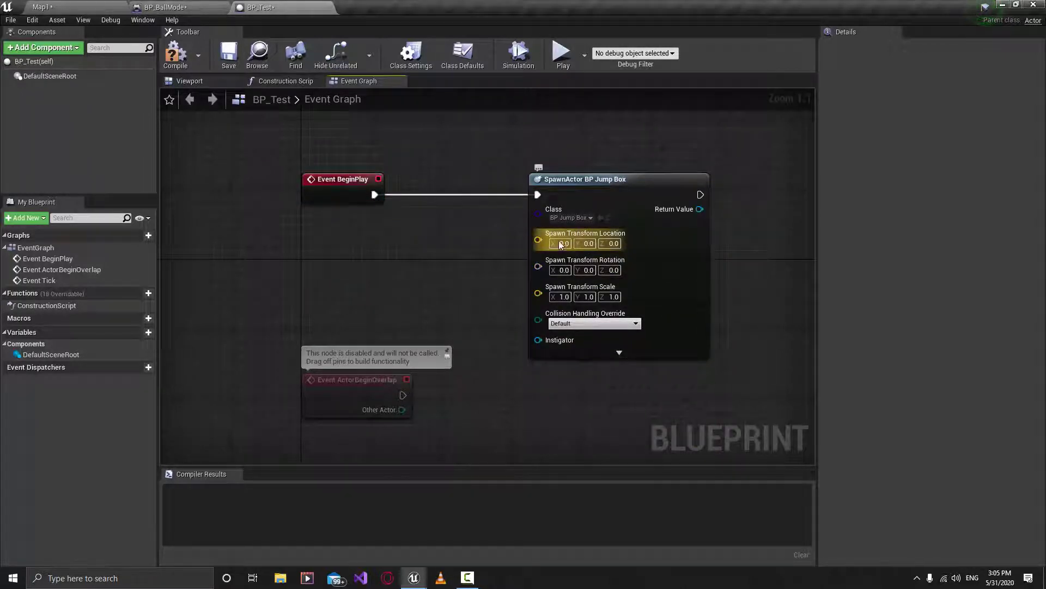
Set the Spawn Transform Location Z to 50 and compile and save BP_Test
click(610, 243)
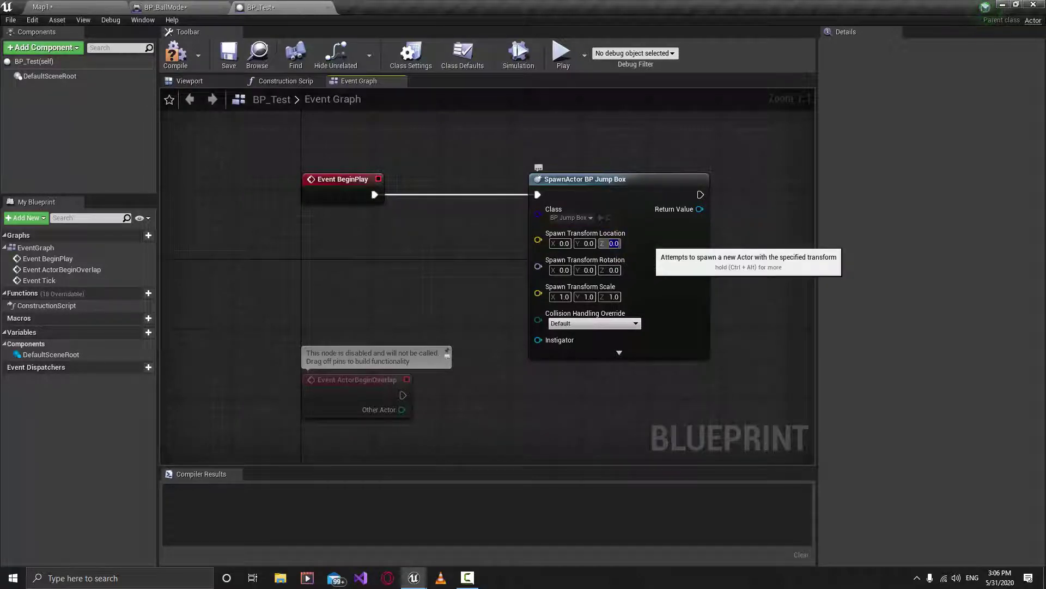
click(171, 52)
Play Map1 in the editor despite the blueprint compile error and roll the ball to the spawned jump box by the gate
click(77, 5)
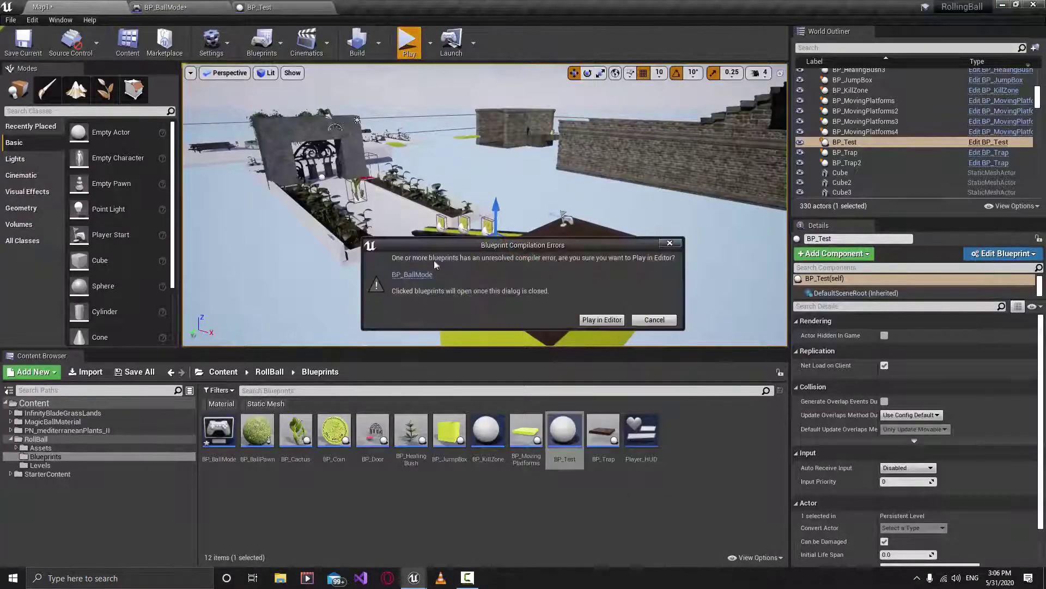
click(593, 320)
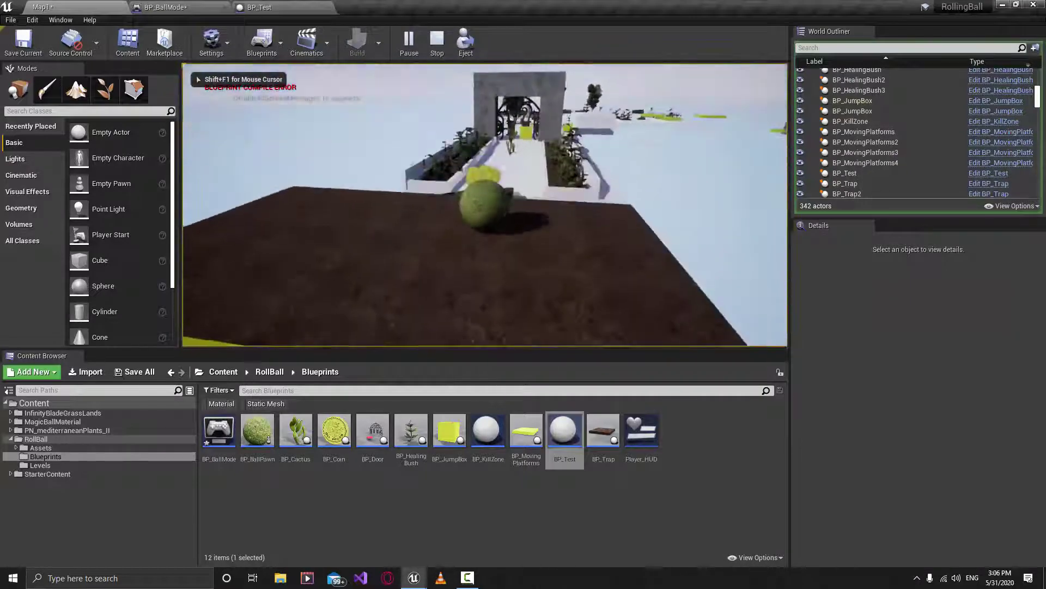
key(w)
key(w)
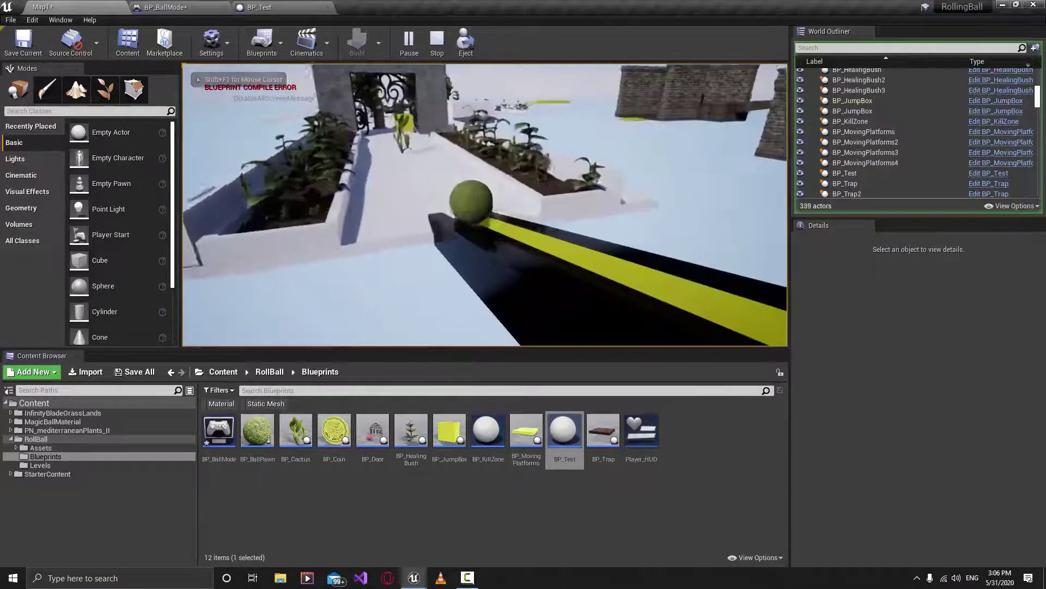
key(w)
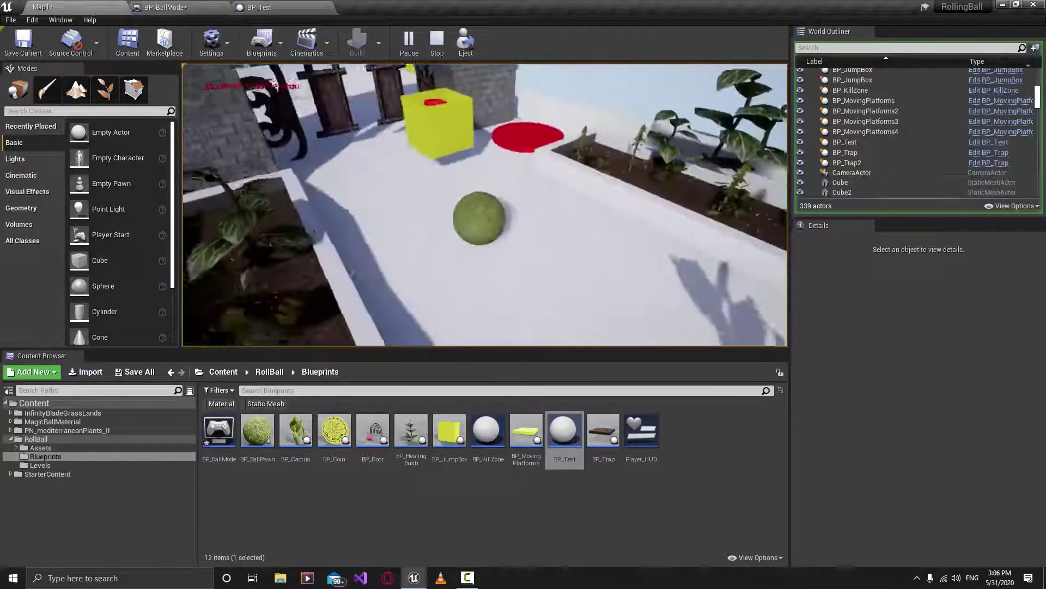
key(w)
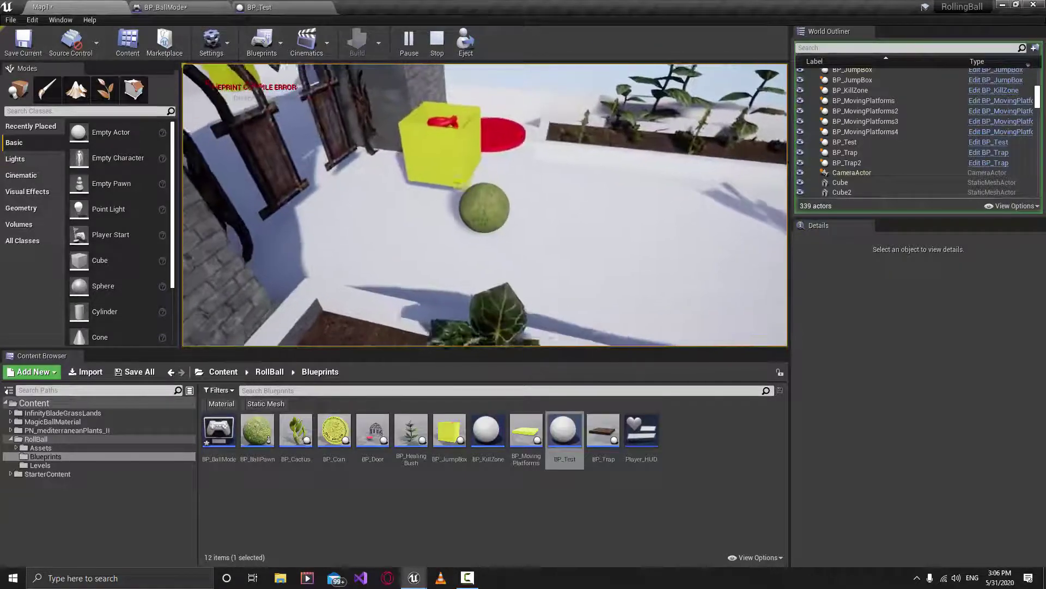
key(w)
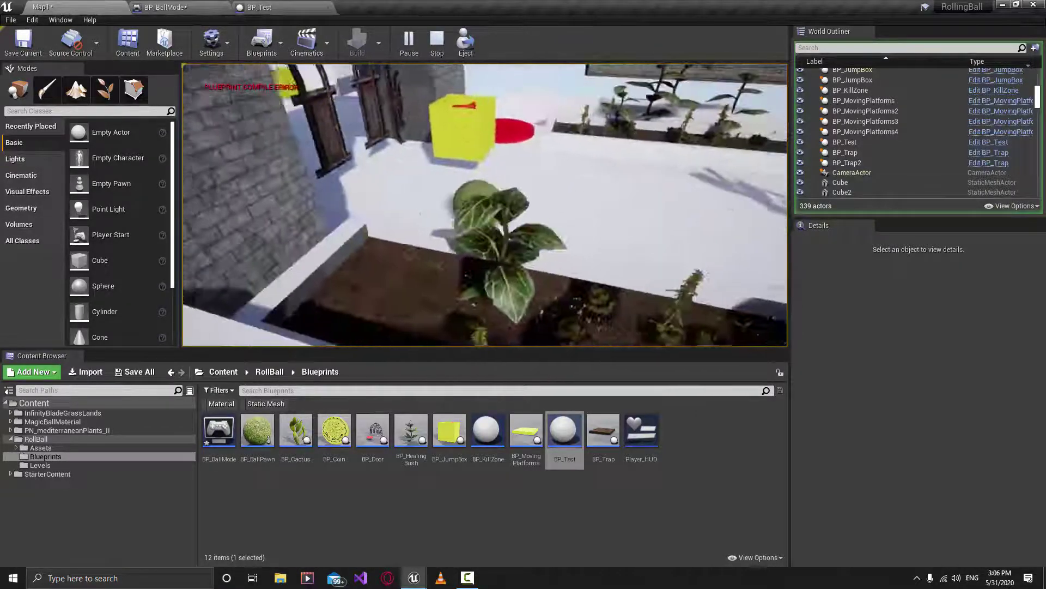
key(w)
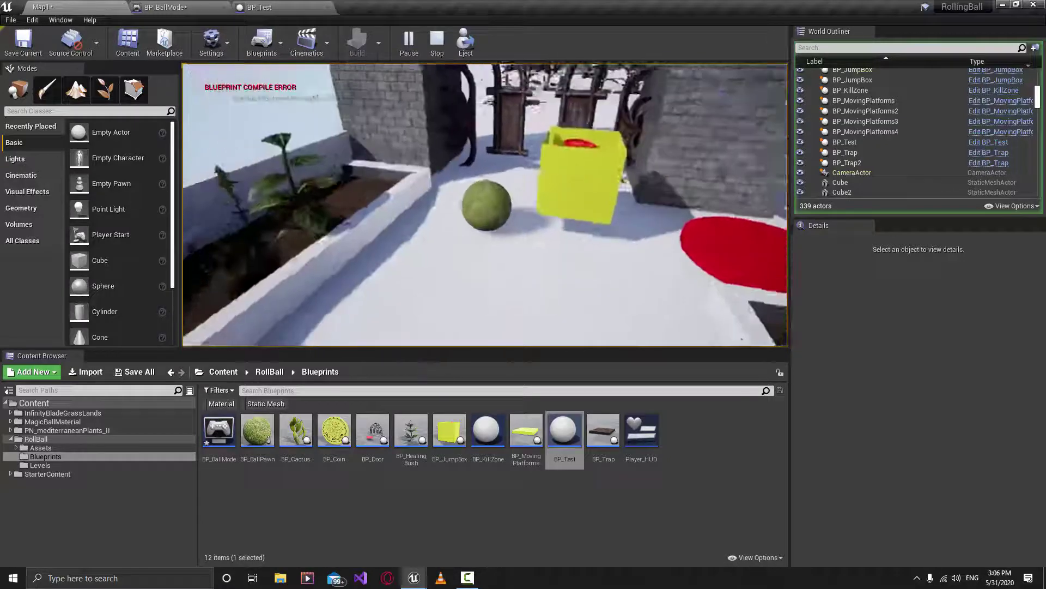
End the play session, dismiss the message log and go back to BP_Test's event graph
key(Escape)
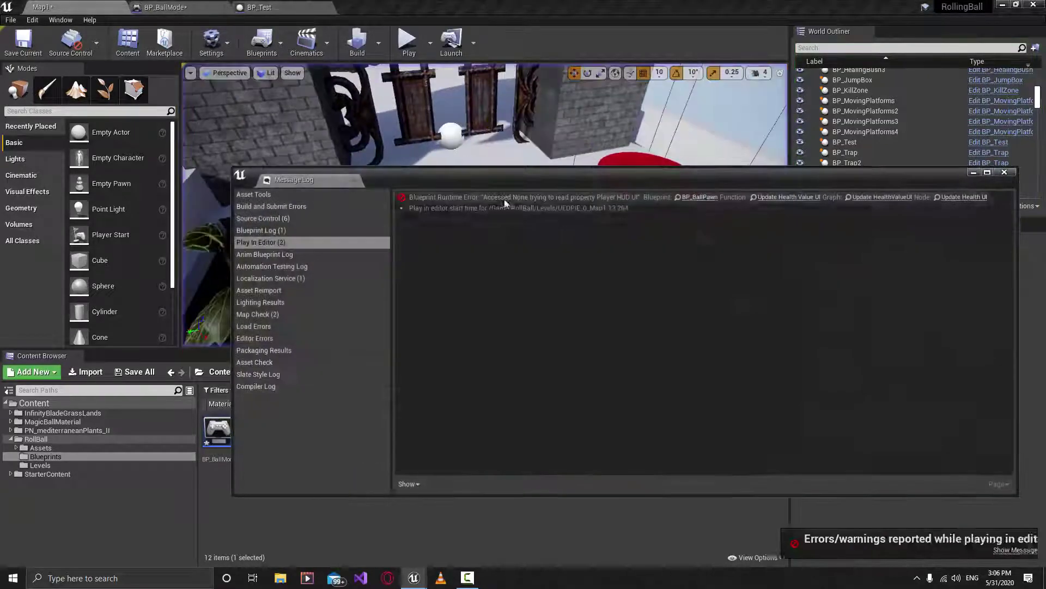
click(1004, 173)
right_drag(577, 217, 404, 240)
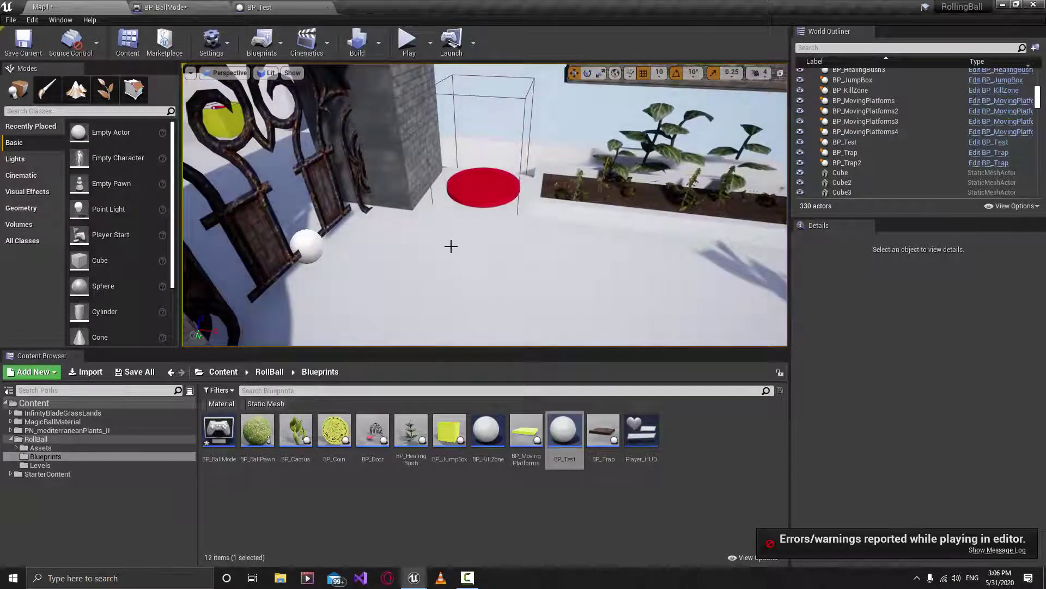
right_drag(474, 246, 502, 289)
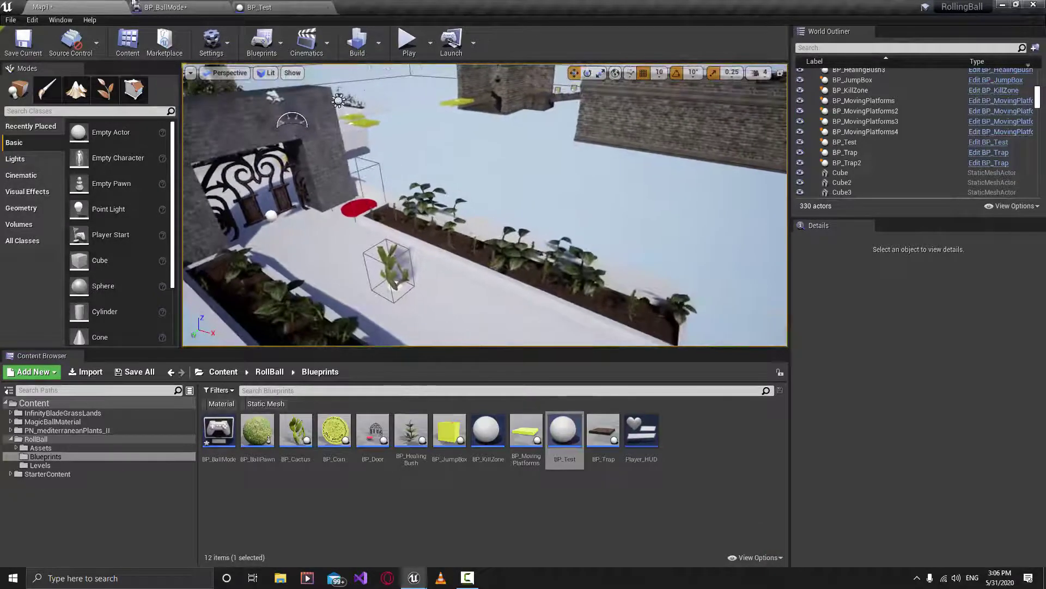
click(259, 7)
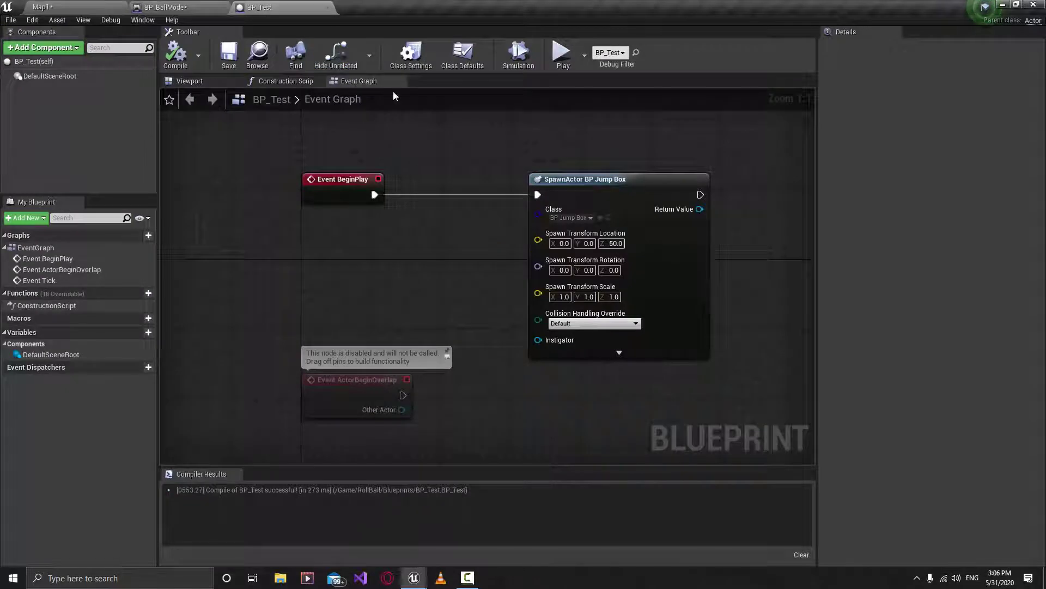
Close the BP_Test blueprint and delete its instance from Map1, above the starting platform
click(328, 8)
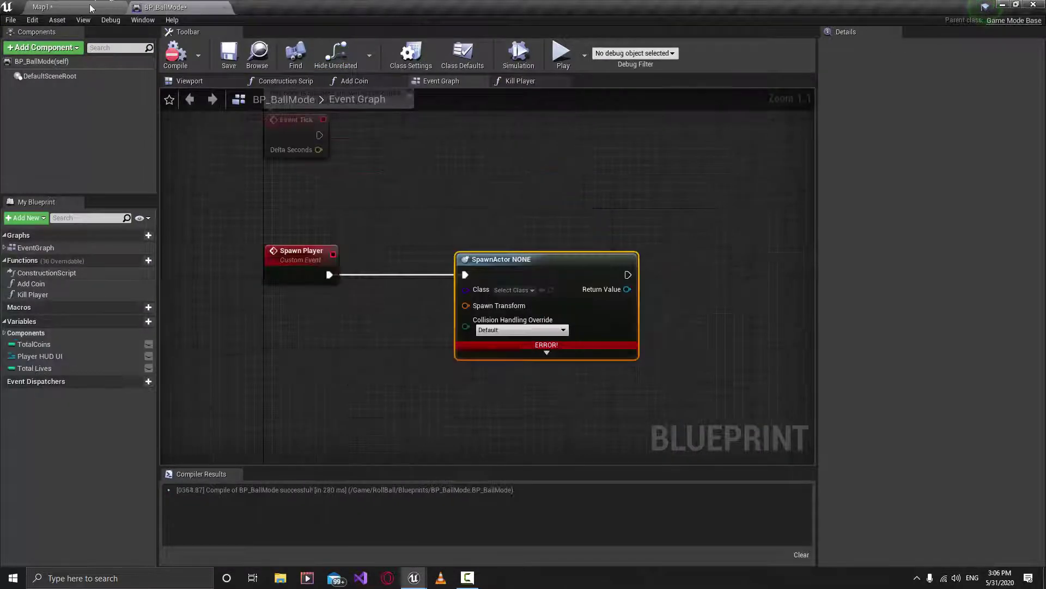
click(89, 11)
click(564, 431)
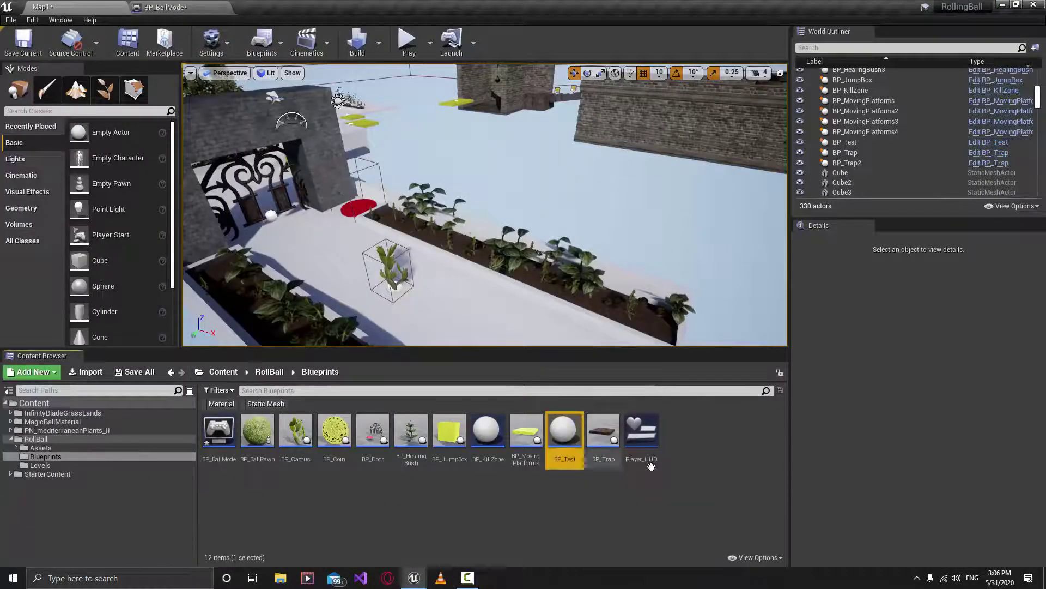
right_drag(455, 301, 455, 302)
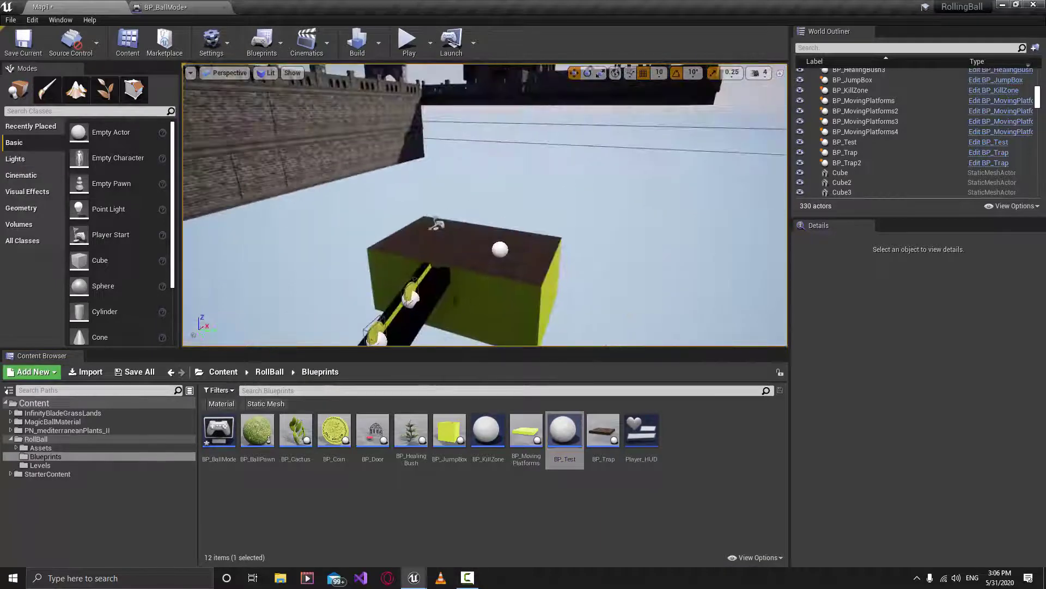
click(500, 249)
key(Delete)
Delete the BP_Test blueprint asset from the RollBall Blueprints folder and save the current level
click(564, 431)
key(Delete)
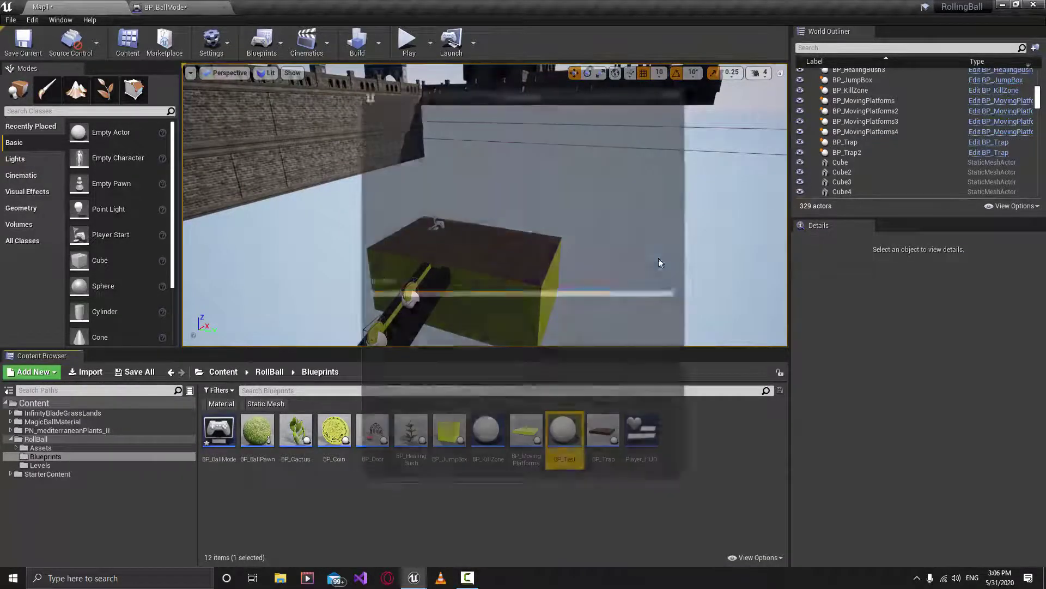
click(483, 459)
right_drag(485, 207, 485, 207)
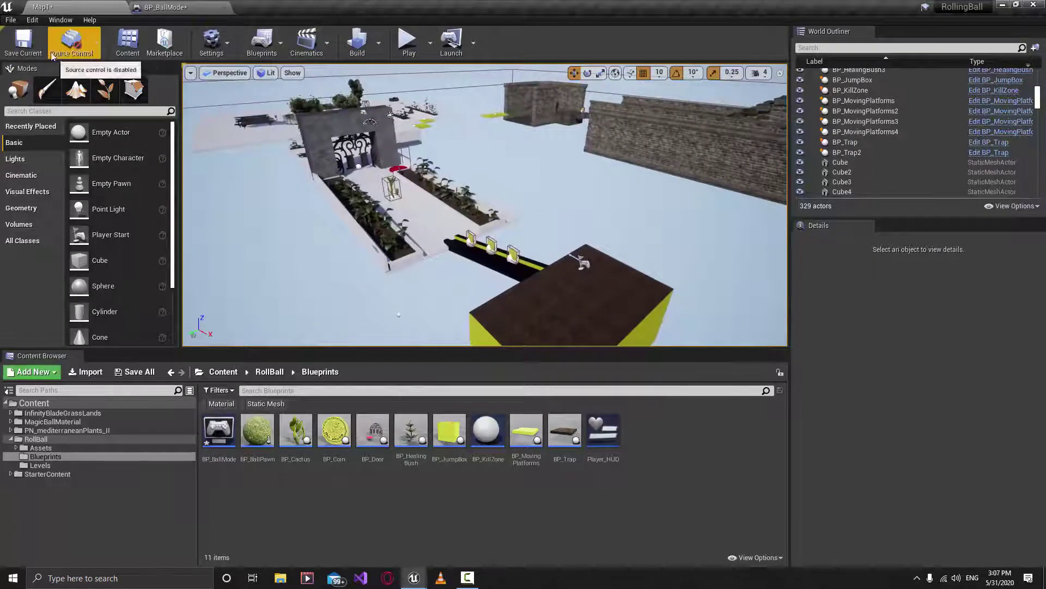
click(23, 44)
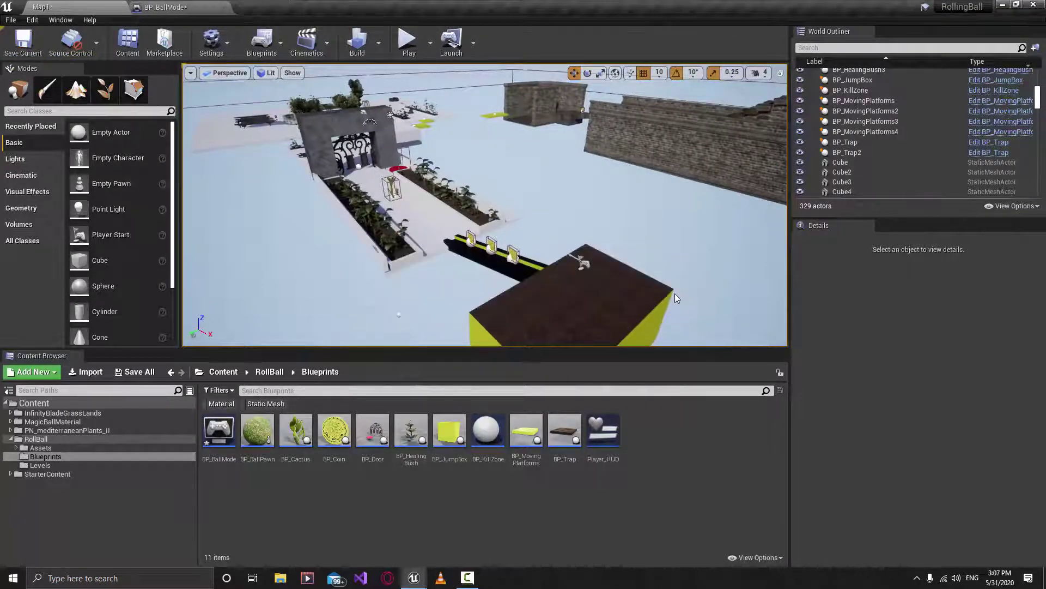
In BP_BallMode's event graph, set the class of the SpawnActor node after Spawn Player to BP_BallPawn
click(219, 13)
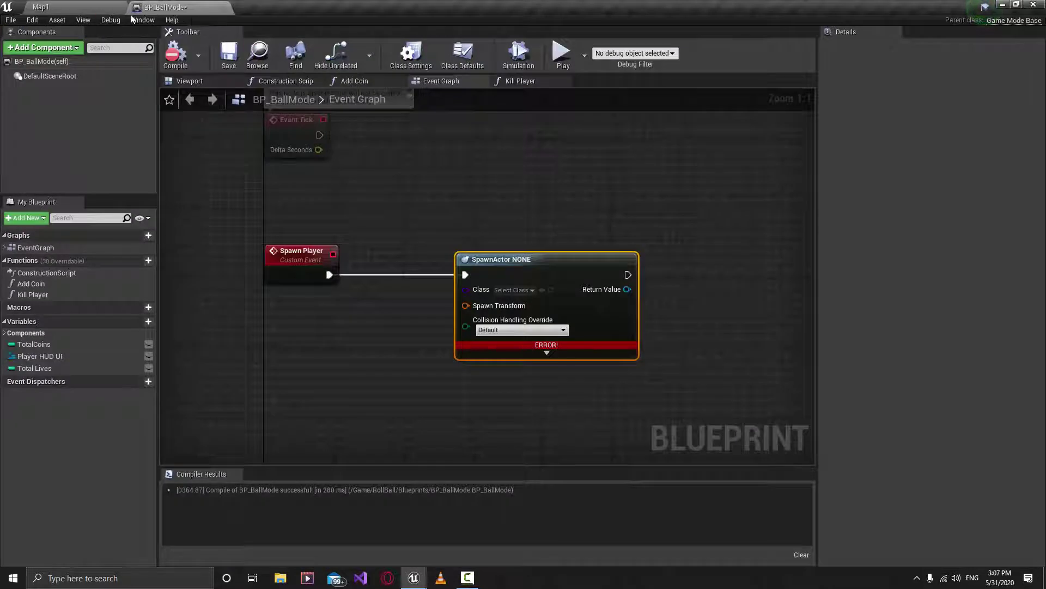
right_drag(488, 215, 525, 189)
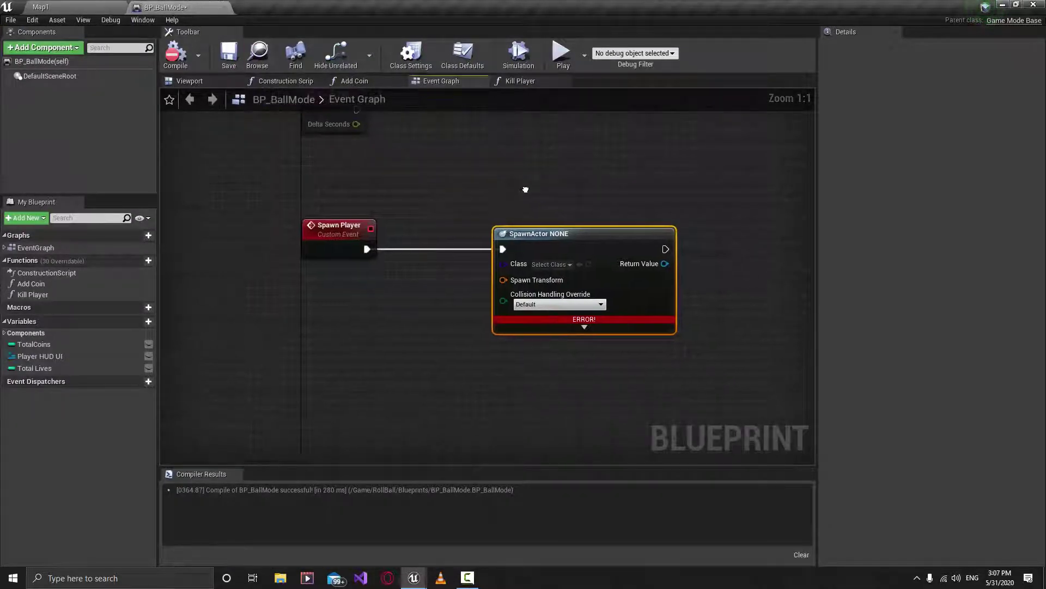
drag(464, 202, 378, 239)
drag(298, 280, 281, 270)
drag(419, 189, 411, 298)
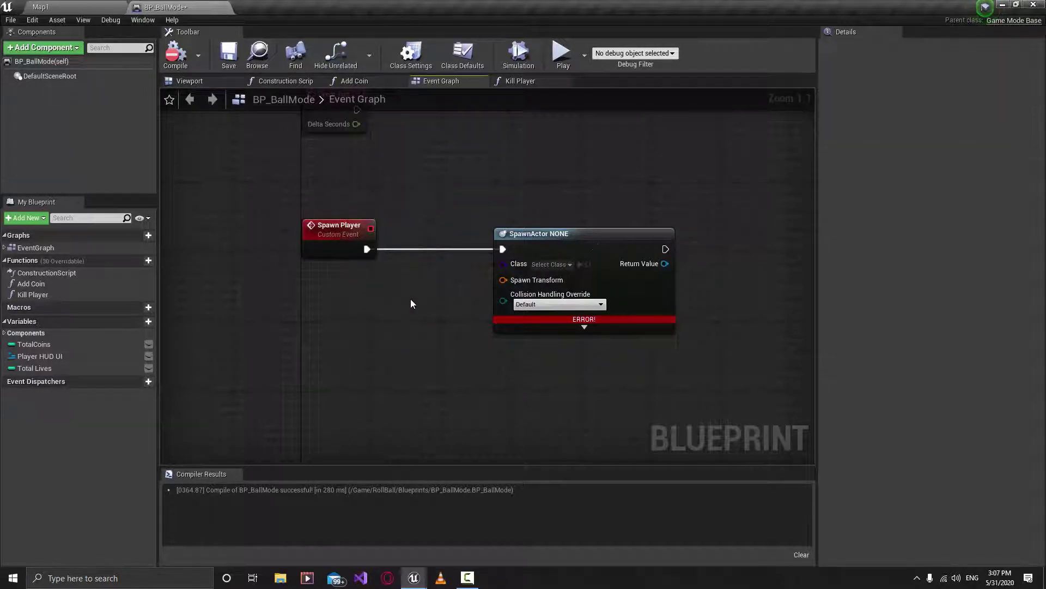
click(551, 265)
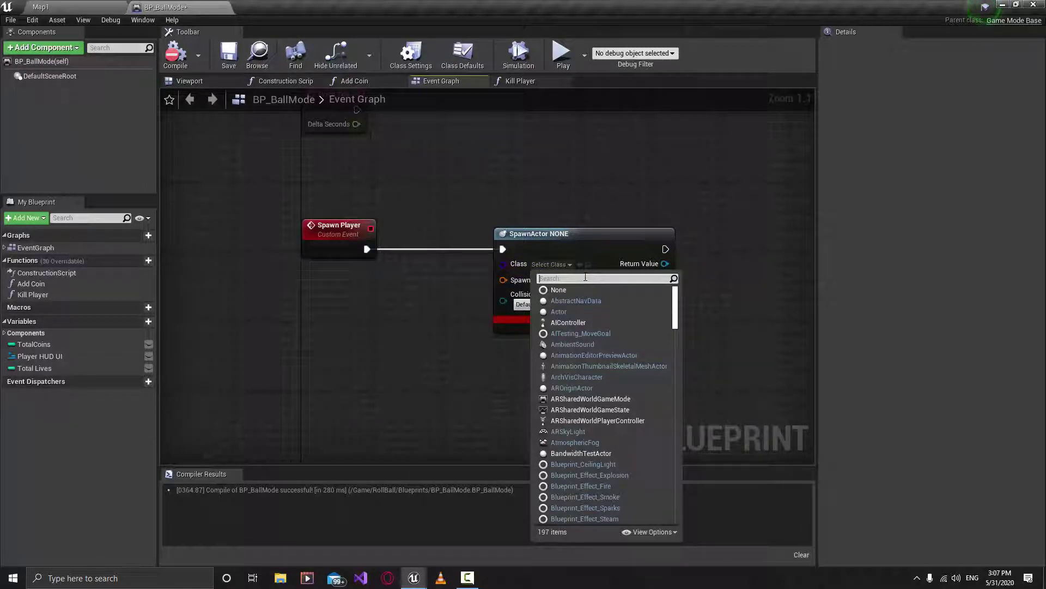
text(bp)
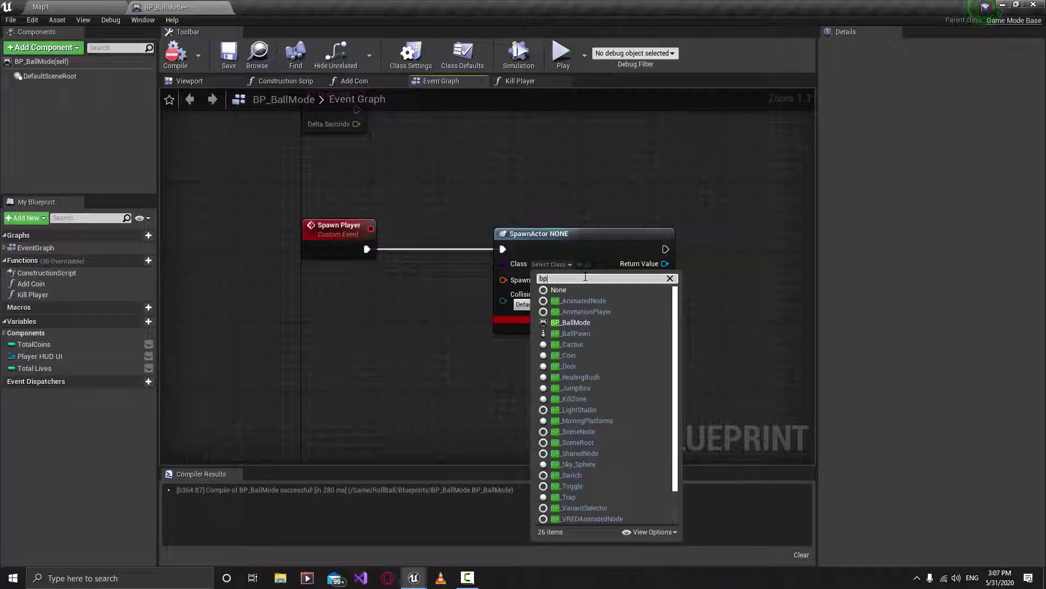
text(_ball)
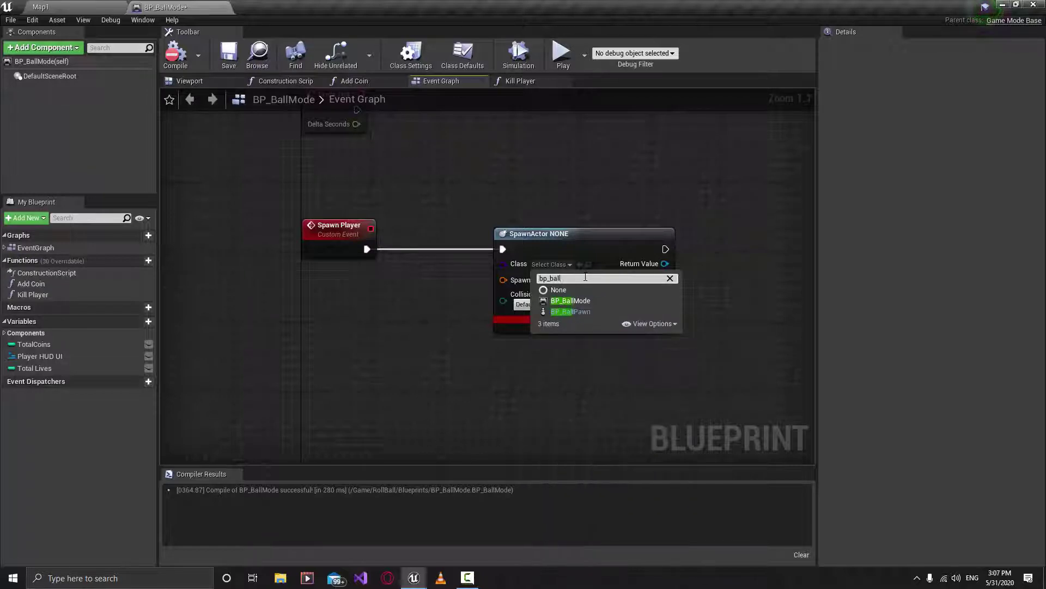
key(Down)
key(Down)
key(Return)
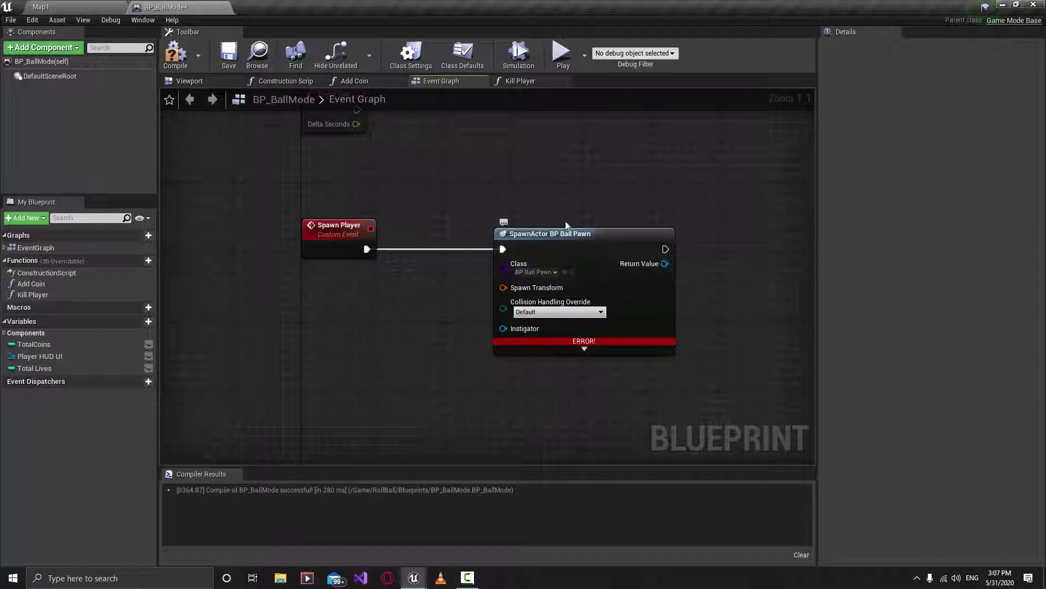
Connect a Get Player Pawn node to the SpawnActor node's Instigator input and place it below the Spawn Player event
right_drag(565, 224, 539, 183)
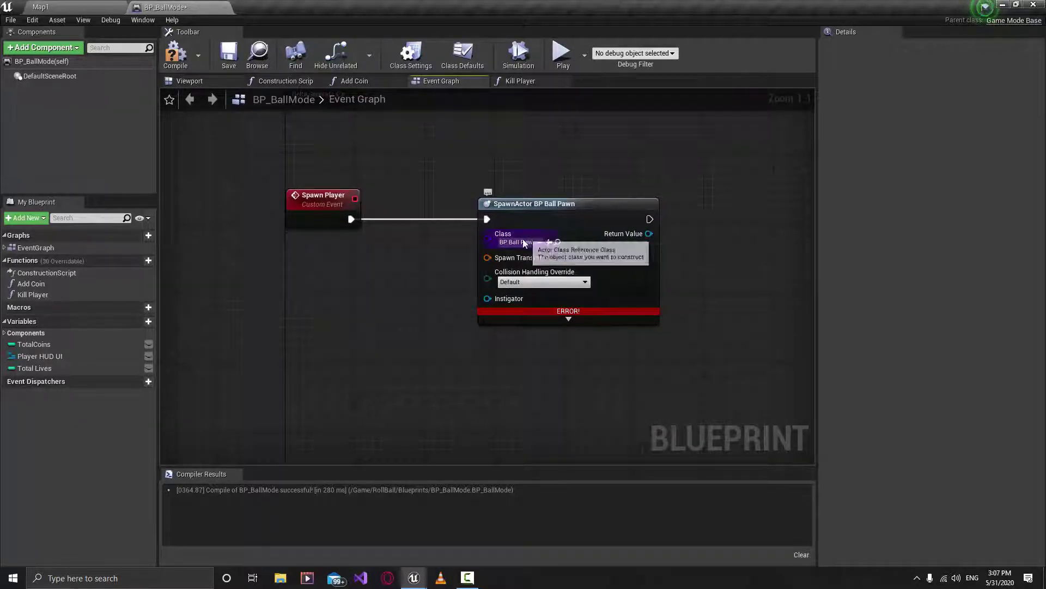
drag(666, 158, 502, 293)
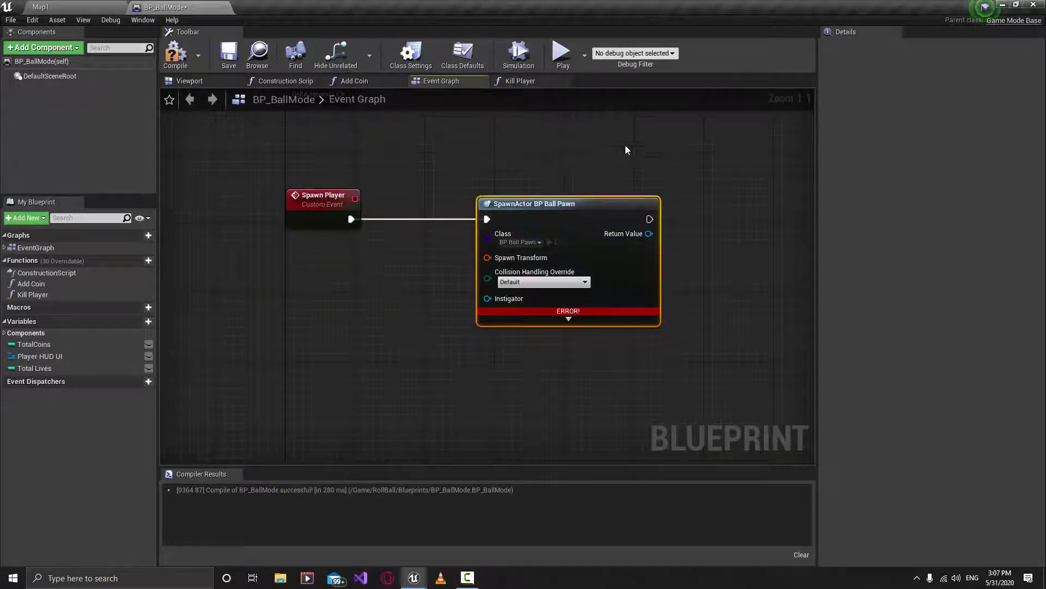
drag(626, 146, 466, 324)
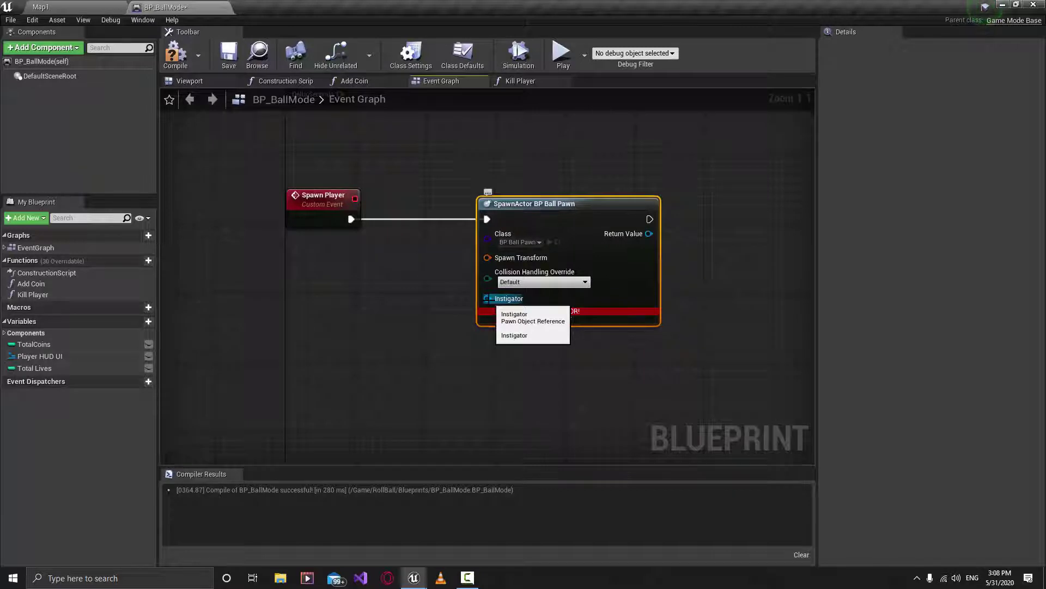
drag(486, 298, 391, 355)
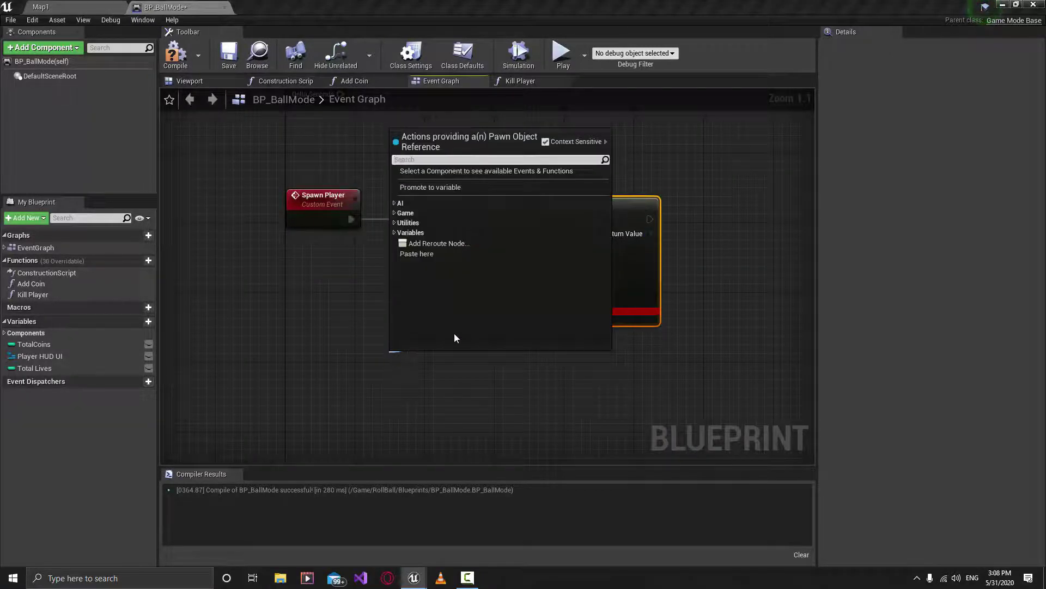
text(get pawn)
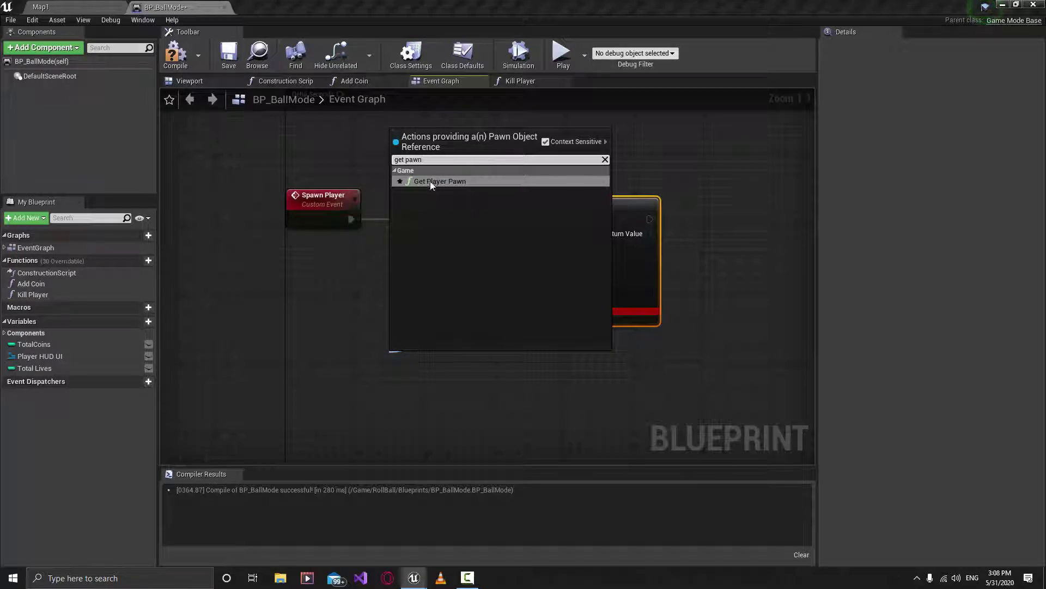
click(462, 183)
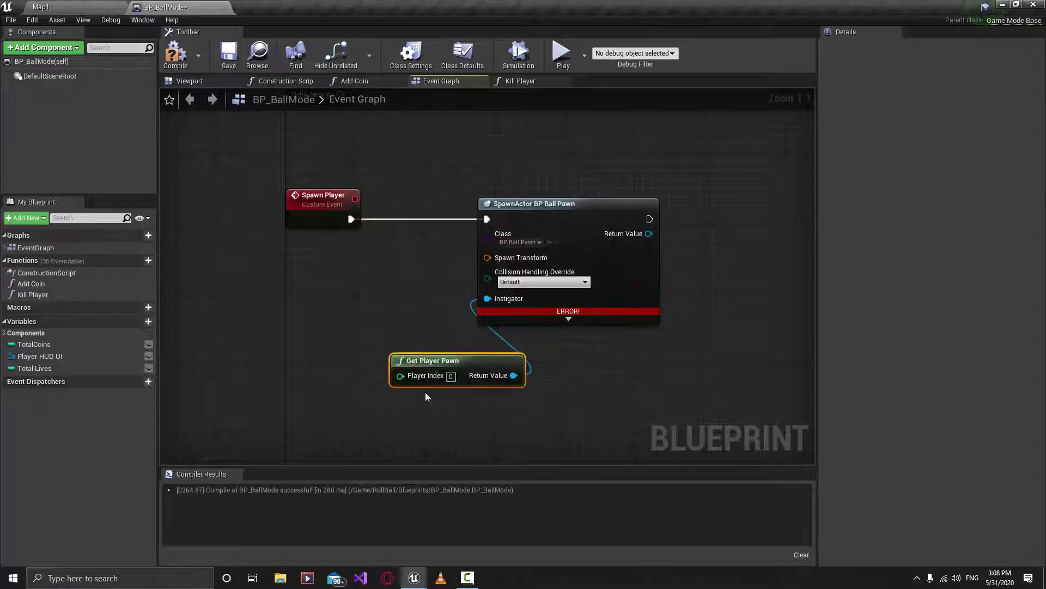
drag(445, 362, 349, 353)
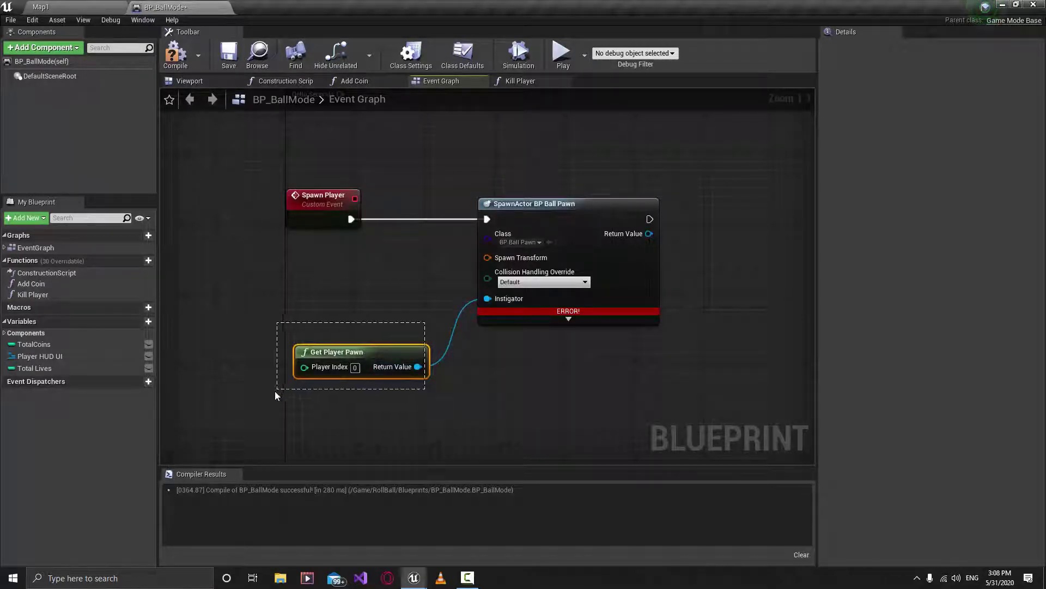
click(368, 384)
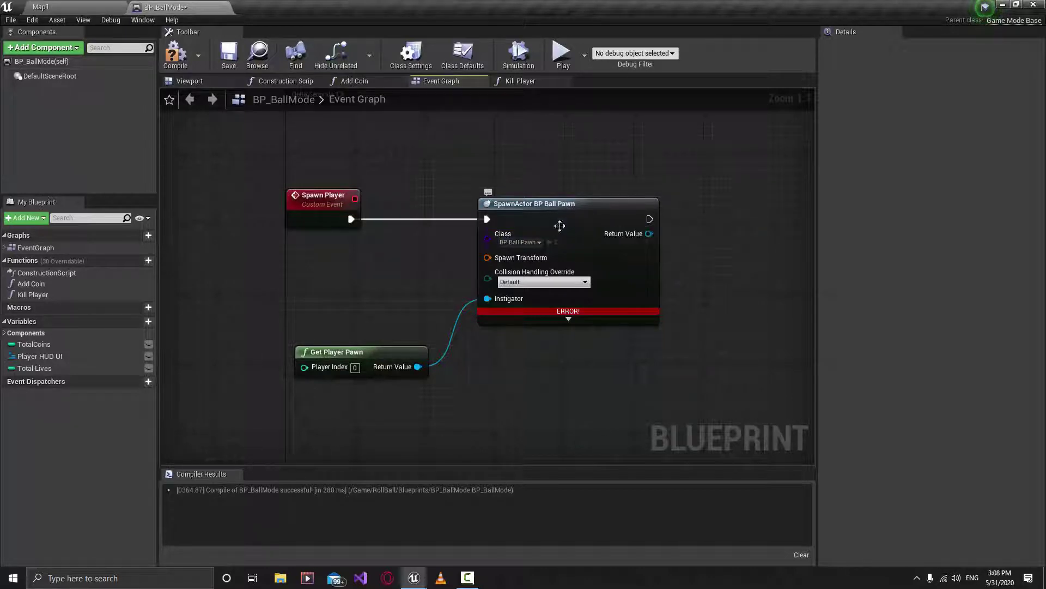
Compile and save BP_BallMode with the Spawn Transform input still unconnected
drag(442, 314, 285, 401)
drag(434, 290, 307, 403)
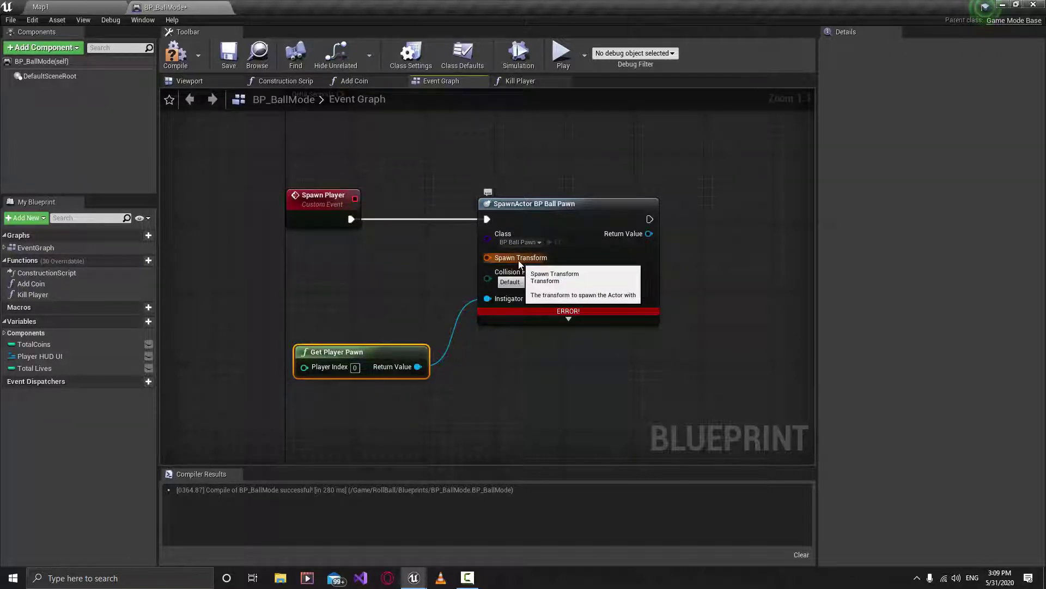
click(175, 54)
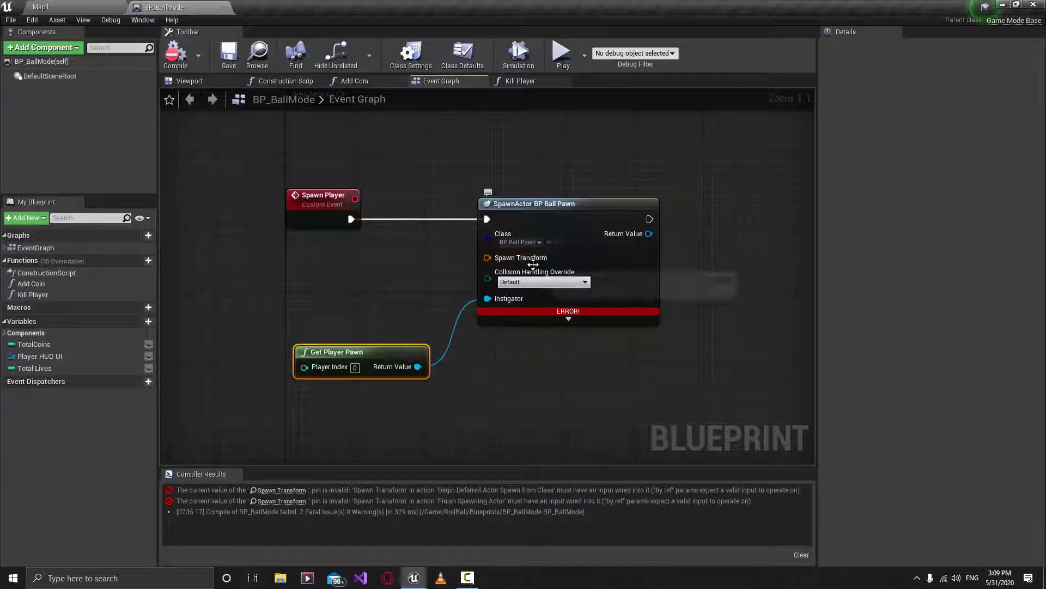
Go to the Map1 level and select the Player Start on the starting platform
click(56, 5)
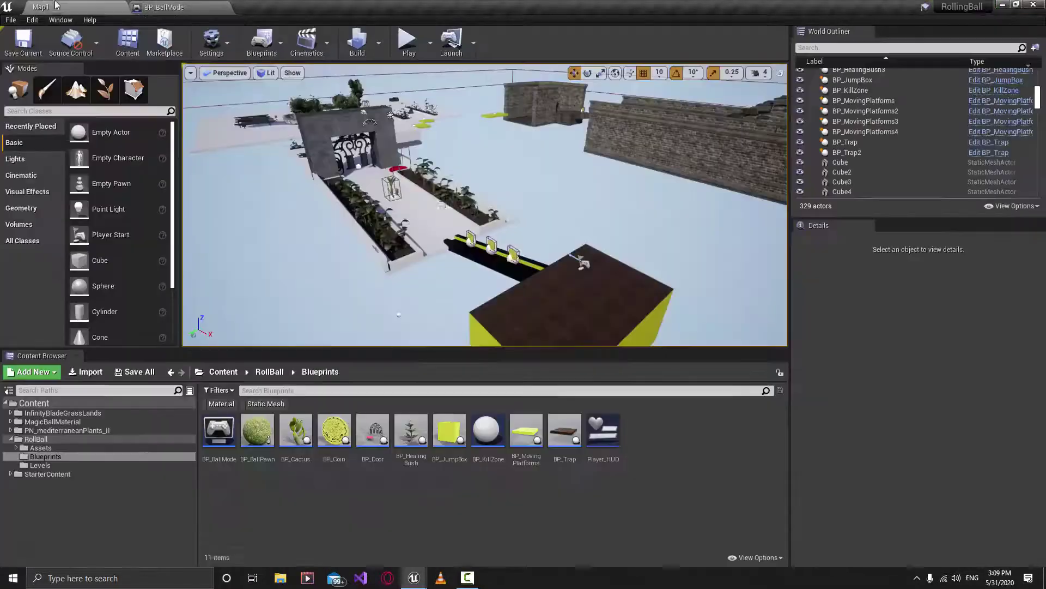
right_drag(405, 220, 523, 221)
right_drag(414, 318, 423, 342)
click(526, 199)
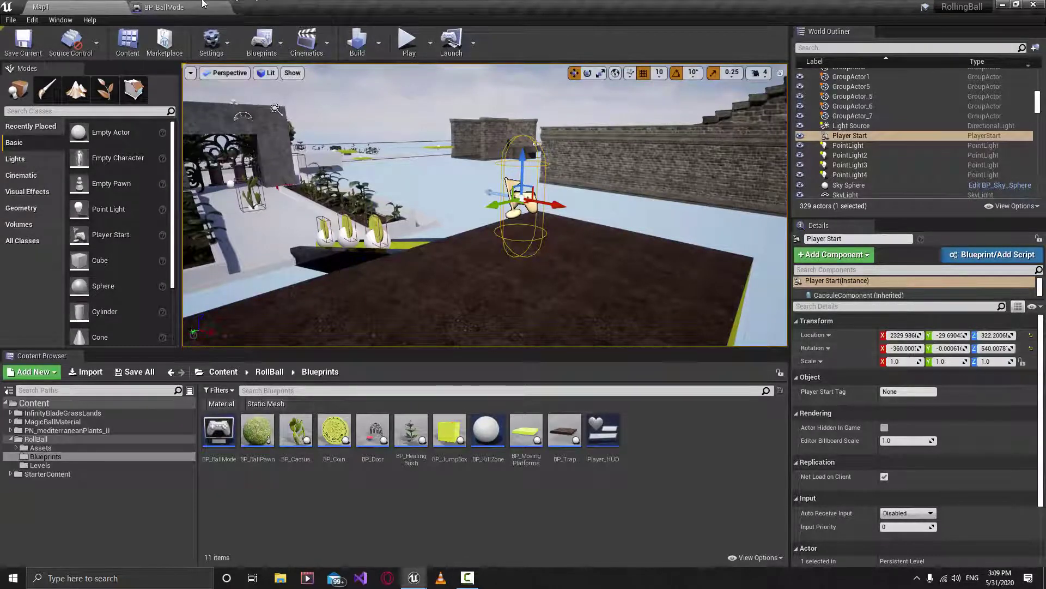
Split the Spawn Transform pin of BP_BallMode's SpawnActor node into location, rotation and scale
click(164, 7)
right_click(487, 256)
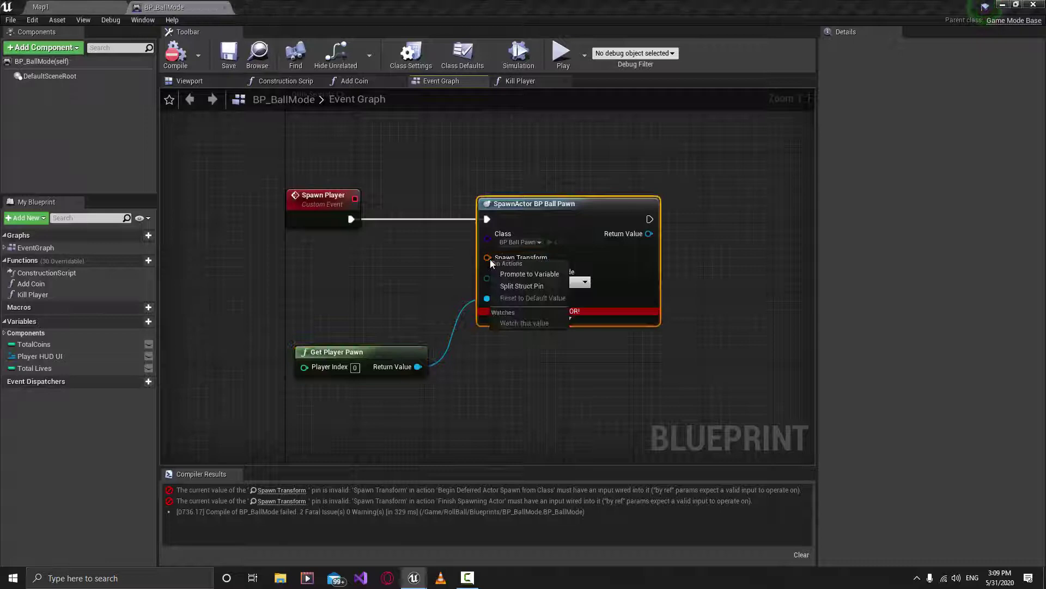
click(525, 283)
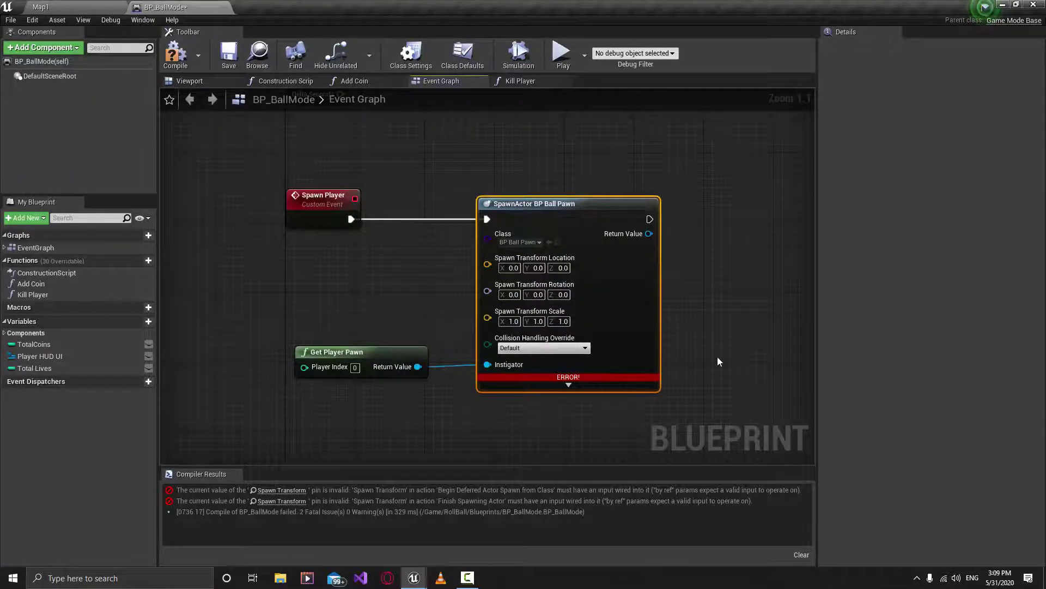
Move the Player Start in Map1 along the X axis to an X location of about 2300
click(41, 7)
right_drag(485, 207, 447, 188)
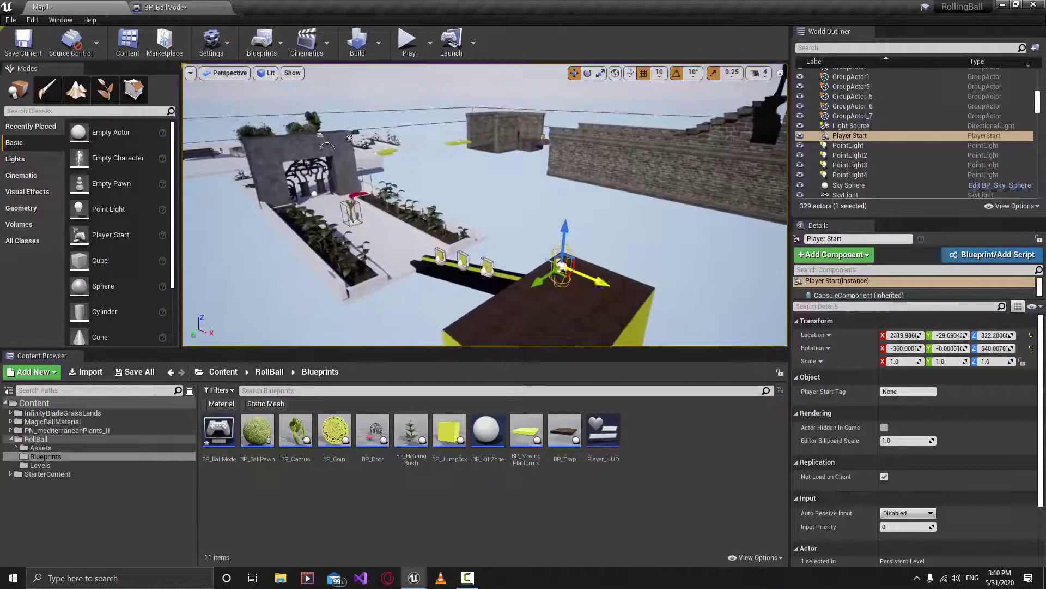
mouse_move(605, 285)
mouse_down()
mouse_move(481, 247)
mouse_move(561, 259)
mouse_move(600, 283)
mouse_up()
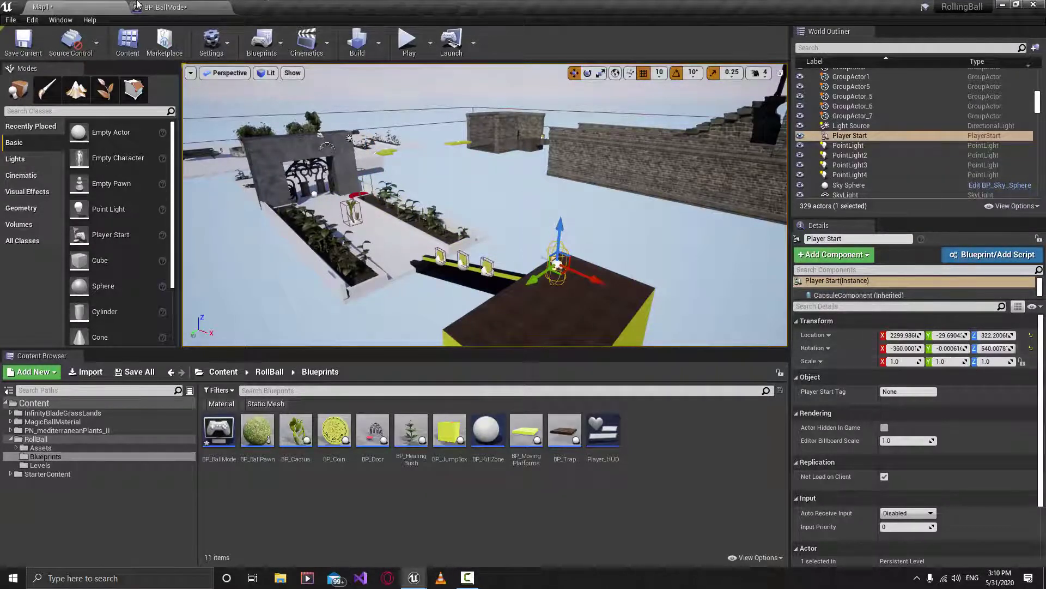
Recombine the split location, rotation and scale pins of BP_BallMode's SpawnActor node into one Spawn Transform pin
click(163, 7)
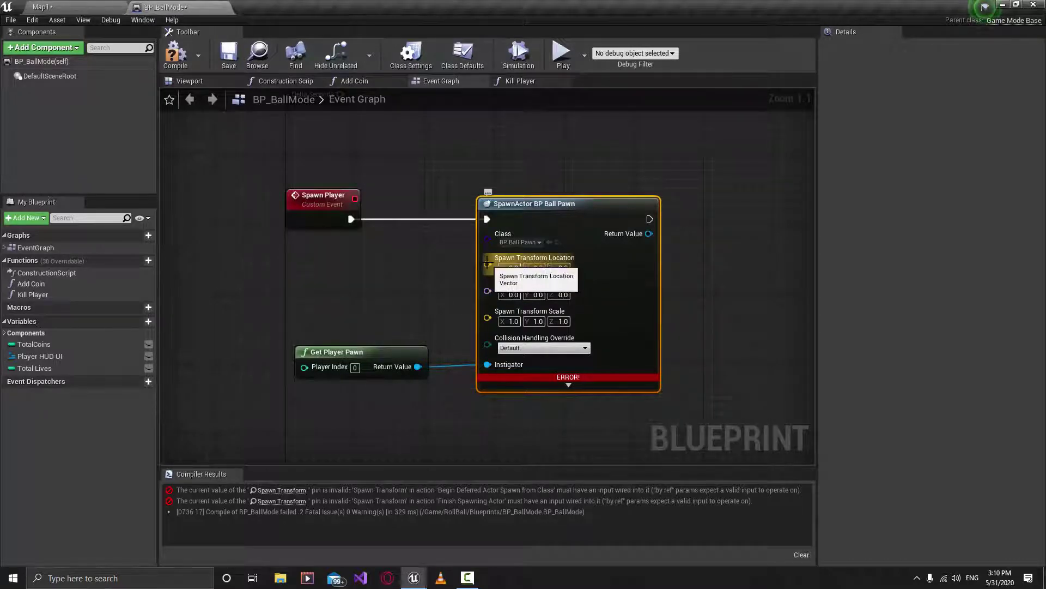
right_click(487, 263)
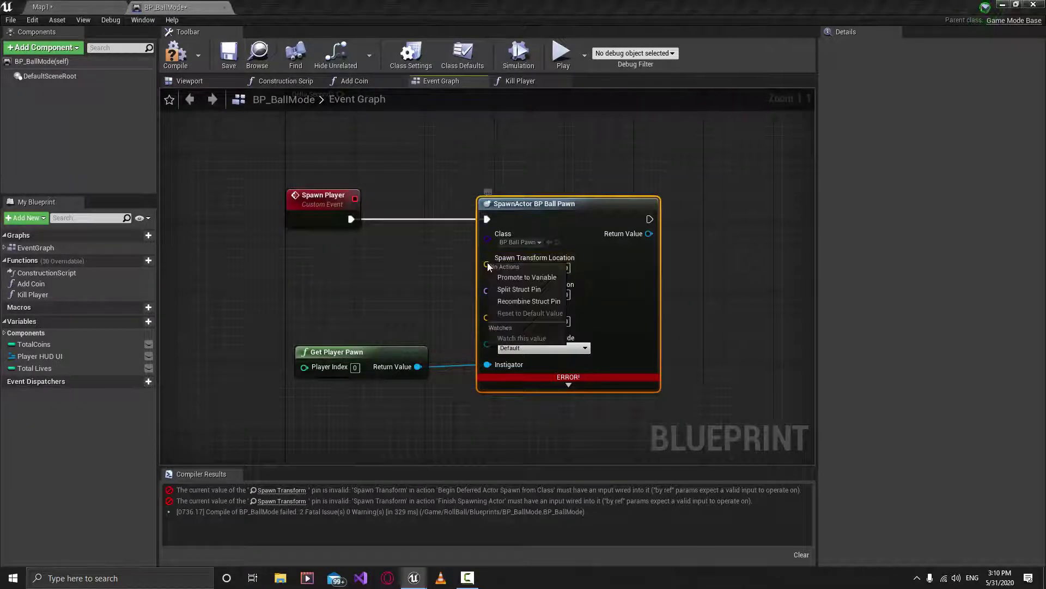
click(519, 303)
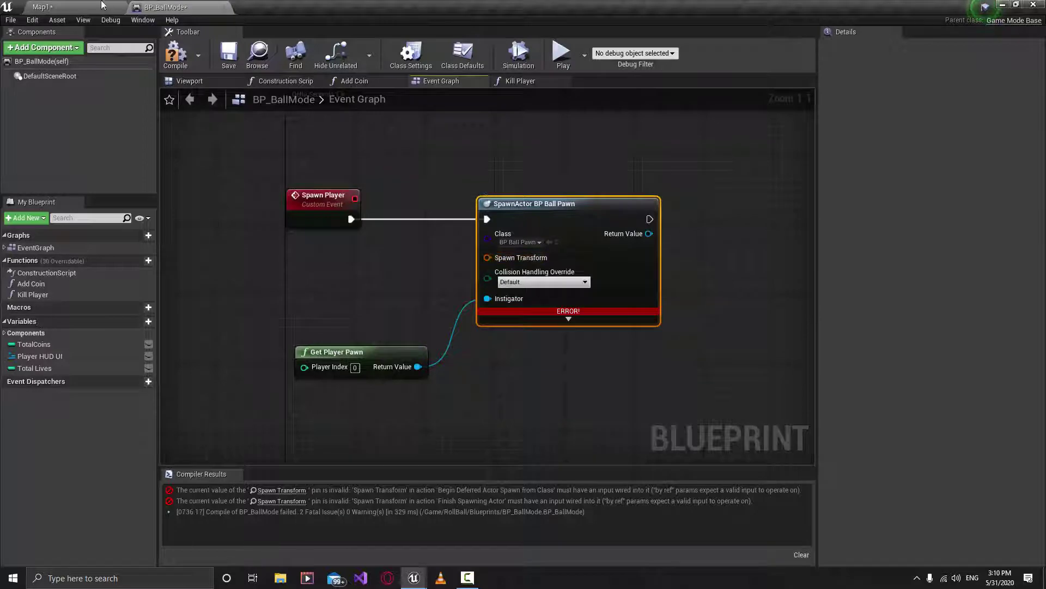
Examine the Player Start's transform in Map1 and return to BP_BallMode's event graph
click(41, 7)
key(f)
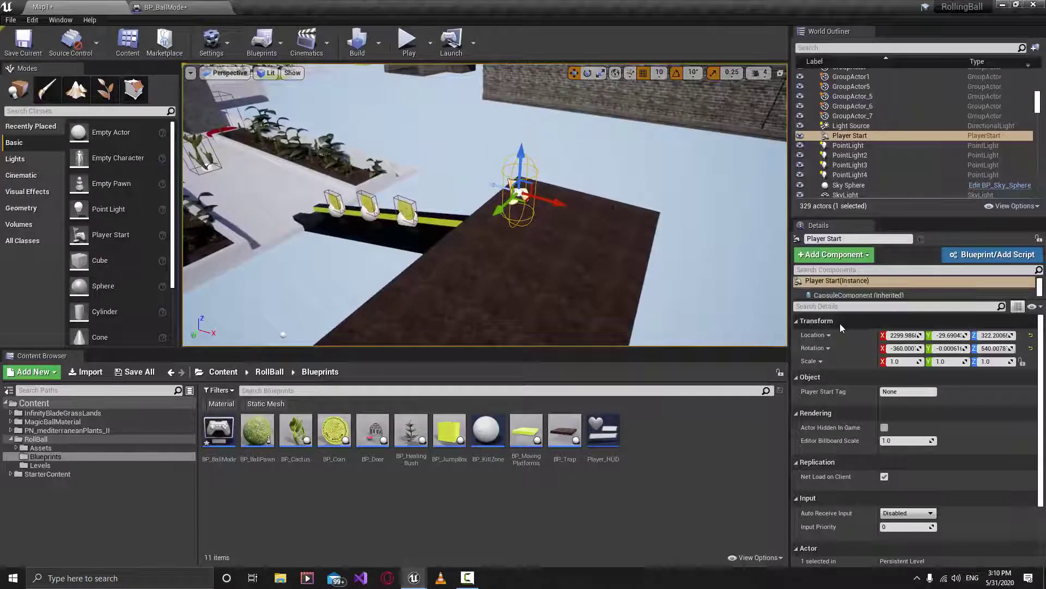
mouse_move(557, 206)
right_down()
mouse_move(583, 197)
mouse_move(570, 195)
right_up()
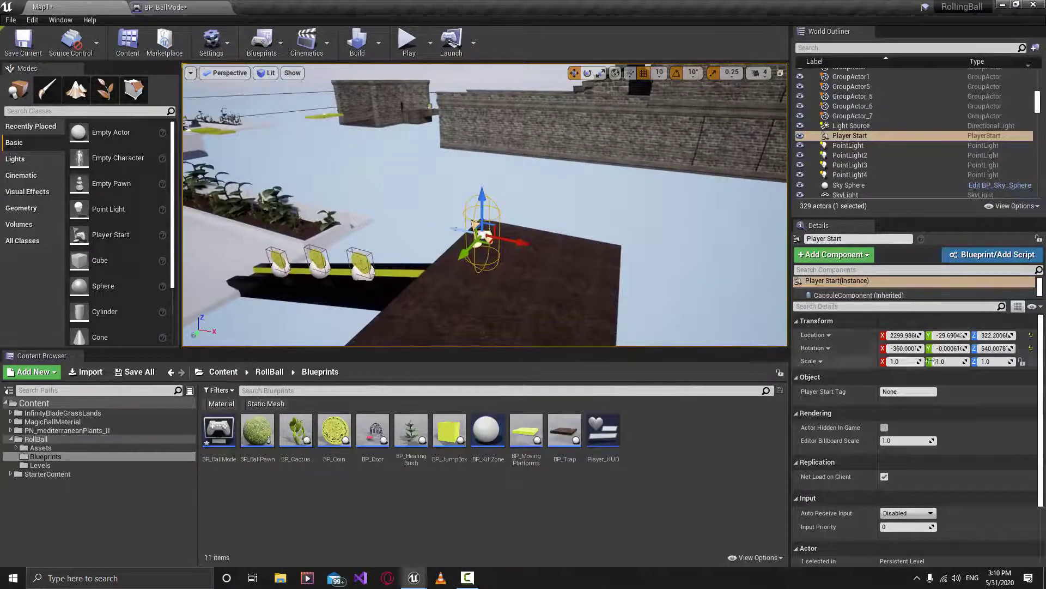
click(158, 8)
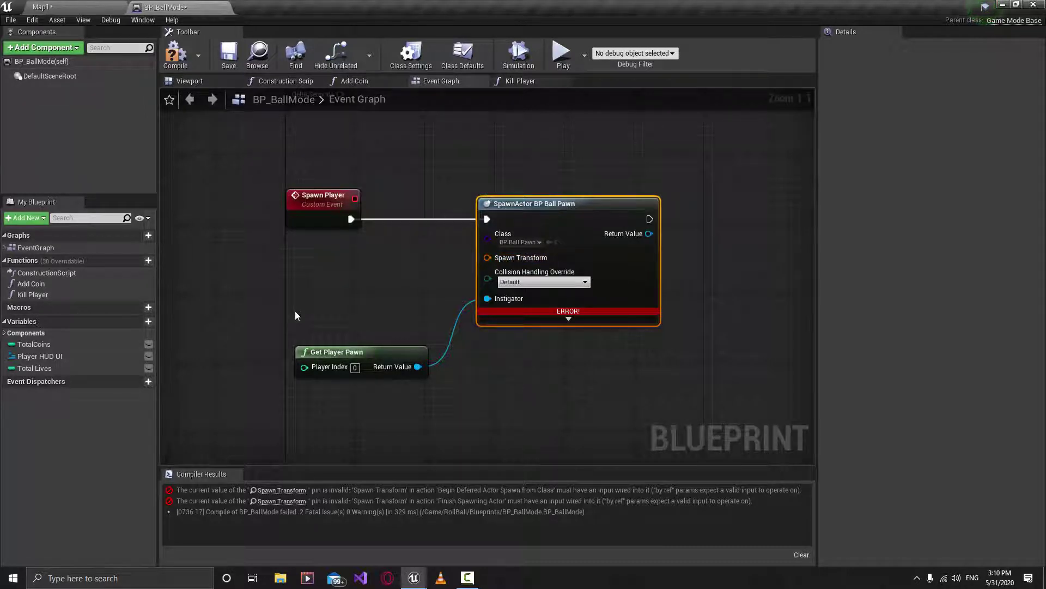
Add a Transform variable named Spawn Position to BP_BallMode and compile the blueprint
click(142, 321)
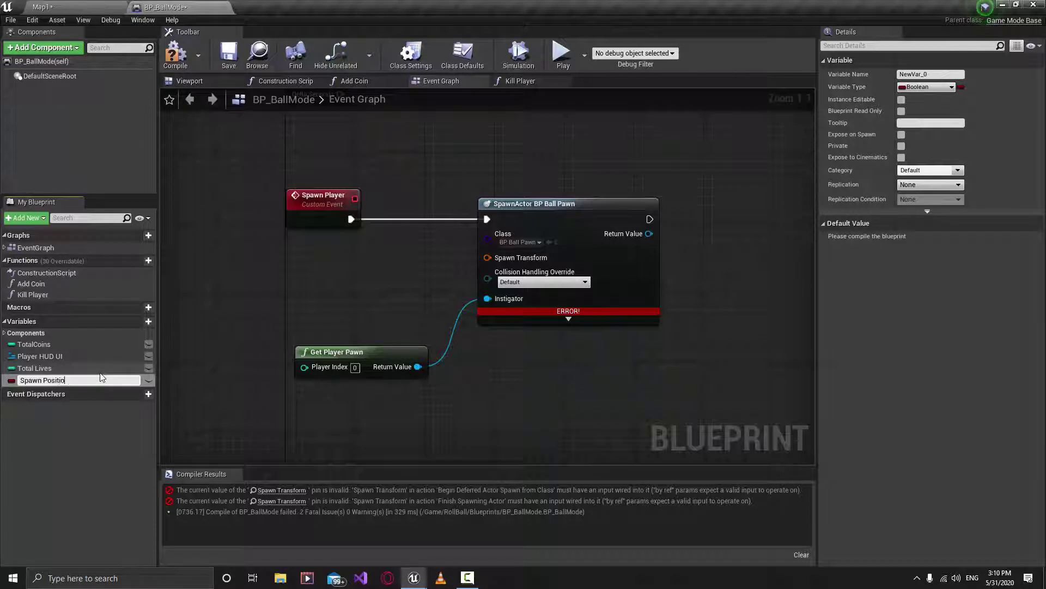
key(Return)
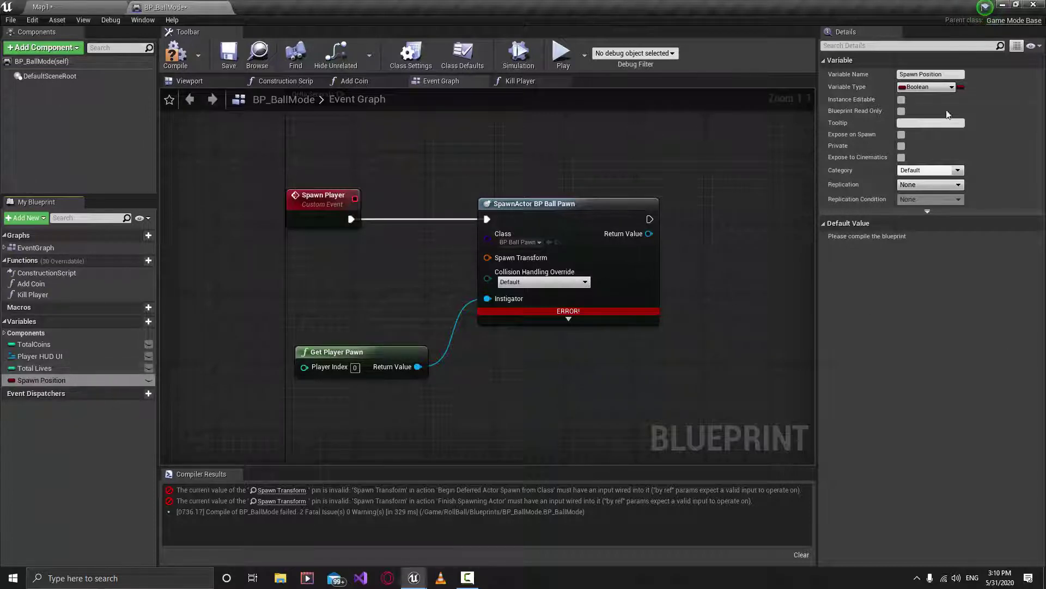
click(927, 87)
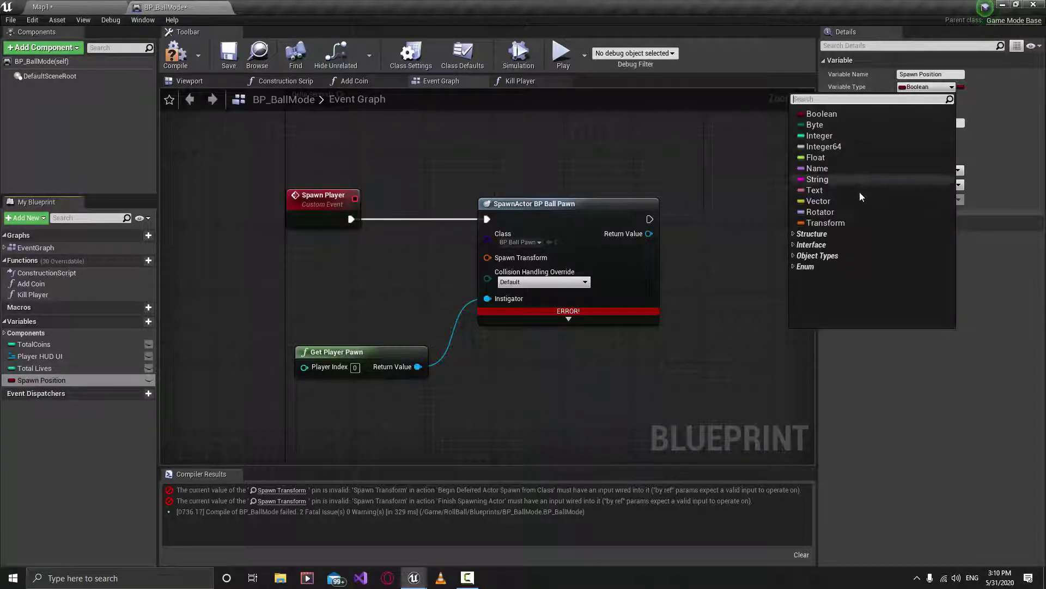
click(825, 223)
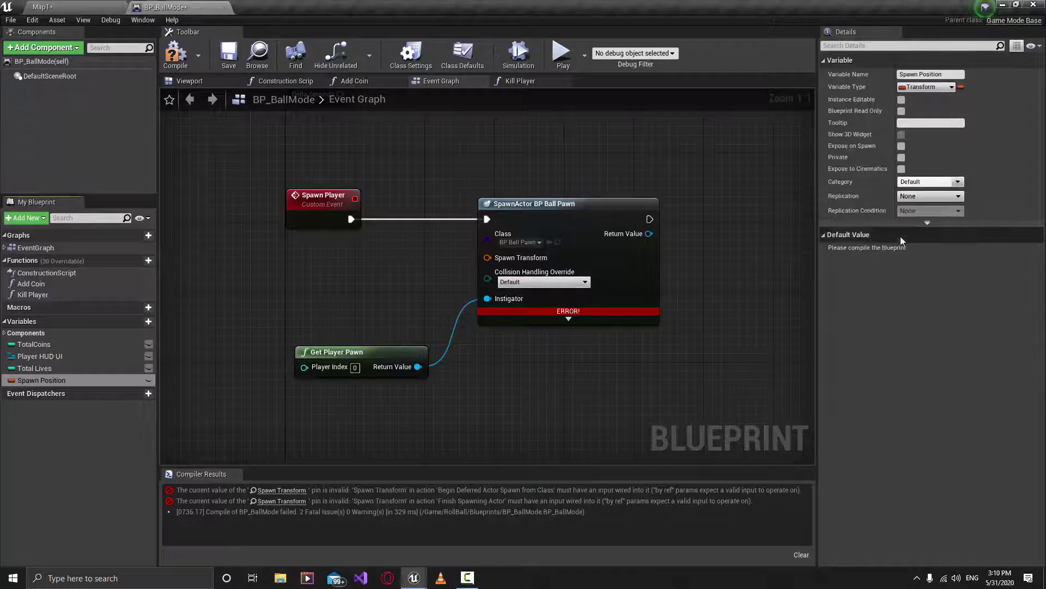
click(180, 61)
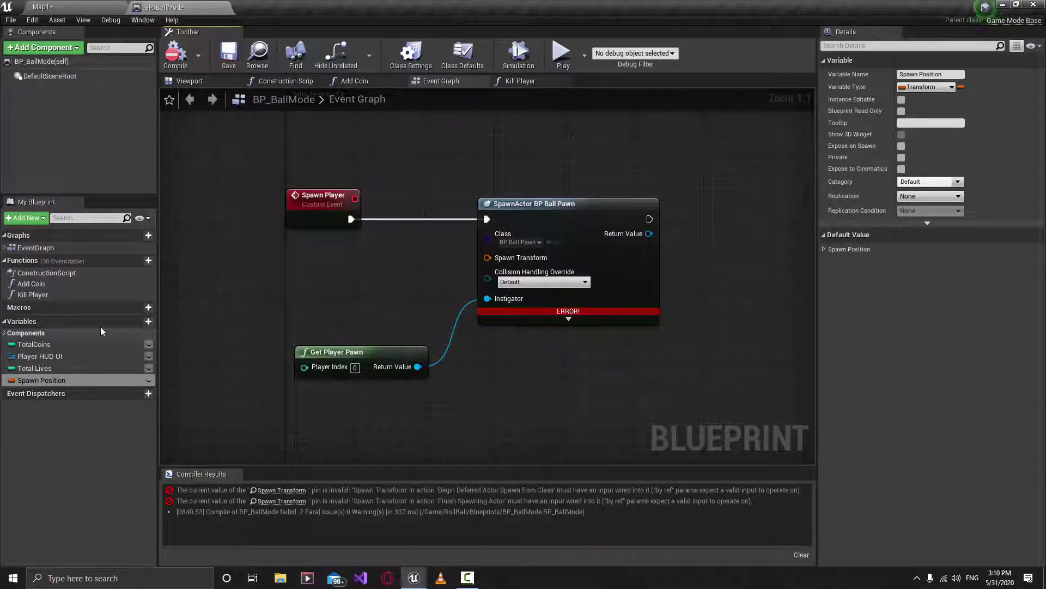
Connect a Spawn Position getter to the SpawnActor node's Spawn Transform input, compile, and place the getter slightly lower beside the node
drag(70, 380, 521, 261)
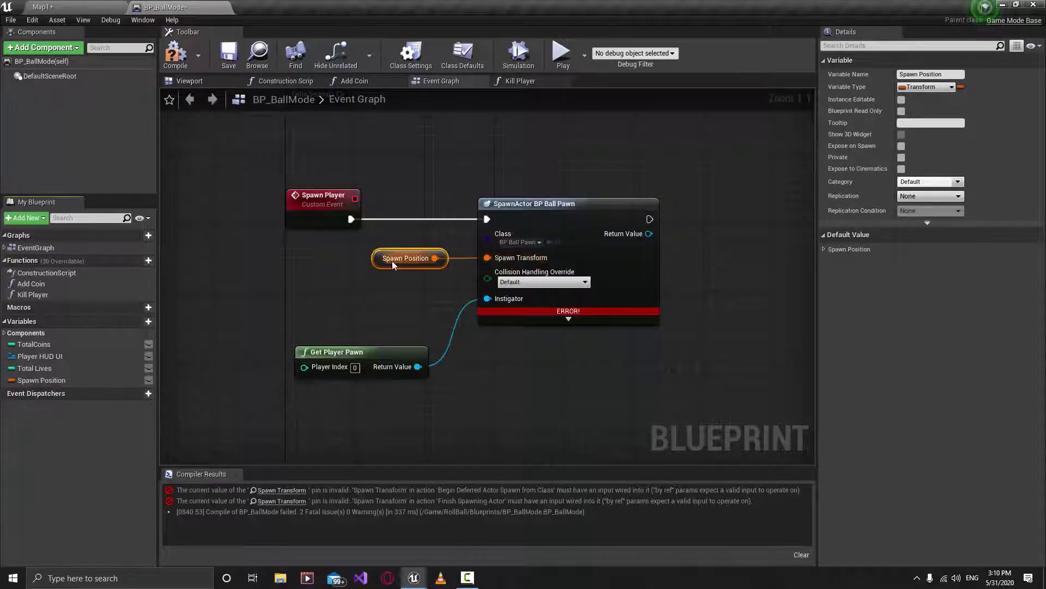
click(188, 64)
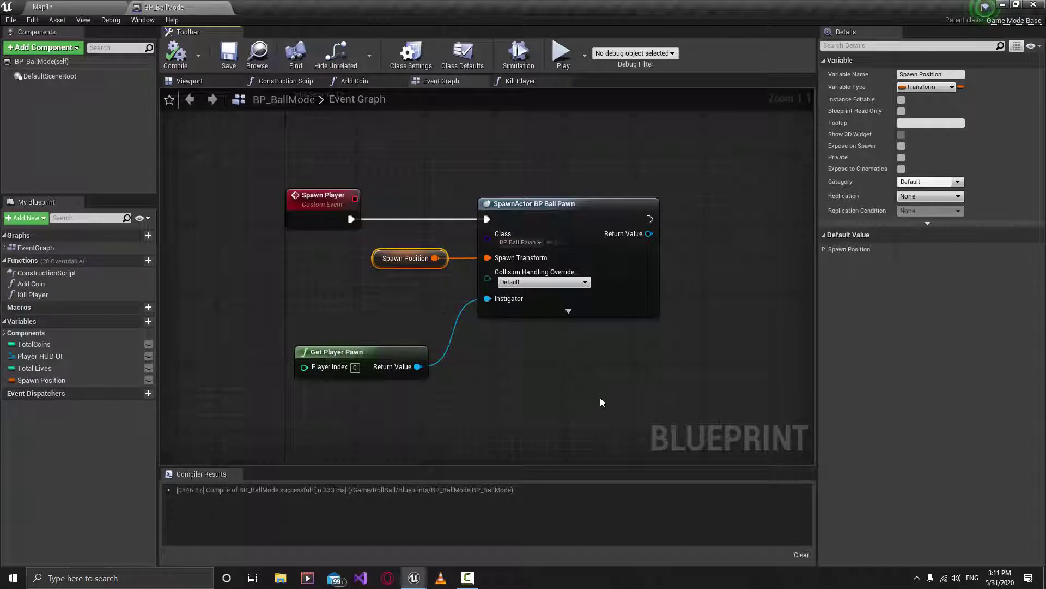
drag(379, 259, 370, 269)
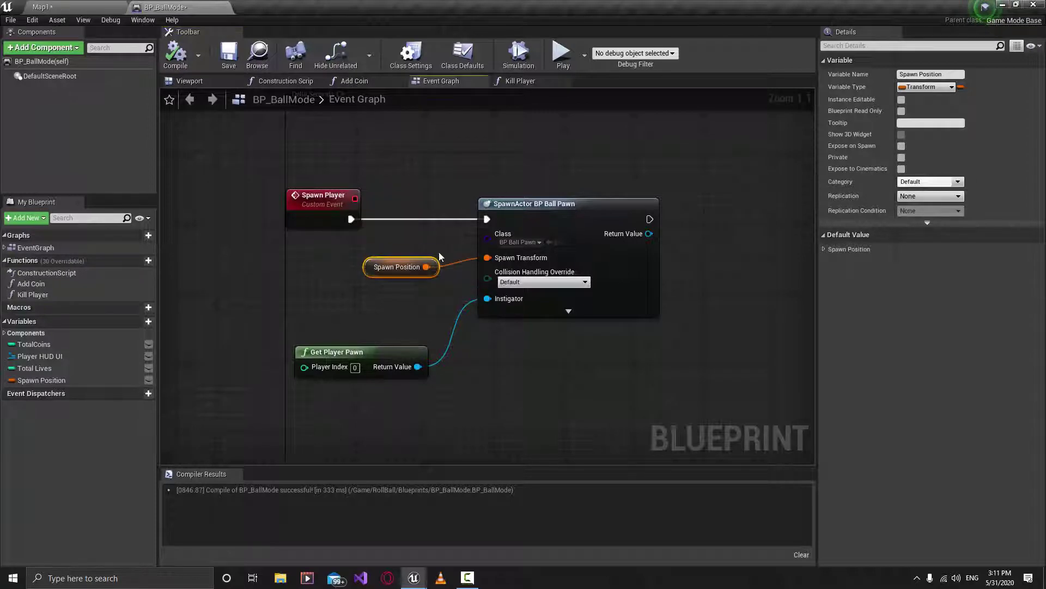
Expand the default transform of Spawn Position and save BP_BallMode
click(824, 249)
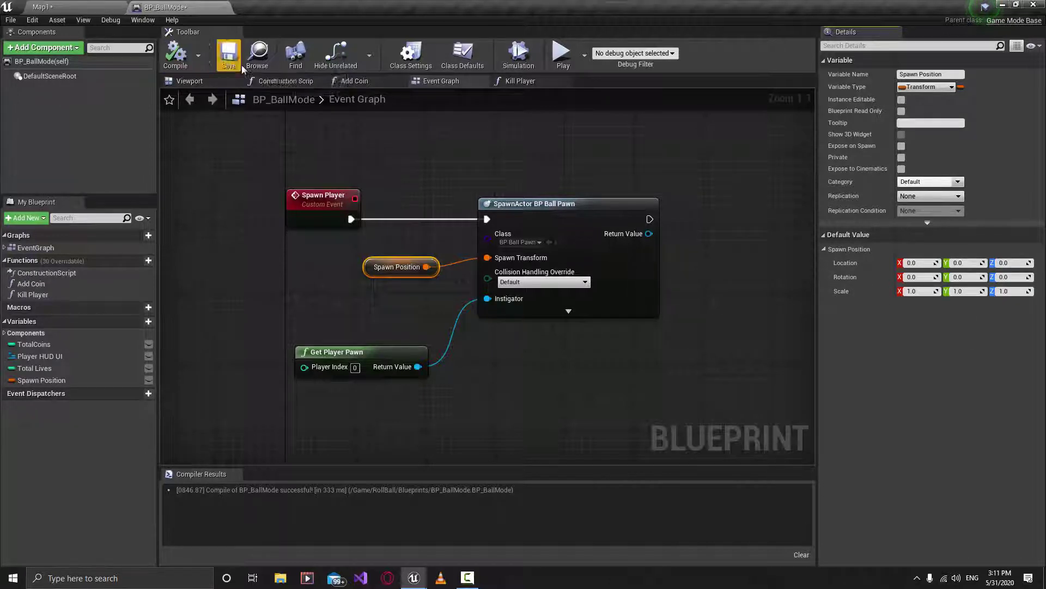
click(229, 55)
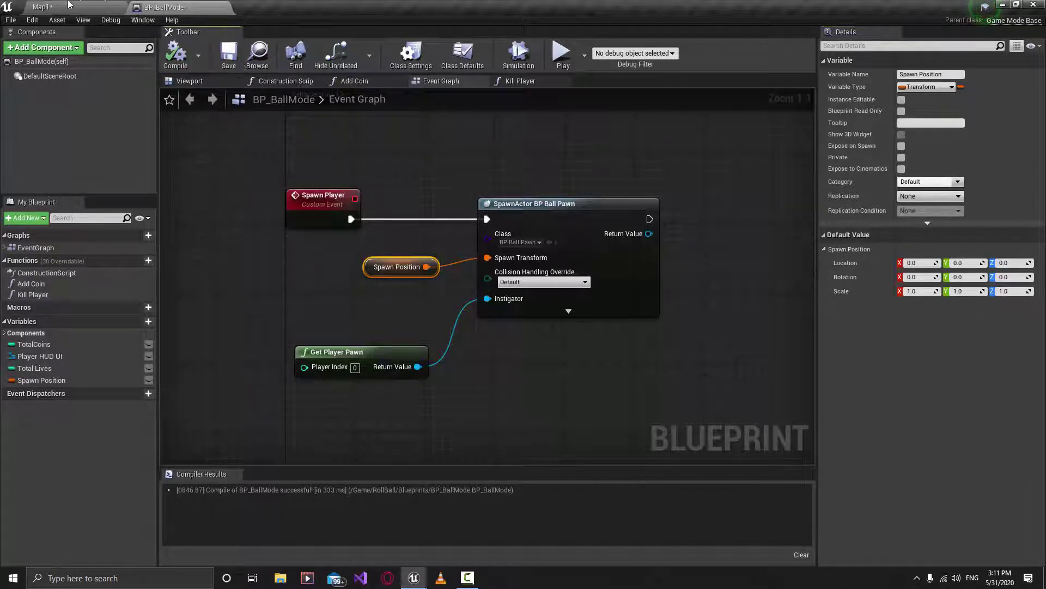
click(375, 299)
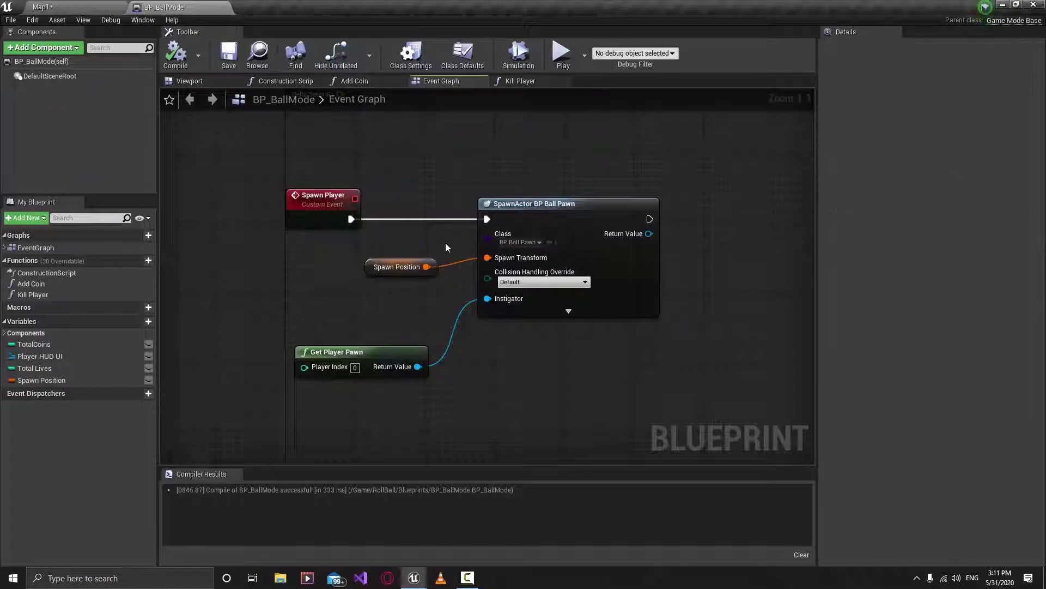
click(398, 266)
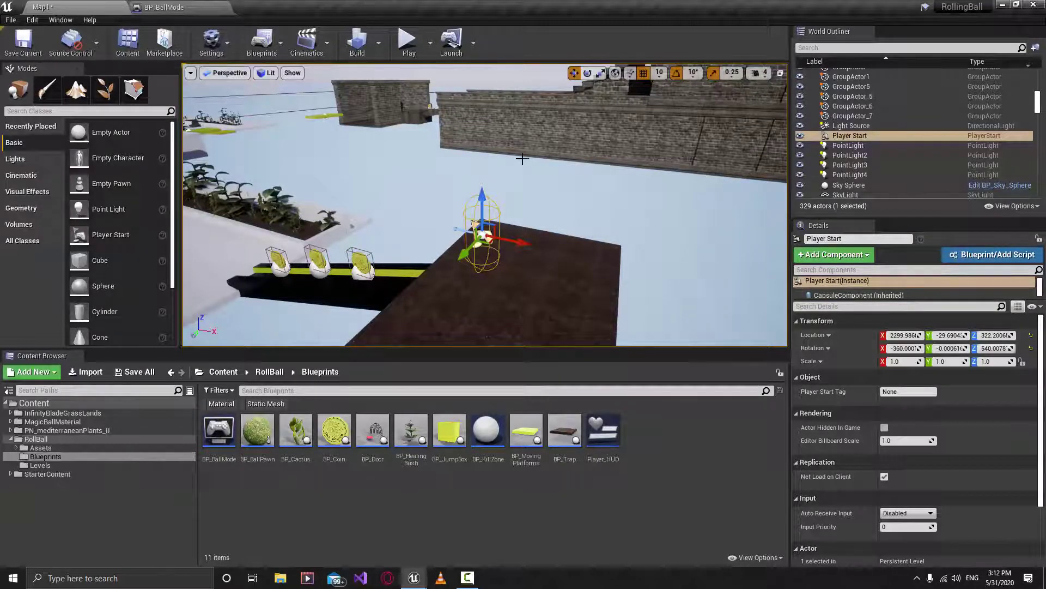
Open Map1's Level Blueprint at its event graph, checking the Spawn Position variable in BP_BallMode
click(281, 44)
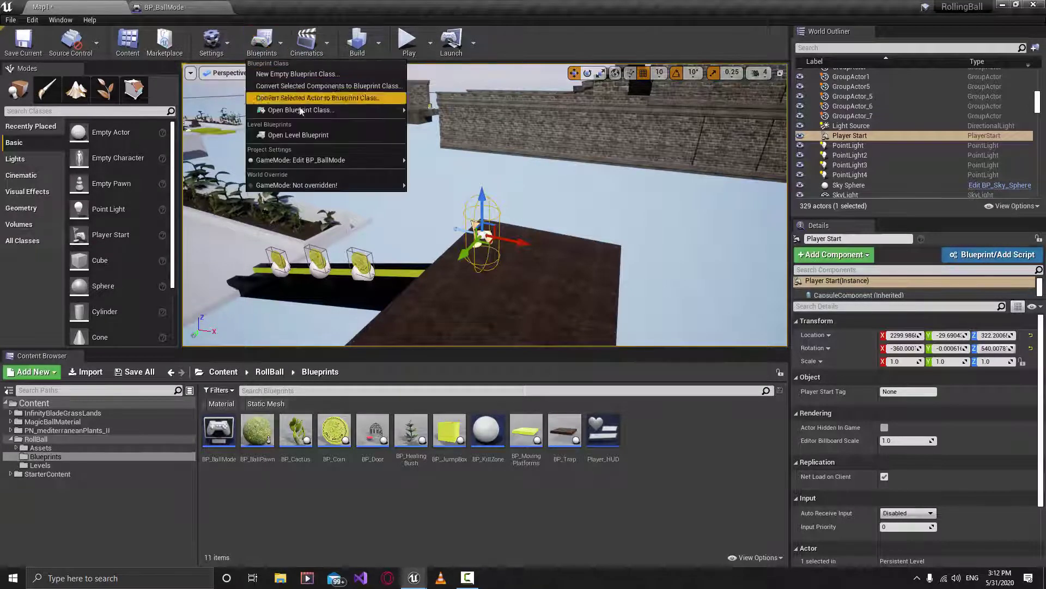
click(327, 135)
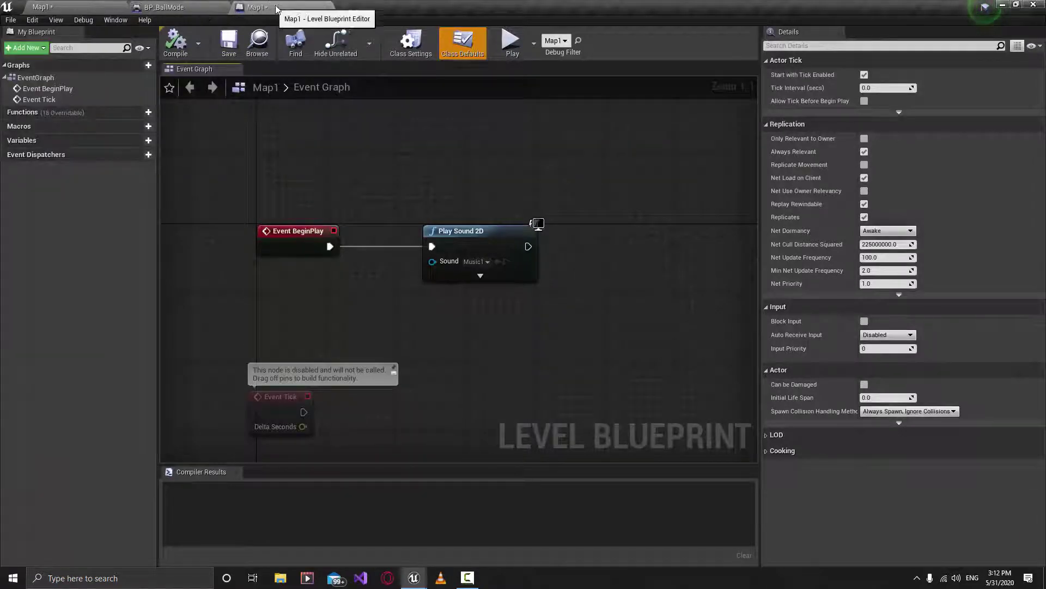
click(94, 7)
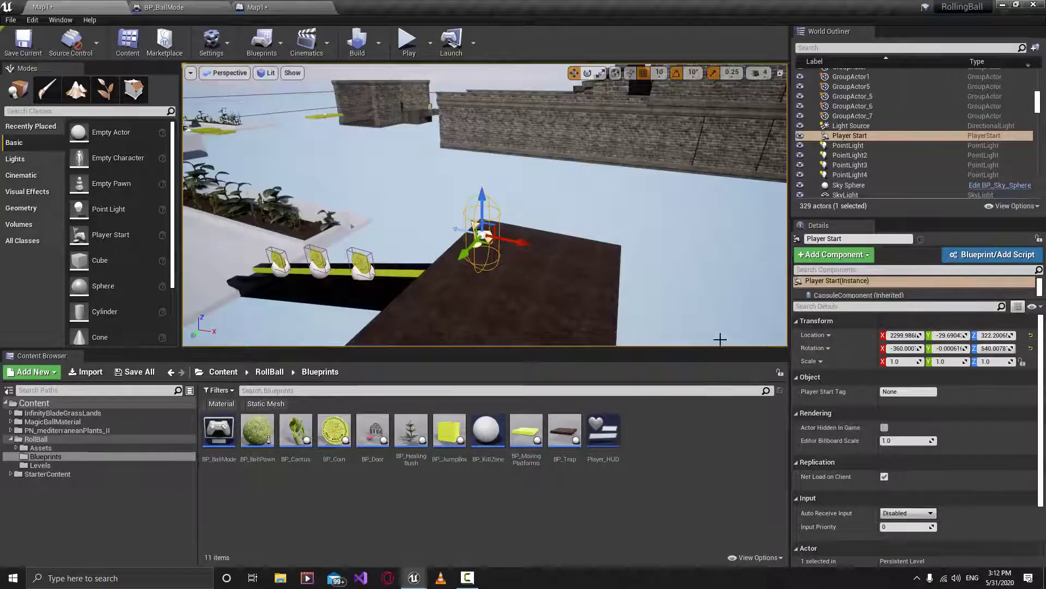
click(256, 7)
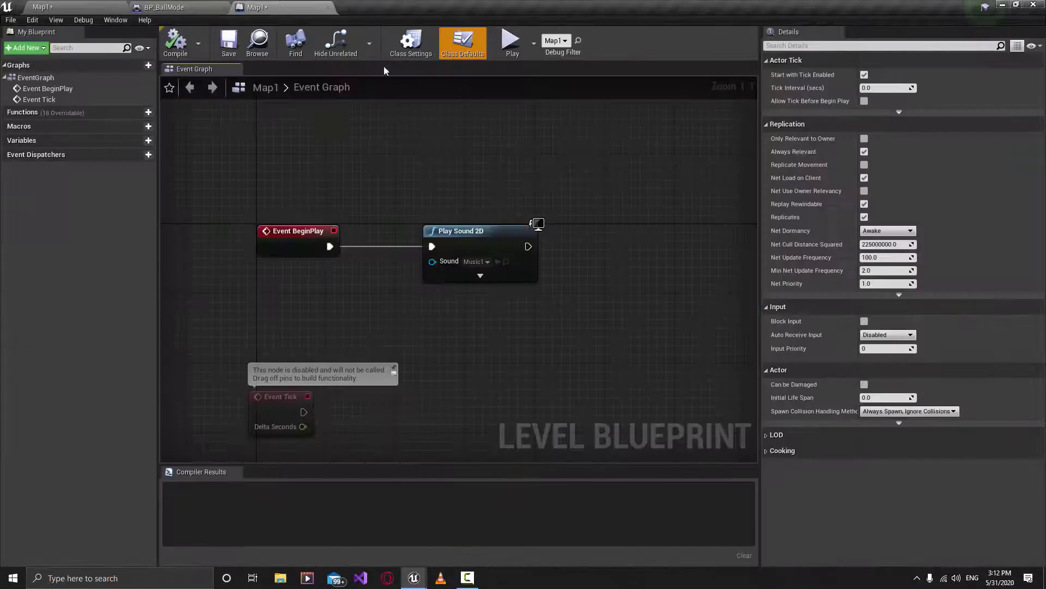
right_drag(433, 211, 386, 201)
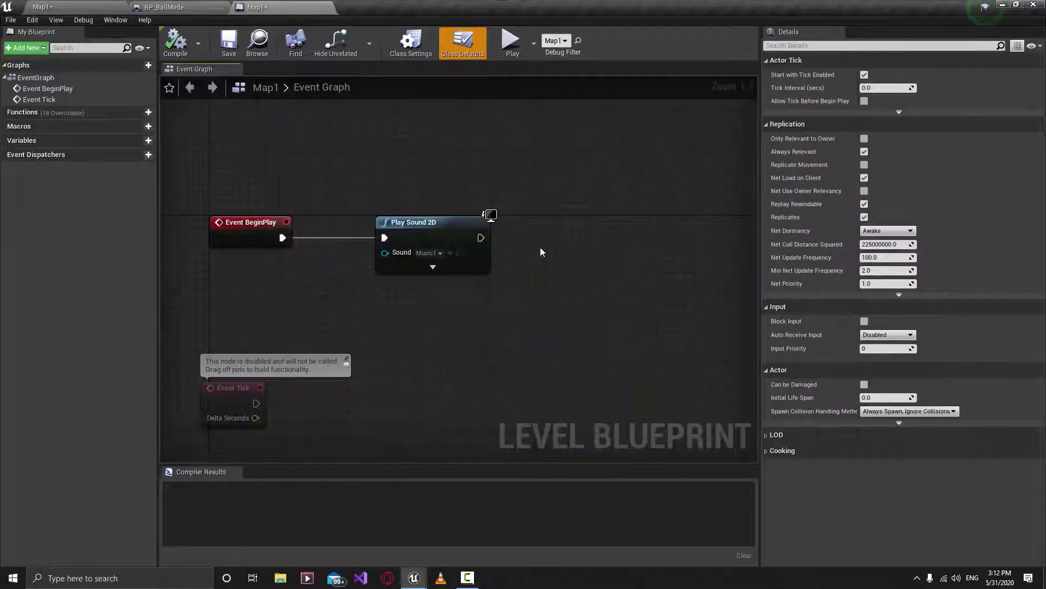
click(166, 7)
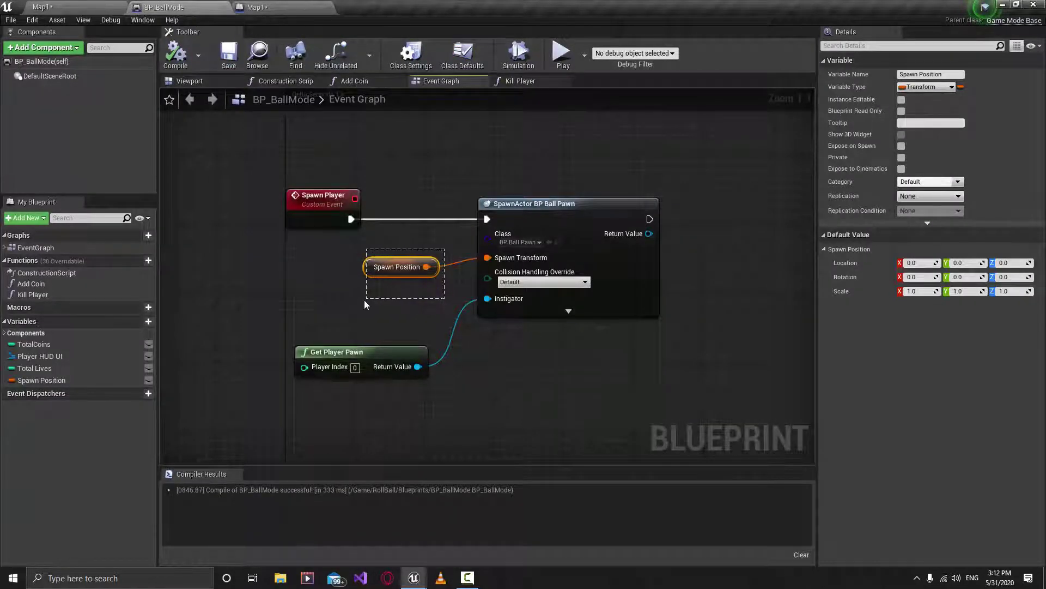
click(263, 7)
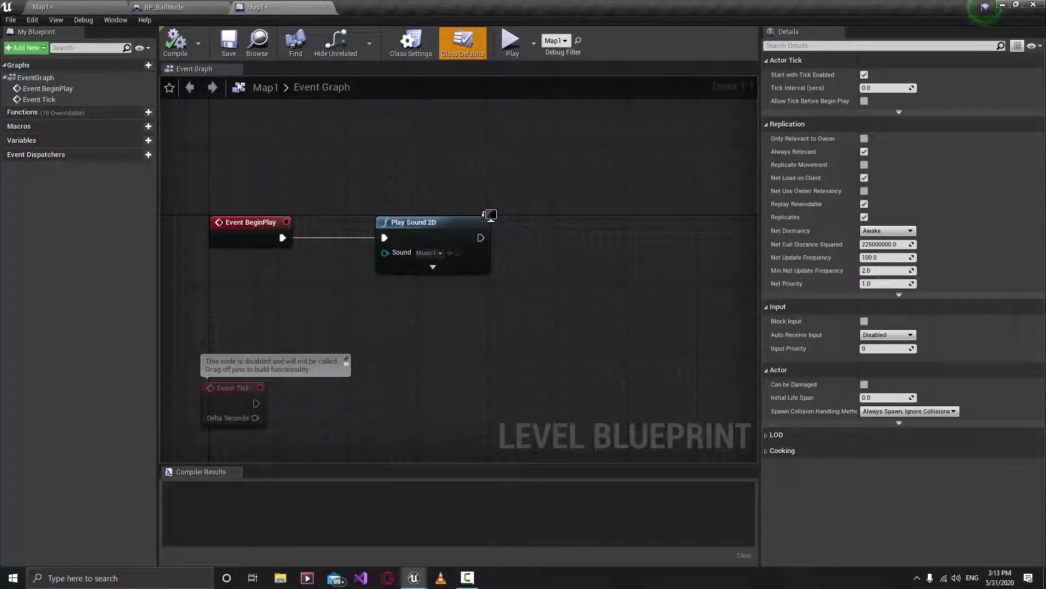
Add a reference to the level's Player Start to the Level Blueprint's event graph, then compile and save it
click(87, 4)
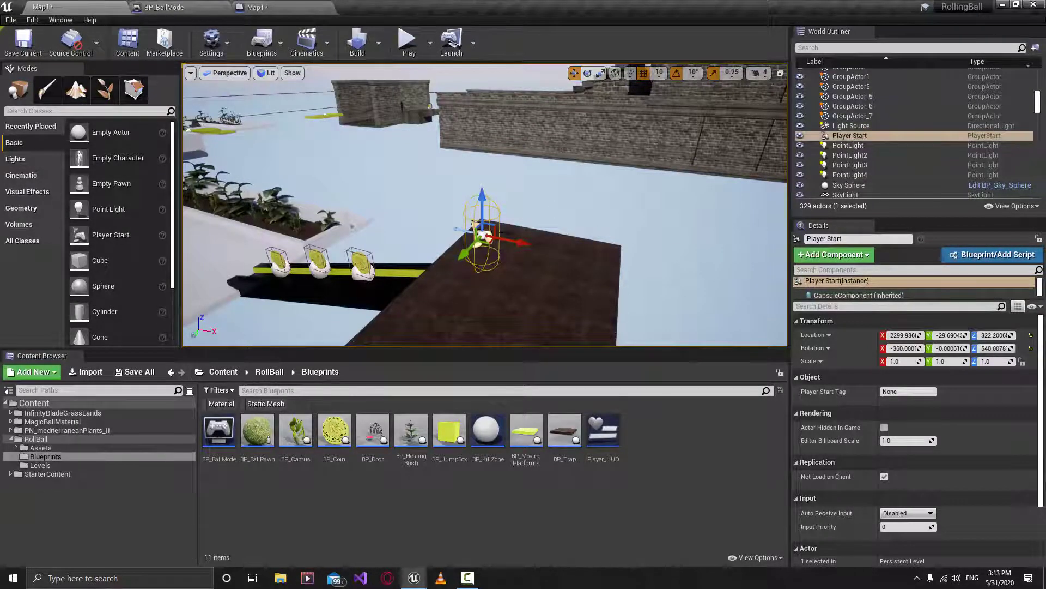
drag(870, 137, 529, 316)
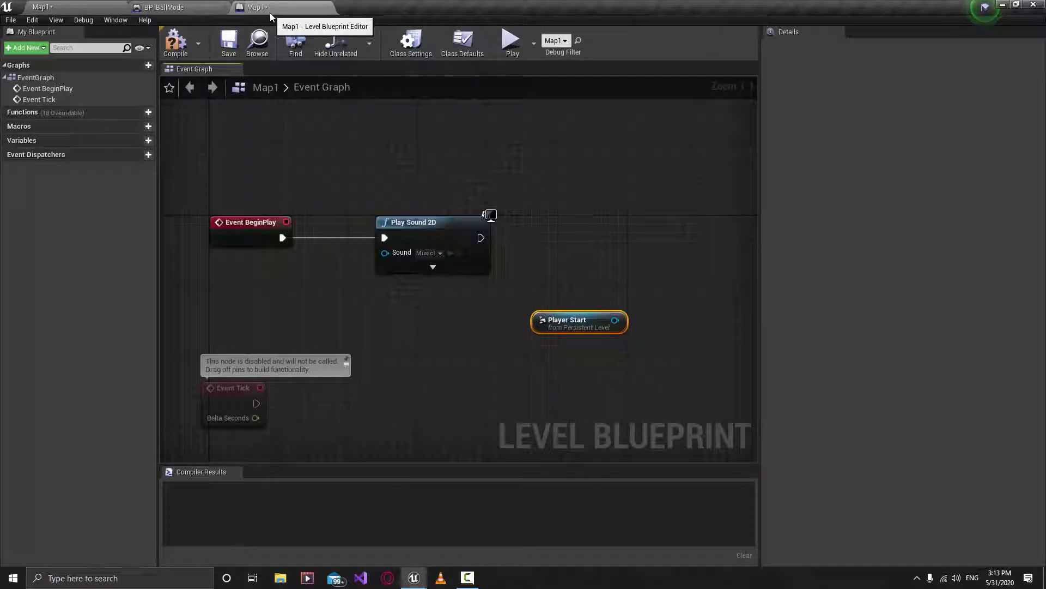
click(175, 43)
click(229, 43)
drag(660, 277, 544, 361)
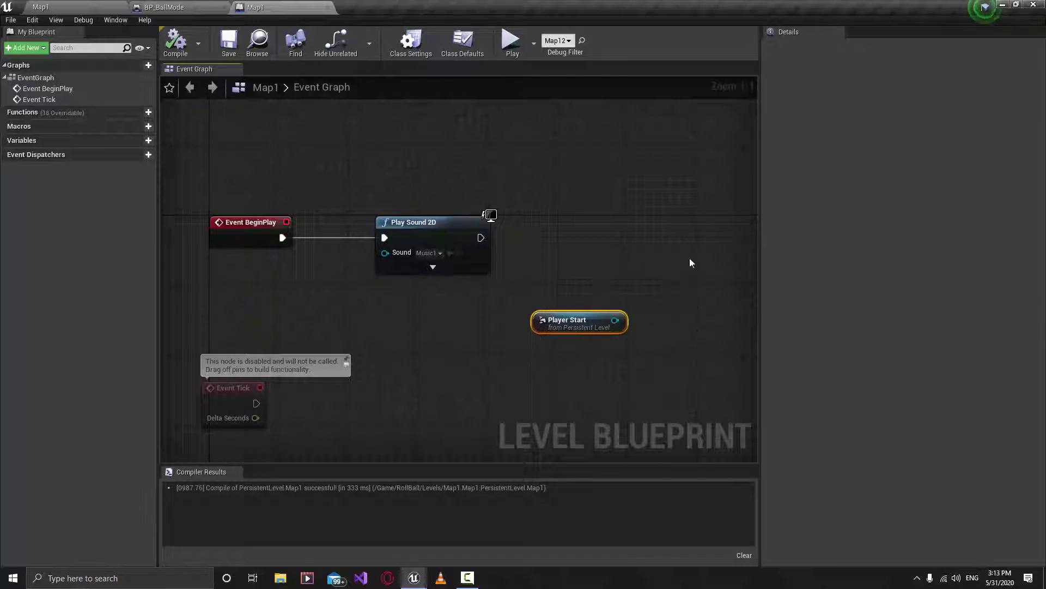
drag(656, 262, 528, 351)
drag(653, 274, 528, 361)
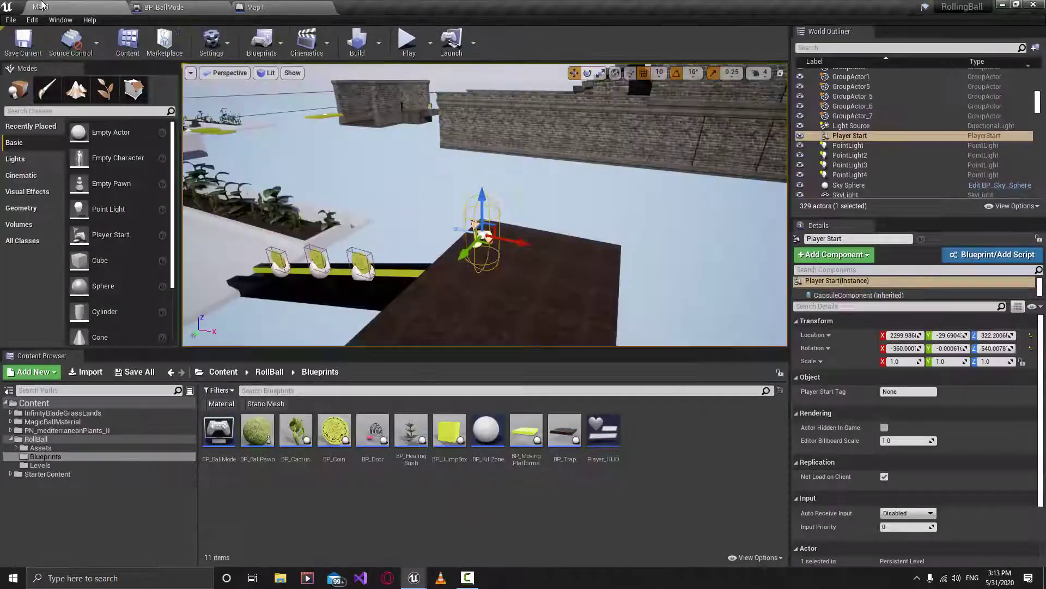
click(41, 6)
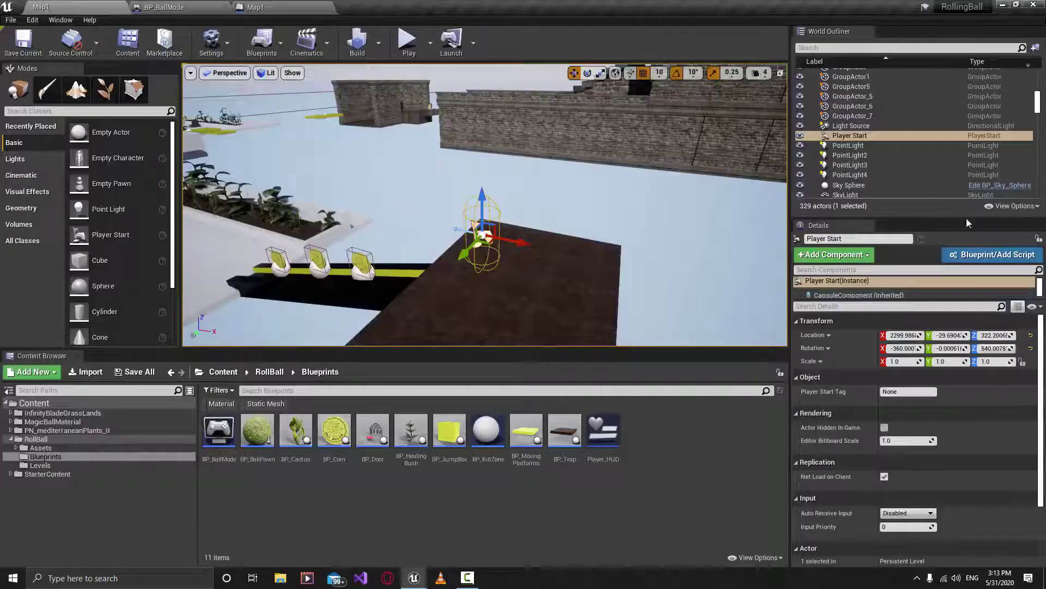
drag(870, 133, 581, 378)
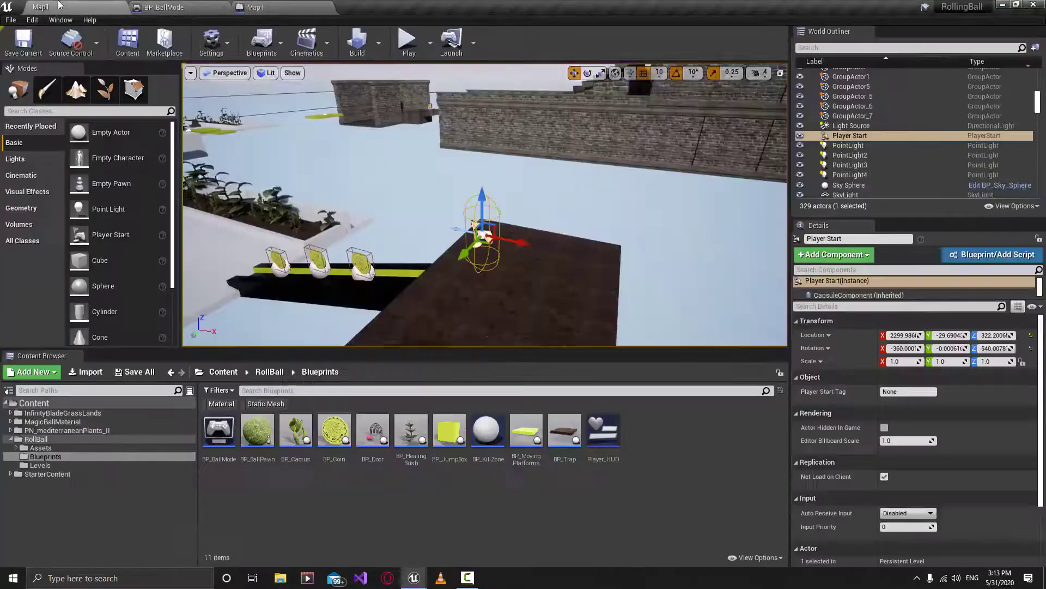
click(289, 7)
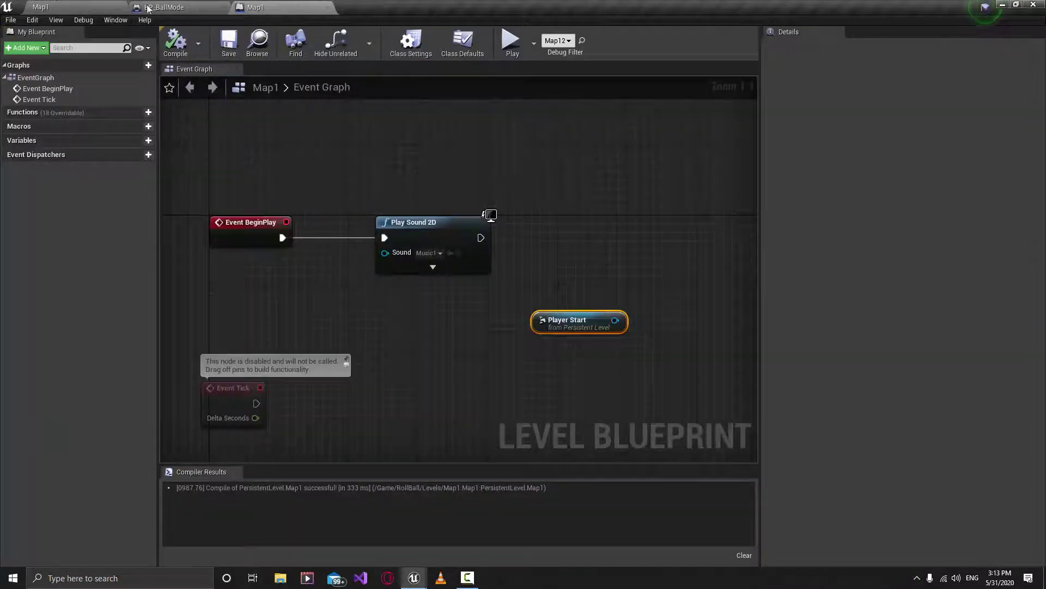
click(163, 7)
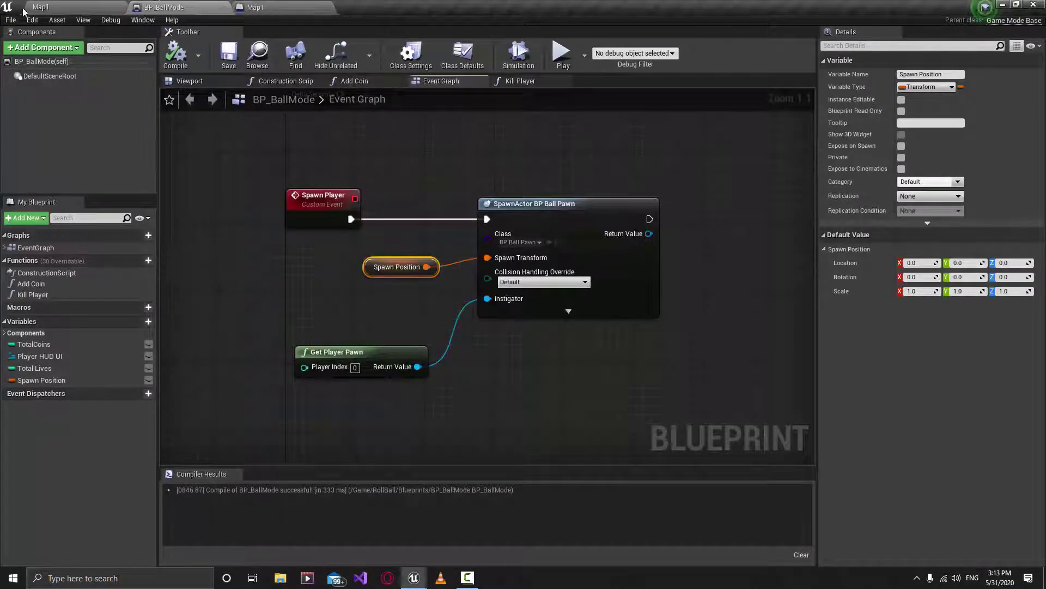
Examine the Player Start and the platform around it in the Map1 viewport
click(40, 6)
key(s)
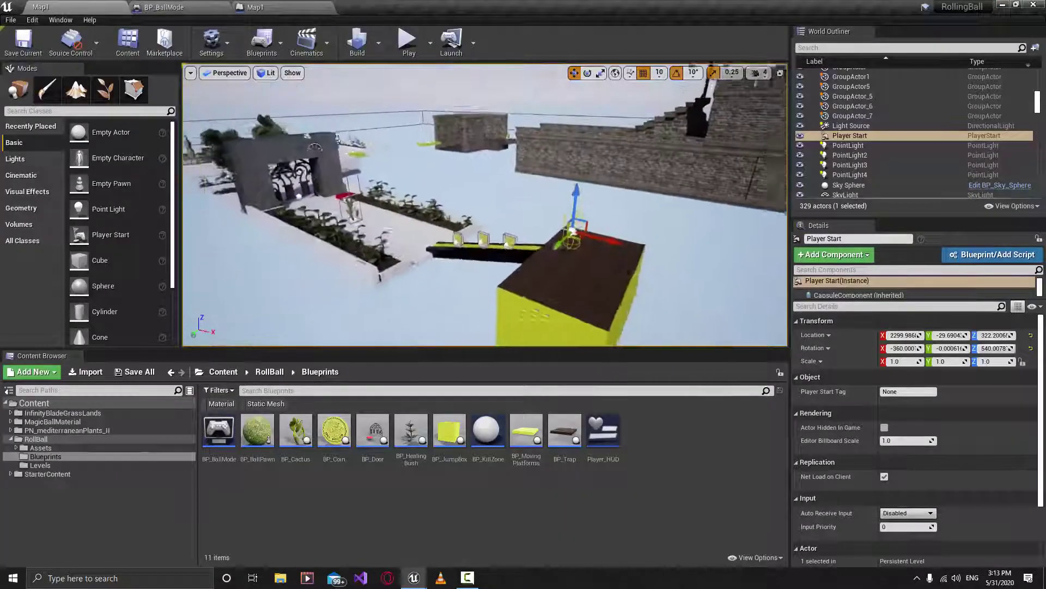
right_drag(540, 225, 540, 225)
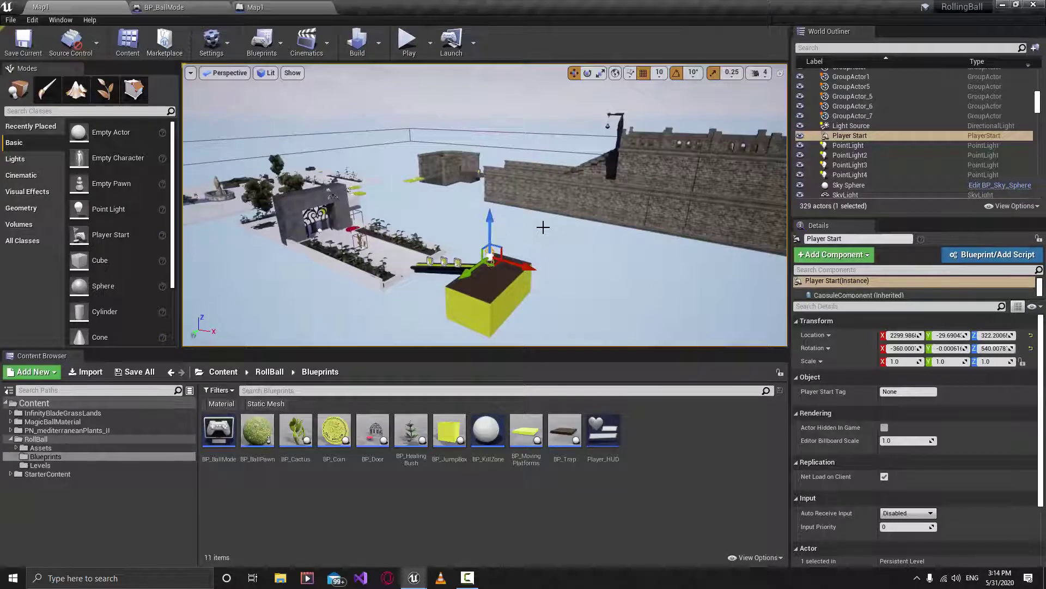
scroll(543, 227, up, 6)
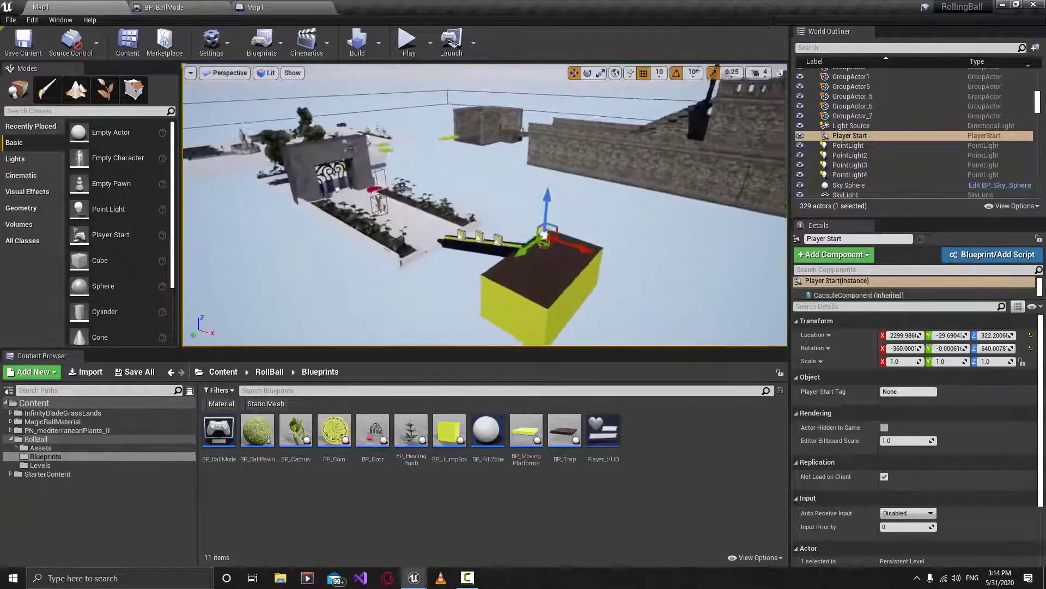
scroll(635, 195, up, 1)
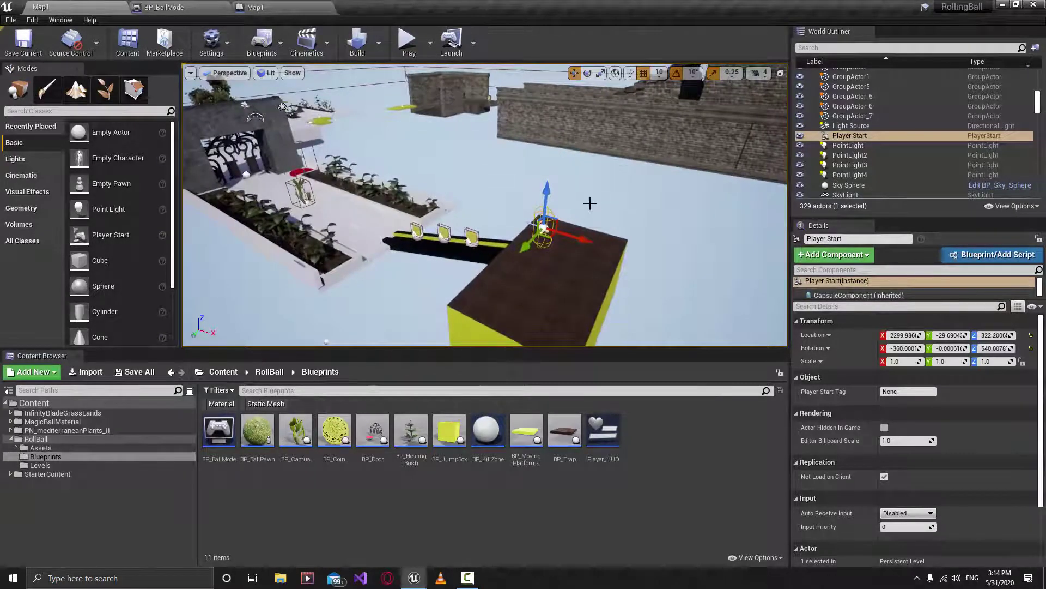
scroll(498, 201, down, 2)
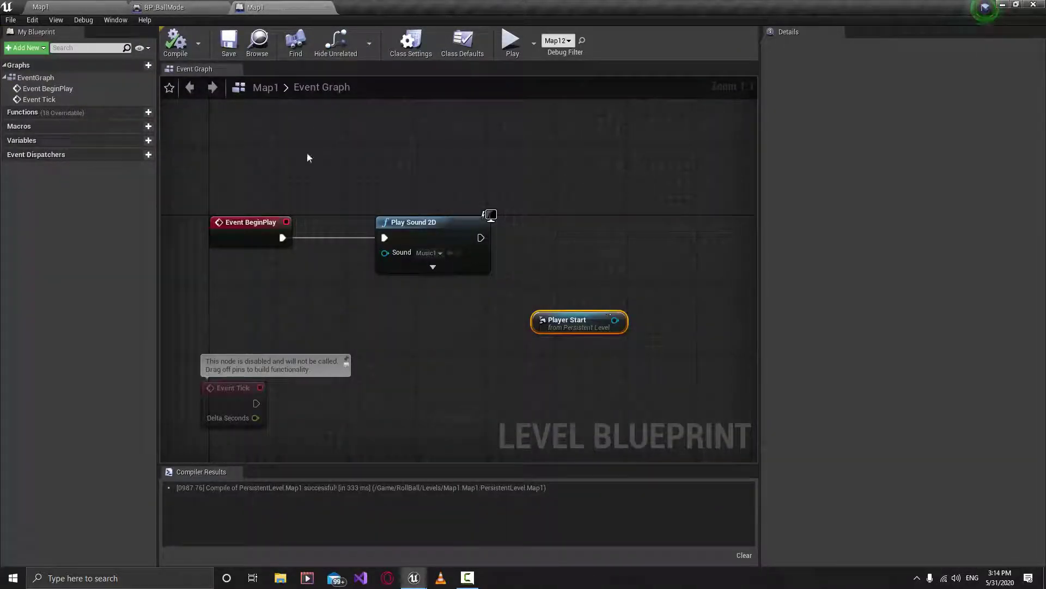
click(58, 8)
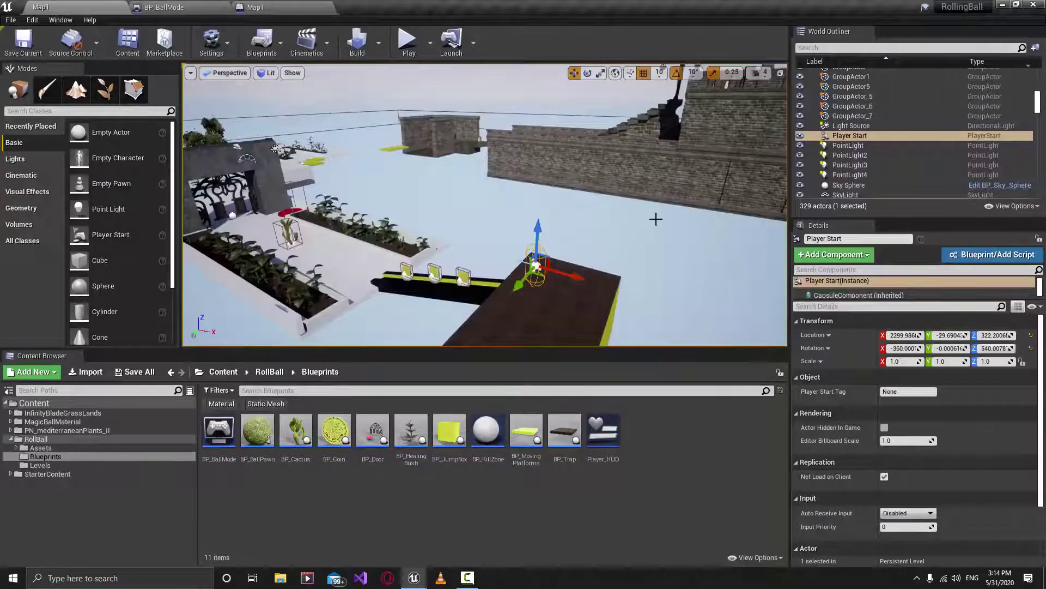
right_drag(656, 218, 656, 218)
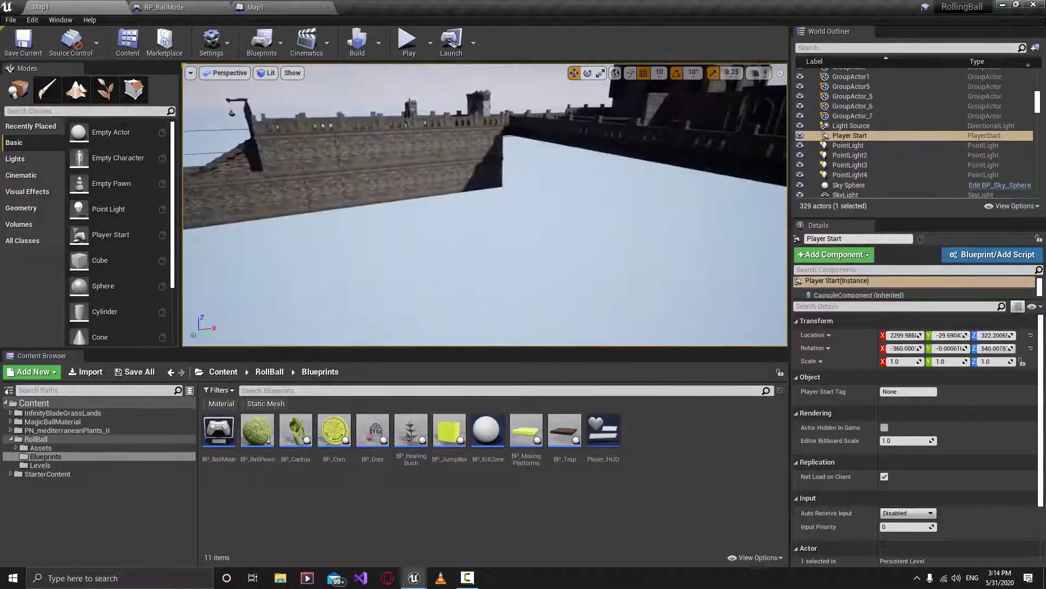
key(f)
scroll(360, 150, up, 5)
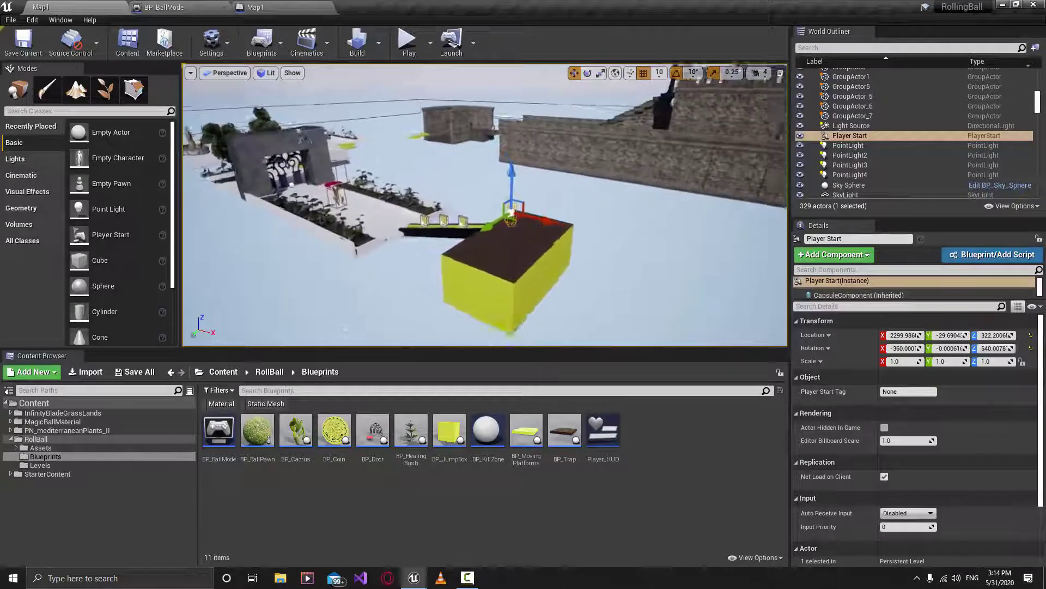
Compare the Player Start reference in Map1's Level Blueprint with the Spawn Position variable feeding the ball spawn in BP_BallMode
click(283, 7)
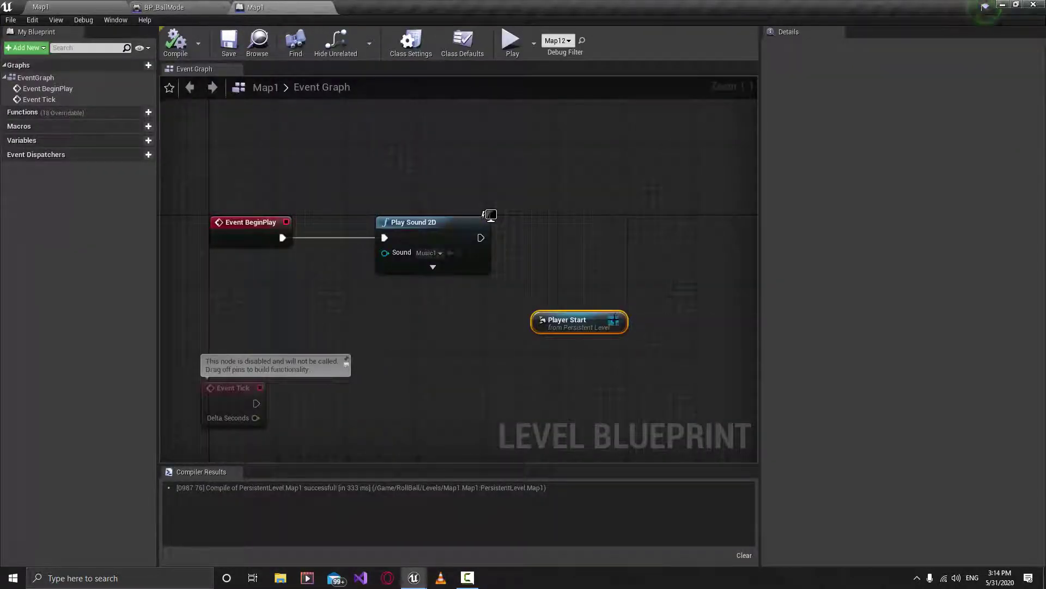
drag(614, 321, 682, 240)
click(610, 239)
click(163, 7)
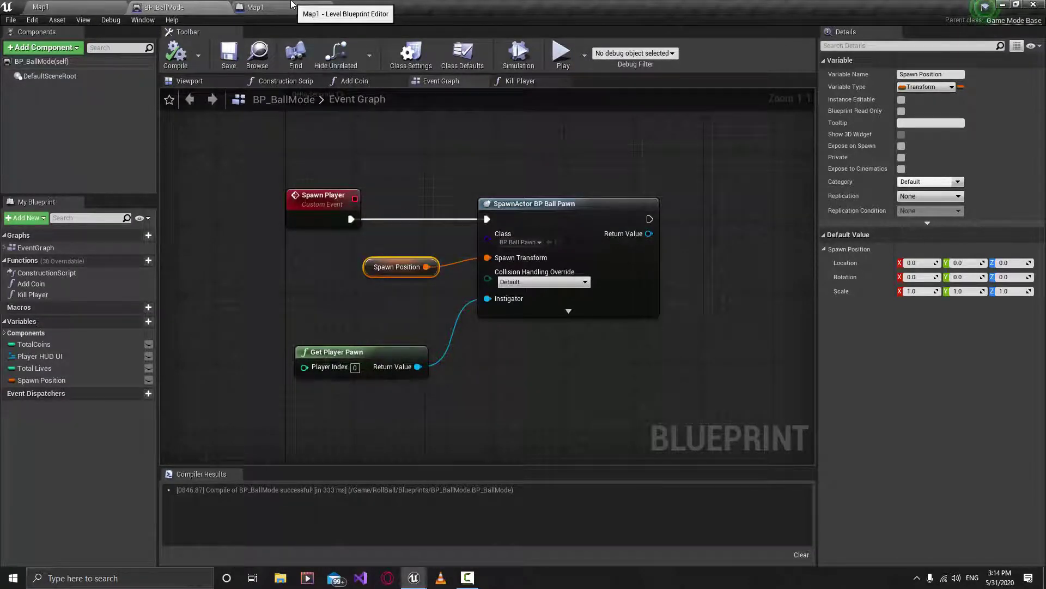
click(292, 6)
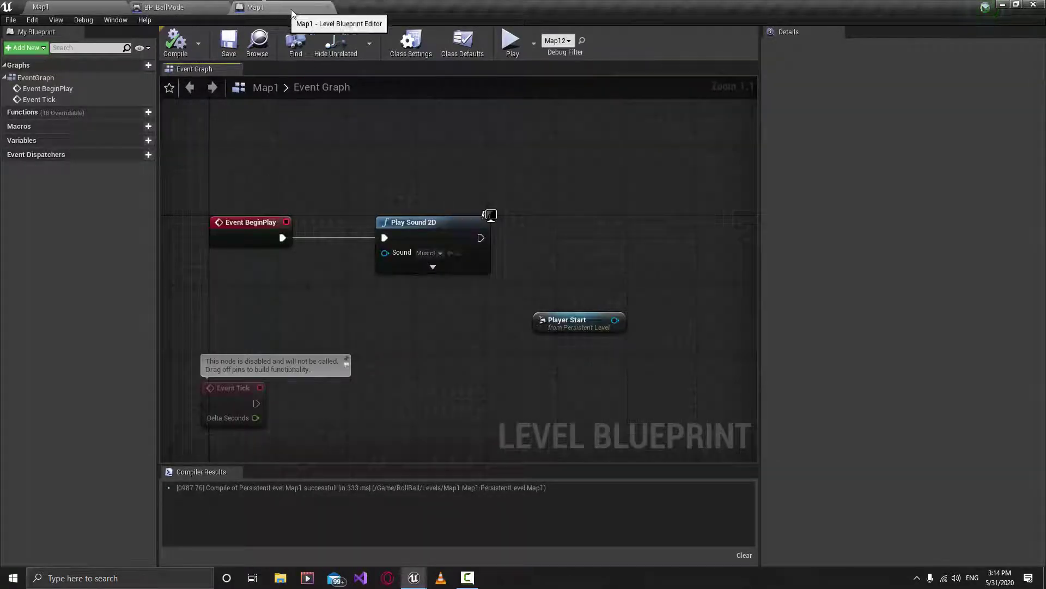
Move the Player Start reference node below the Play Sound 2D node to free space in the Level Blueprint graph
right_drag(580, 252, 469, 242)
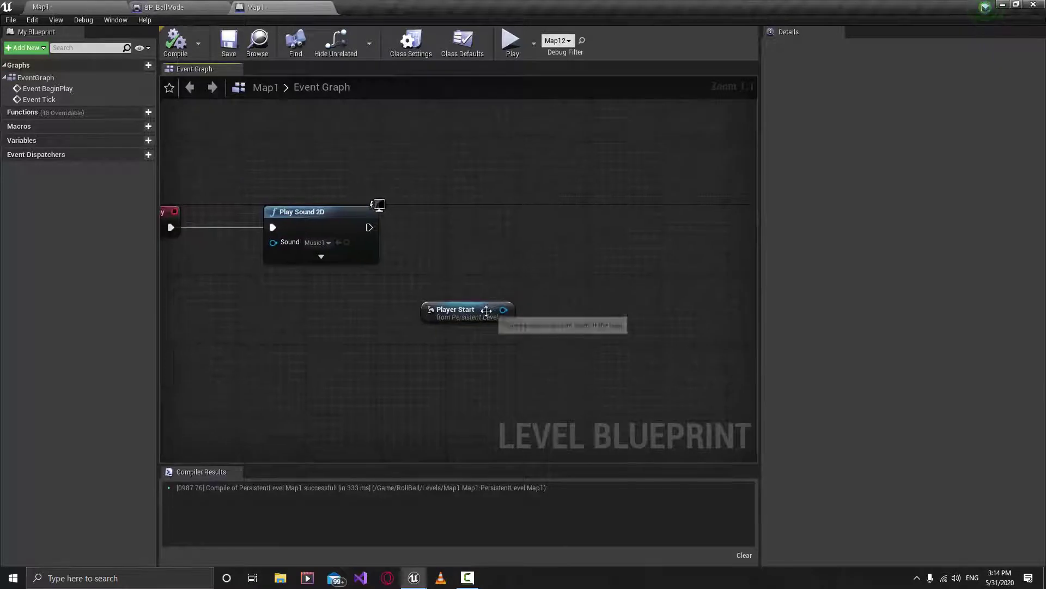
drag(491, 310, 340, 370)
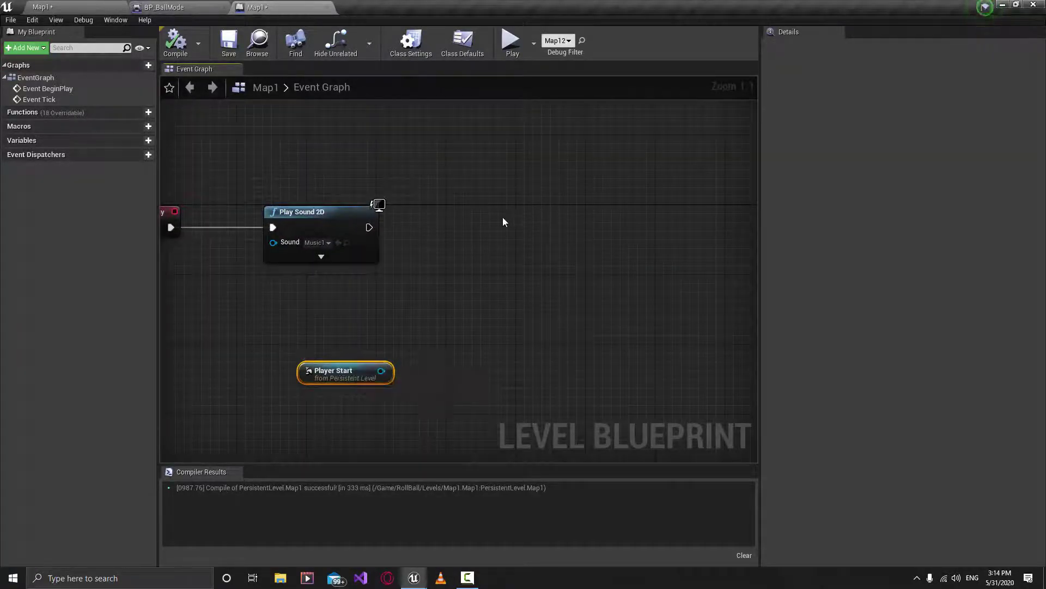
click(477, 228)
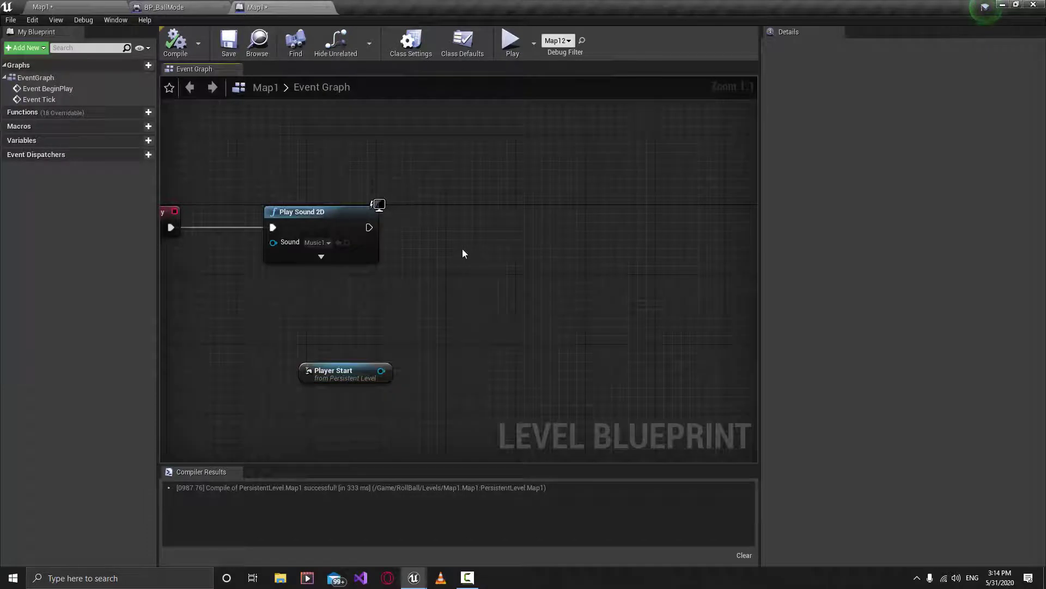
Check the Spawn Player setup in BP_BallMode and add a Get Game Mode node to Map1's Level Blueprint
click(164, 7)
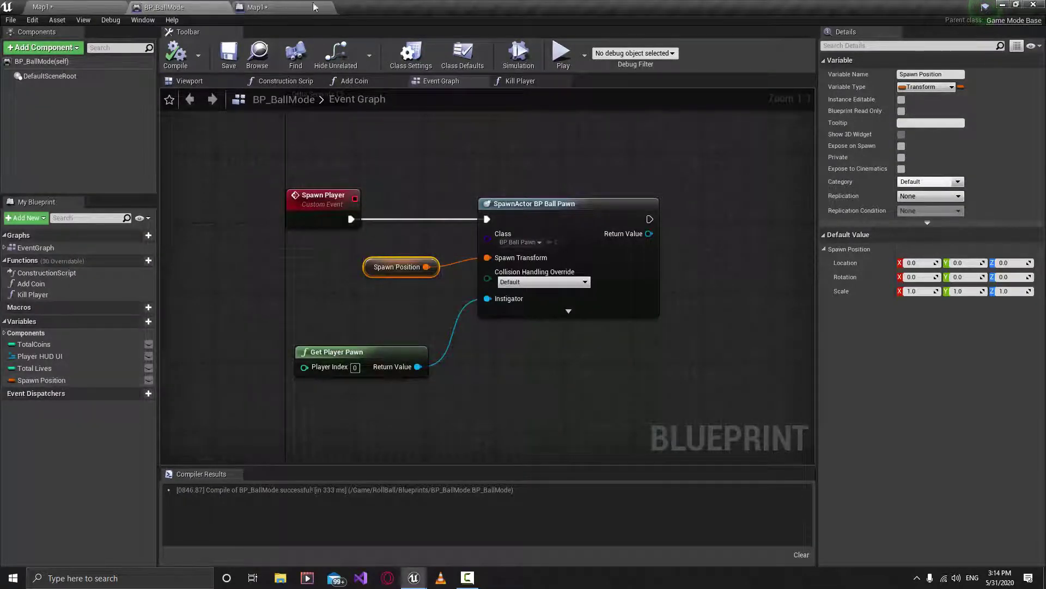
click(256, 7)
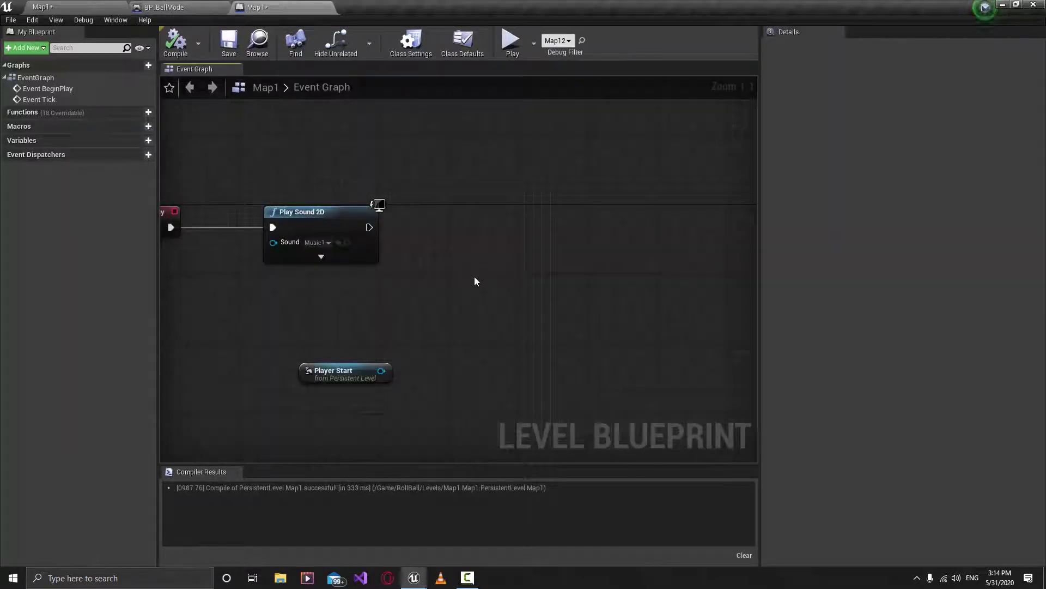
right_click(480, 240)
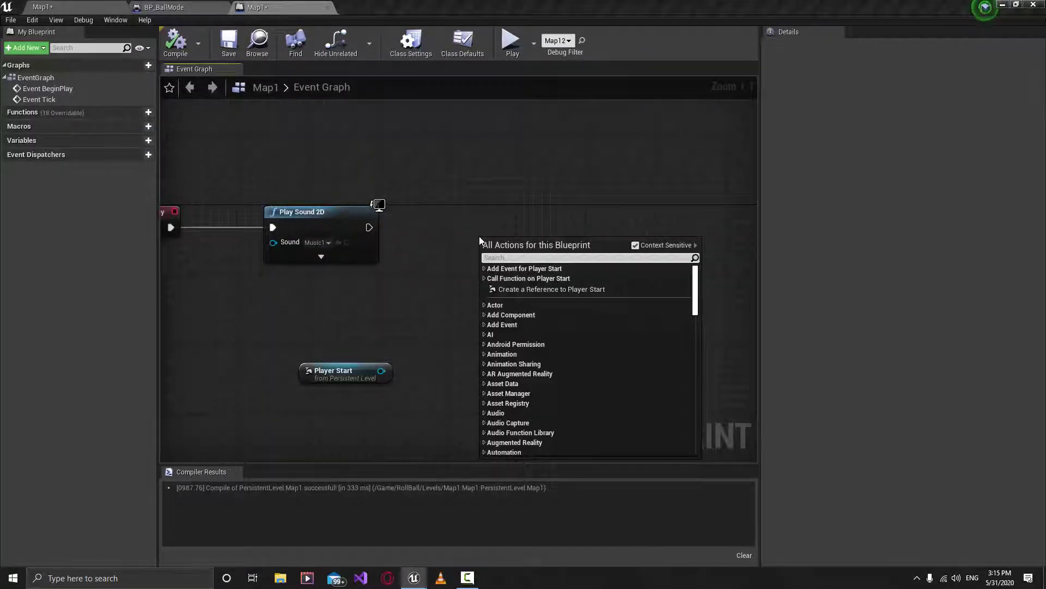
text(get game mode)
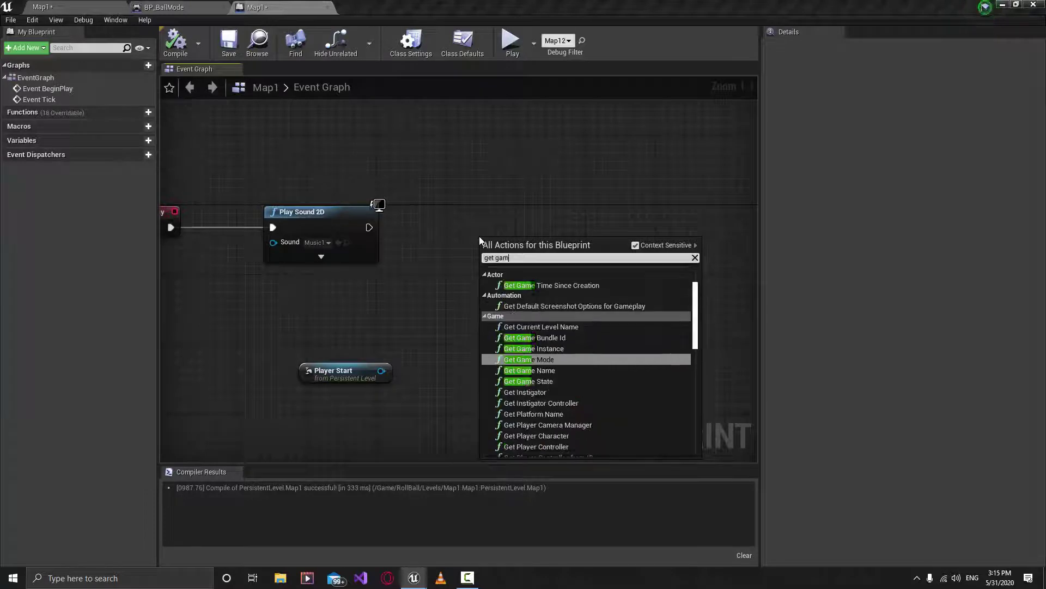
key(Return)
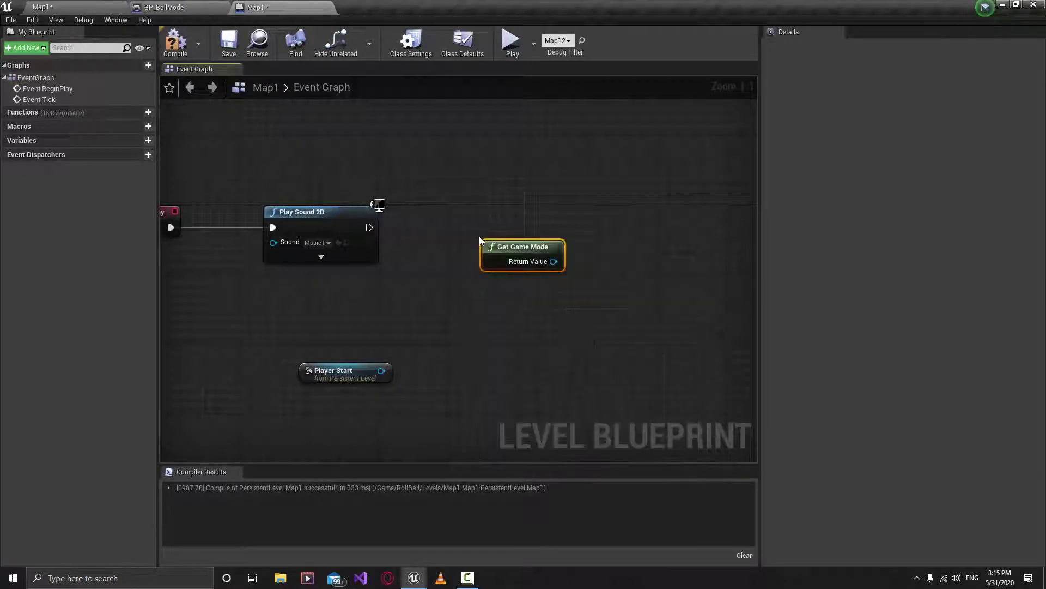
Add a Cast To BP_BallMode node fed by Get Game Mode's return value
drag(553, 262, 617, 241)
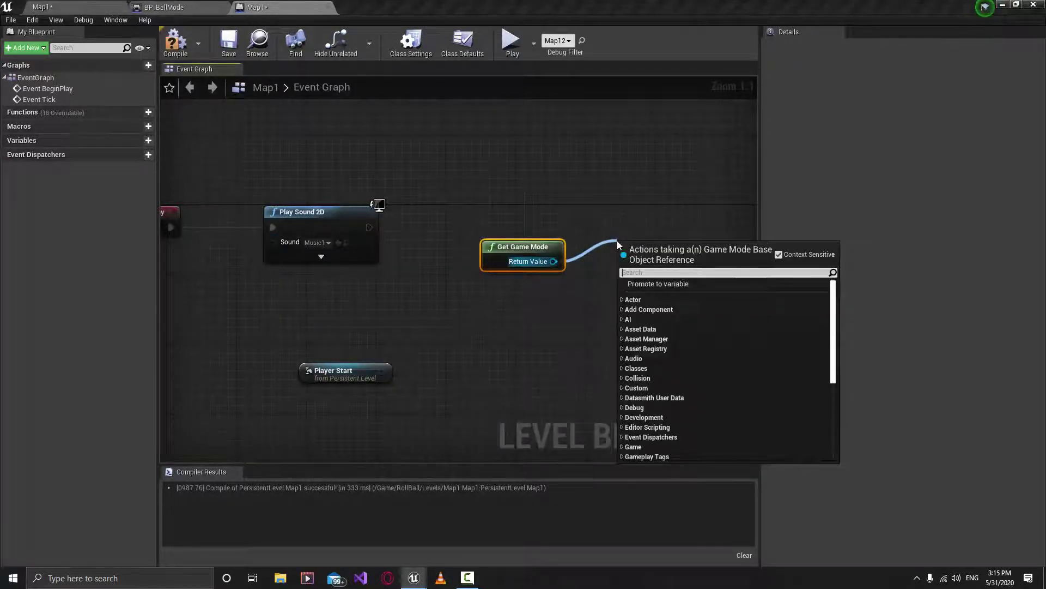
text(cast to)
key(Up)
key(Up)
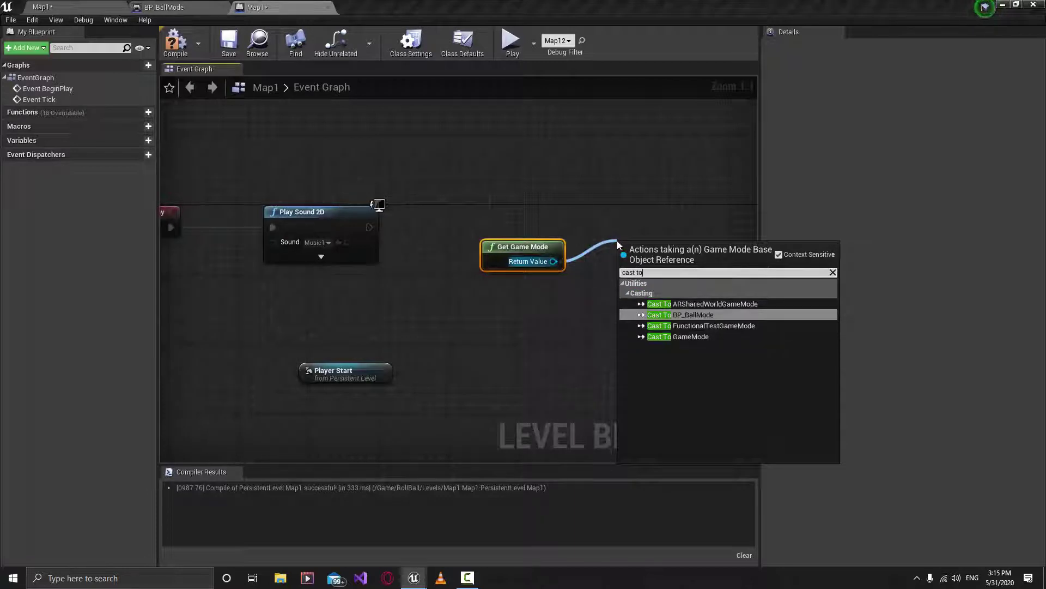
key(Return)
Place the cast node after Play Sound 2D with Get Game Mode beneath, and connect Play Sound 2D's execution output to the cast
drag(497, 251, 419, 296)
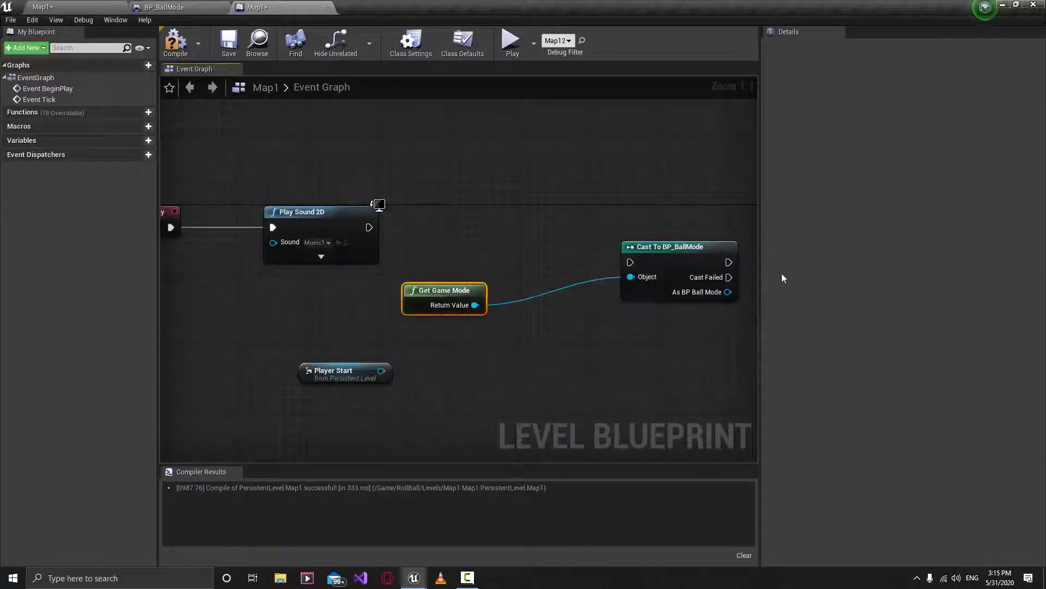
drag(678, 261, 495, 225)
drag(369, 227, 447, 228)
drag(432, 292, 377, 293)
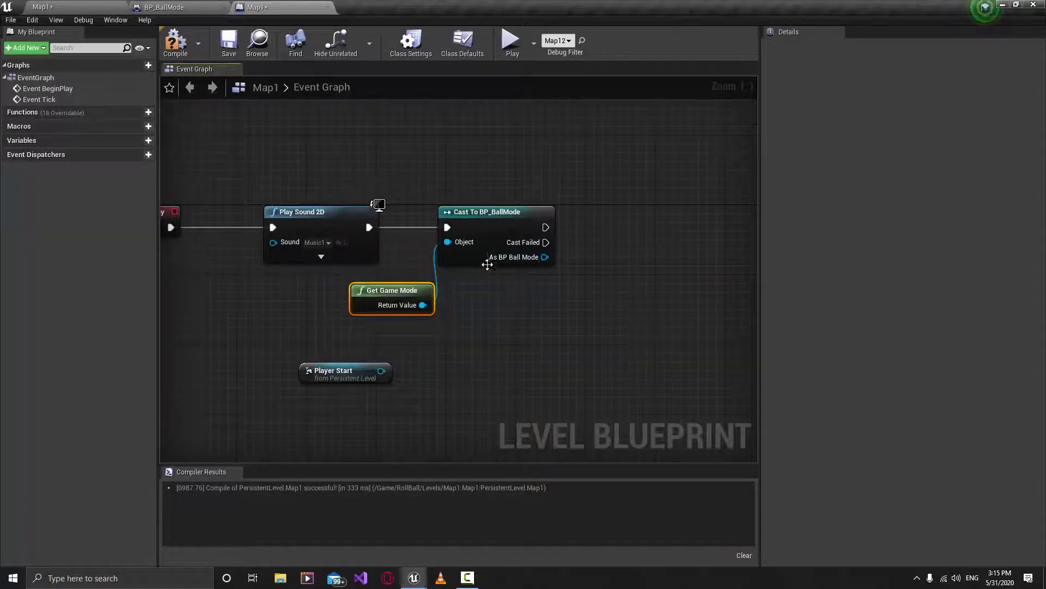
Add a Set Spawn Position node targeting As BP Ball Mode and connect it to the cast's execution output
drag(545, 256, 638, 263)
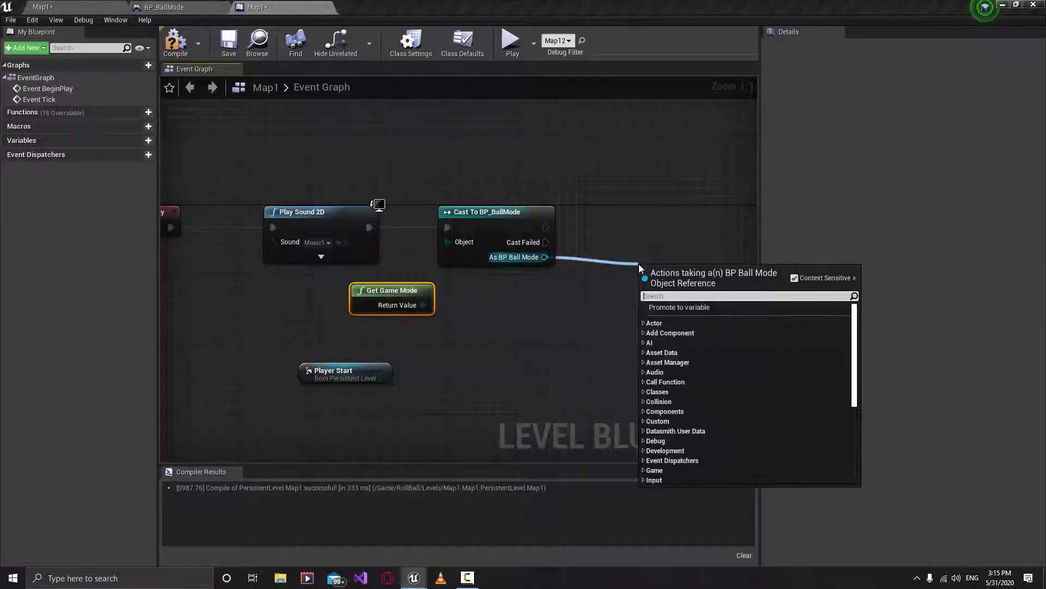
scroll(639, 264, down, 10)
text(set )
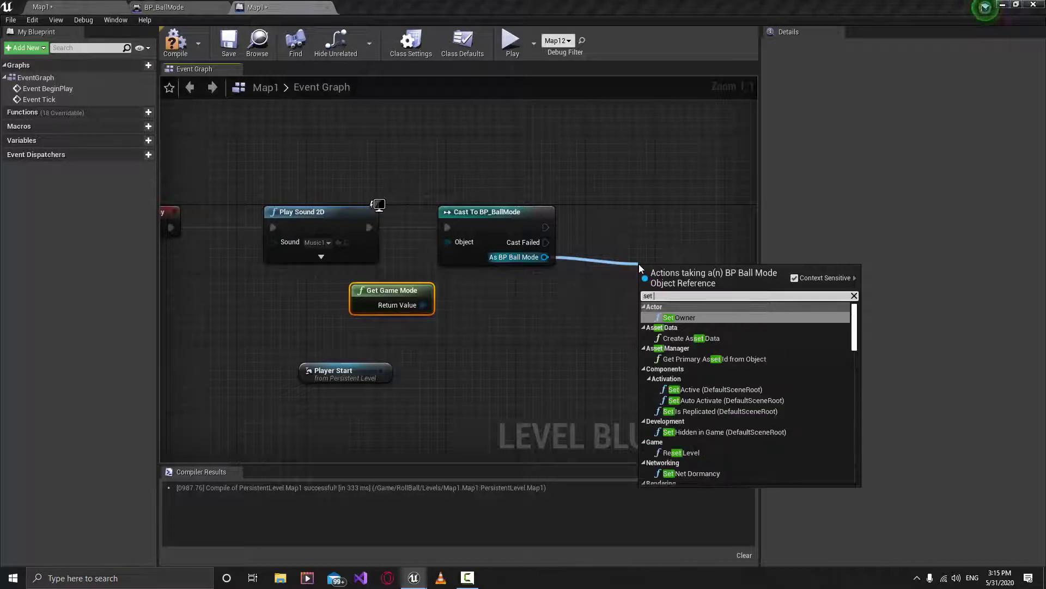
text(spaw)
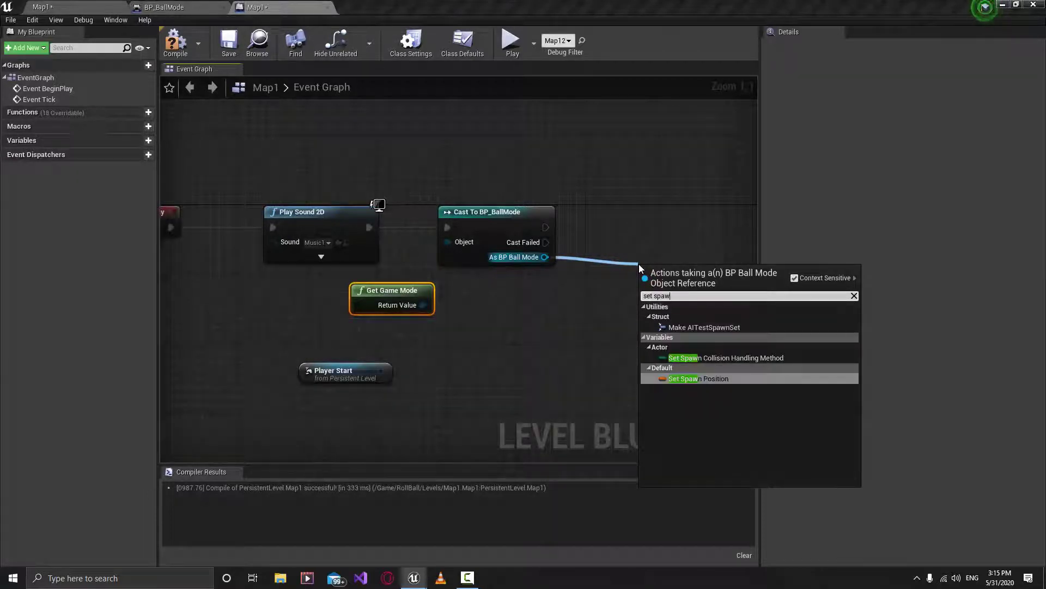
click(701, 381)
drag(681, 284, 547, 230)
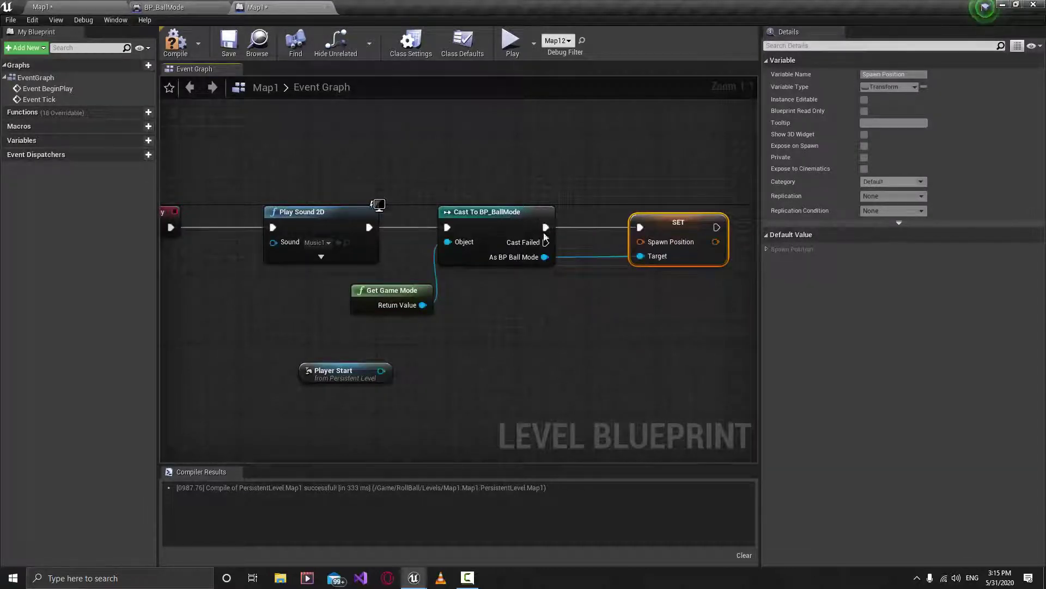
Reposition the Player Start reference below Get Game Mode and check the Spawn Transform input in BP_BallMode
drag(332, 374, 557, 311)
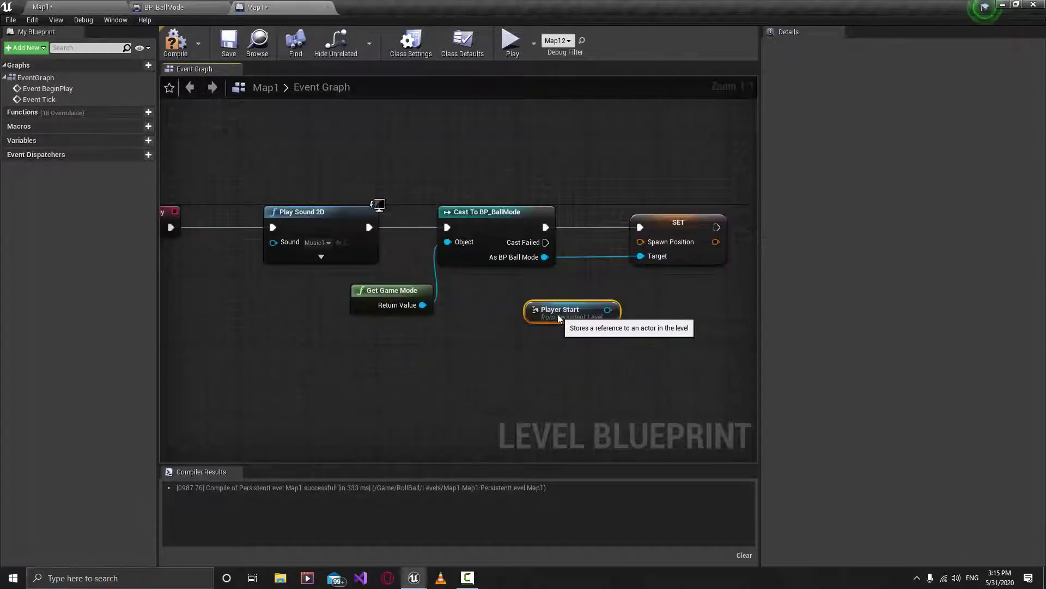
key(ctrl+z)
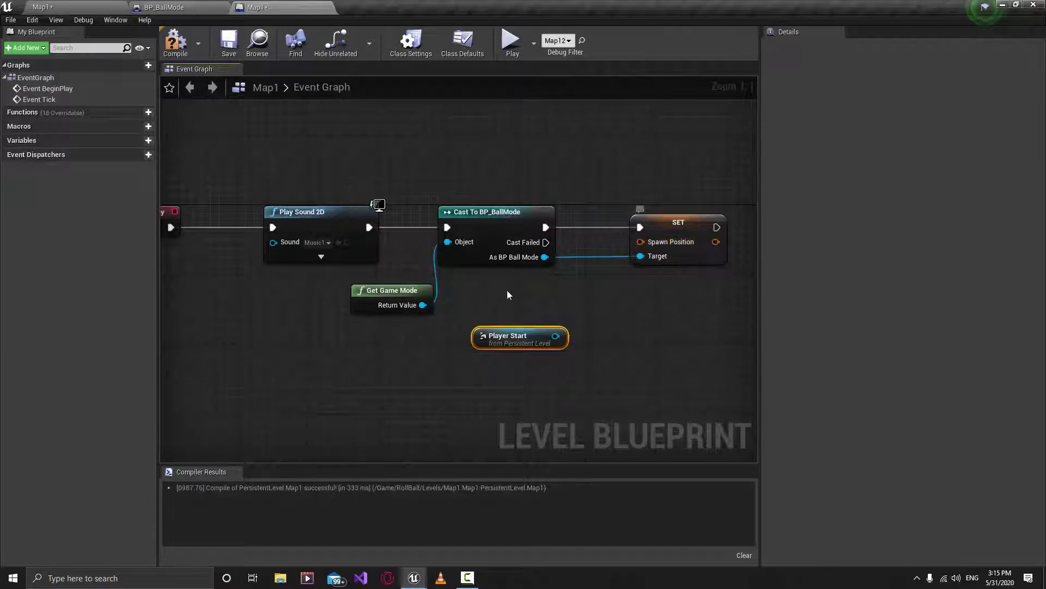
drag(533, 338, 473, 364)
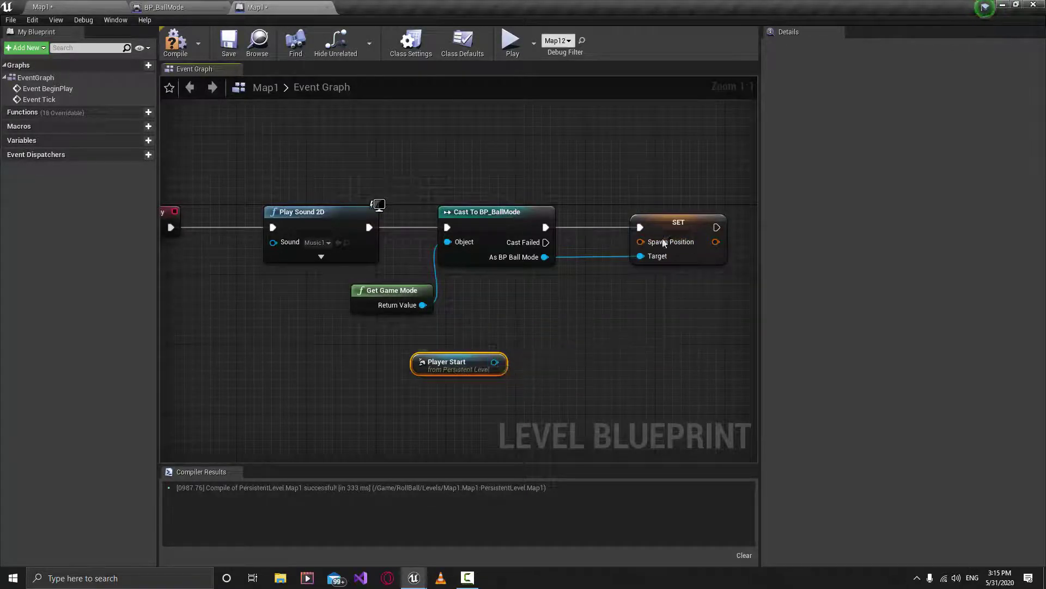
click(163, 7)
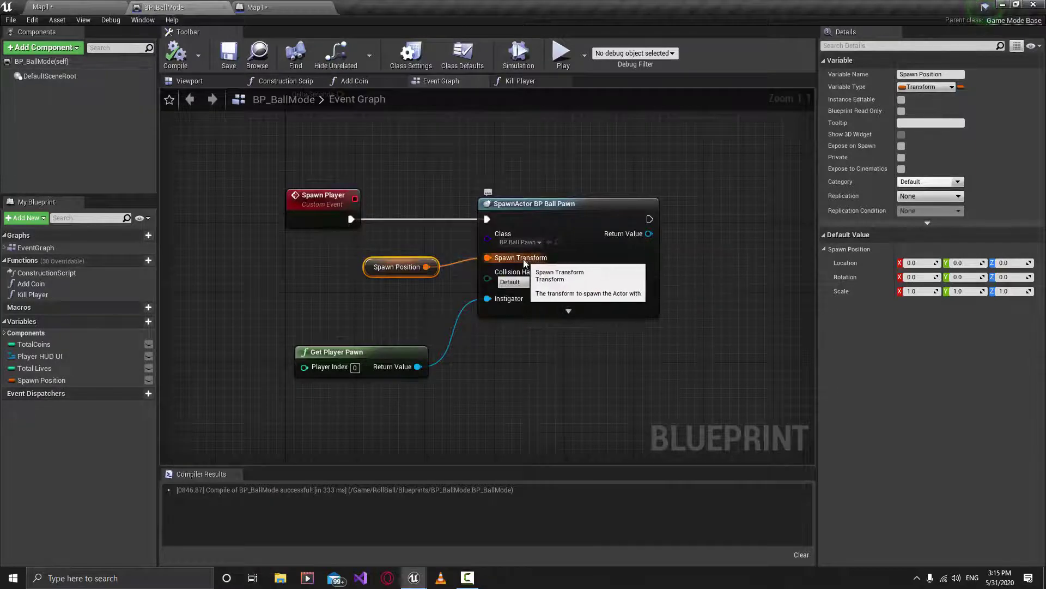
click(256, 7)
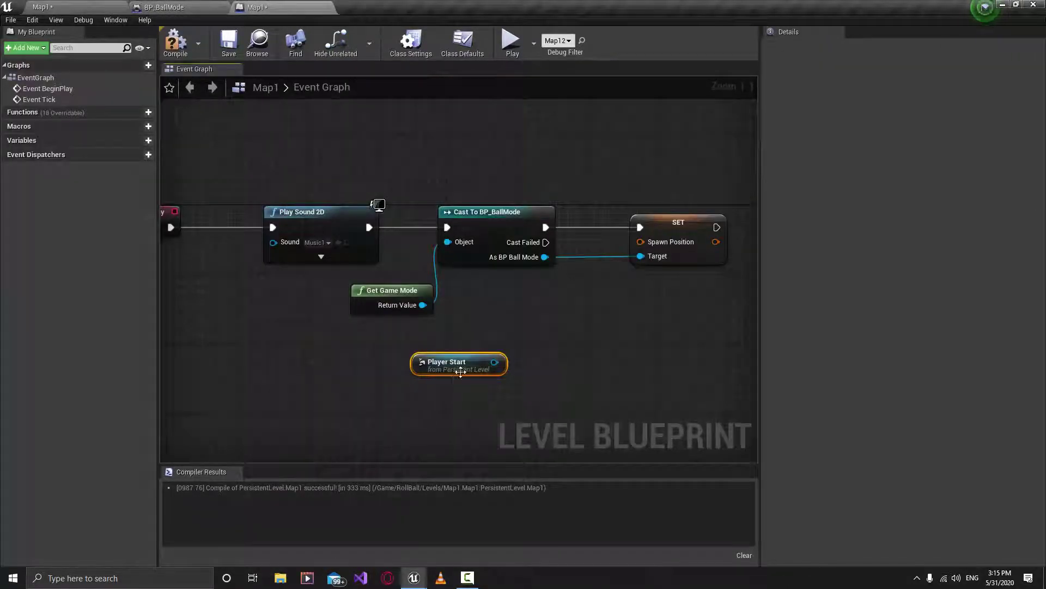
Add a GetActorTransform node from Player Start and connect its return value to the Spawn Position input of the SET node
drag(461, 372, 563, 368)
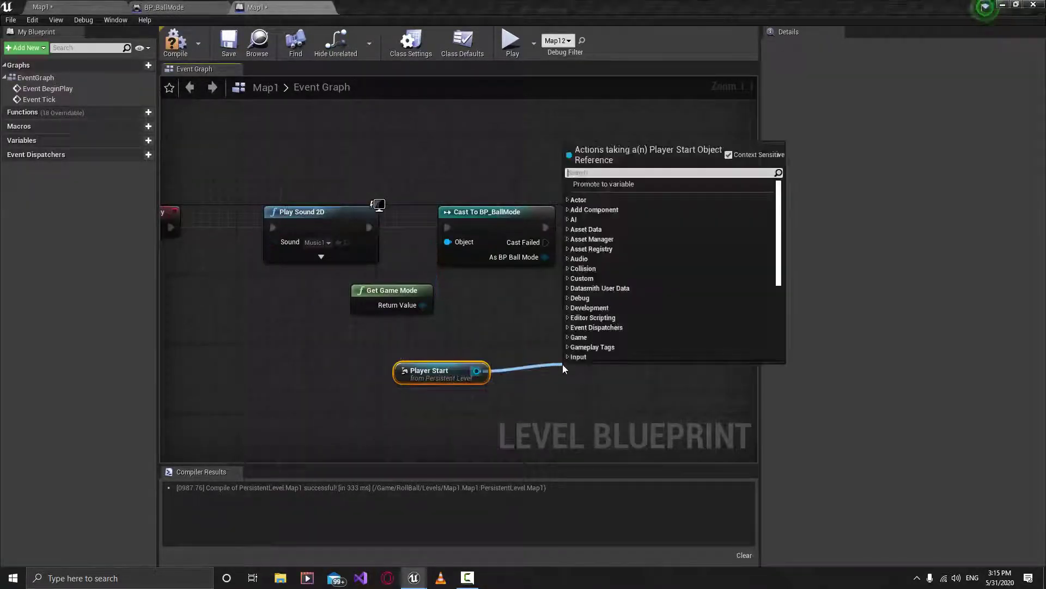
text(get t)
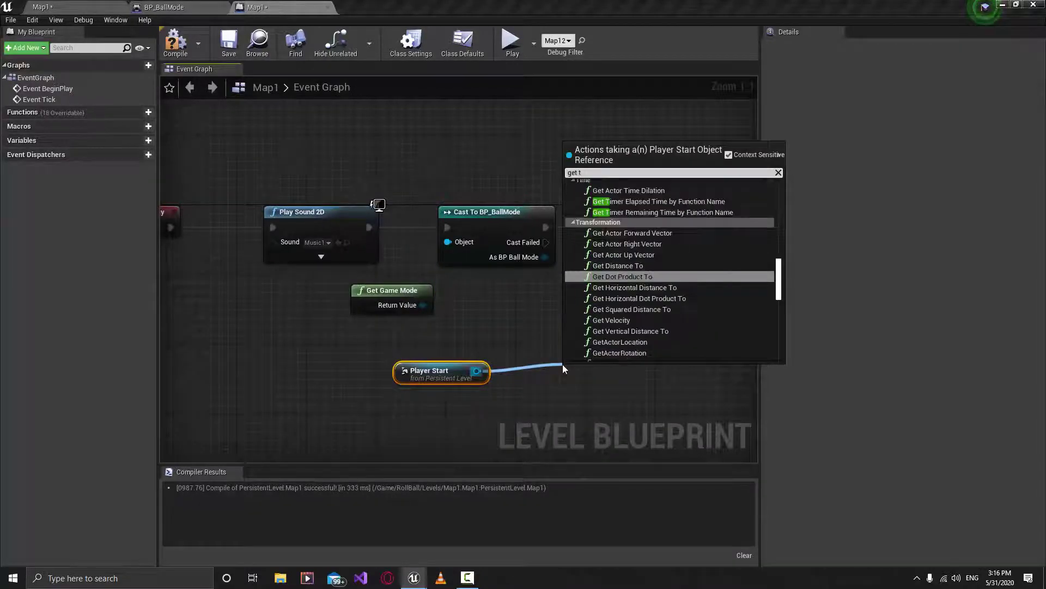
text(rans)
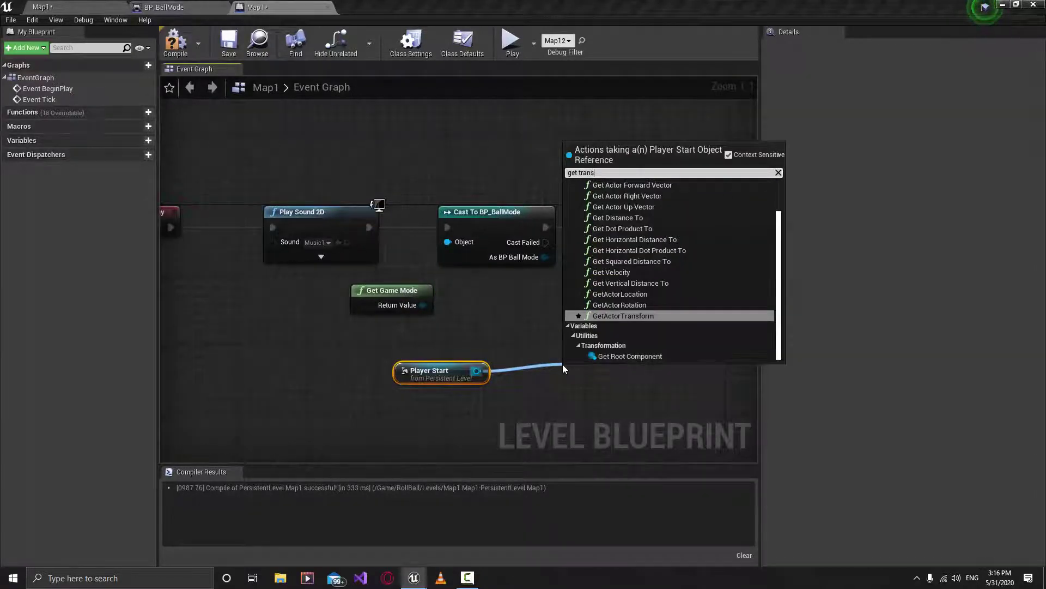
click(600, 315)
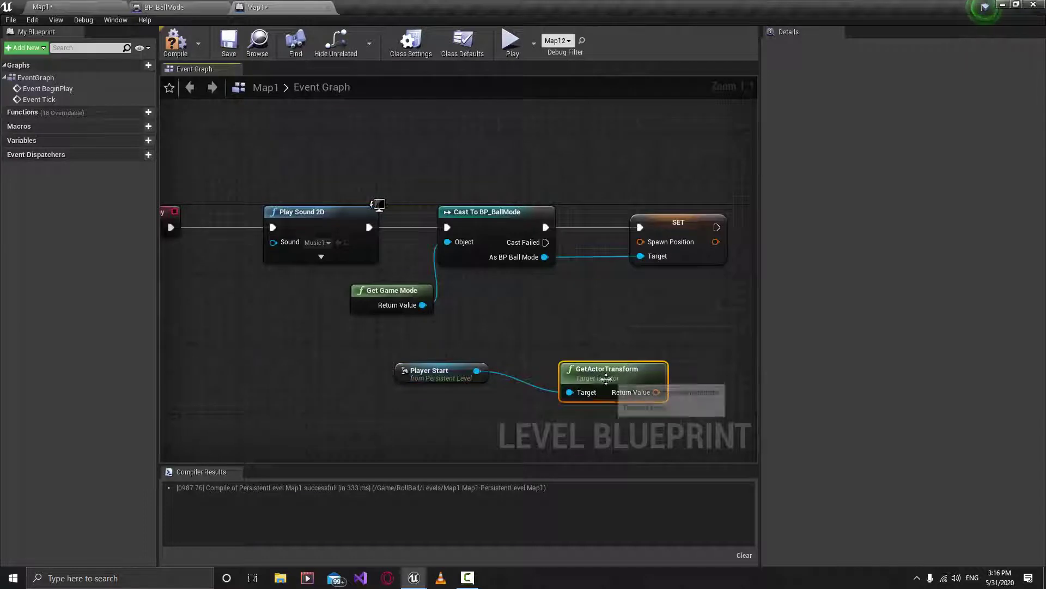
drag(611, 369, 644, 241)
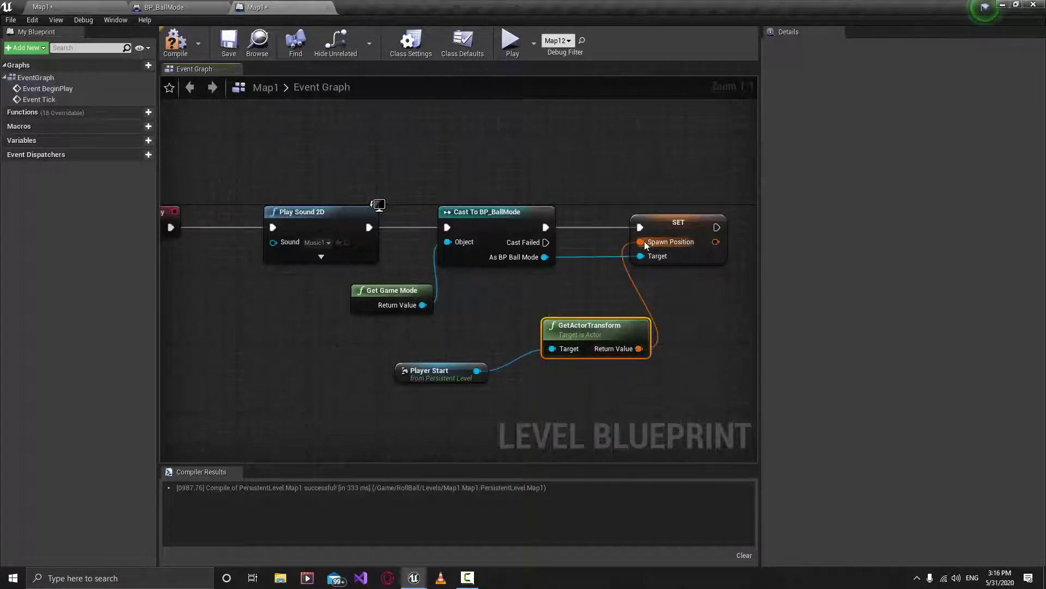
Move the Player Start and GetActorTransform nodes together to tidy them beneath Get Game Mode and the cast
drag(620, 297, 490, 386)
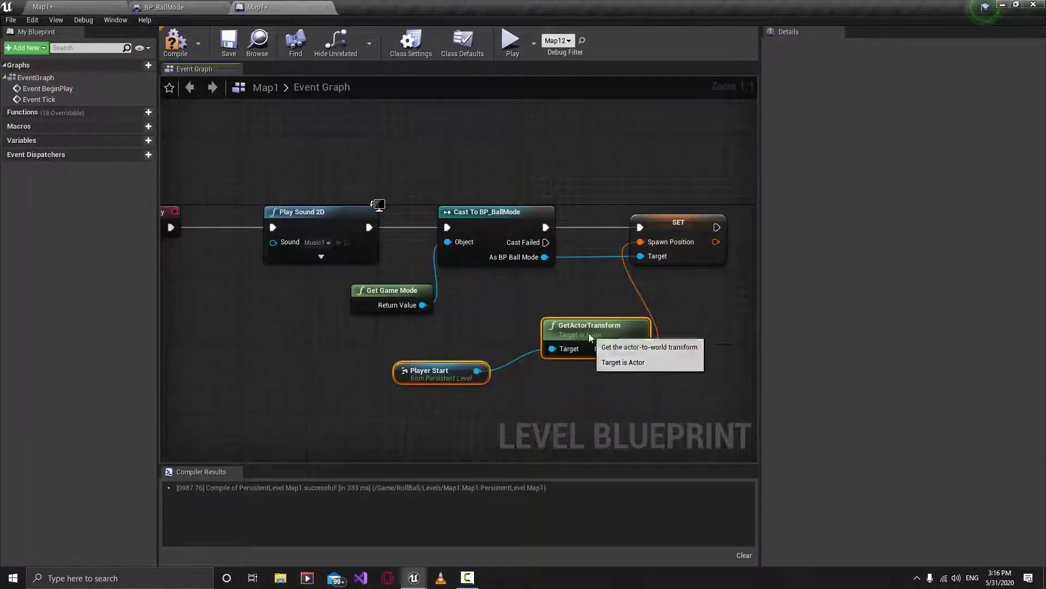
drag(589, 332, 545, 350)
click(536, 294)
right_drag(551, 335, 543, 305)
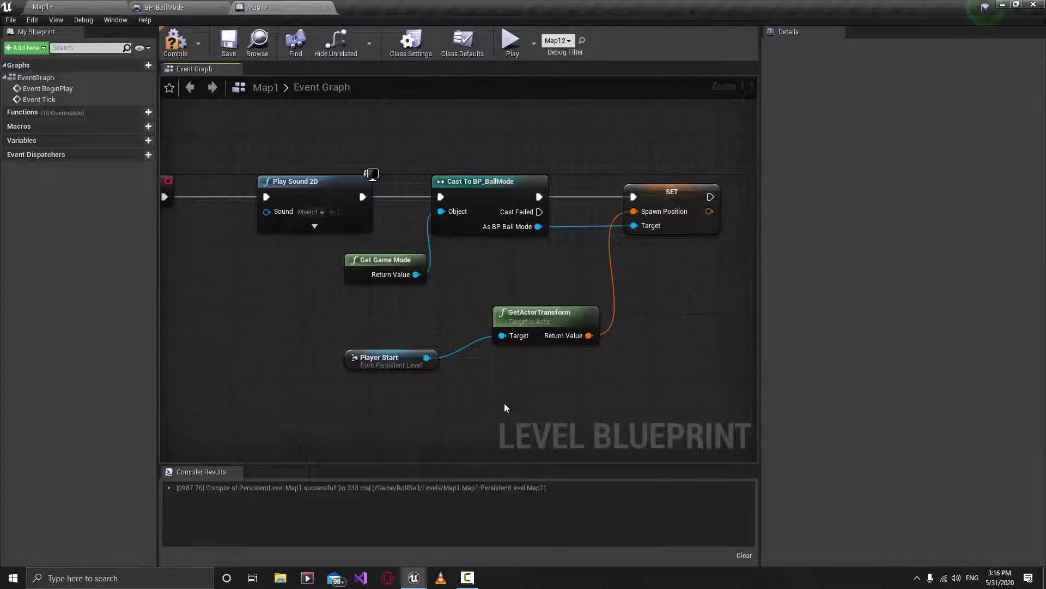
Review the Player Start transform nodes feeding Spawn Position, comparing them with the Player Start in Map1's viewport
drag(504, 403, 339, 336)
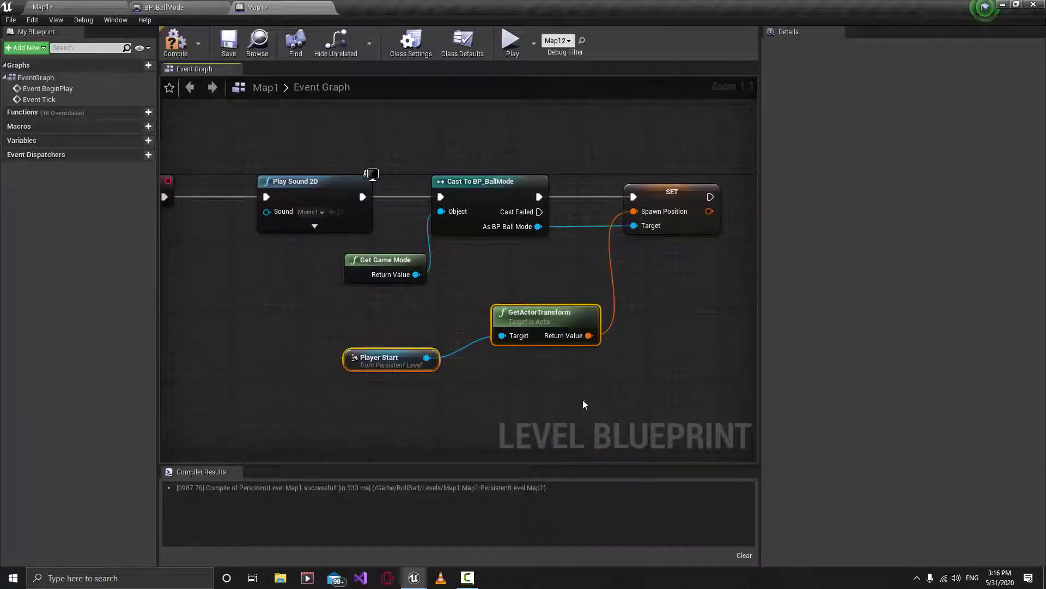
click(602, 360)
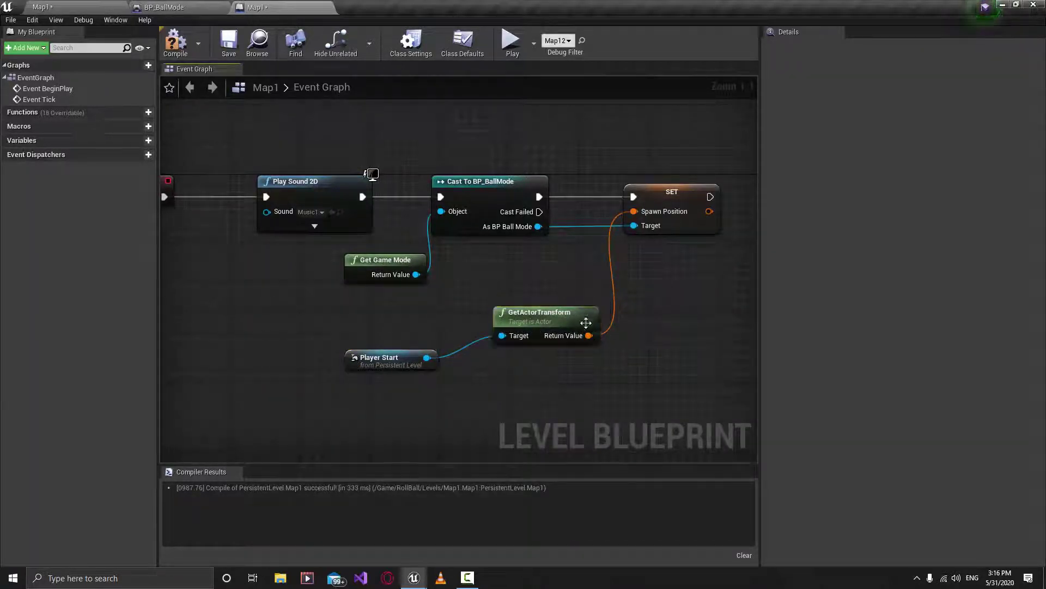
click(90, 5)
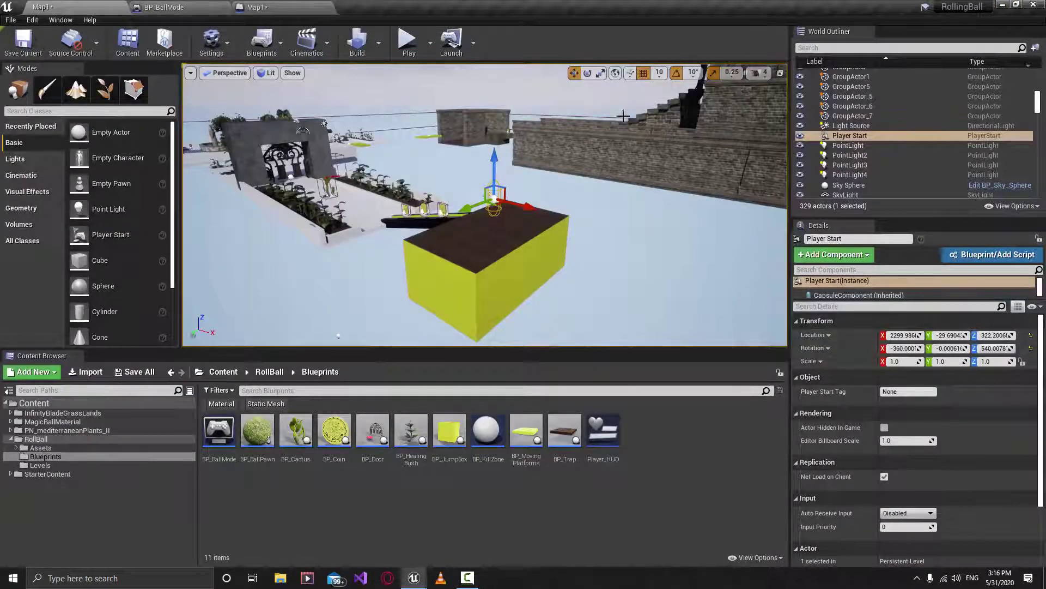
click(255, 7)
drag(647, 263, 526, 340)
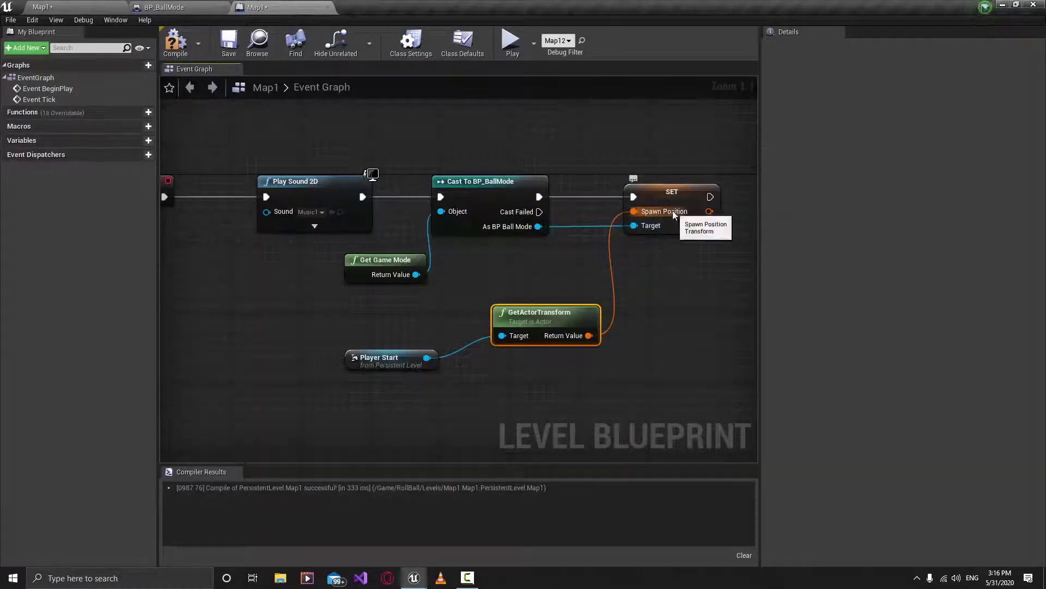
Move the Player Start over the planted platform at about X 1260, Z 182, and rotate it to about 510° around Z
click(190, 5)
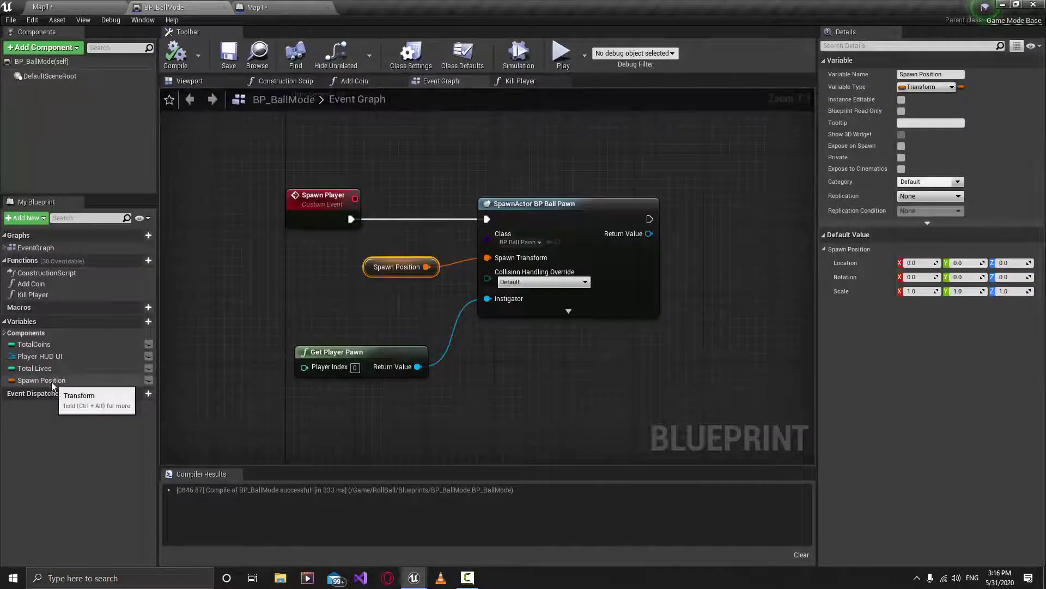
click(82, 5)
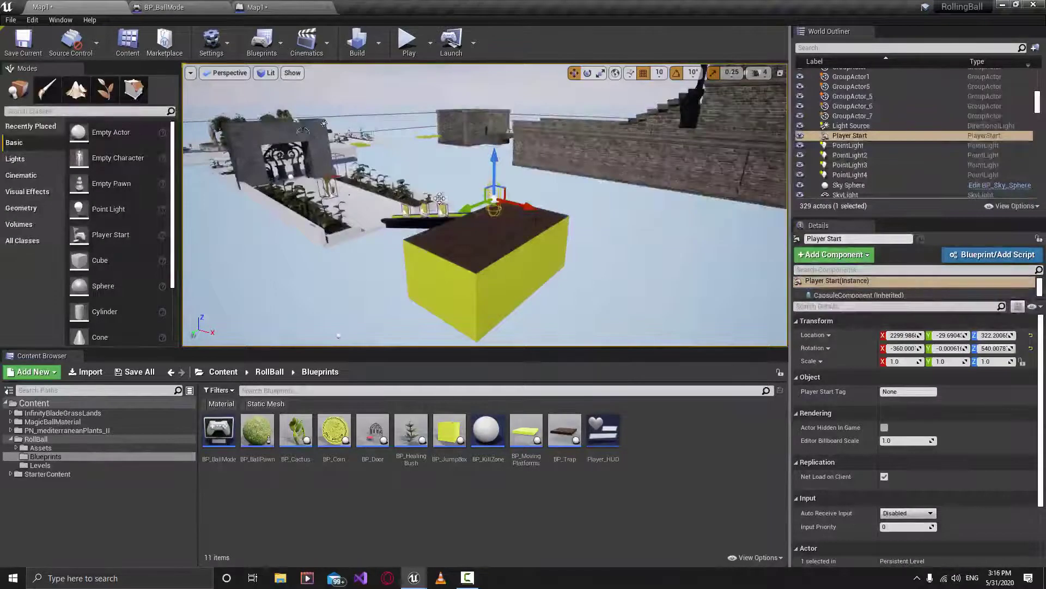
drag(494, 195, 381, 158)
key(r)
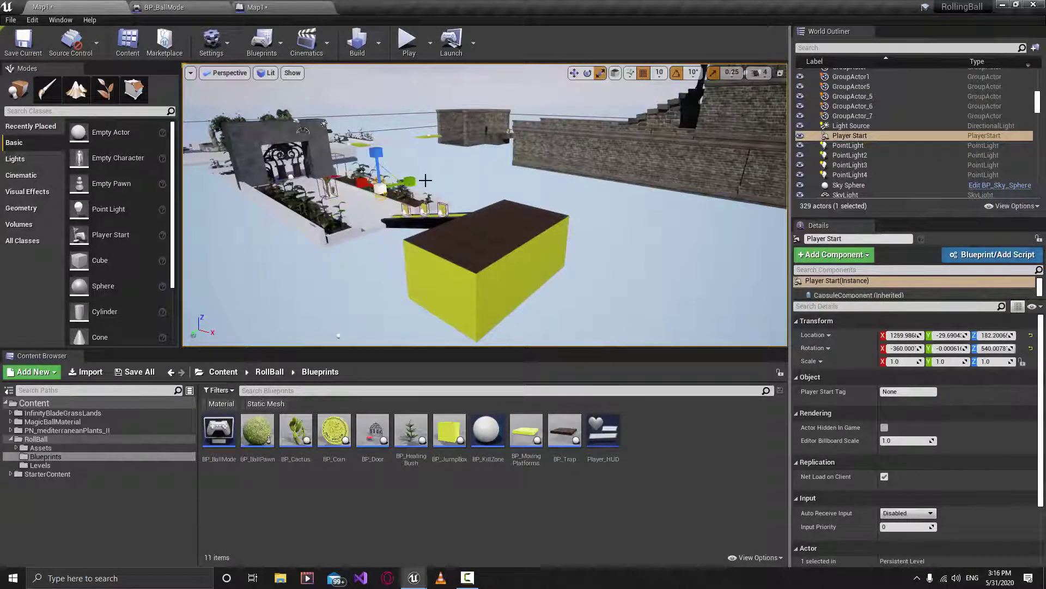
key(e)
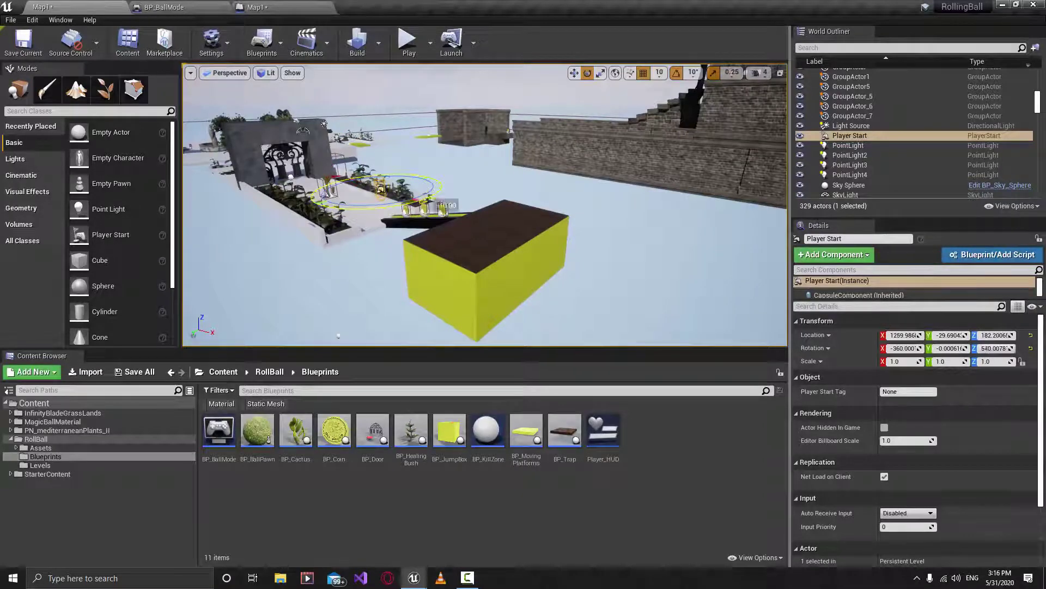
drag(425, 199, 532, 95)
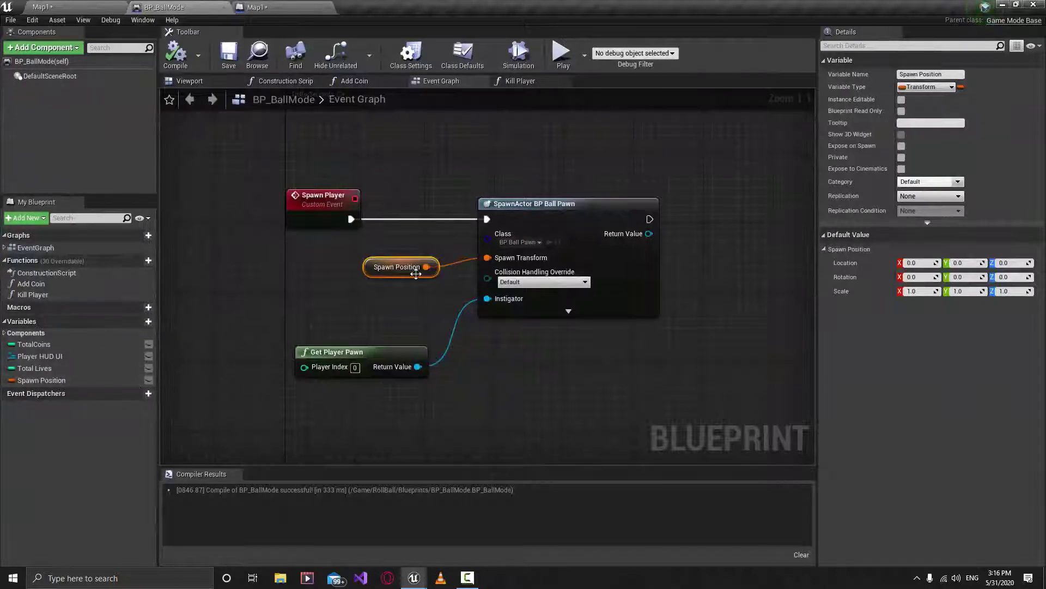
Review the Spawn Player event and the Spawn Position variable feeding Spawn Transform in BP_BallMode
drag(394, 172, 293, 251)
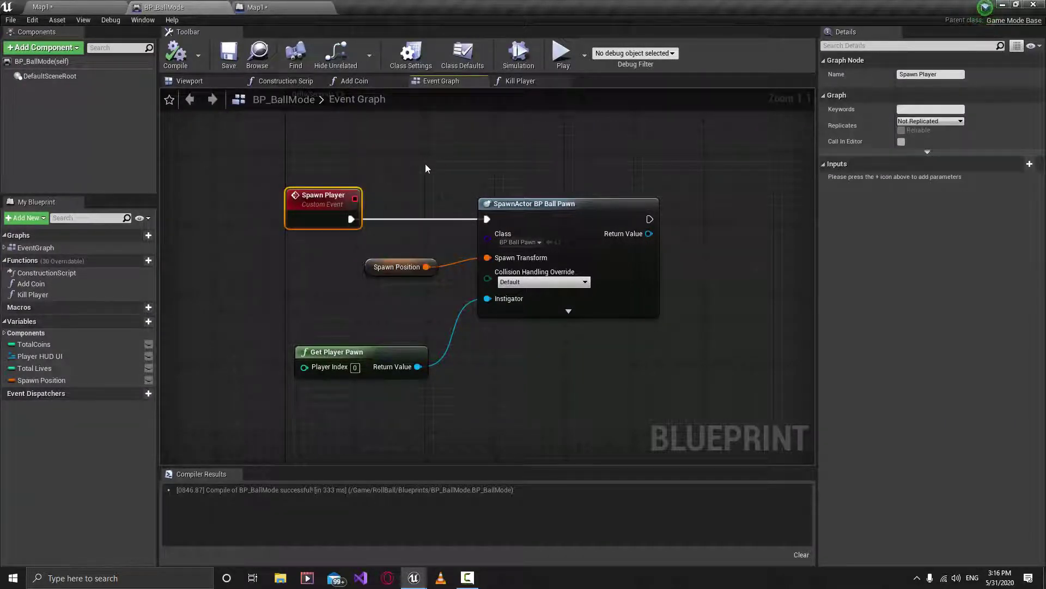
drag(386, 179, 284, 239)
drag(442, 242, 363, 289)
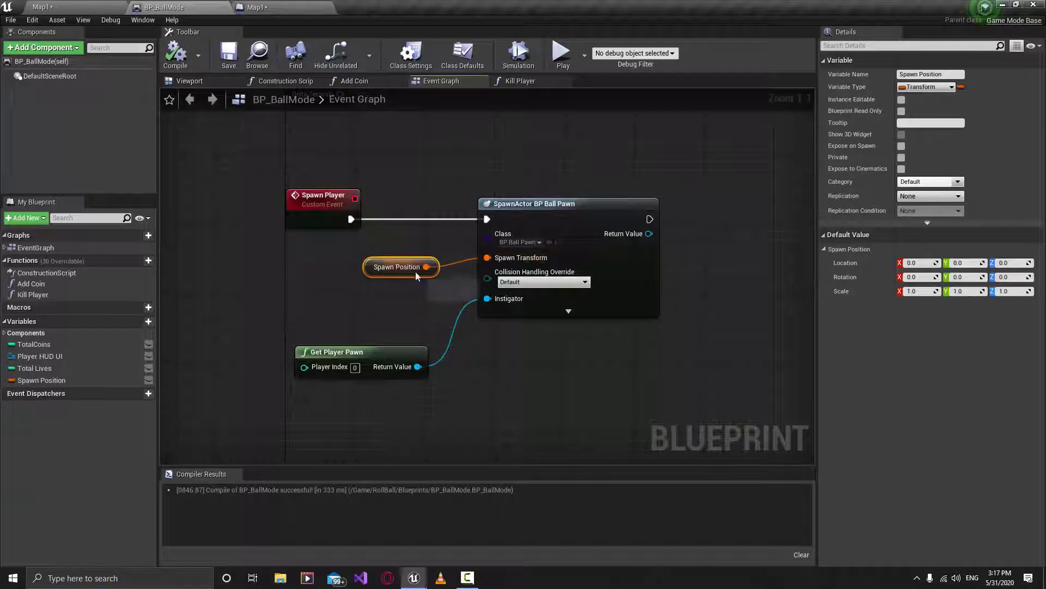
Move the Player Start in Map1 back above the brown-topped yellow block, at about X 2300
click(66, 6)
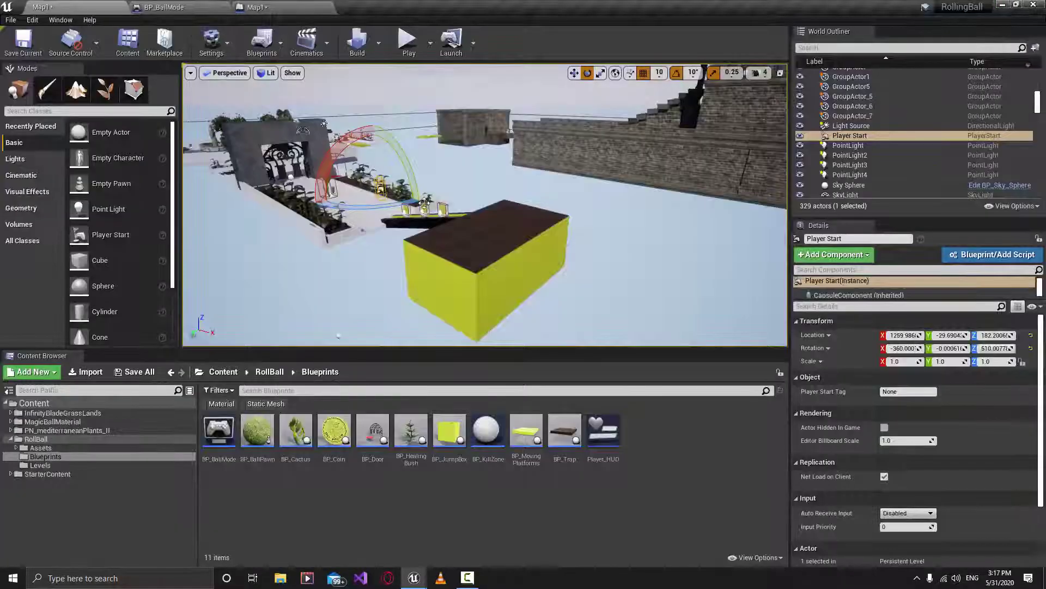
key(f)
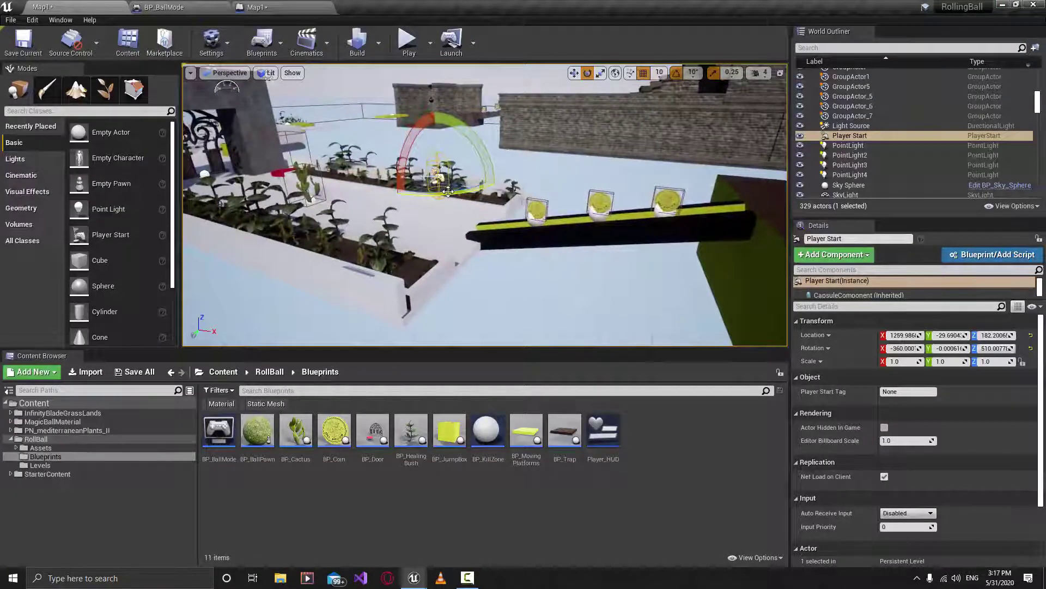
key(w)
scroll(420, 164, down, 5)
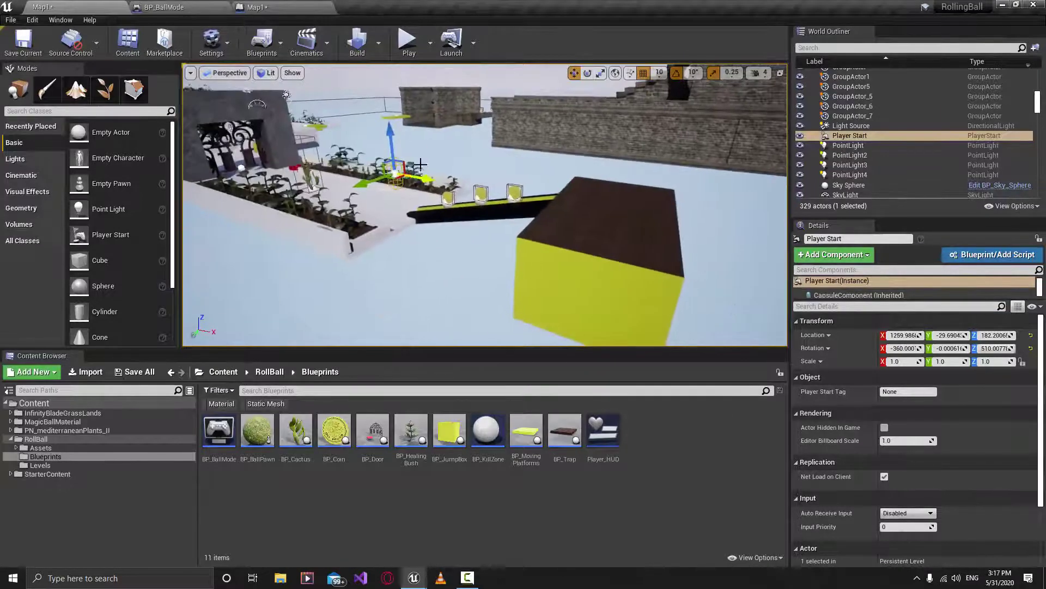
drag(420, 164, 594, 169)
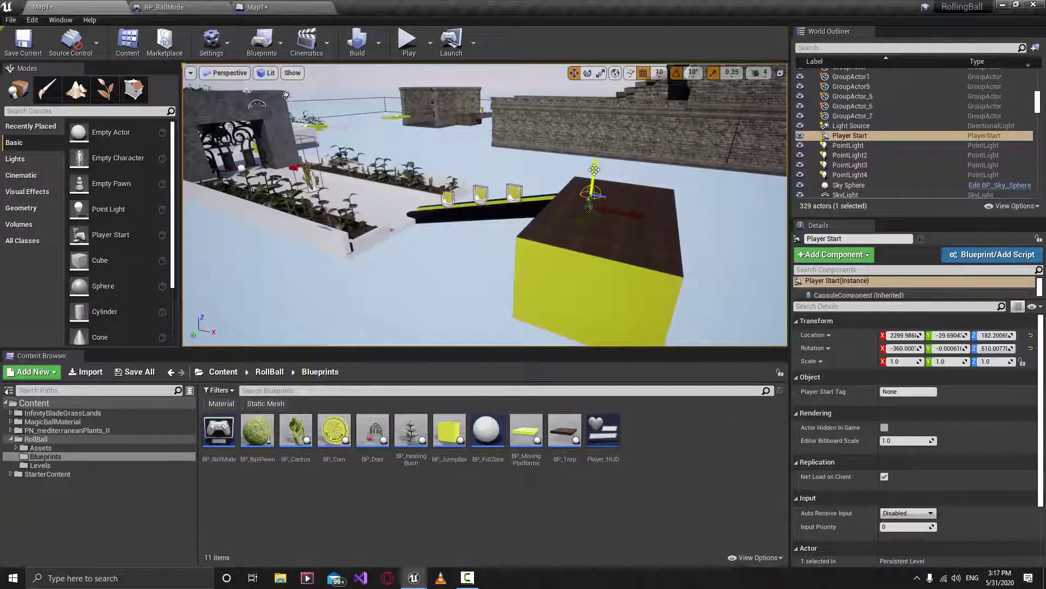
Save Map1's Level Blueprint and close it
click(154, 5)
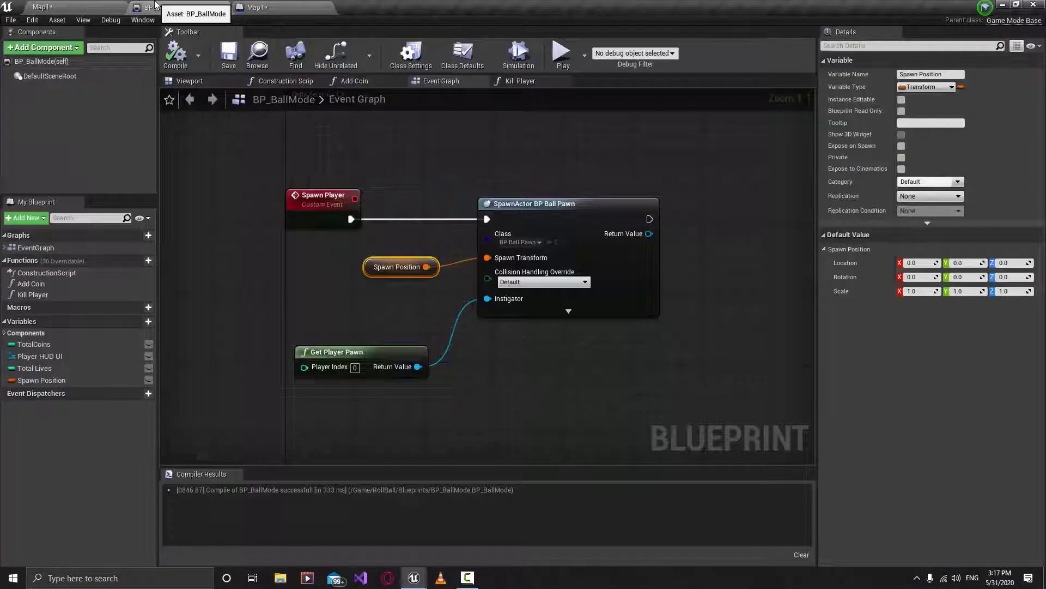
click(266, 6)
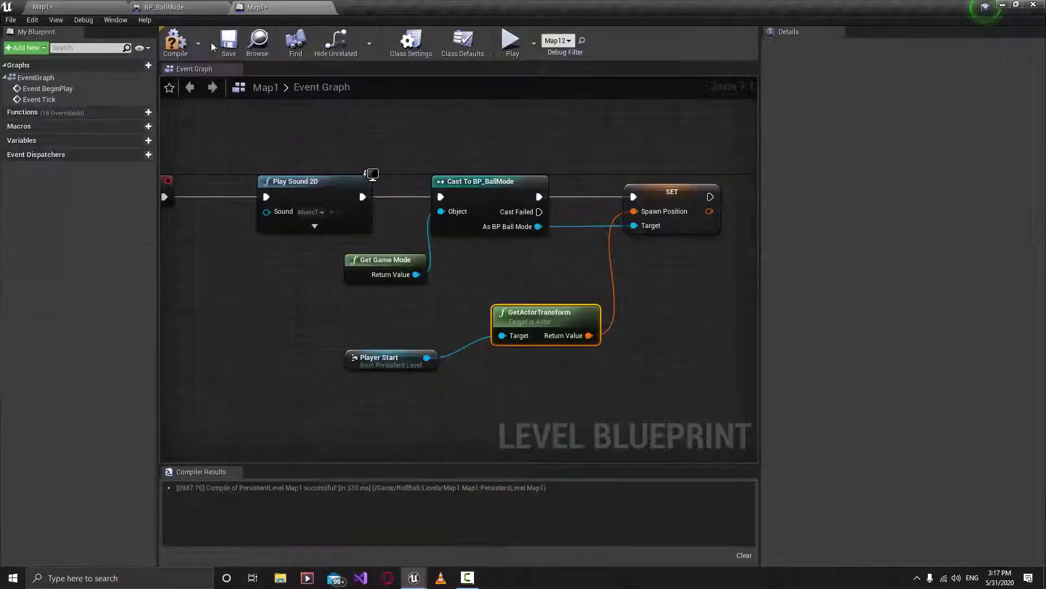
click(228, 44)
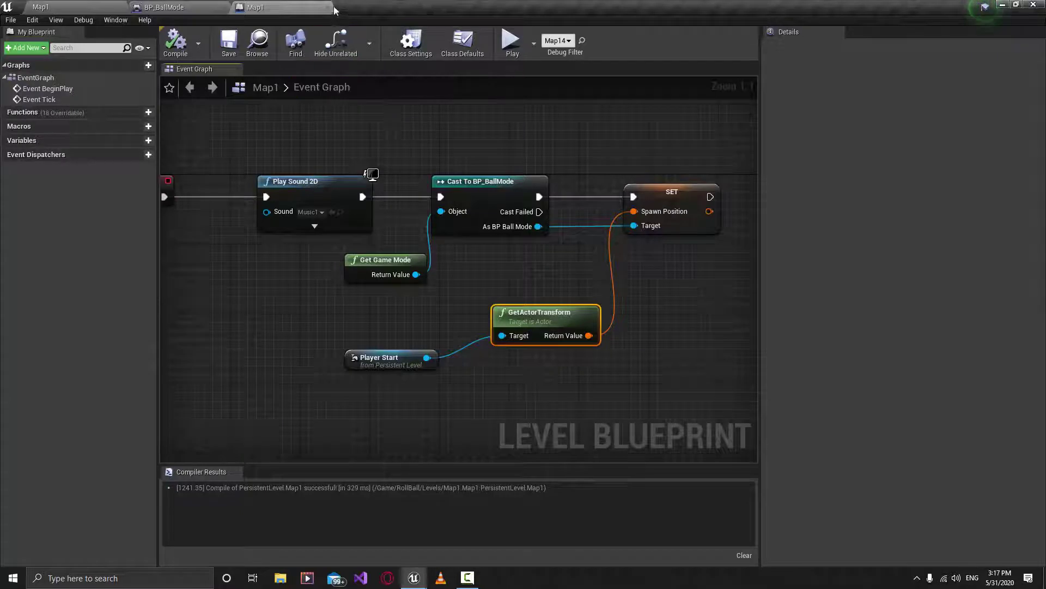
click(329, 7)
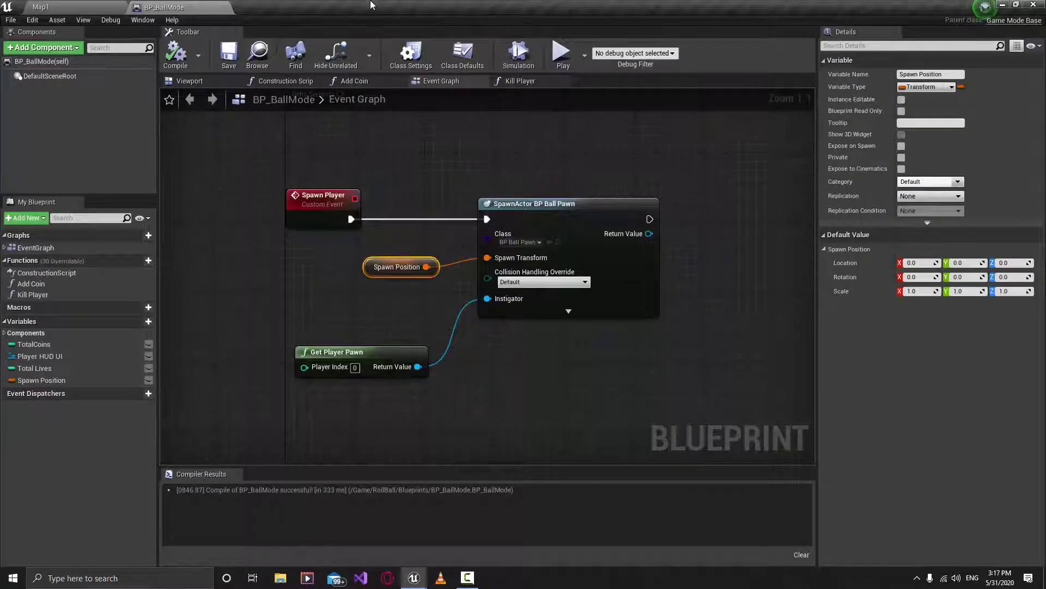
Examine BP_BallMode's SpawnActor BP Ball Pawn node together with the Spawn Player, Spawn Position and Get Player Pawn nodes connected to it
right_drag(571, 177, 516, 172)
click(641, 387)
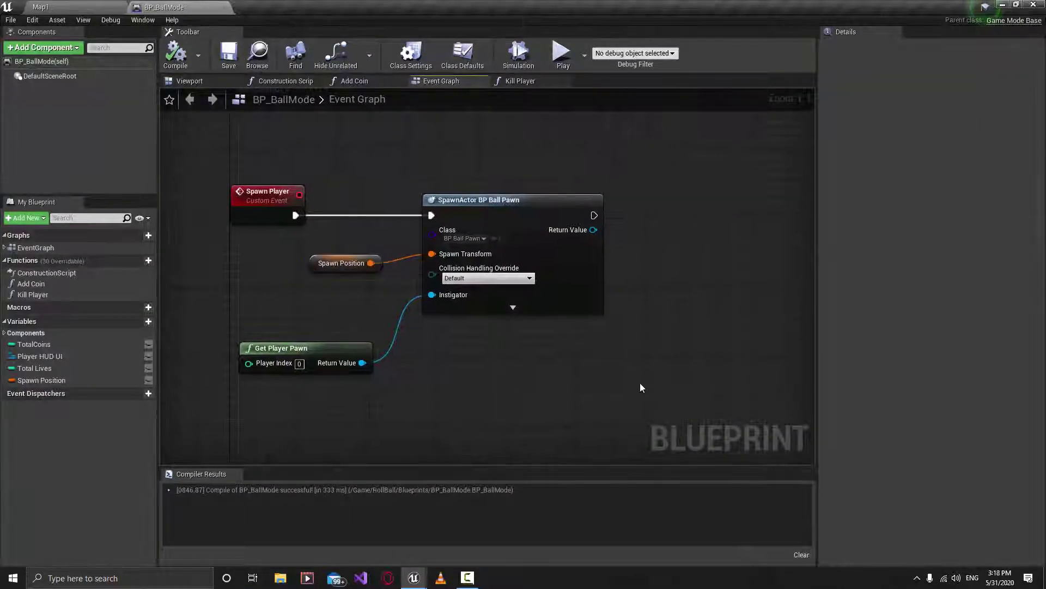
drag(636, 146, 421, 346)
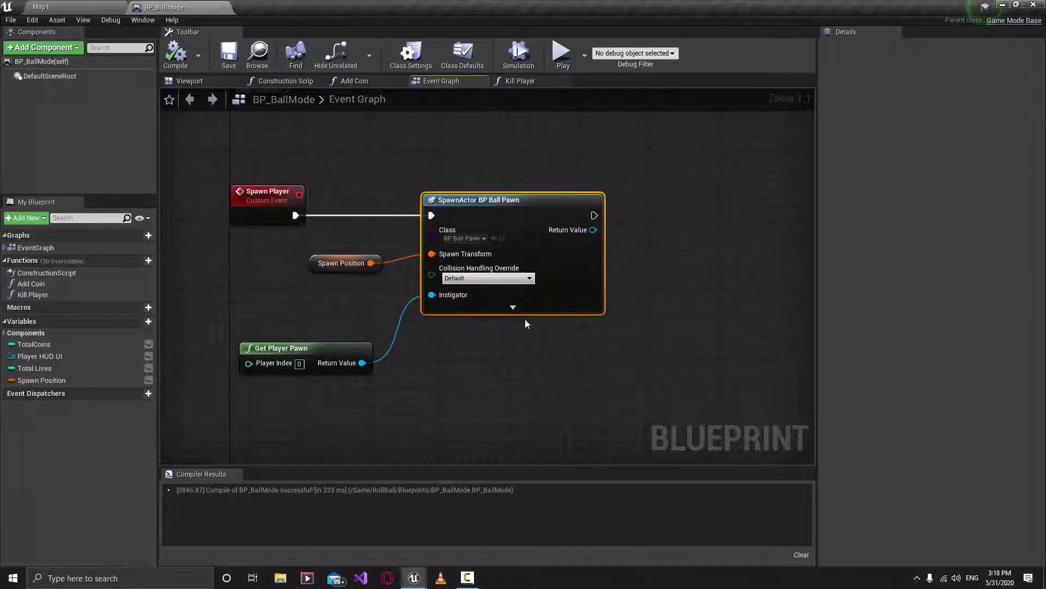
right_click(586, 322)
key(Escape)
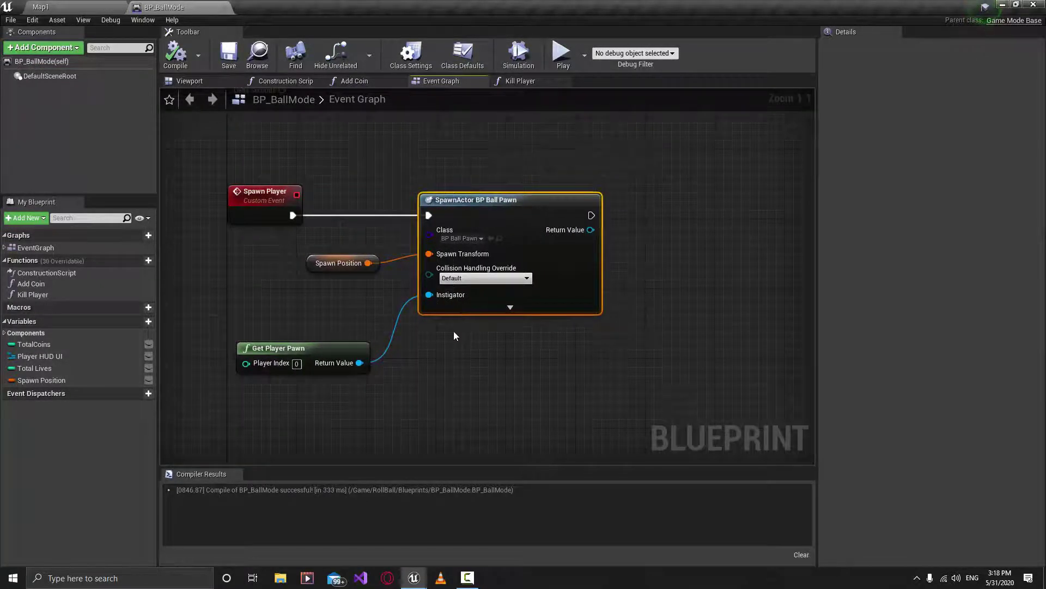
right_drag(641, 259, 645, 265)
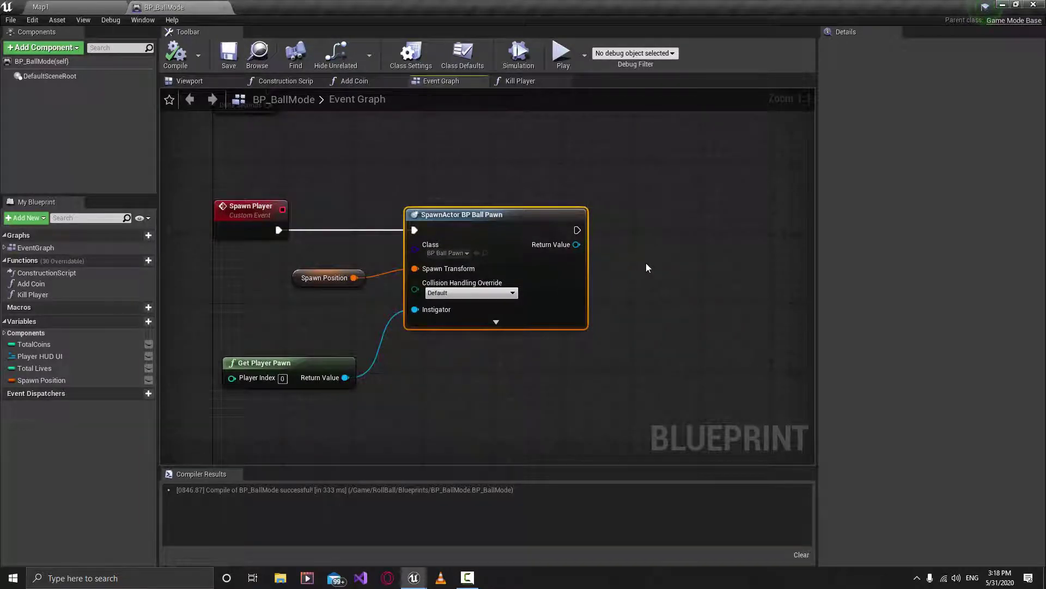
right_drag(616, 223, 607, 178)
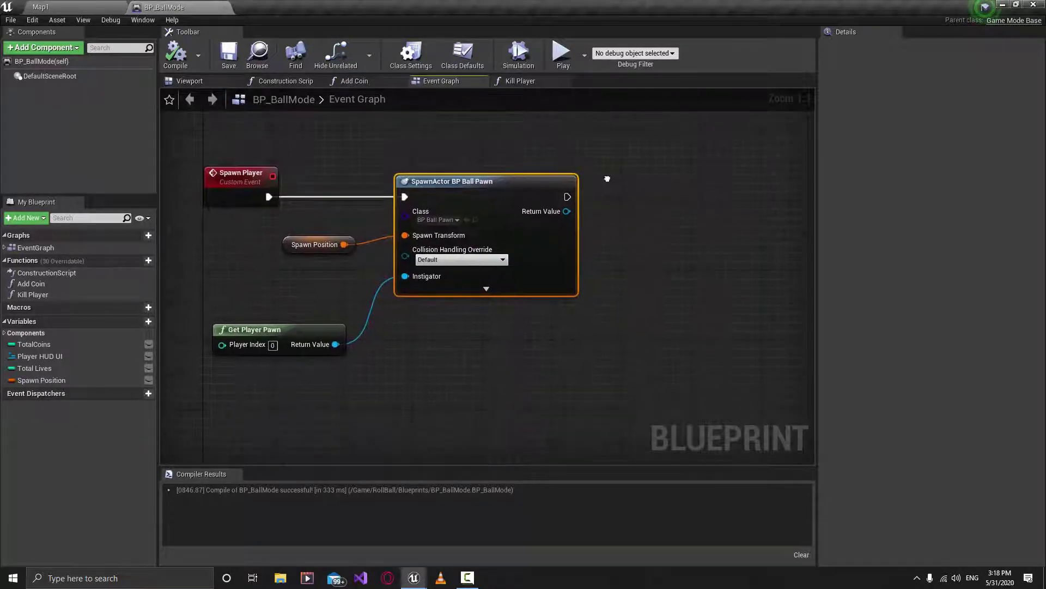
click(300, 183)
right_drag(301, 183, 285, 195)
drag(583, 148, 331, 385)
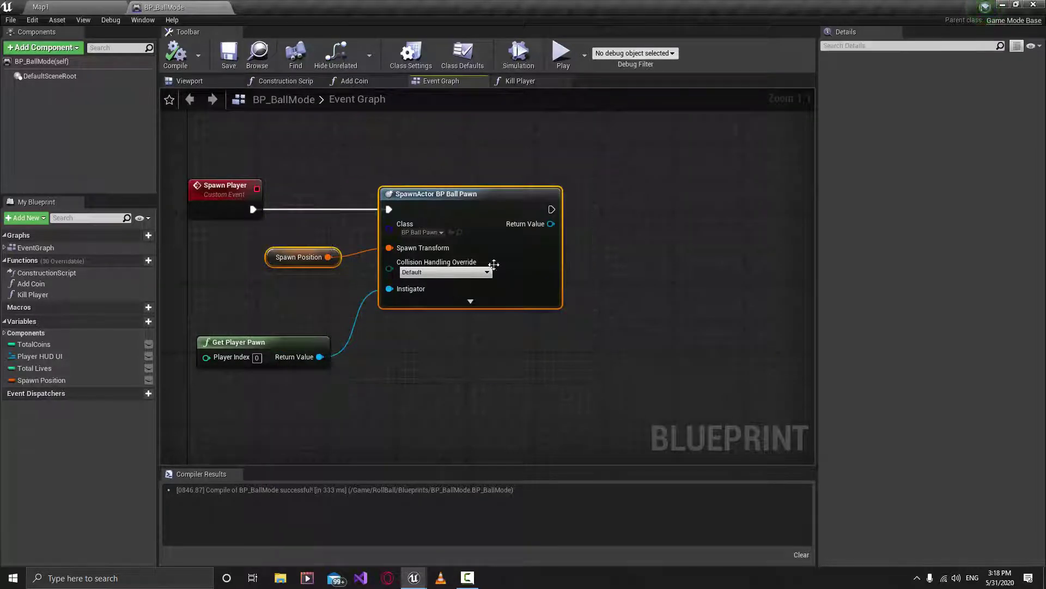
right_drag(627, 139, 669, 174)
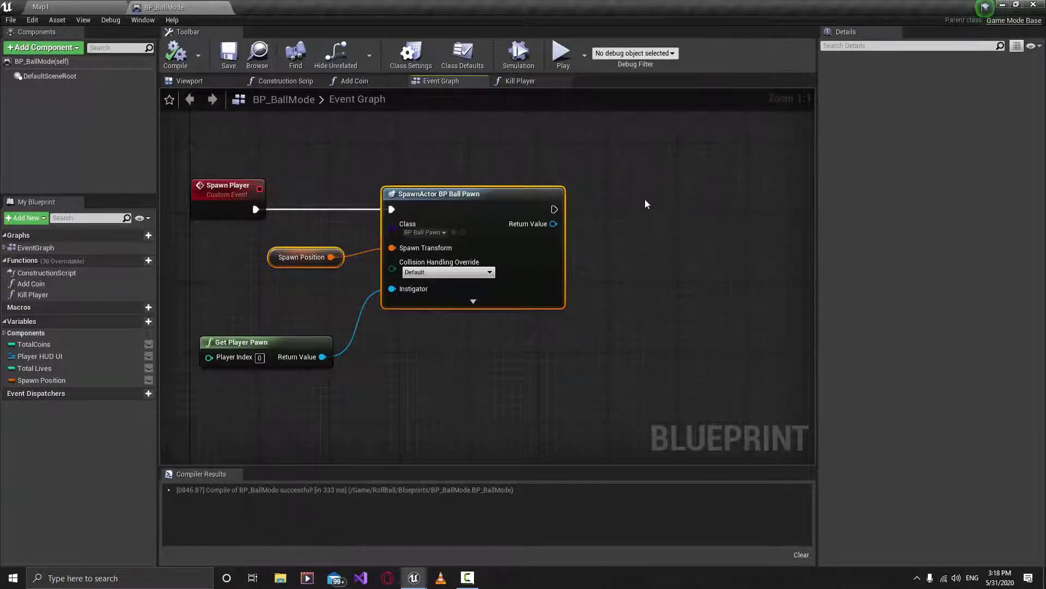
Open the list of available graph actions beside the SpawnActor node and try searching it for the possess action
click(606, 205)
right_click(654, 230)
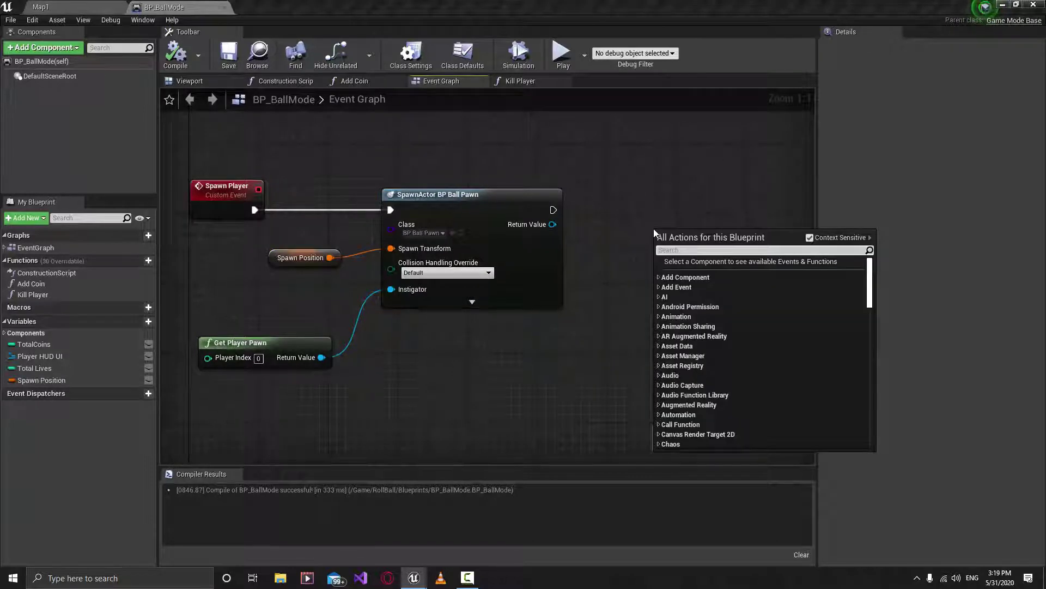
text(posess)
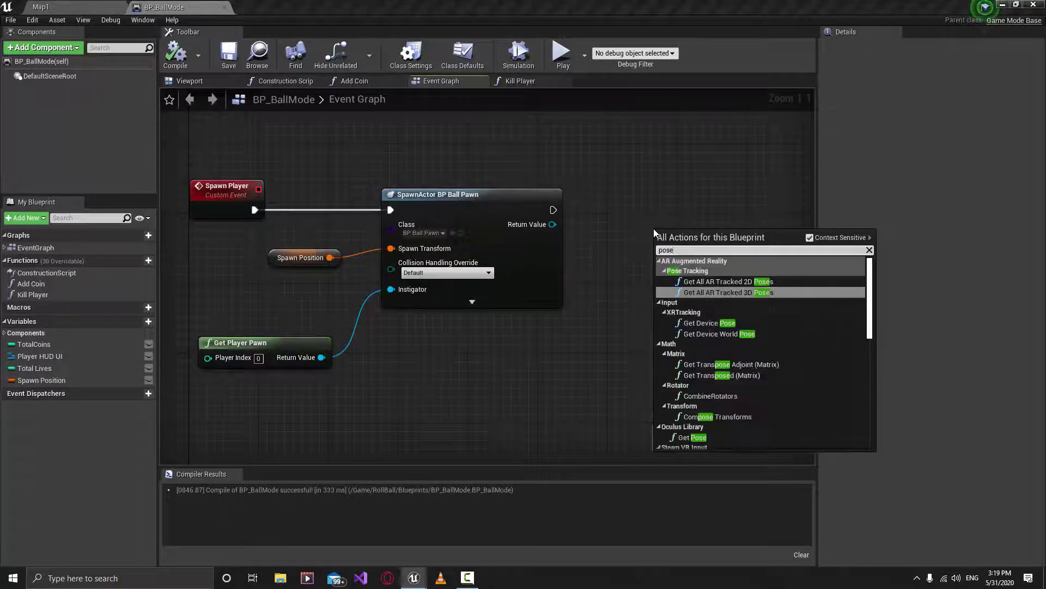
key(BackSpace)
key(BackSpace)
key(BackSpace)
key(BackSpace)
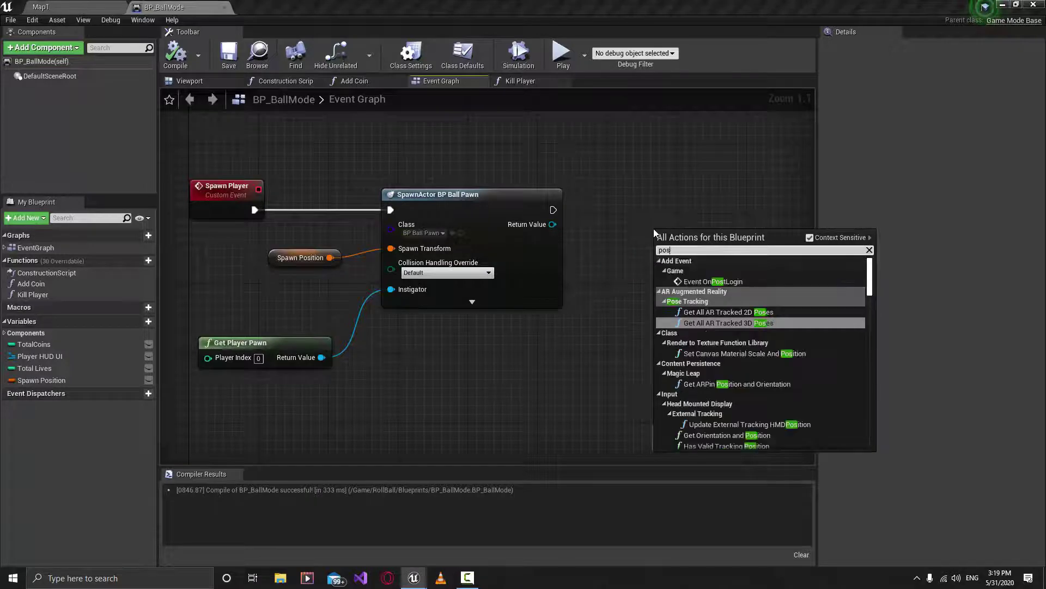
key(BackSpace)
key(BackSpace)
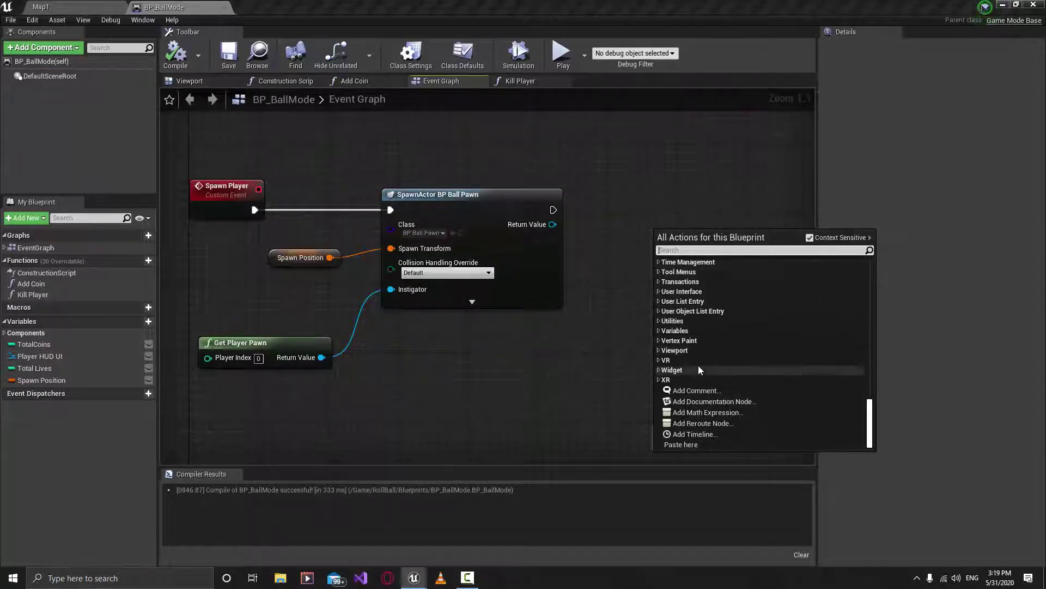
Turn off Context Sensitive filtering and browse the full list of possible actions
click(810, 238)
scroll(734, 322, down, 15)
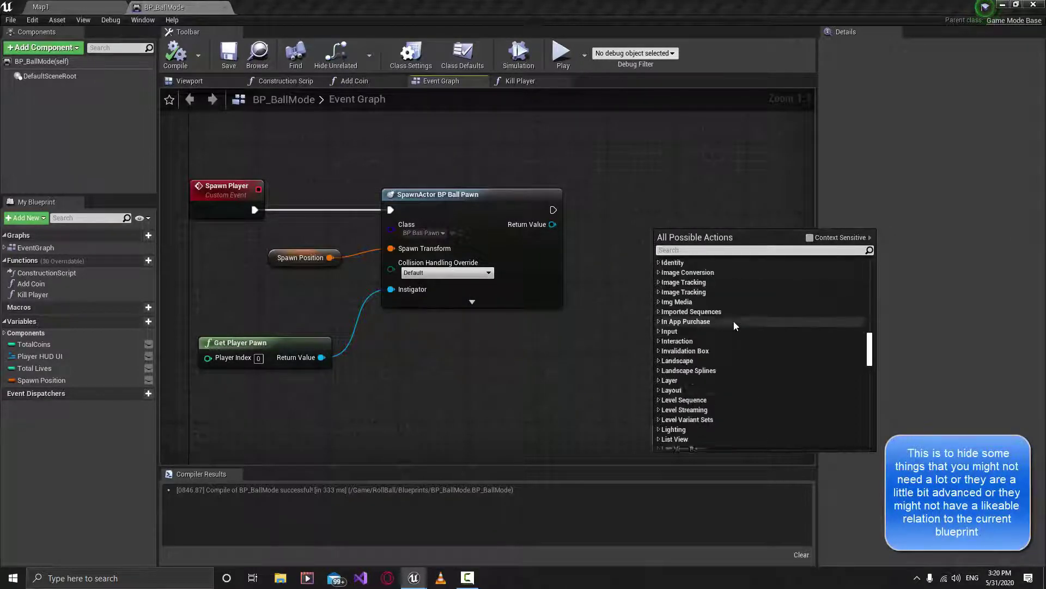
scroll(727, 385, down, 10)
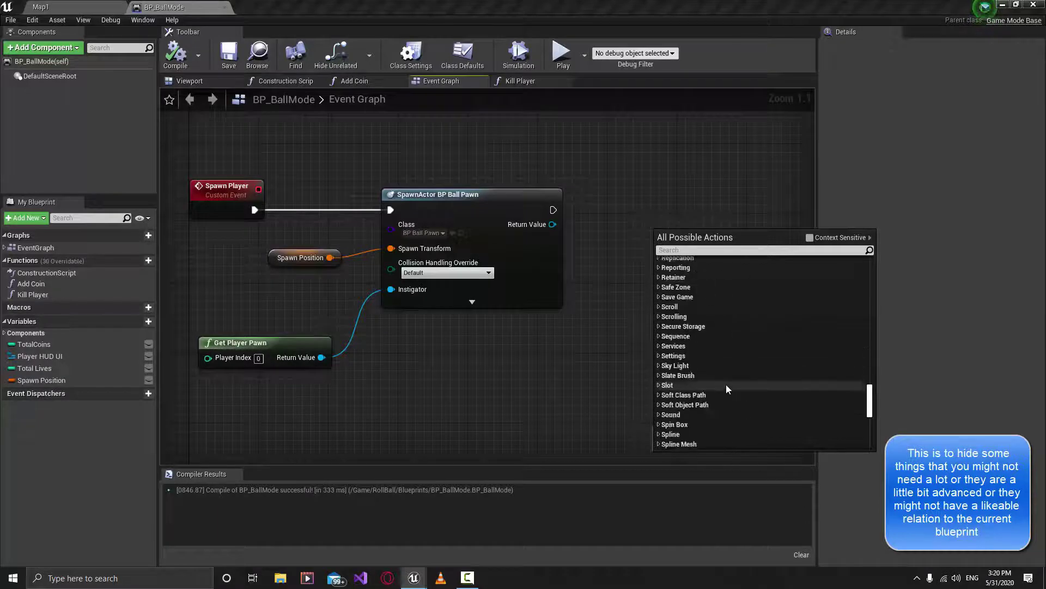
scroll(777, 403, up, 9)
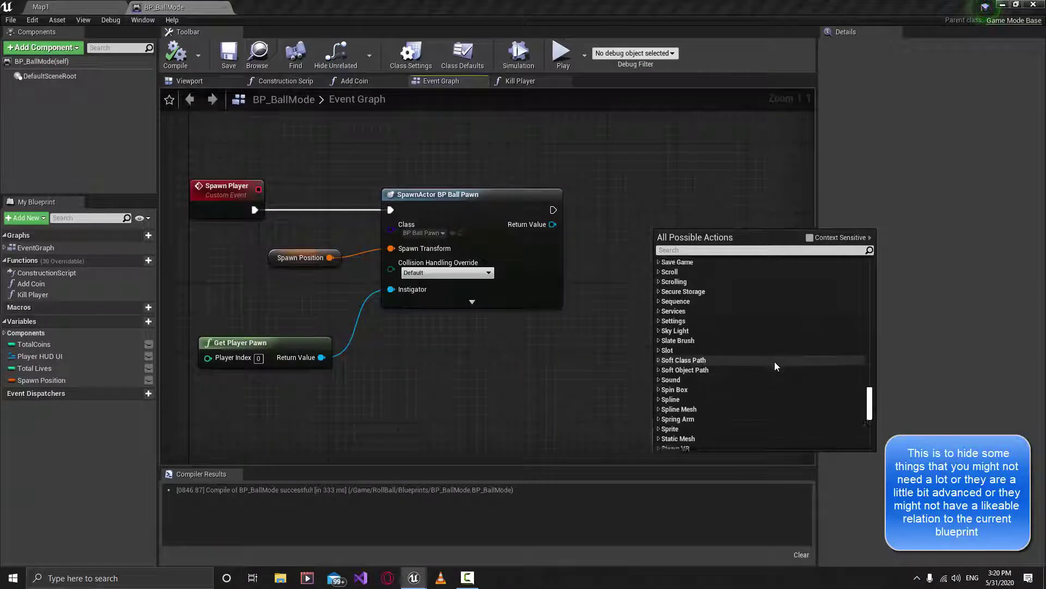
scroll(772, 359, up, 12)
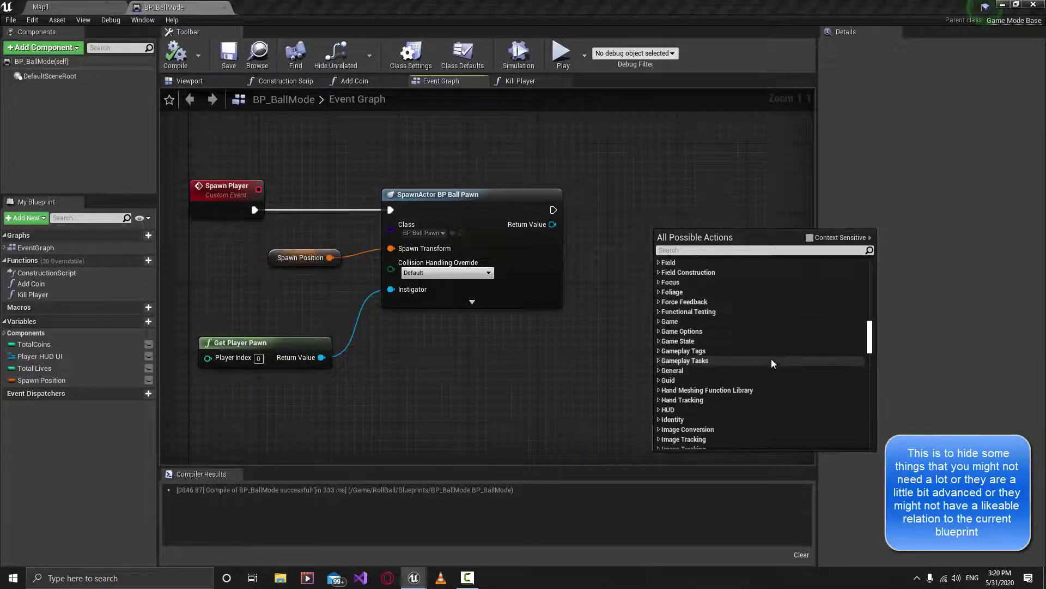
scroll(771, 358, up, 10)
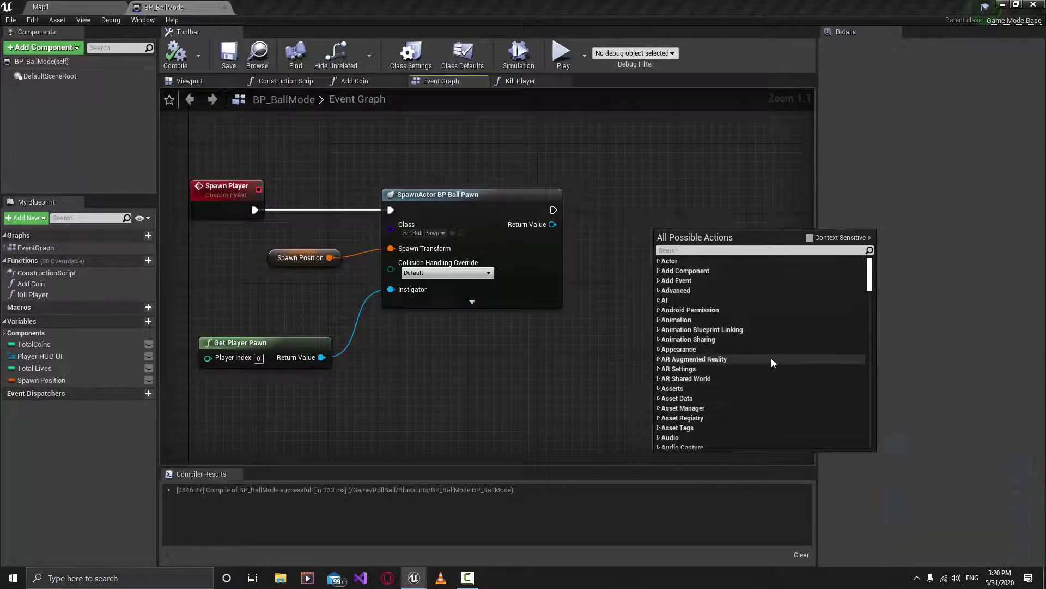
Add a Possess node and place it beyond SpawnActor BP Ball Pawn, level with its execution output
text(posse)
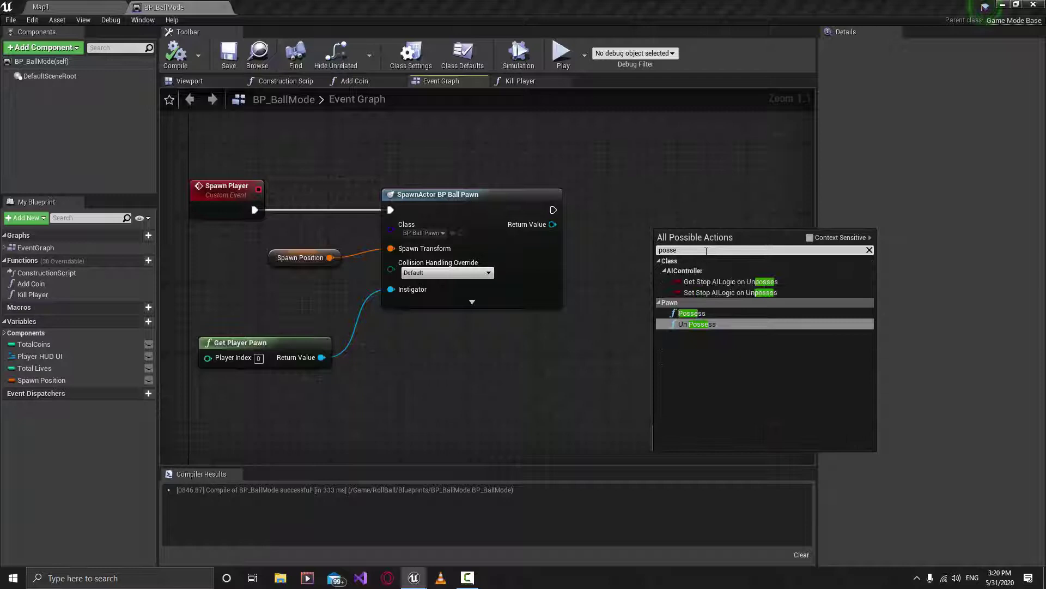
key(Up)
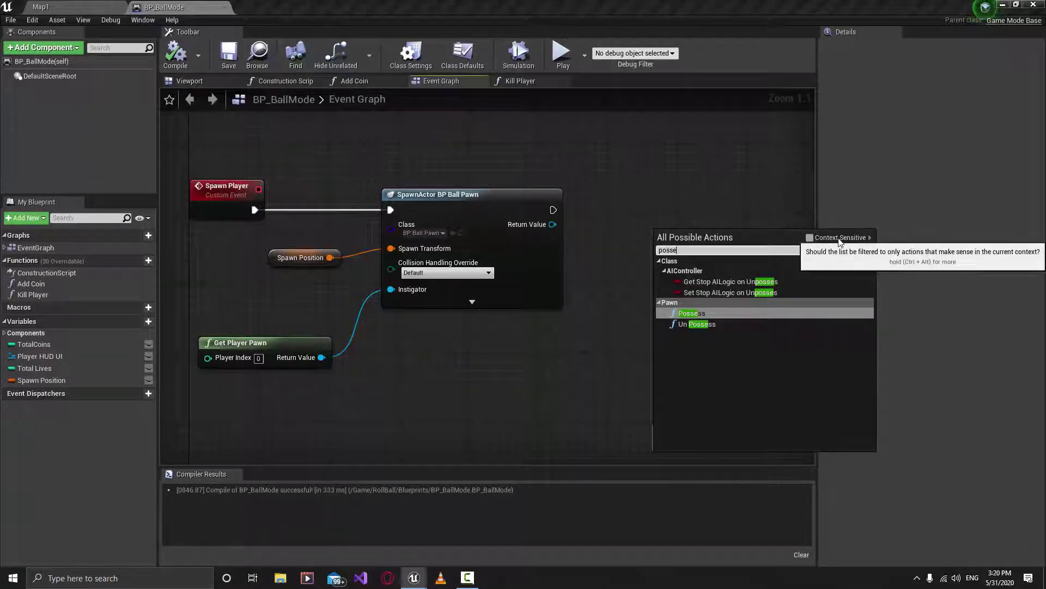
click(692, 313)
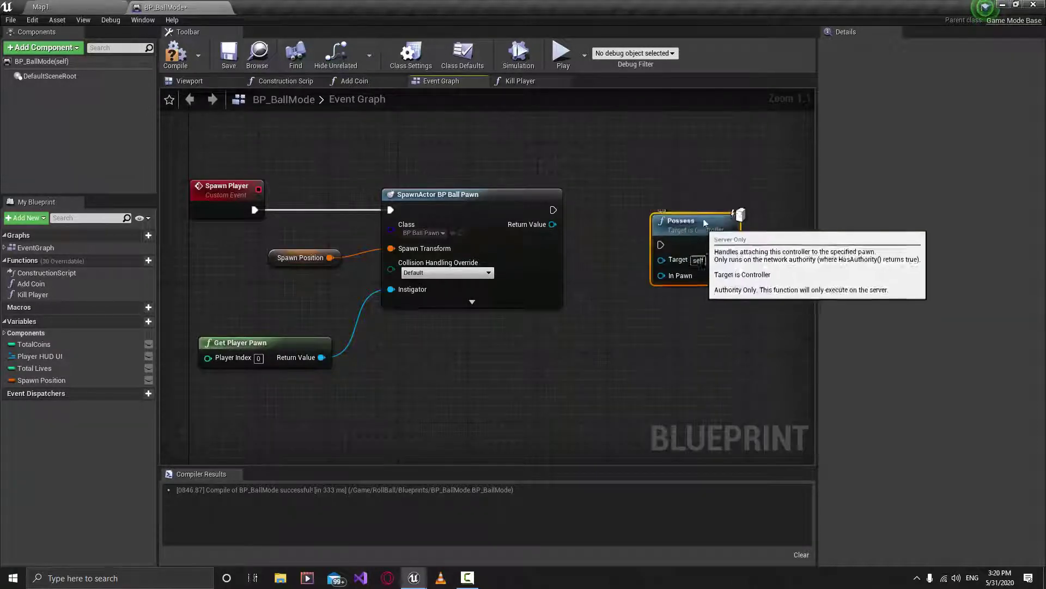
drag(704, 203, 695, 208)
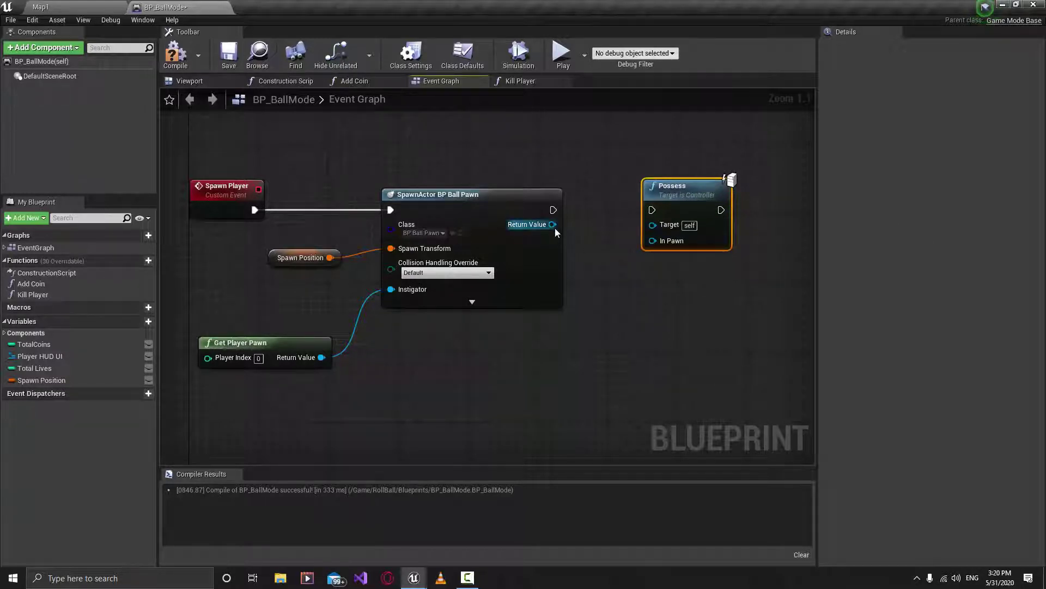
Connect SpawnActor BP Ball Pawn's Return Value to Possess's In Pawn and its execution output to the Possess node
drag(552, 224, 669, 244)
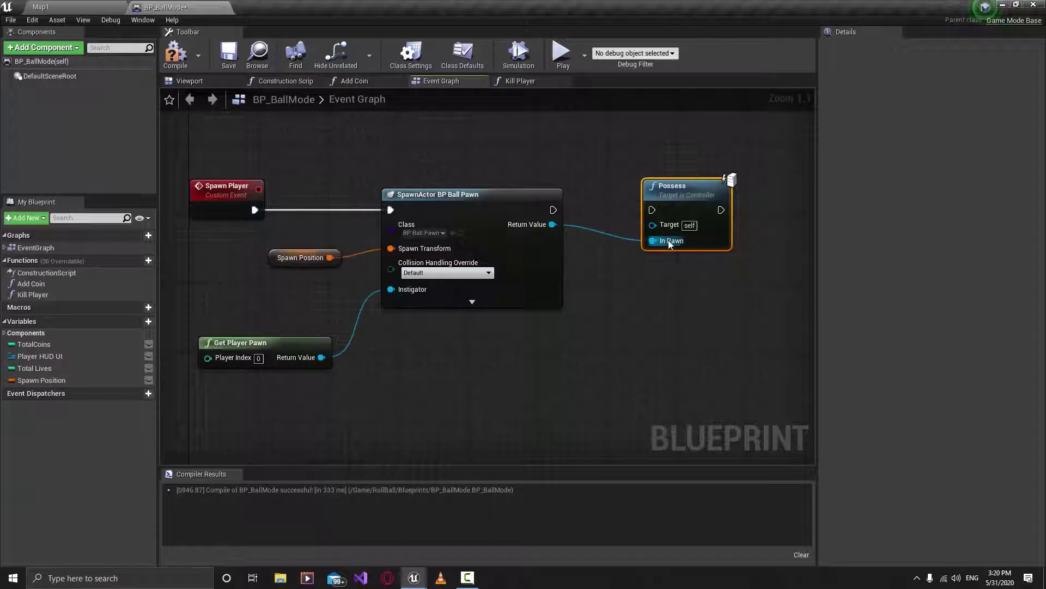
drag(563, 155, 423, 276)
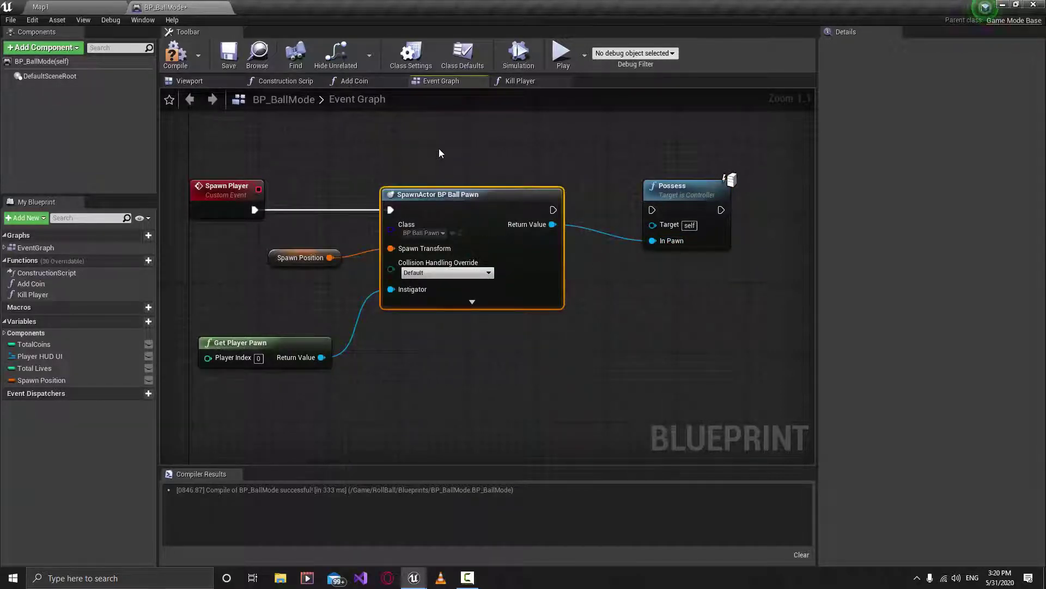
drag(569, 168, 432, 343)
drag(552, 209, 701, 189)
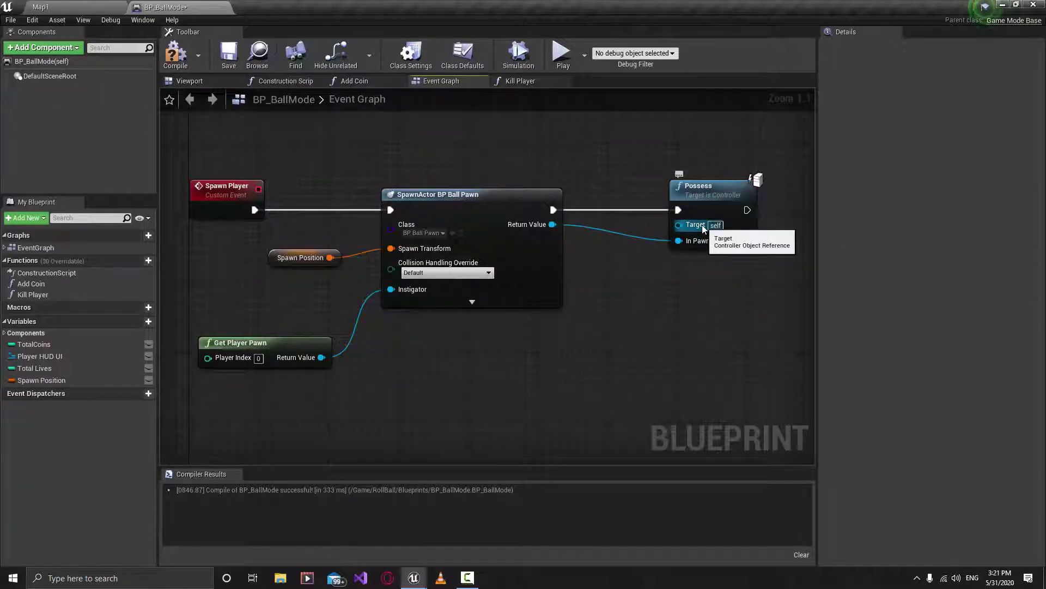
Add a Get Player Controller node feeding Possess's Target and place it below the wire between SpawnActor and Possess
right_drag(696, 273, 694, 280)
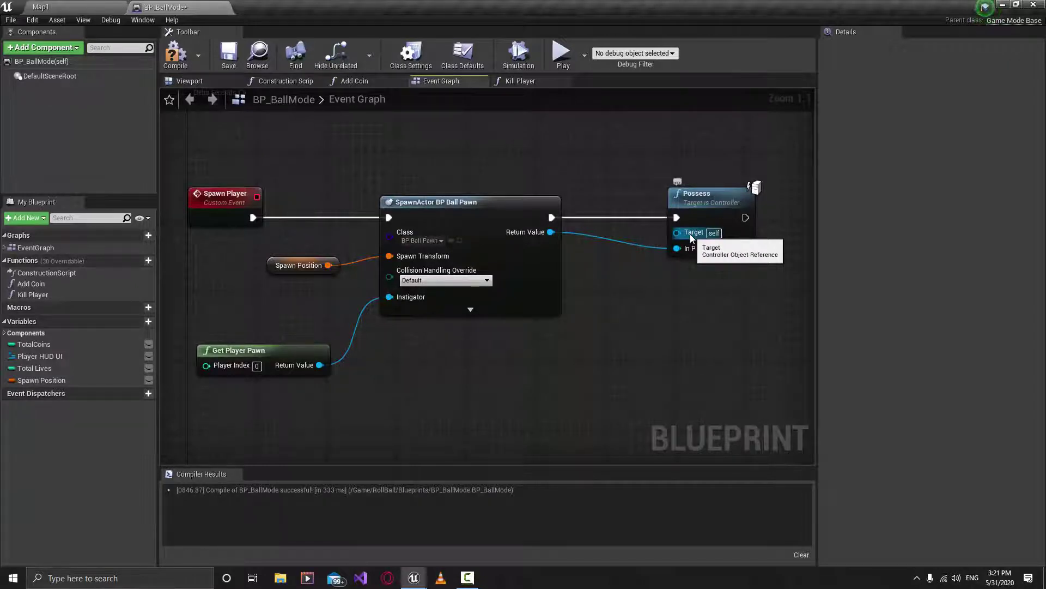
drag(691, 237, 650, 322)
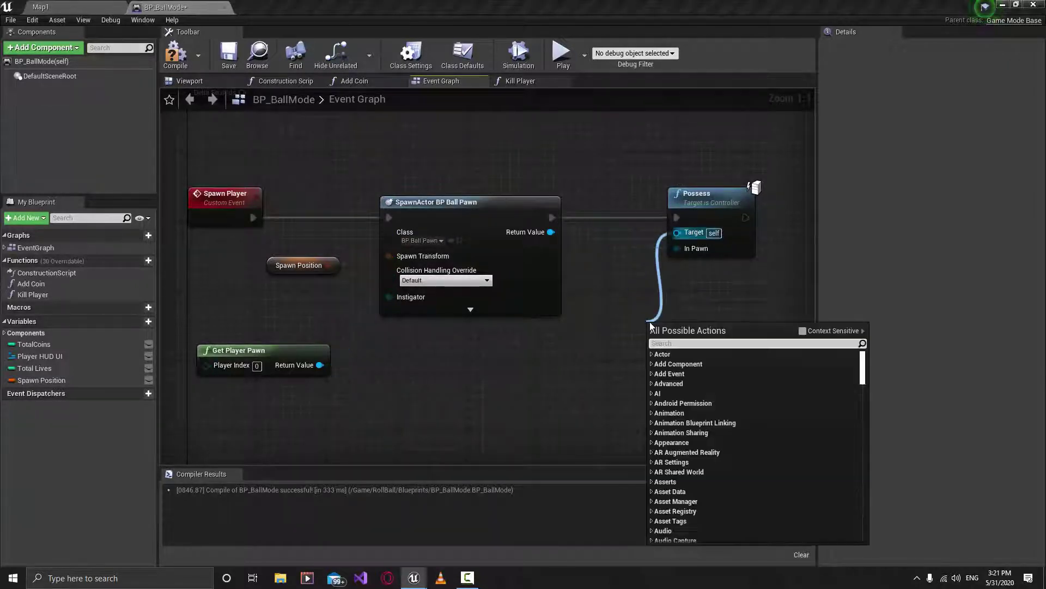
text(get p)
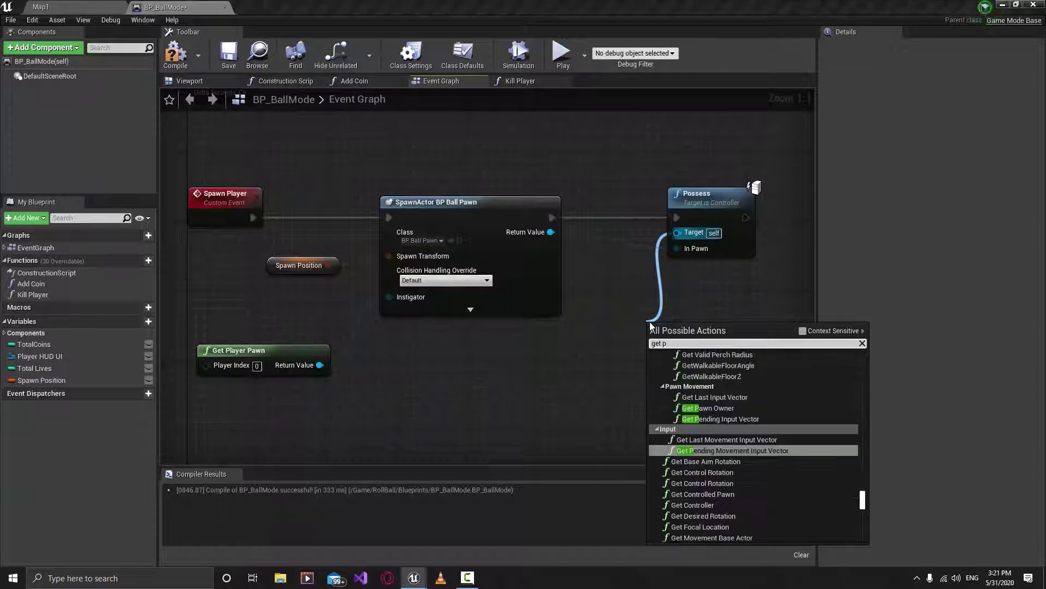
text(layer contr)
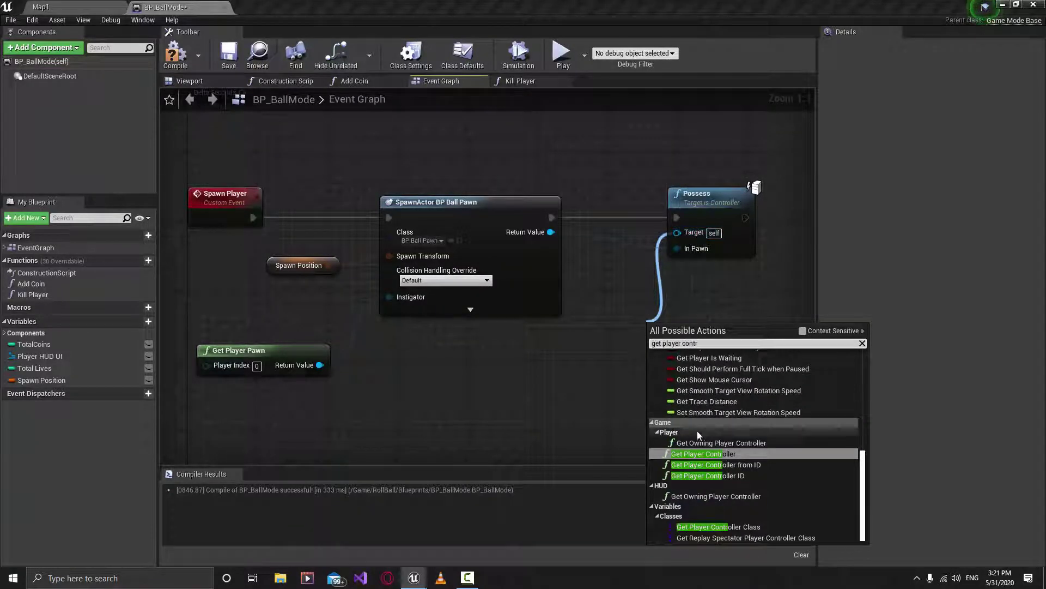
click(703, 454)
drag(699, 337, 603, 346)
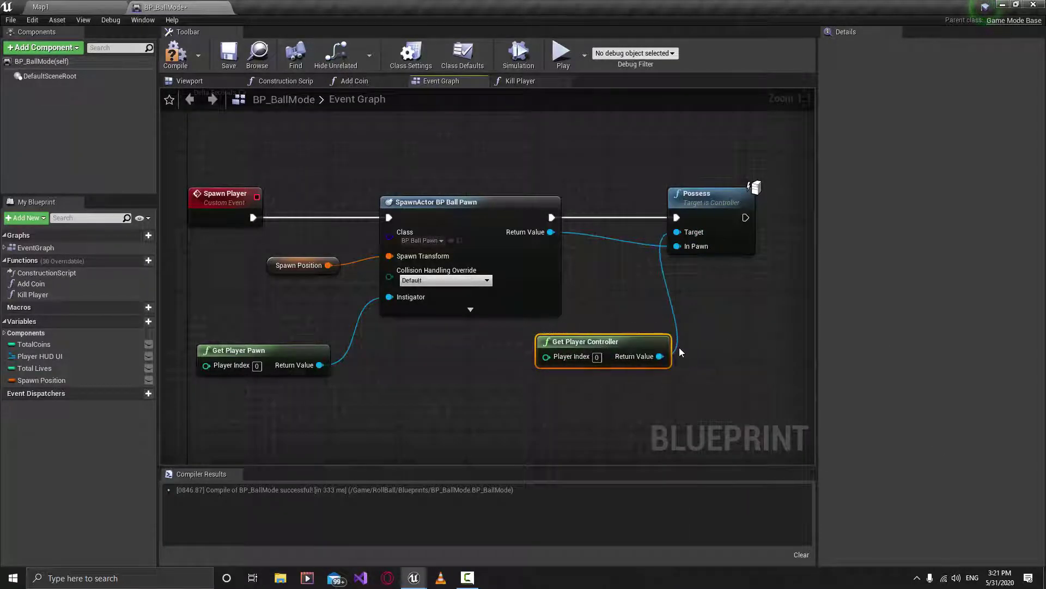
Examine the whole respawn chain, from Spawn Player with its spawn inputs through SpawnActor BP Ball Pawn to Possess and Get Player Controller
click(346, 161)
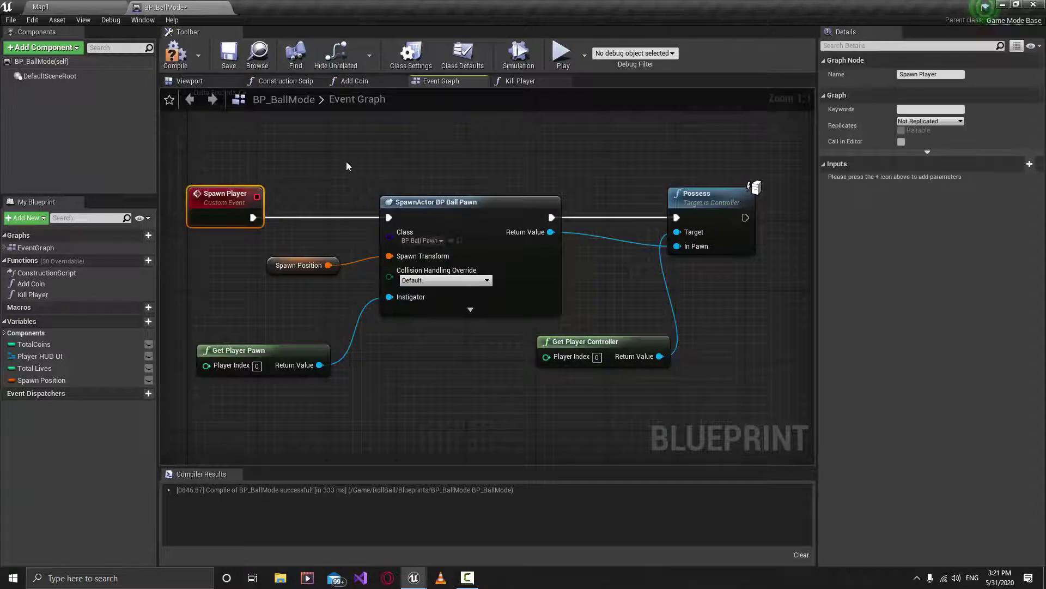
drag(358, 131, 198, 234)
drag(562, 142, 479, 212)
drag(390, 319, 383, 342)
click(355, 231)
drag(356, 231, 312, 323)
drag(204, 398, 201, 404)
click(310, 315)
drag(314, 314, 188, 411)
click(638, 272)
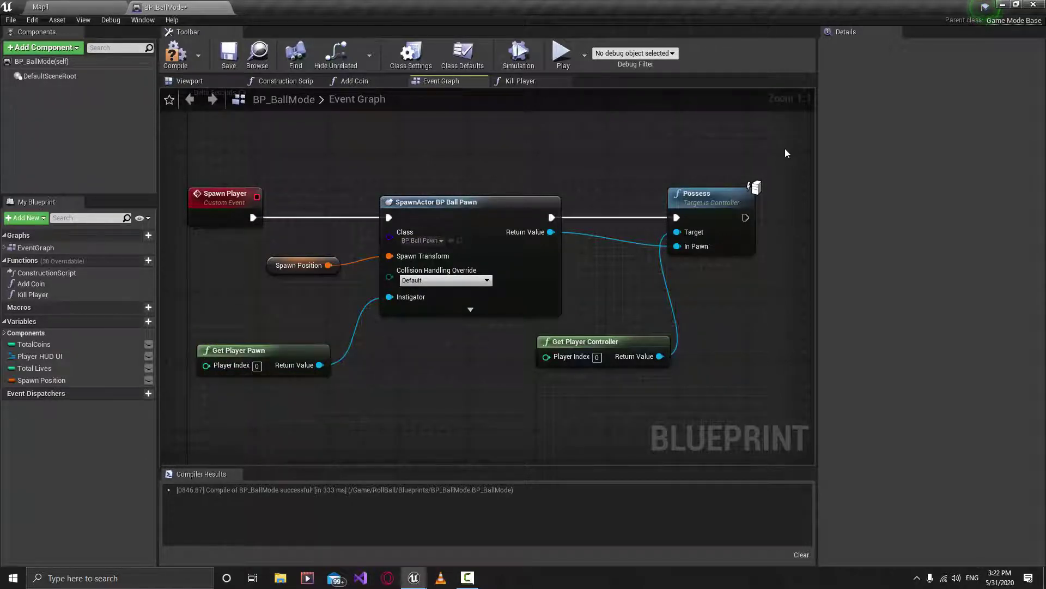
drag(656, 278, 633, 298)
drag(711, 317, 555, 398)
drag(779, 151, 601, 381)
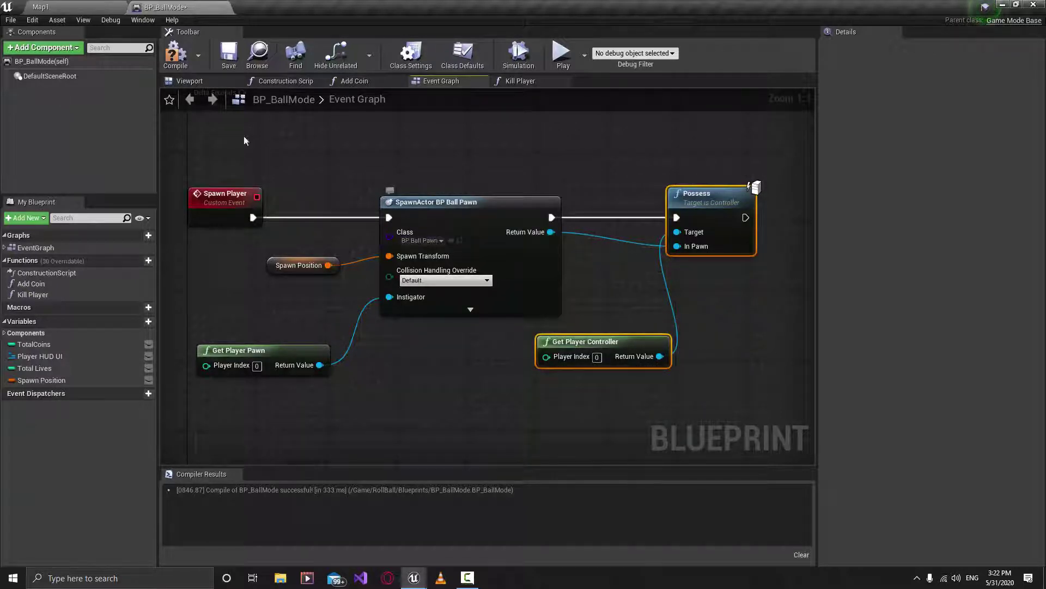
Compile and save BP_BallMode, and return to the Map1 level
click(175, 54)
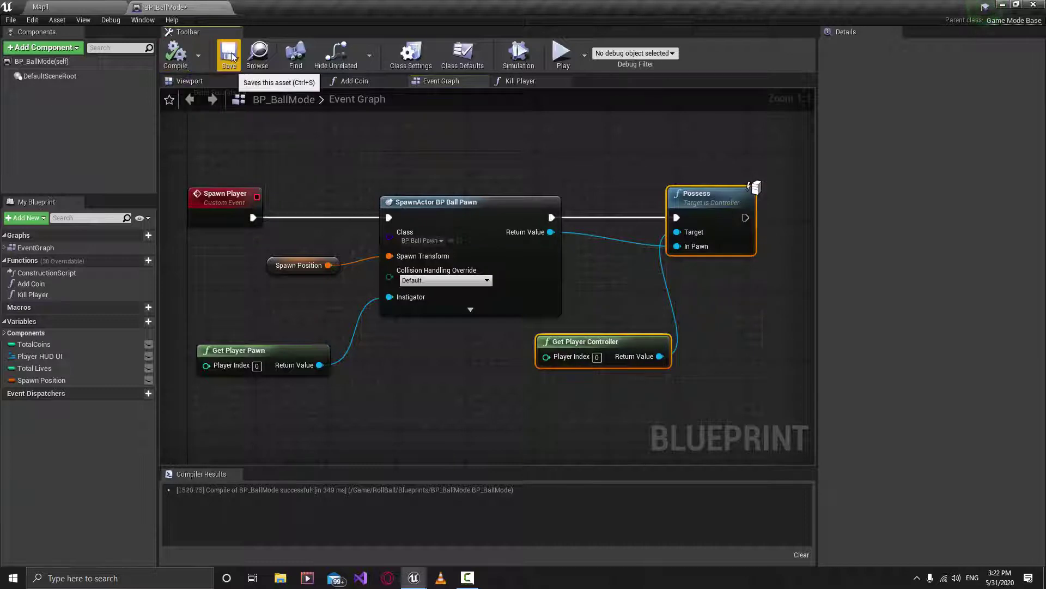
click(230, 55)
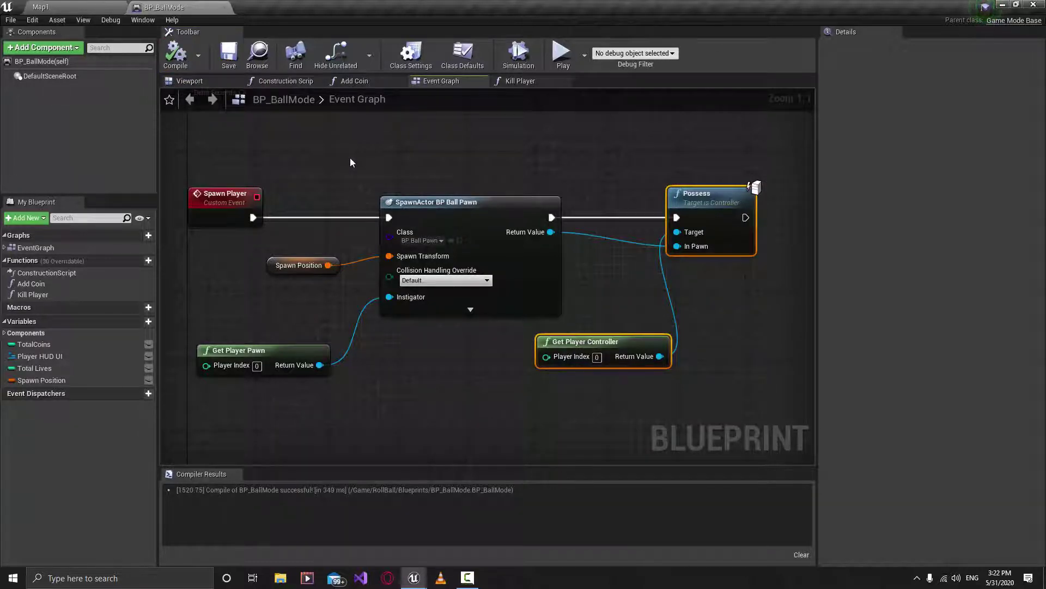
click(76, 5)
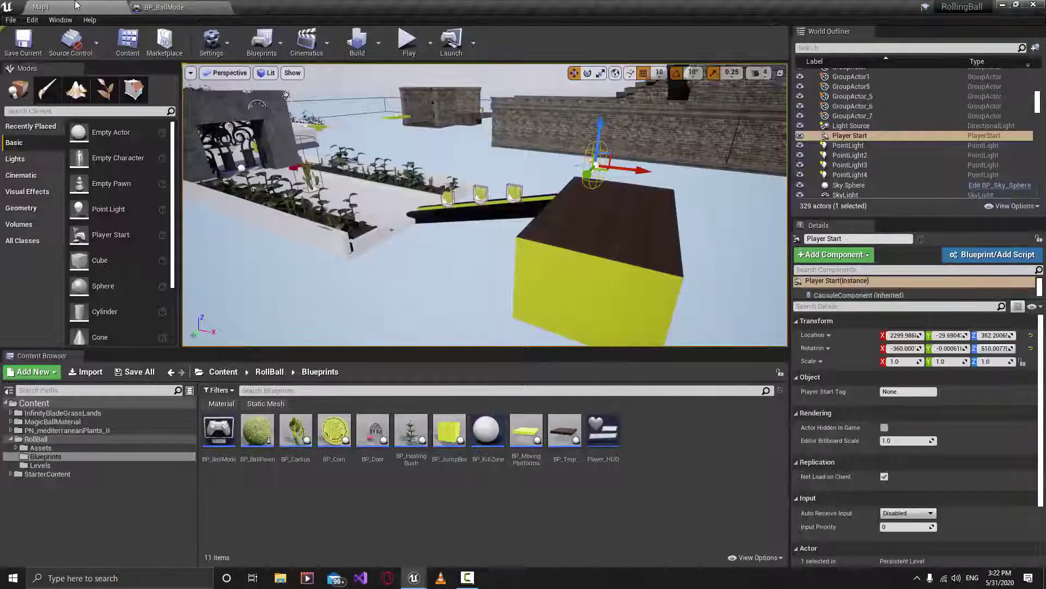
Playtest the level by rolling the ball off the platforms to check its respawn, and end the session
click(409, 47)
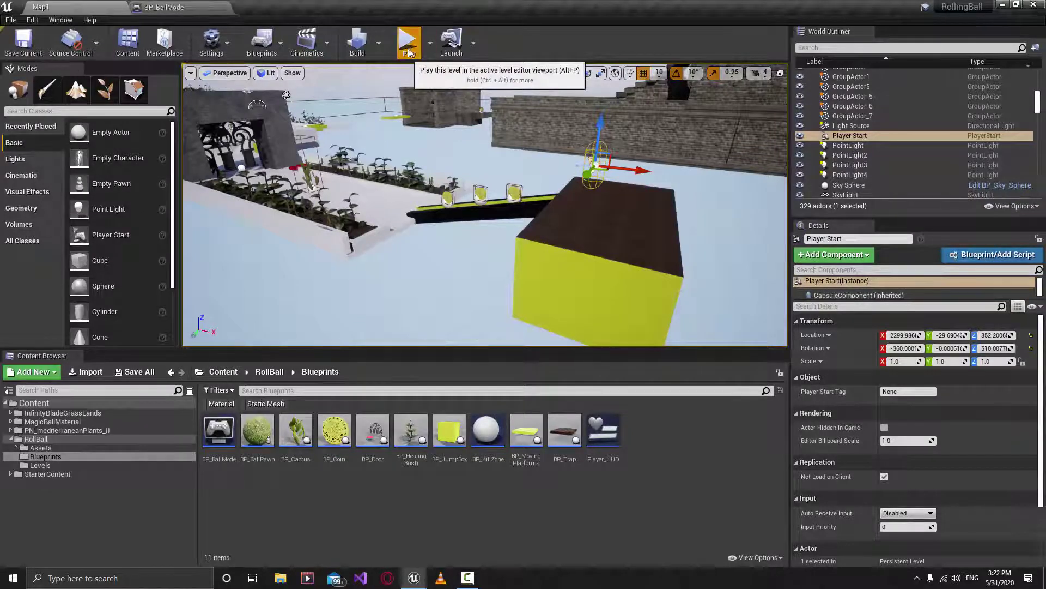
key(w)
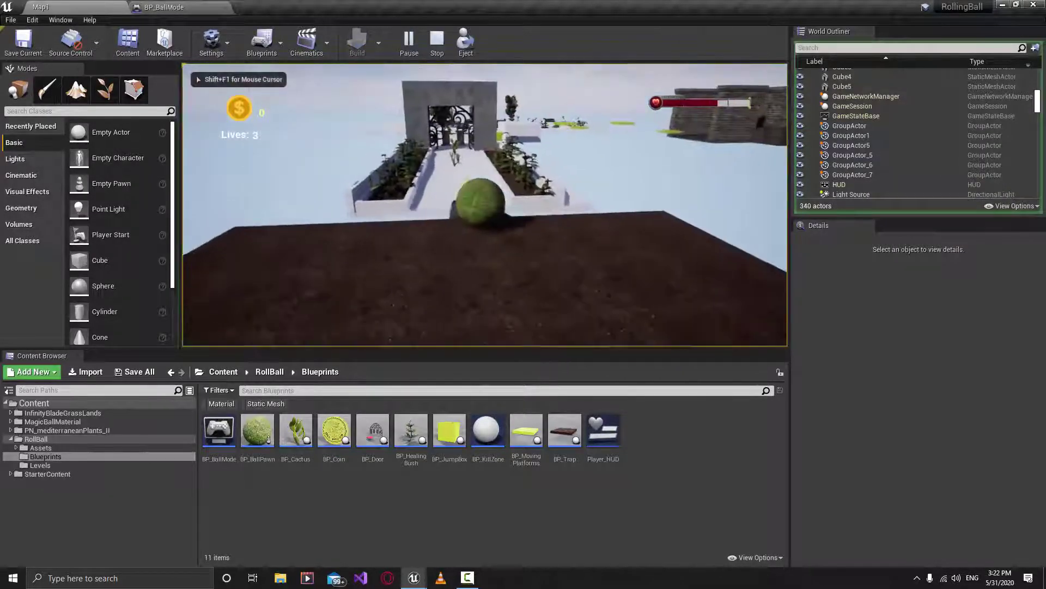
key(d)
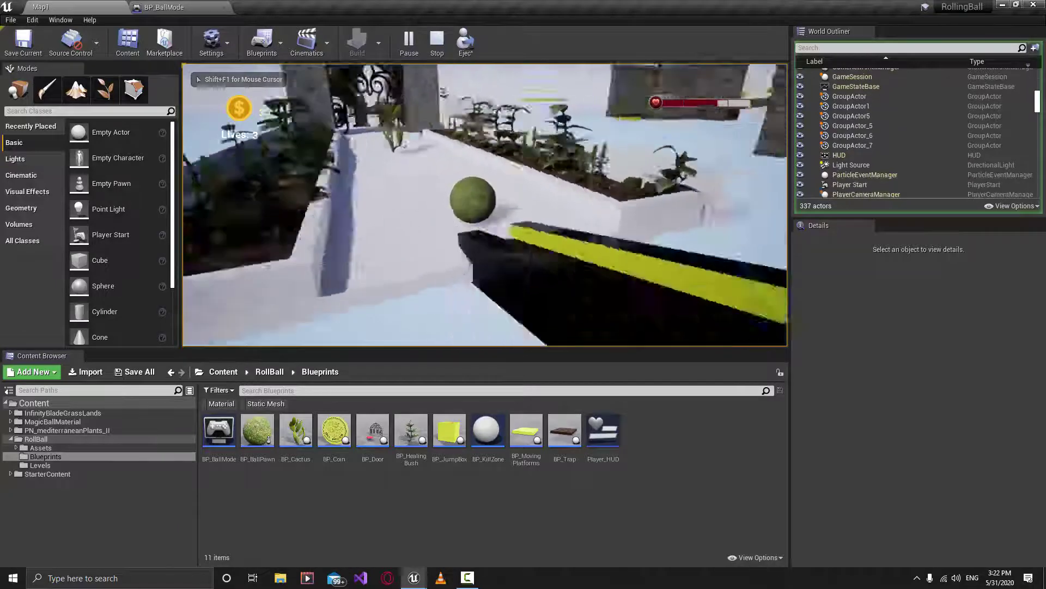
key(d)
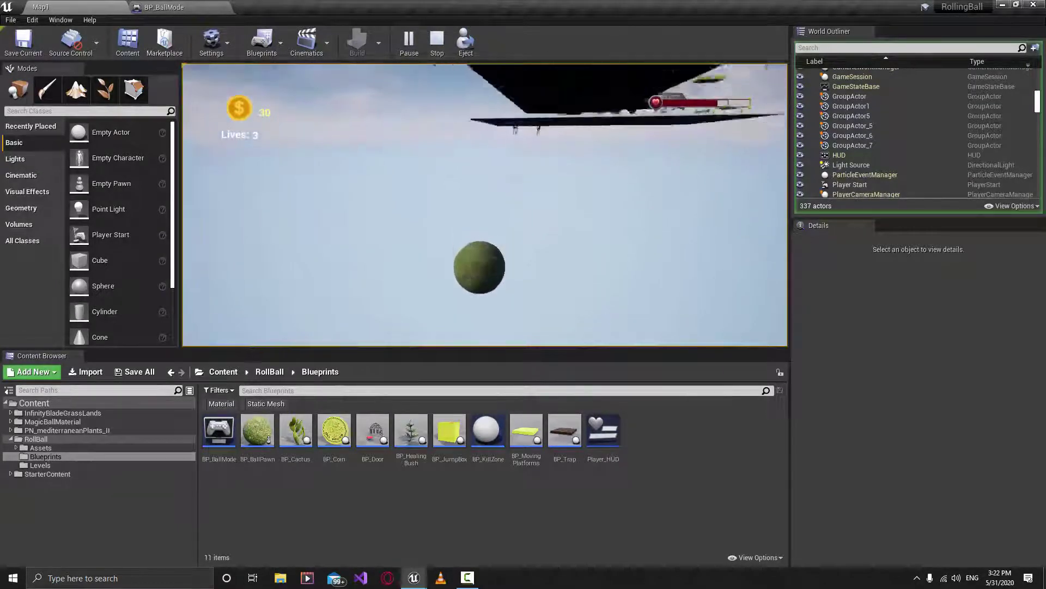
key(w)
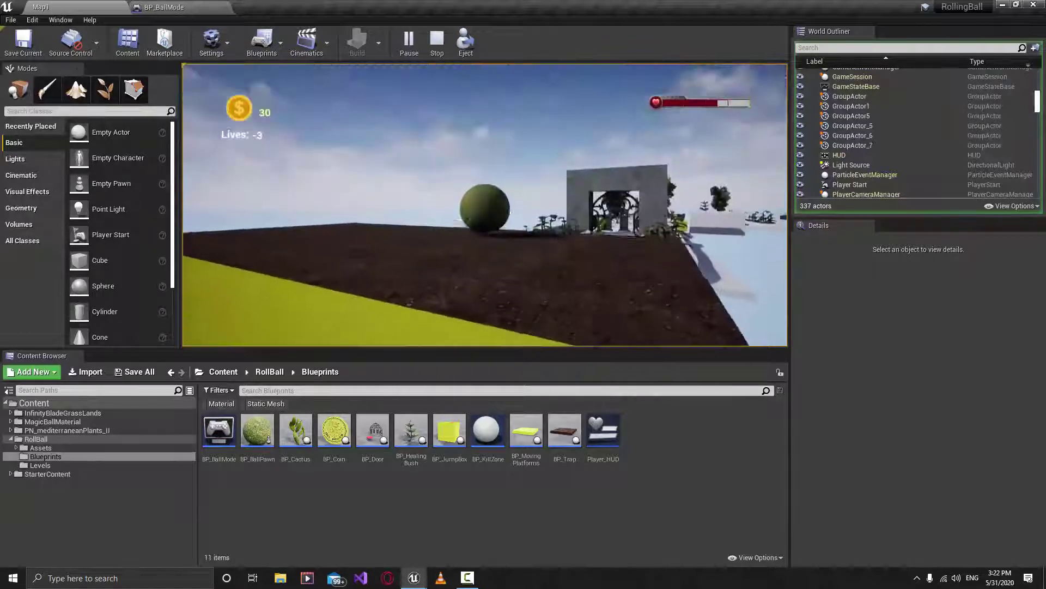
key(Escape)
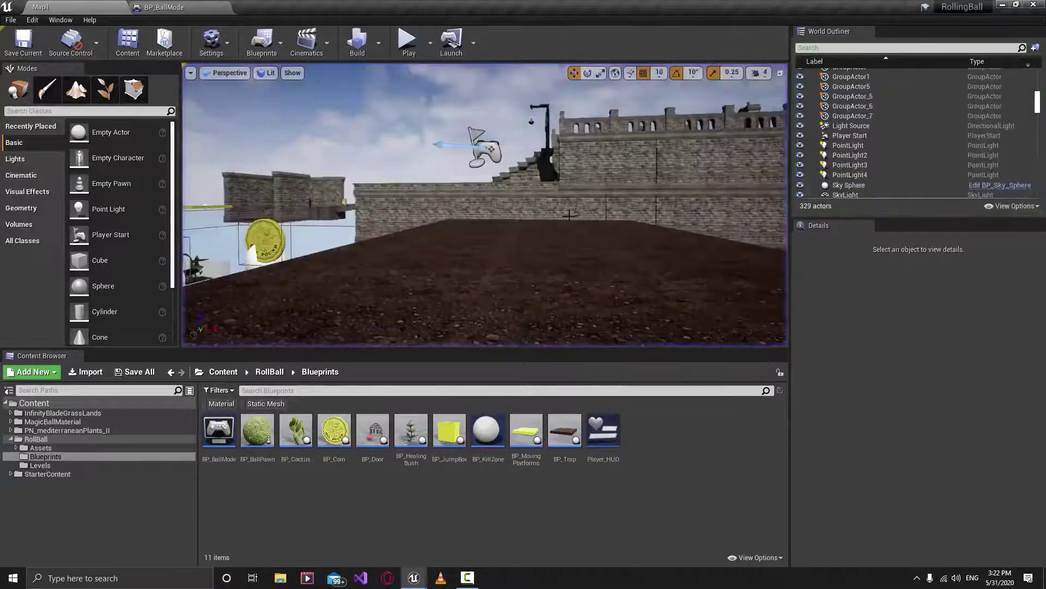
Rotate the Player Start by 30 degrees about its vertical axis so that it faces the gate
right_drag(270, 87, 270, 87)
click(539, 255)
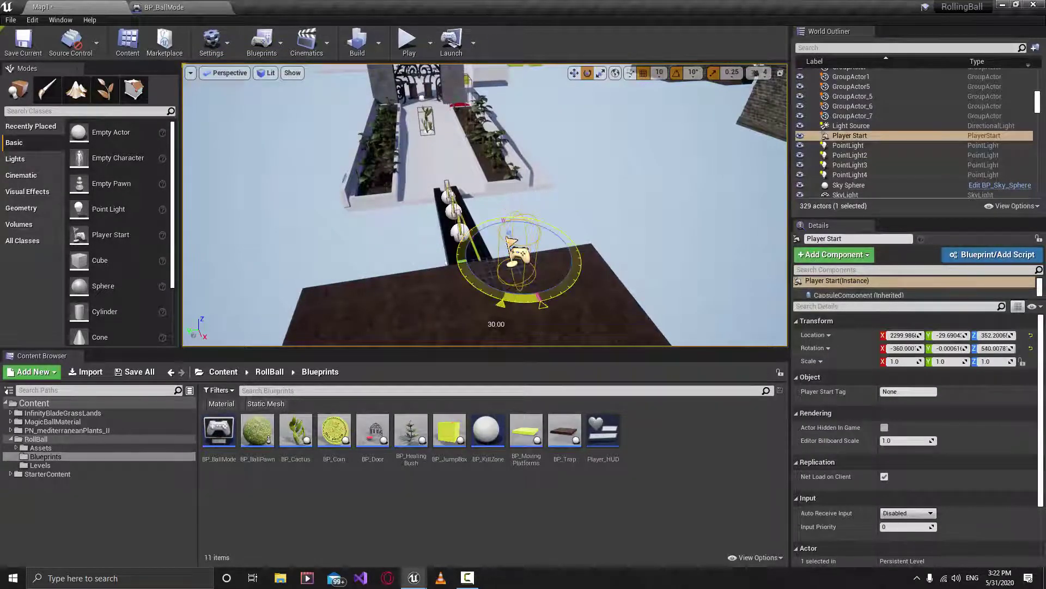
right_drag(269, 87, 270, 87)
key(w)
right_drag(498, 210, 498, 210)
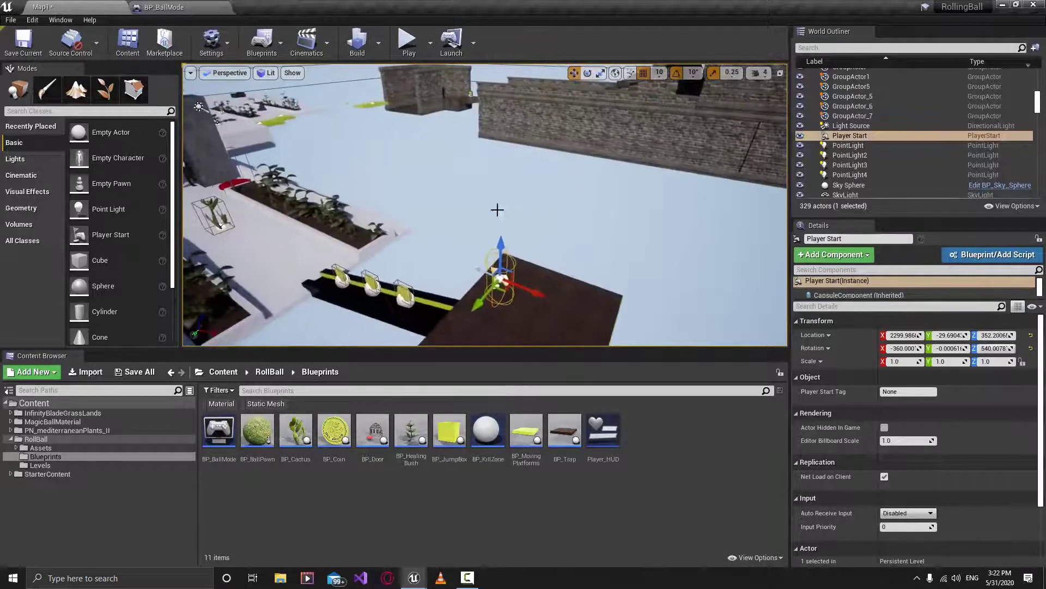
right_drag(554, 243, 554, 243)
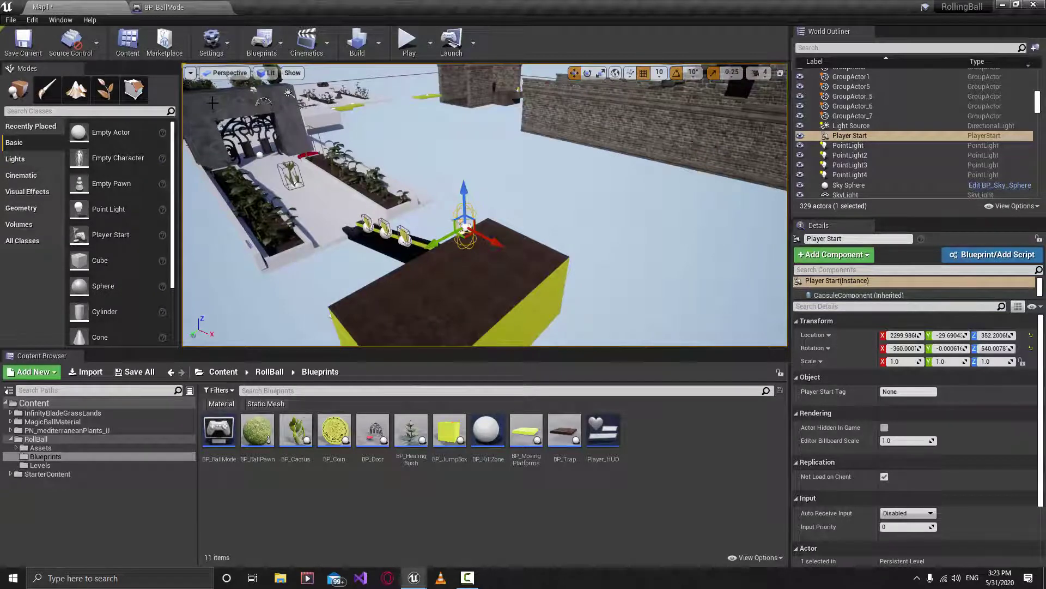
Playtest again with the rotated Player Start, letting the ball fall off the start platform, and end the session
click(409, 43)
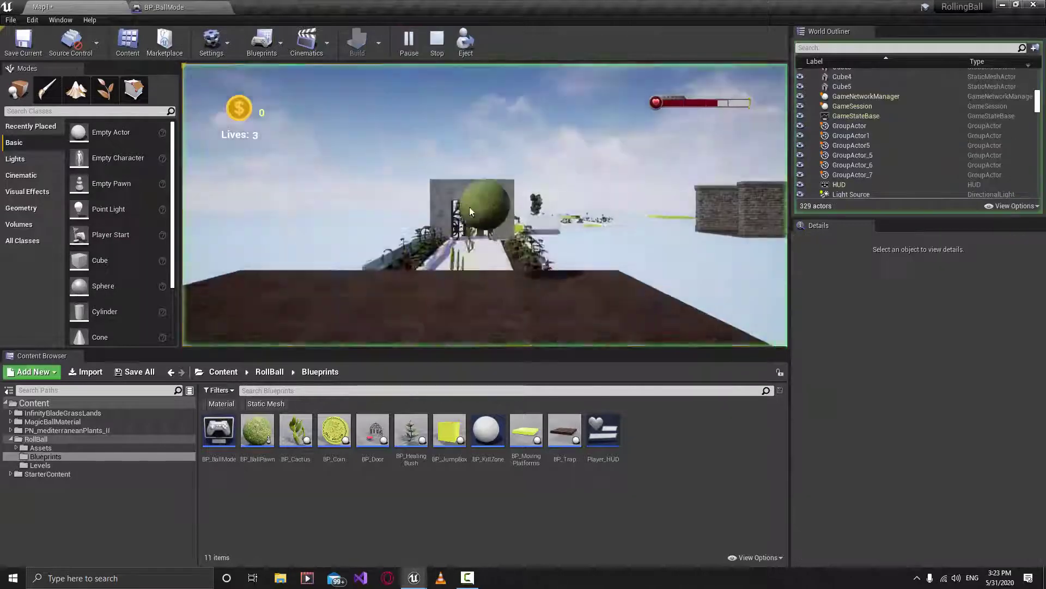
key(w)
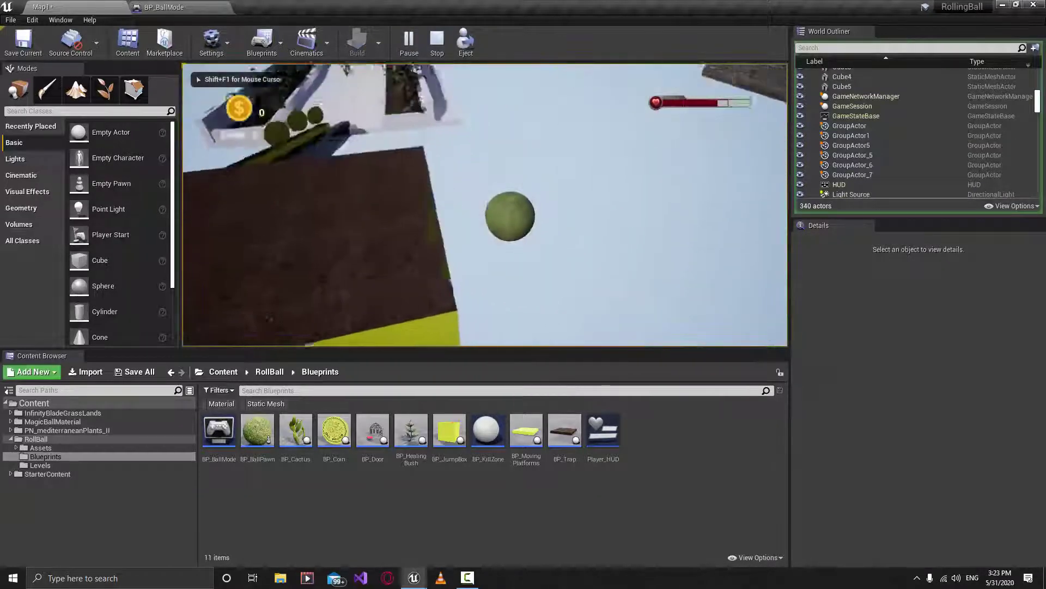
key(s)
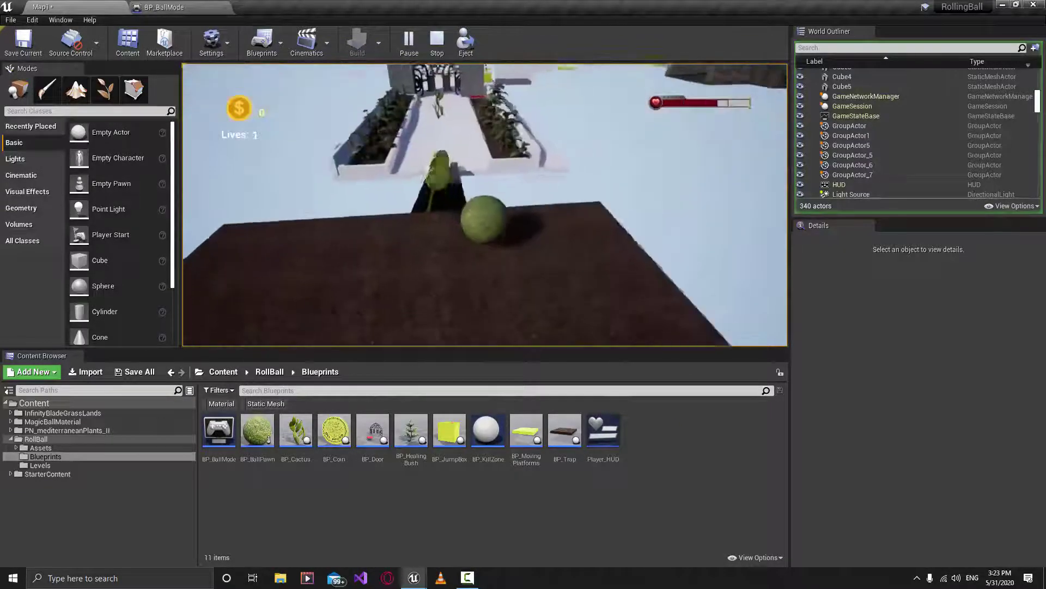
key(Escape)
right_drag(545, 218, 643, 300)
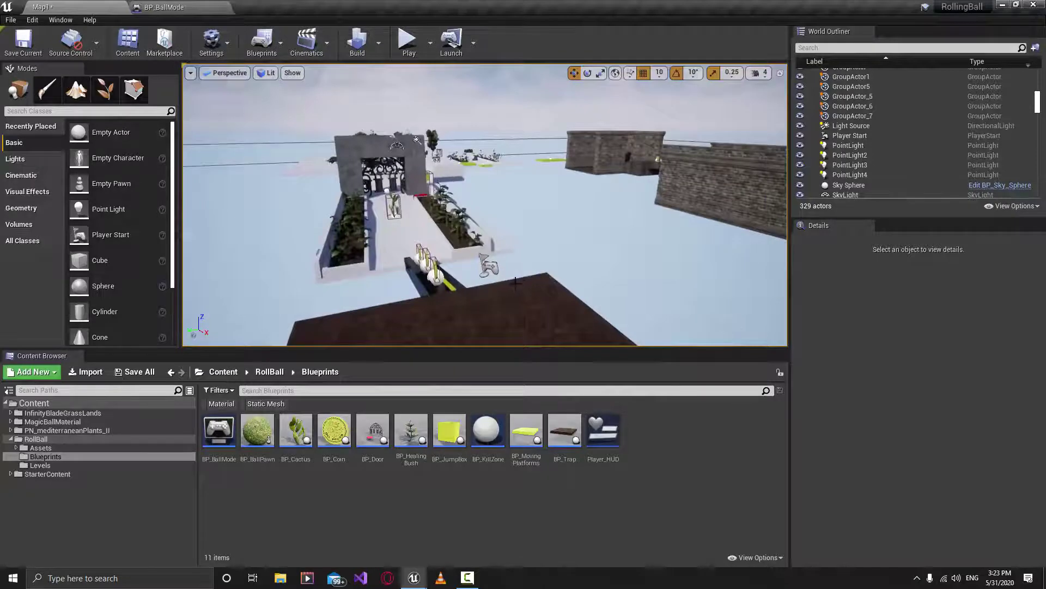
right_drag(543, 245, 536, 180)
right_drag(561, 213, 561, 212)
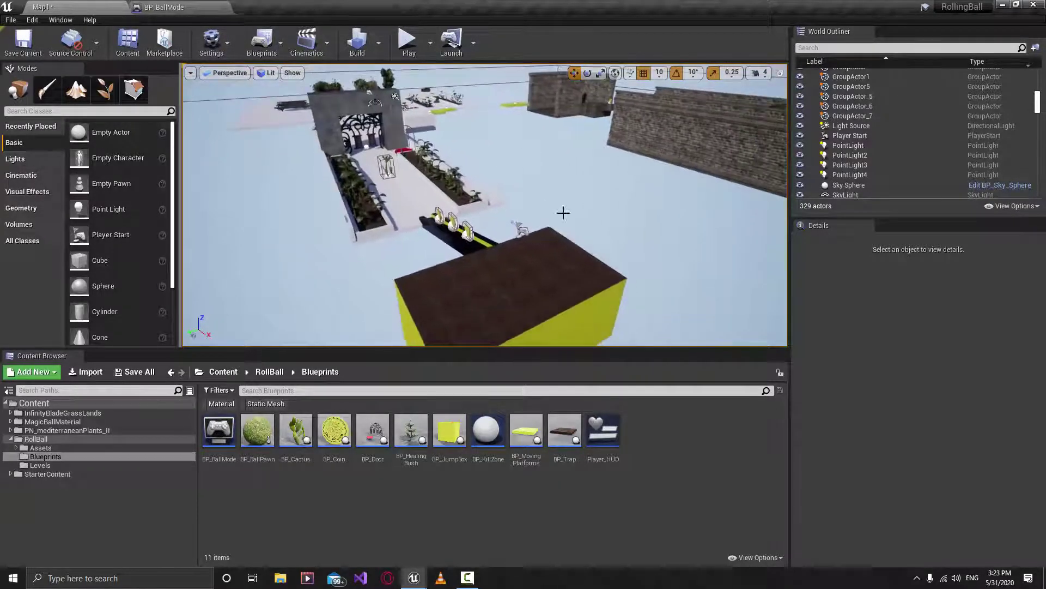
In BP_BallMode's Event Graph, shift all nodes after Spawn Player further away from it to make room for another node
click(171, 8)
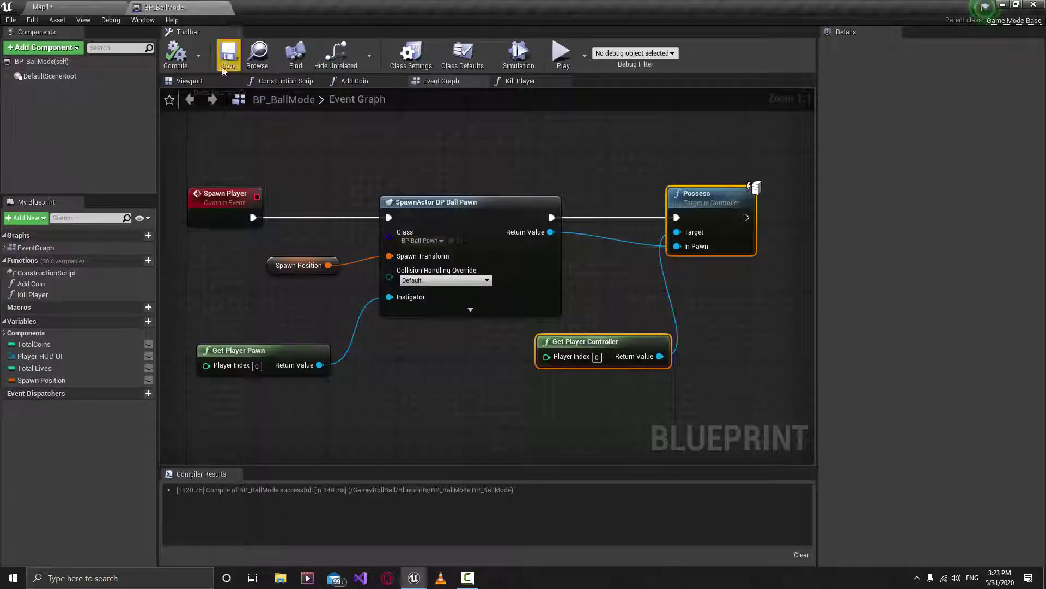
drag(296, 434, 689, 215)
drag(496, 208, 723, 208)
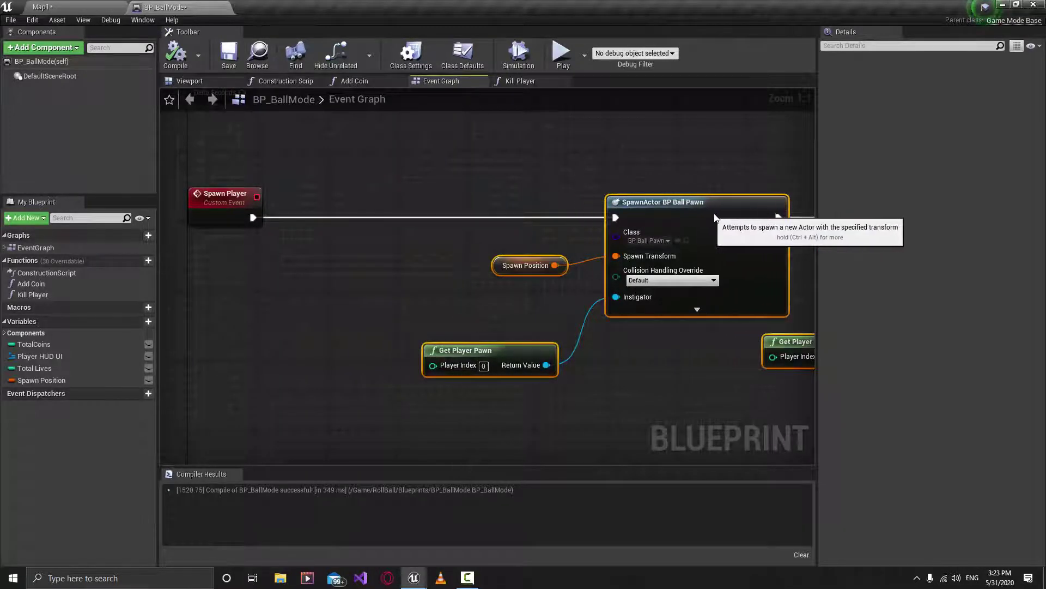
click(274, 244)
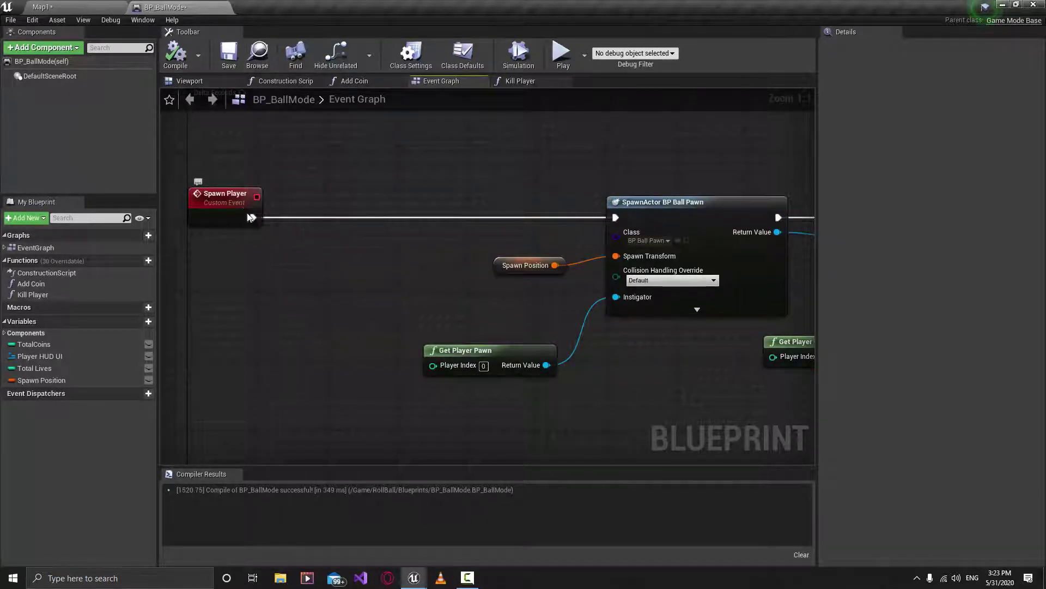
Insert a Delay node with a duration of 2.0 between Spawn Player and SpawnActor BP Ball Pawn, and compile and save the blueprint
drag(251, 217, 380, 215)
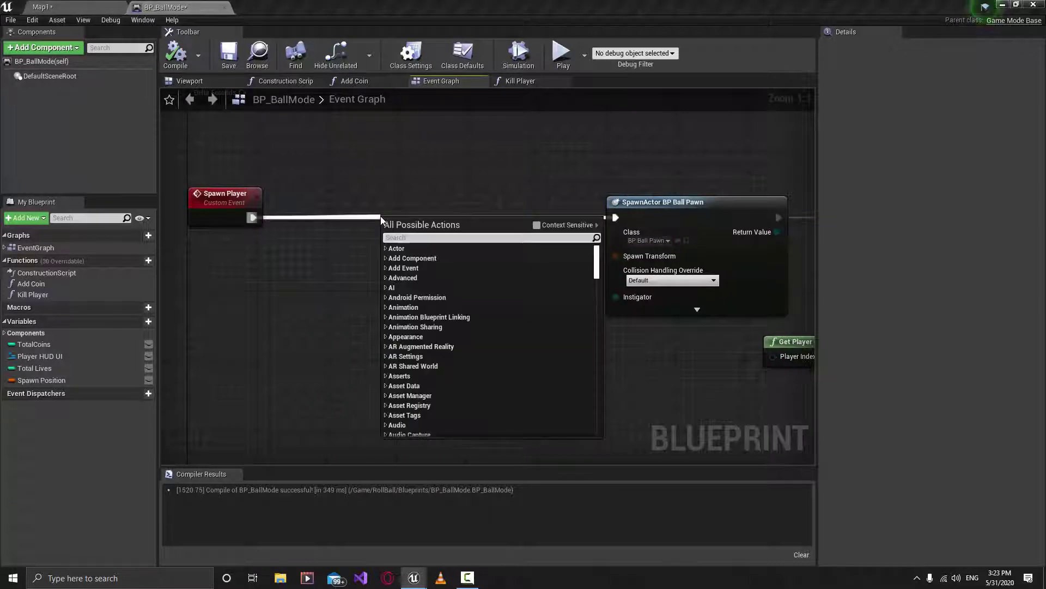
text(delay)
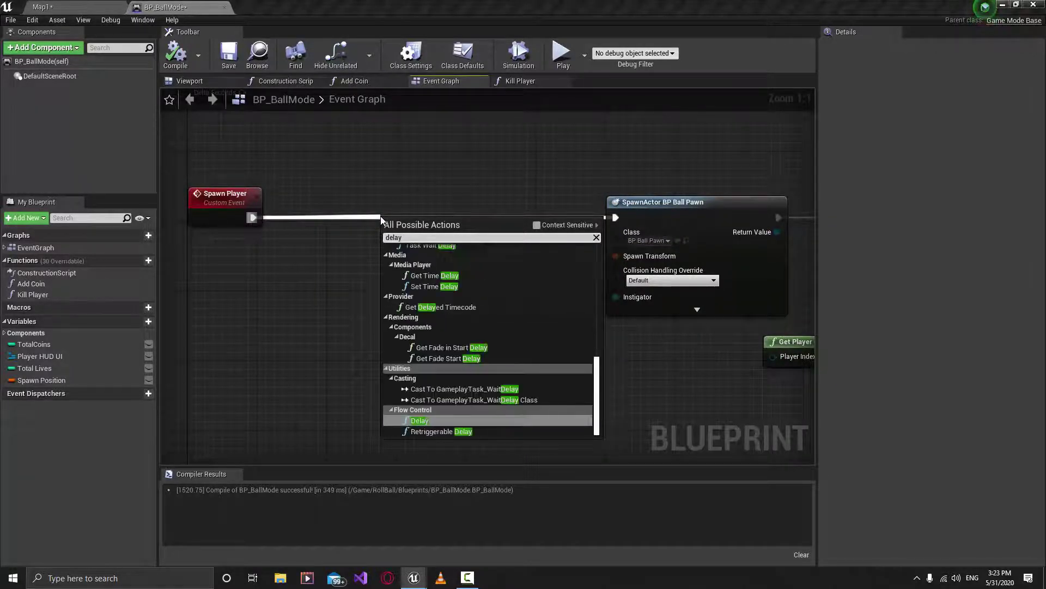
key(Return)
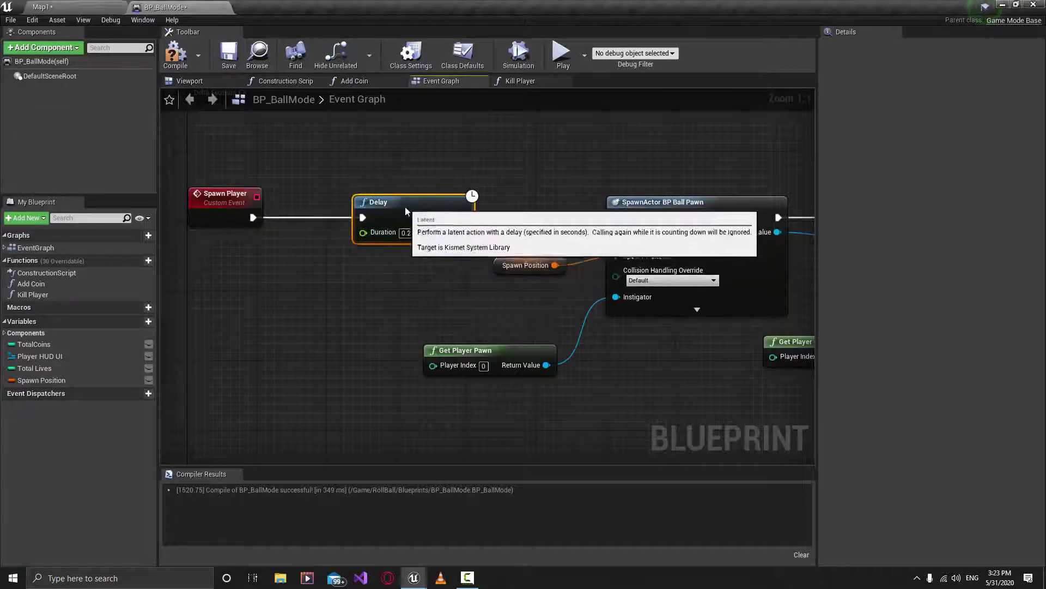
click(406, 232)
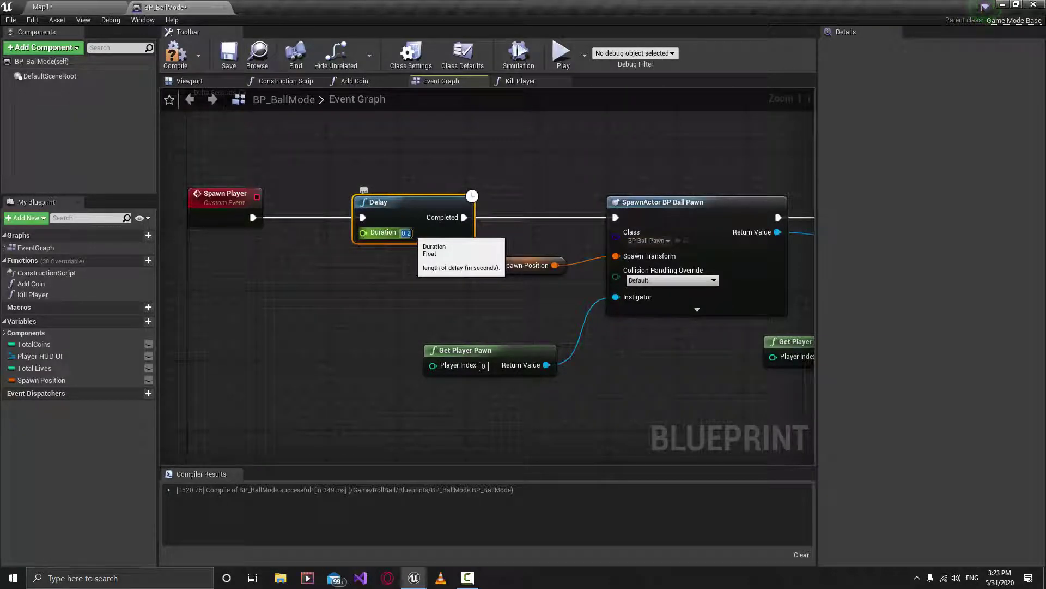
text(2.0)
key(Return)
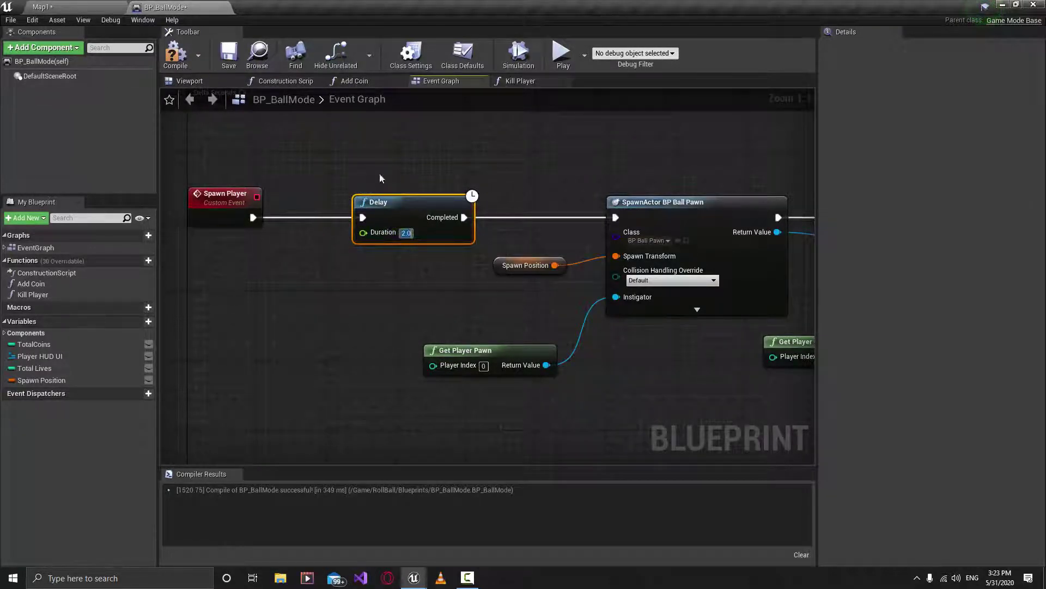
click(175, 58)
click(229, 54)
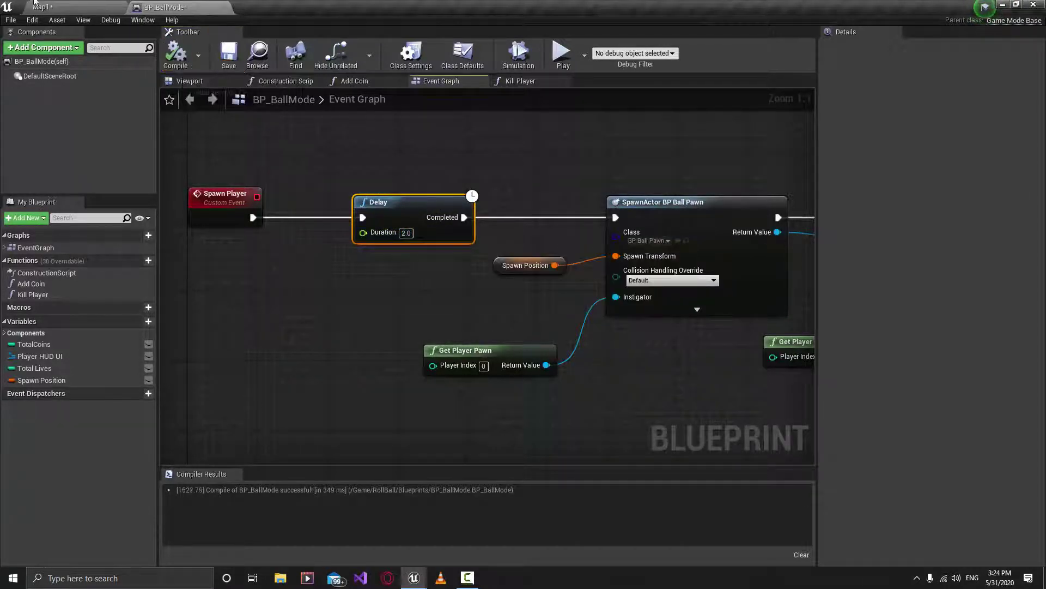
Playtest Map1 to check the delayed respawn of the ball, and end the session
click(34, 5)
click(408, 39)
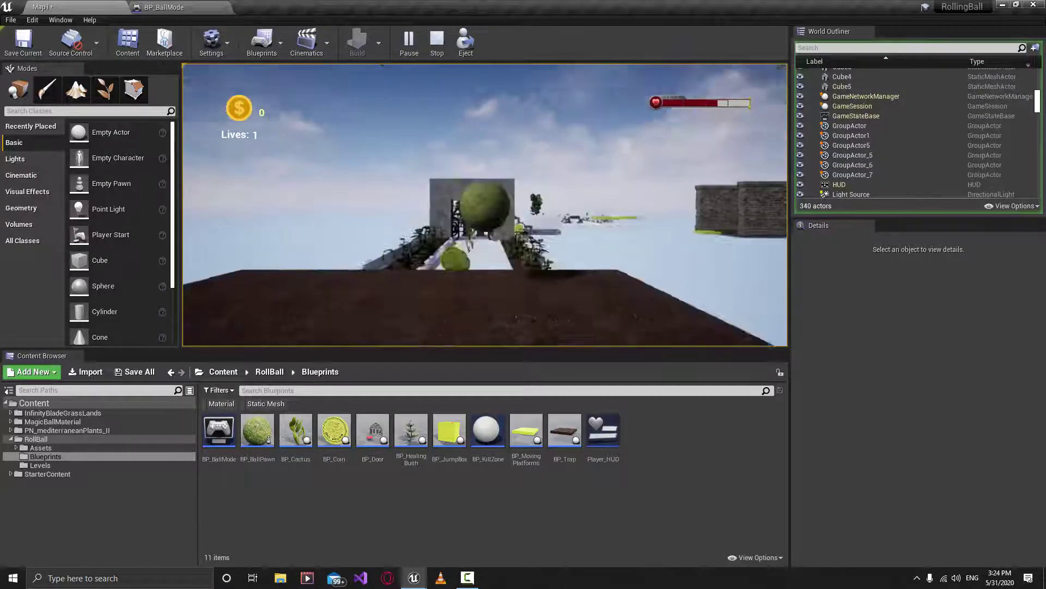
key(Escape)
Preview StarterContent's P_Explosion particle by placing it twice on the brown-topped block in the level, deleting it each time
right_drag(523, 207, 593, 205)
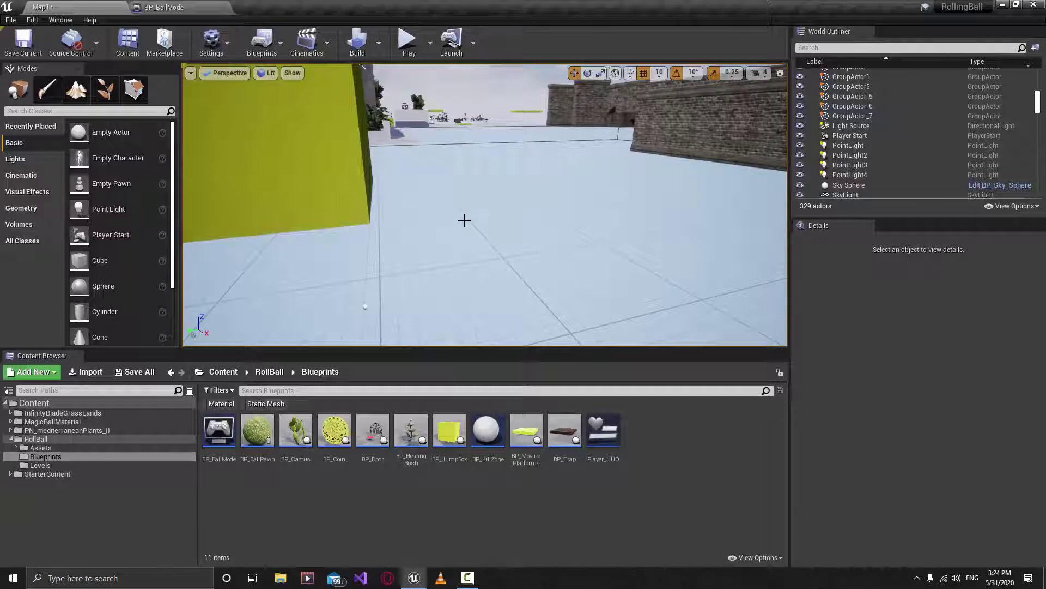
right_drag(479, 223, 174, 121)
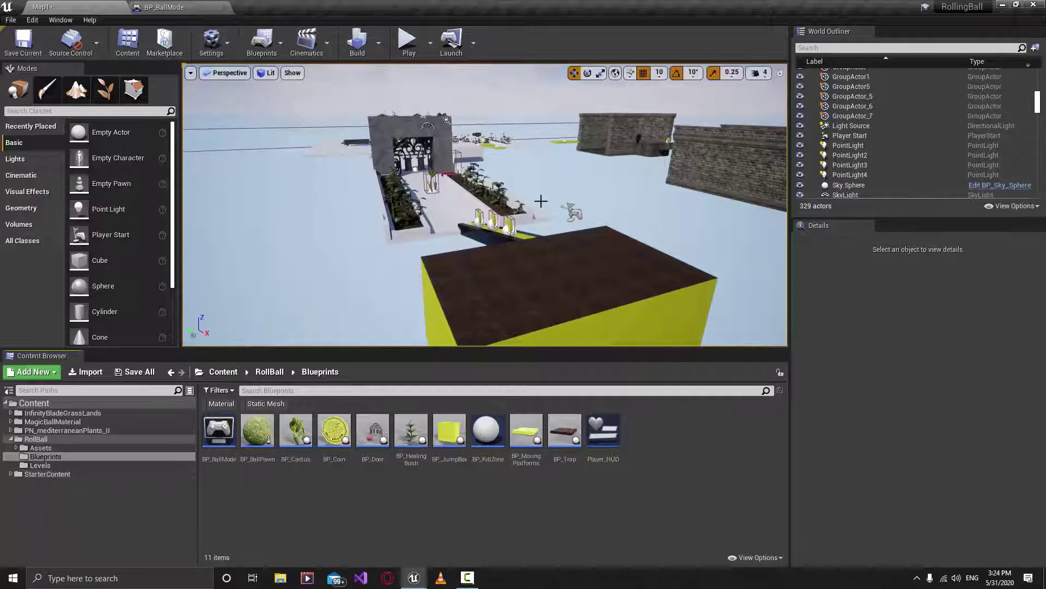
click(38, 474)
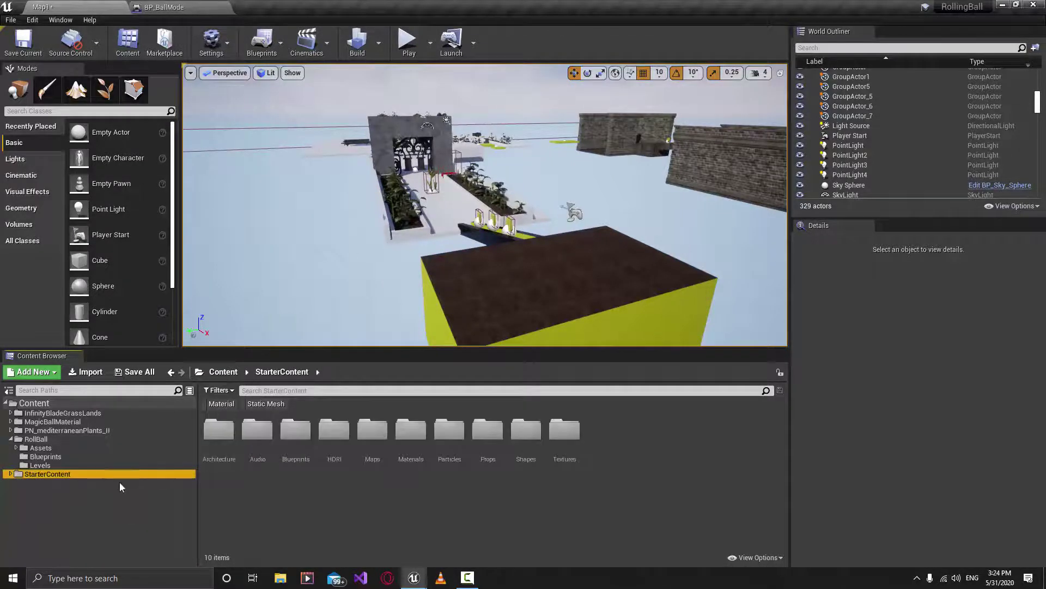
double_click(449, 429)
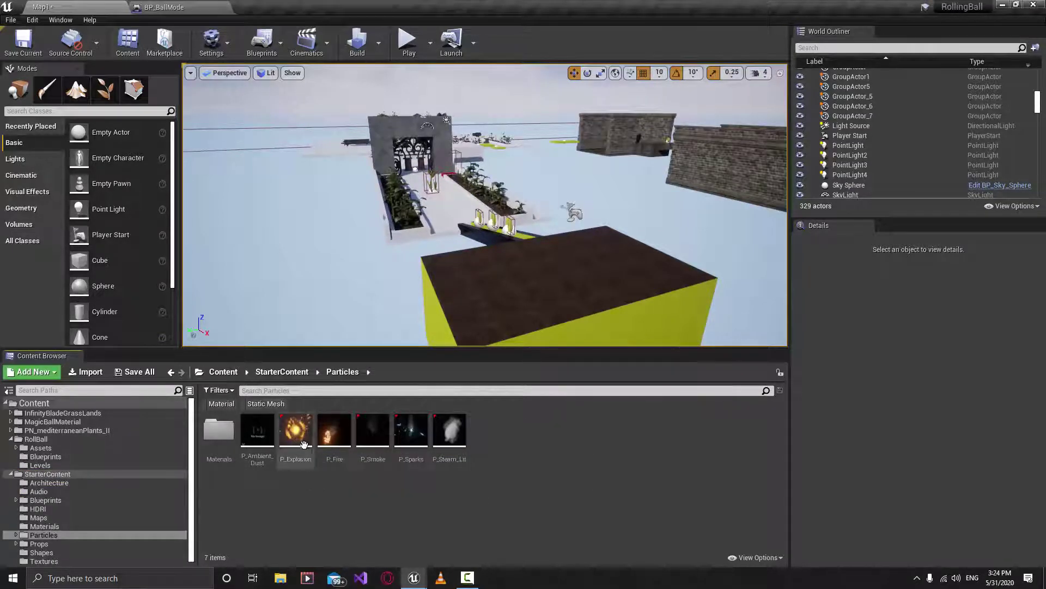
drag(298, 446, 537, 245)
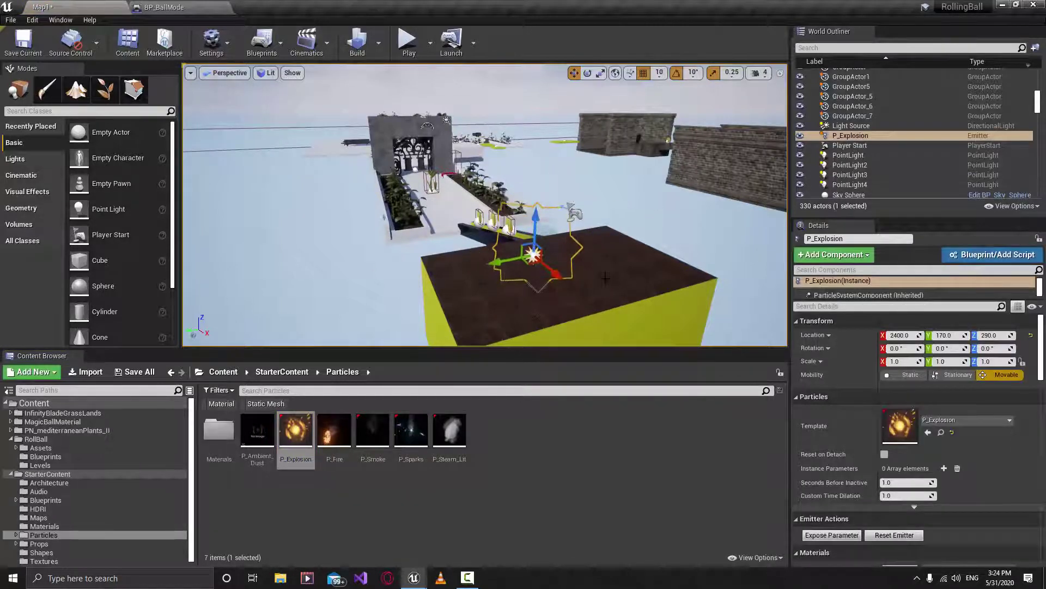
key(Delete)
drag(297, 430, 555, 275)
key(Delete)
right_drag(576, 268, 551, 243)
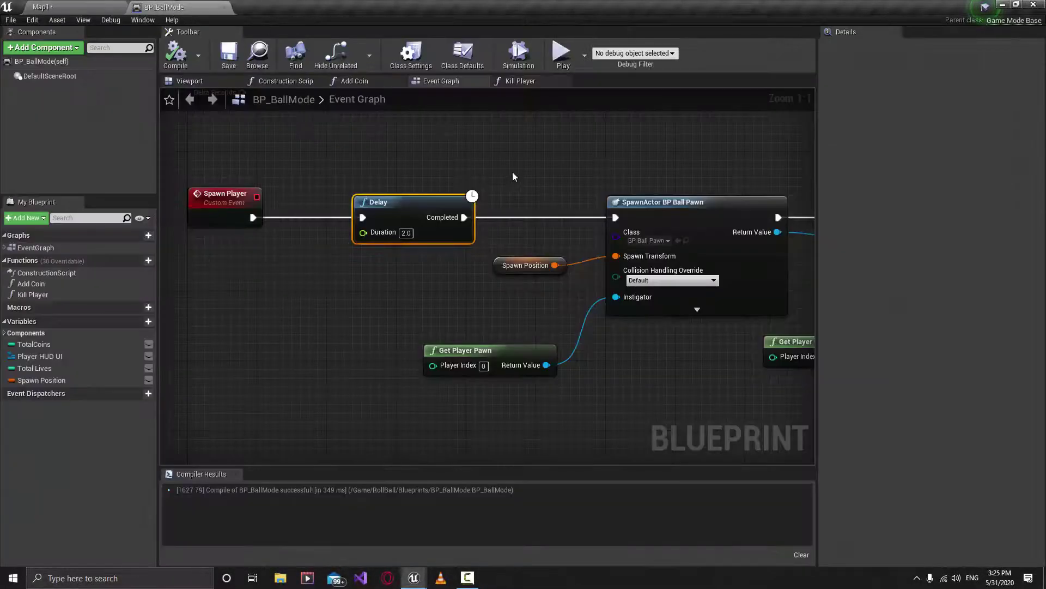
In BP_BallMode's Kill Player function, shift DestroyActor and all nodes after it further from the entry node to make room
scroll(512, 177, down, 1)
right_drag(513, 177, 565, 205)
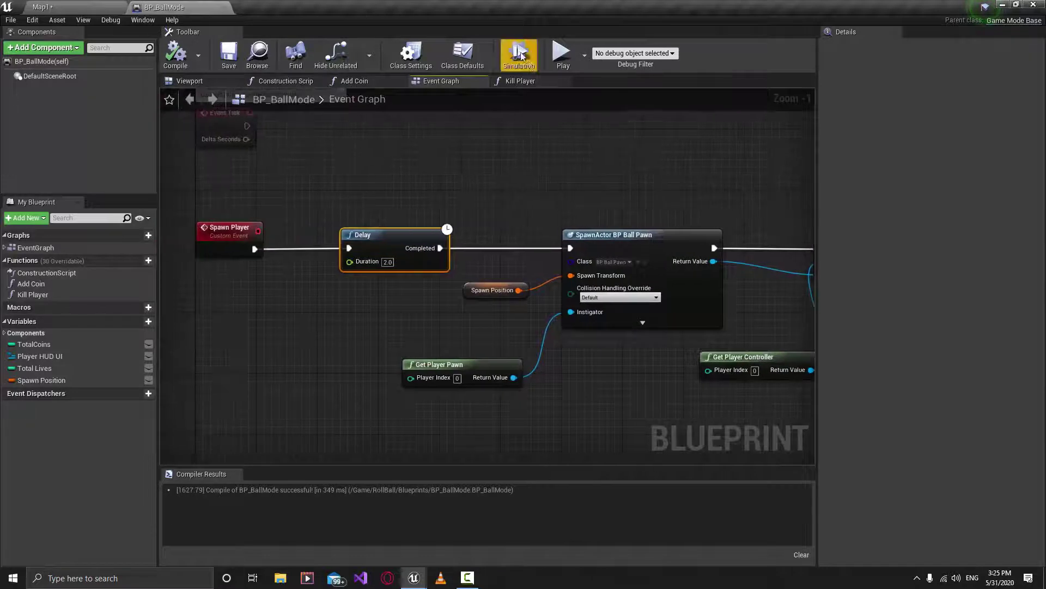
click(524, 81)
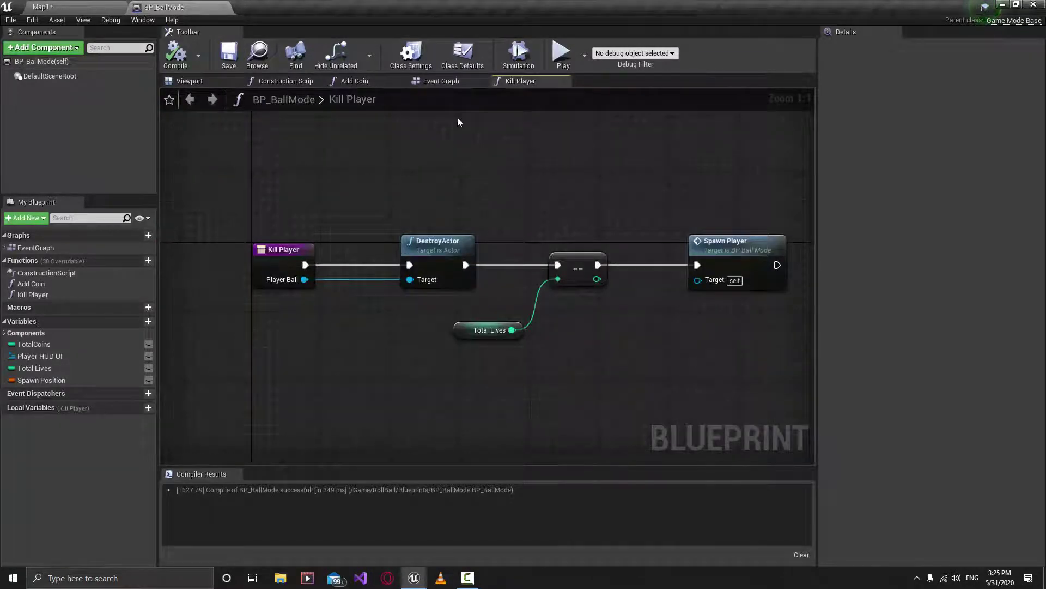
click(460, 82)
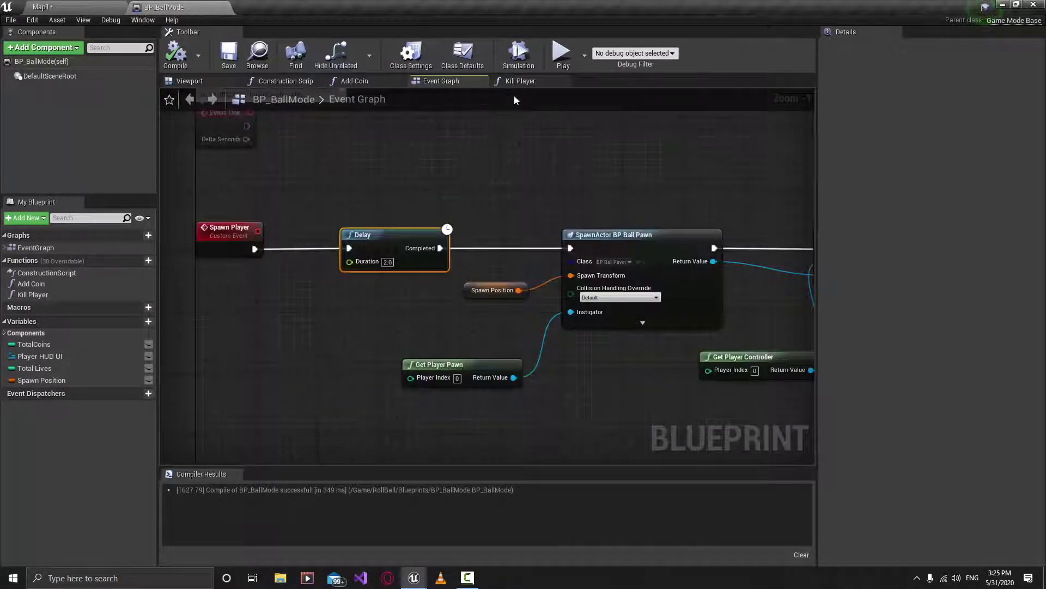
click(520, 80)
scroll(434, 309, down, 2)
scroll(417, 237, up, 2)
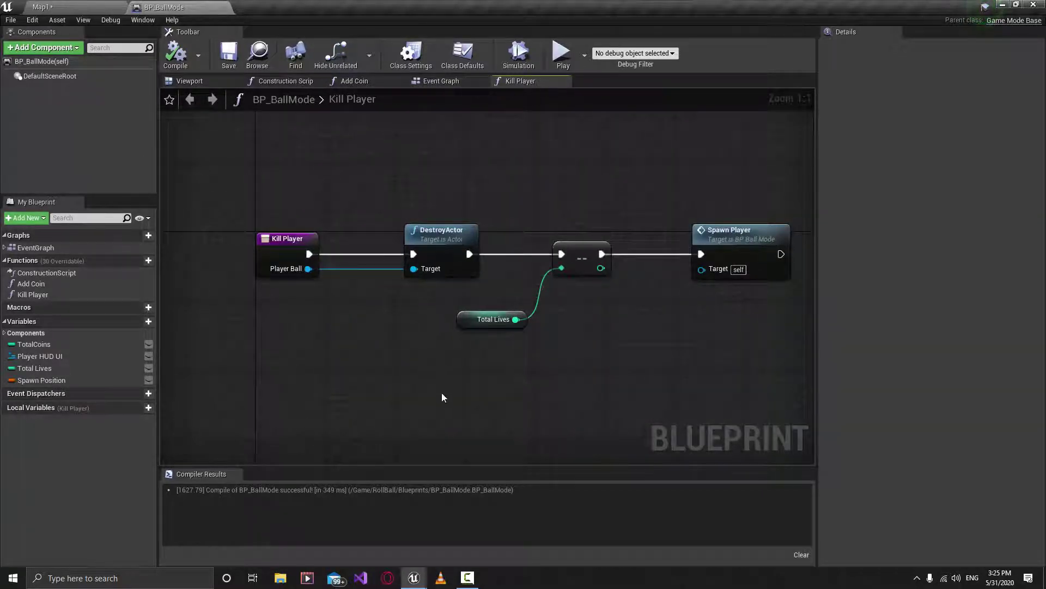
drag(440, 376, 696, 198)
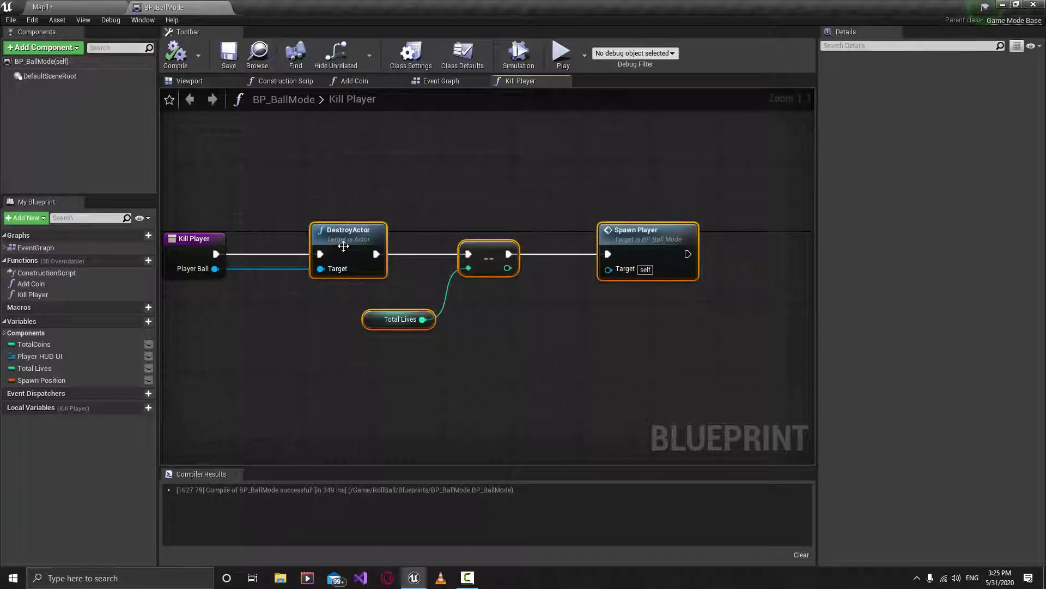
drag(344, 247, 671, 233)
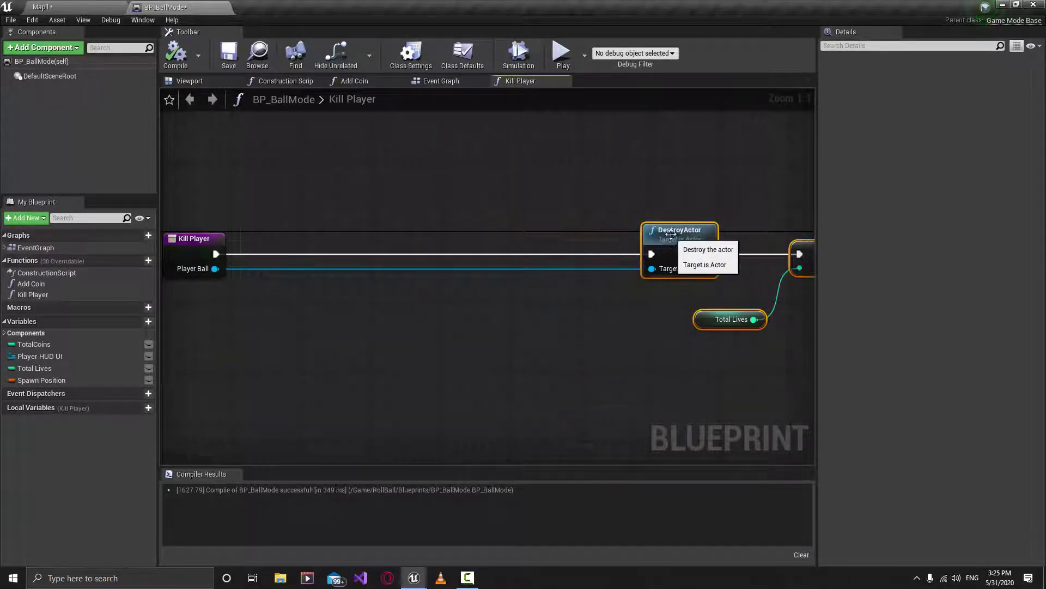
scroll(524, 184, down, 1)
right_drag(524, 183, 522, 215)
click(519, 212)
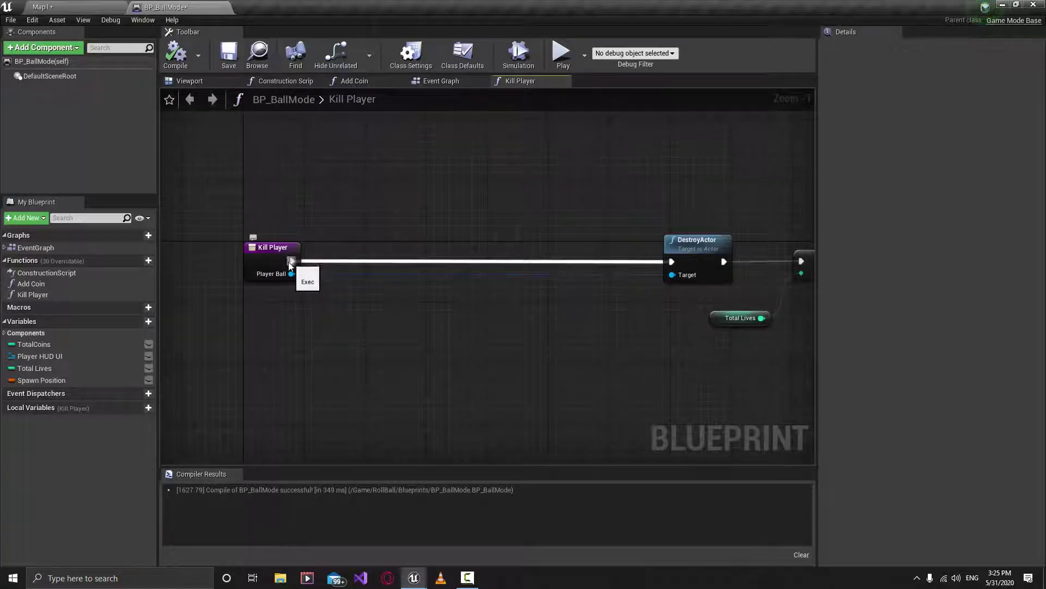
Insert a Spawn Emitter at Location node between Kill Player and DestroyActor, with P_Explosion as its emitter template
drag(292, 261, 385, 261)
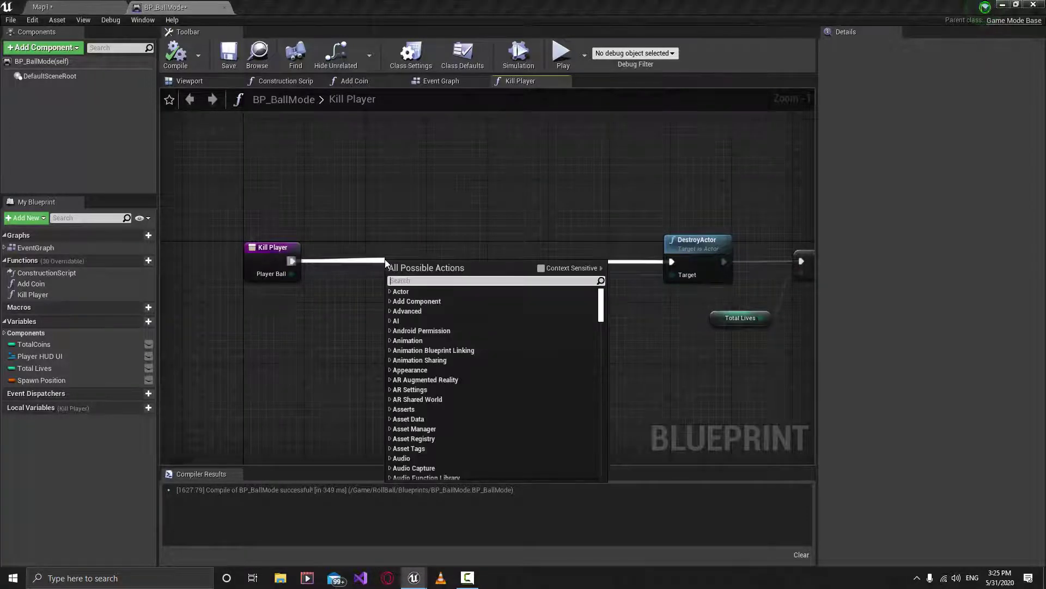
text(spawn)
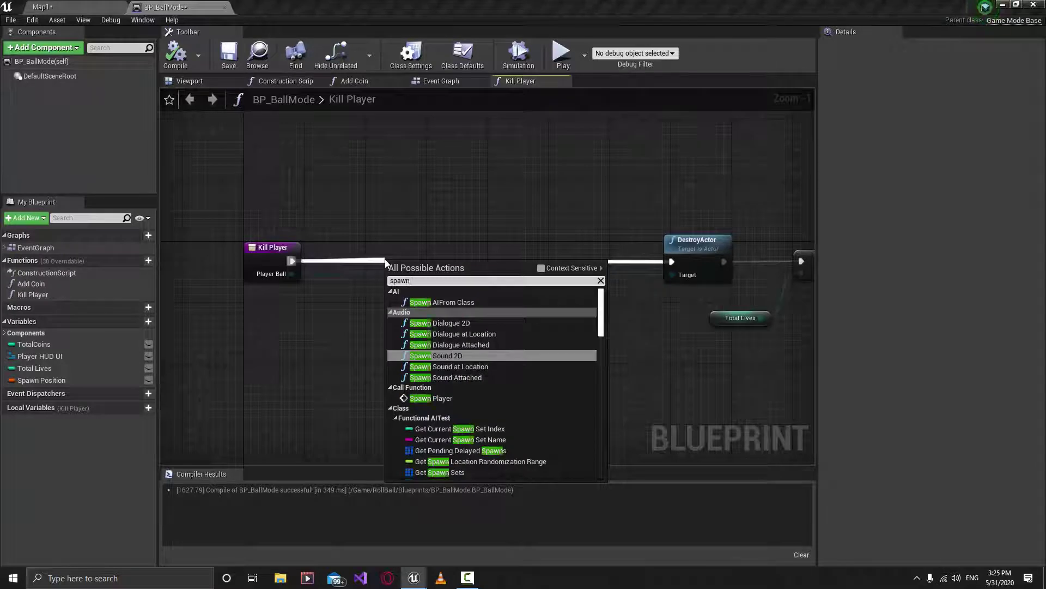
text( parti)
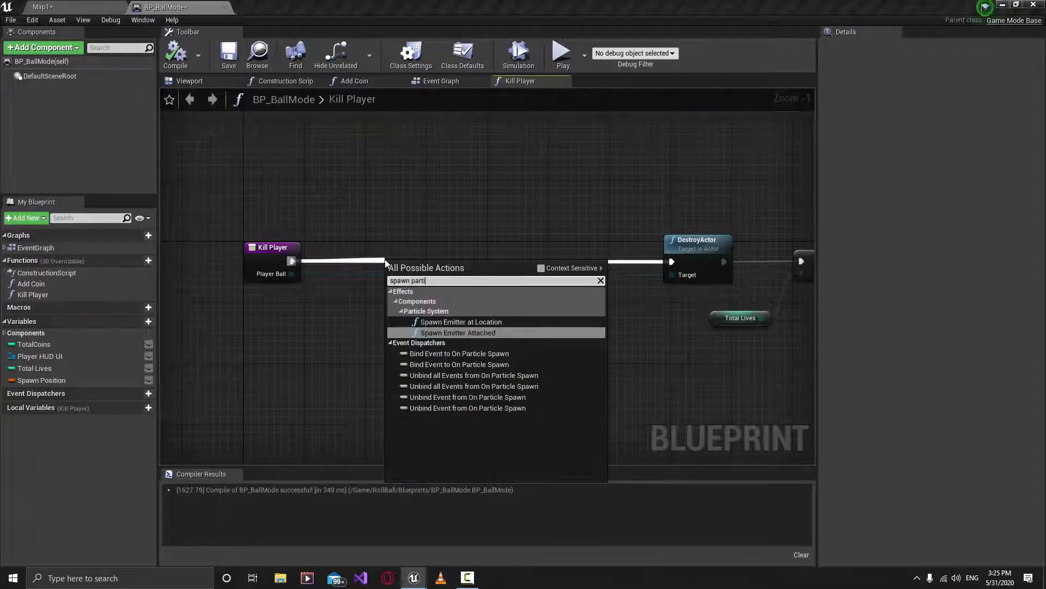
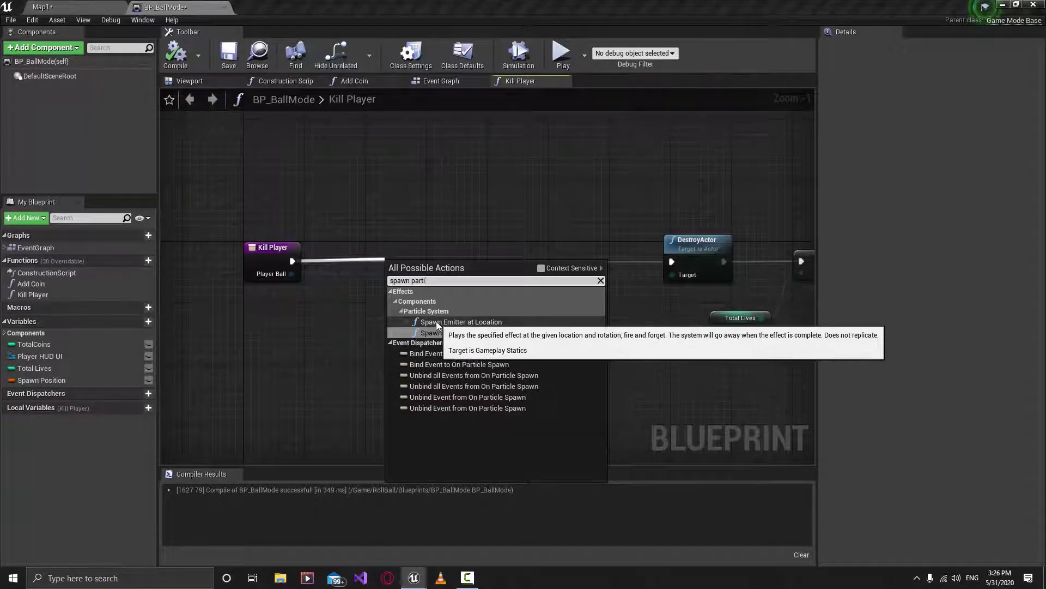
click(474, 322)
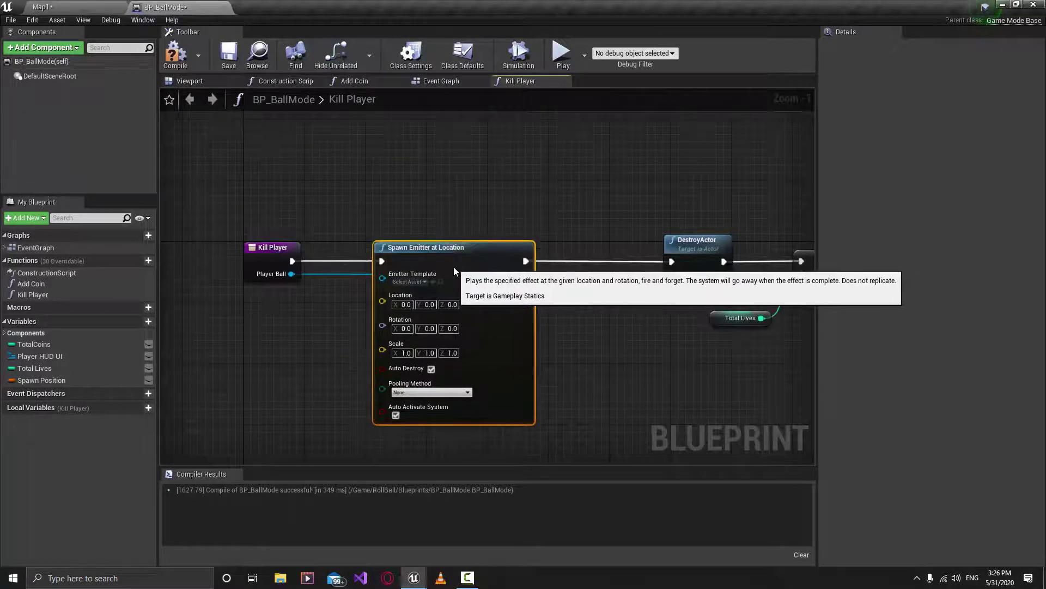
click(408, 282)
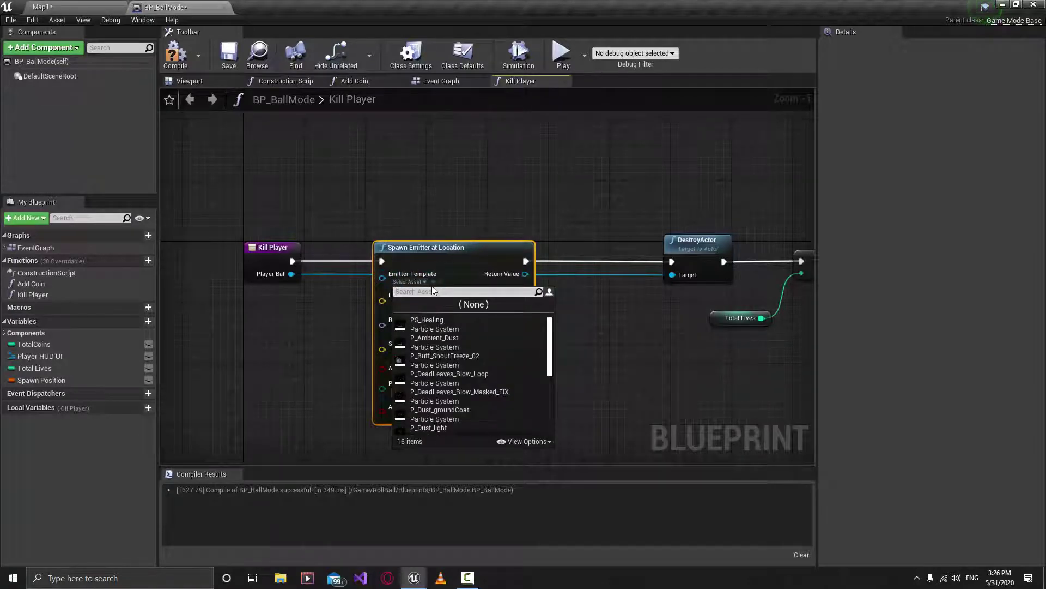
text(ecp)
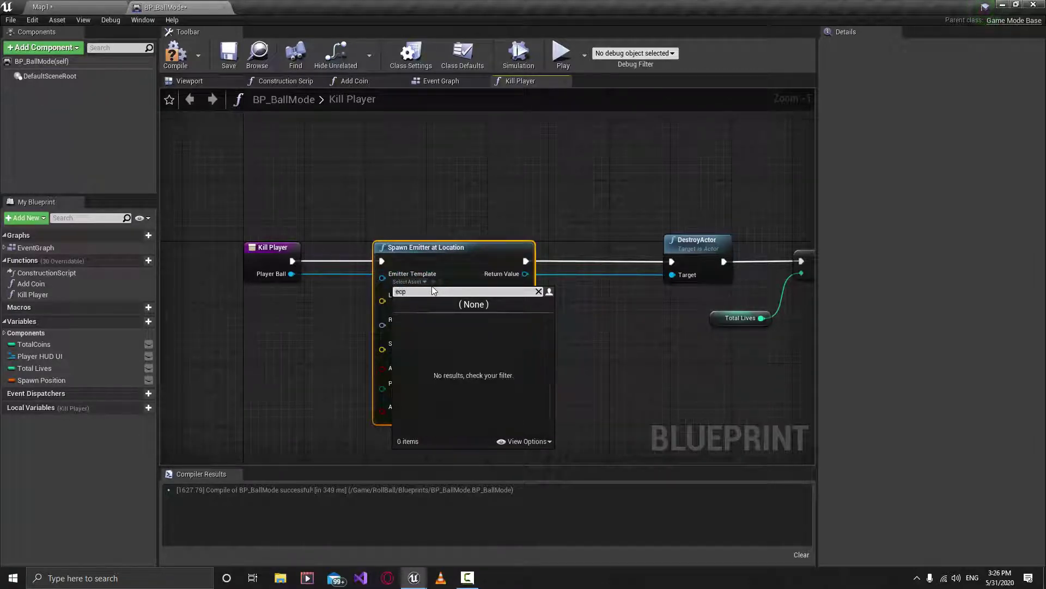
text(x)
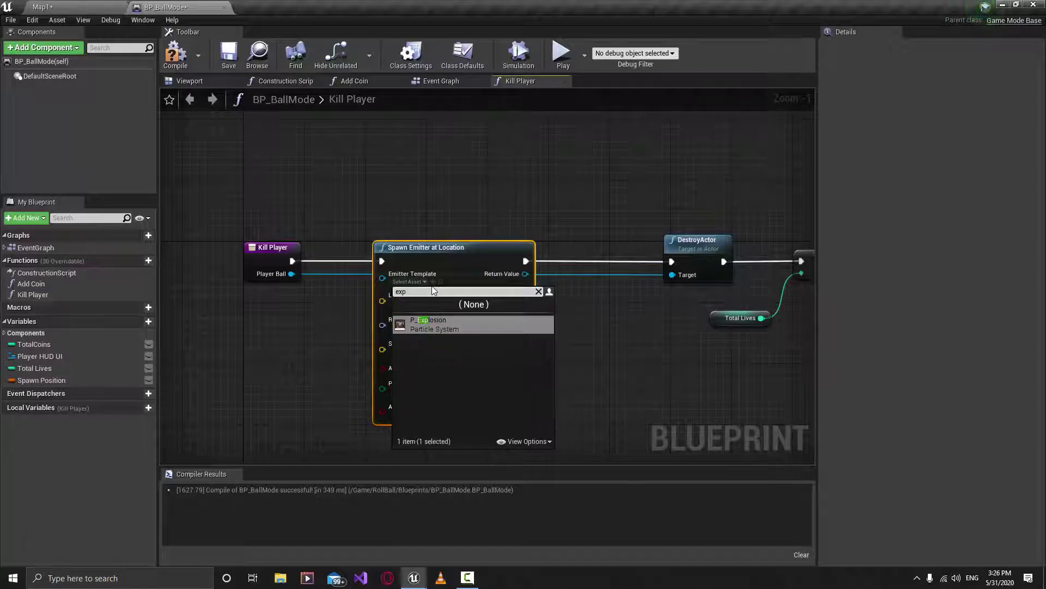
key(Return)
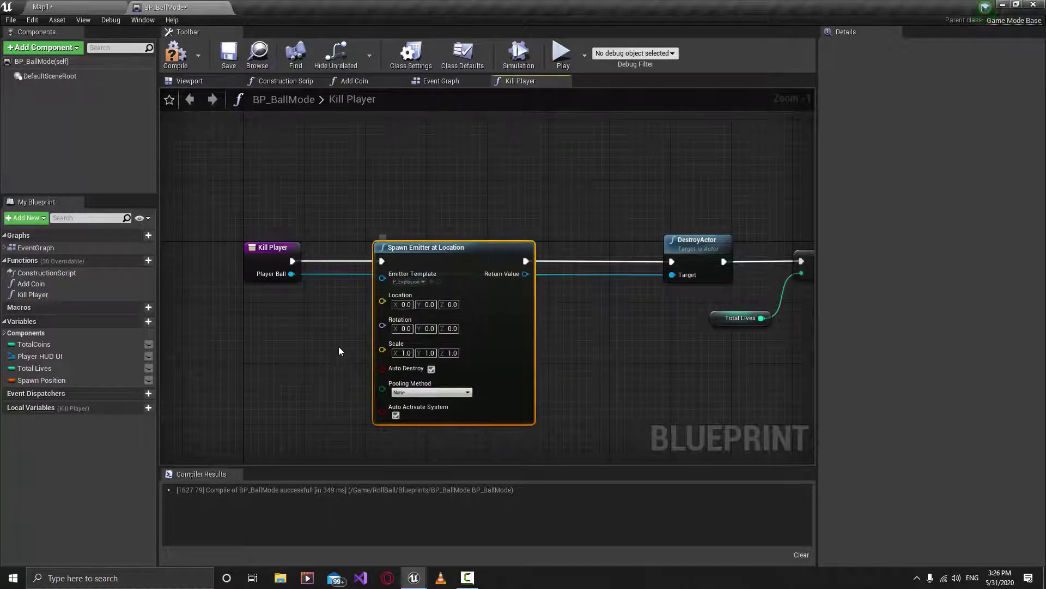
Move the Kill Player entry node further away from the Spawn Emitter at Location node
right_drag(336, 358, 366, 327)
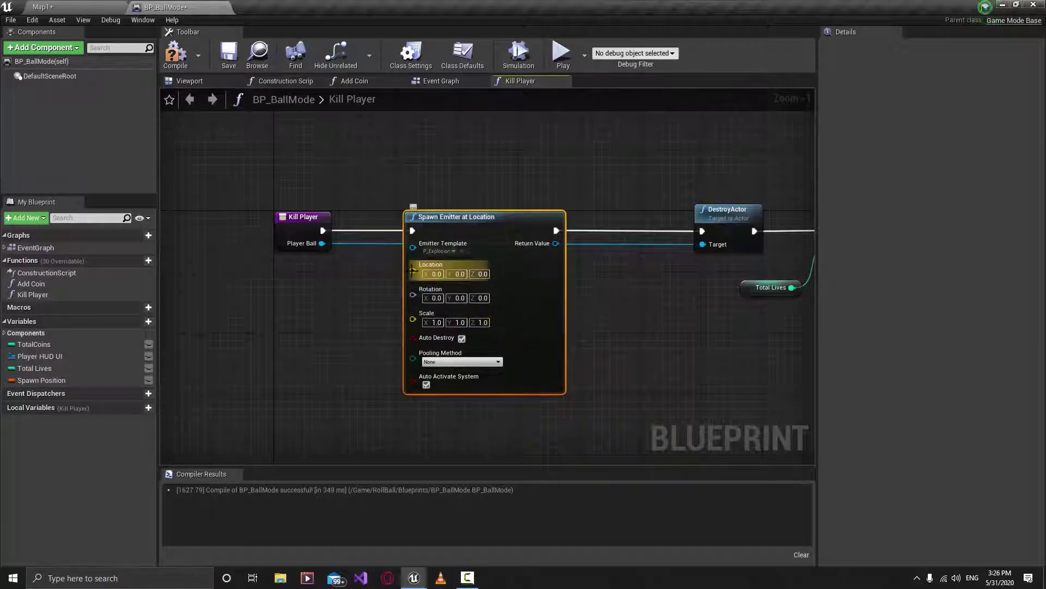
drag(295, 219, 210, 219)
right_drag(212, 226, 281, 220)
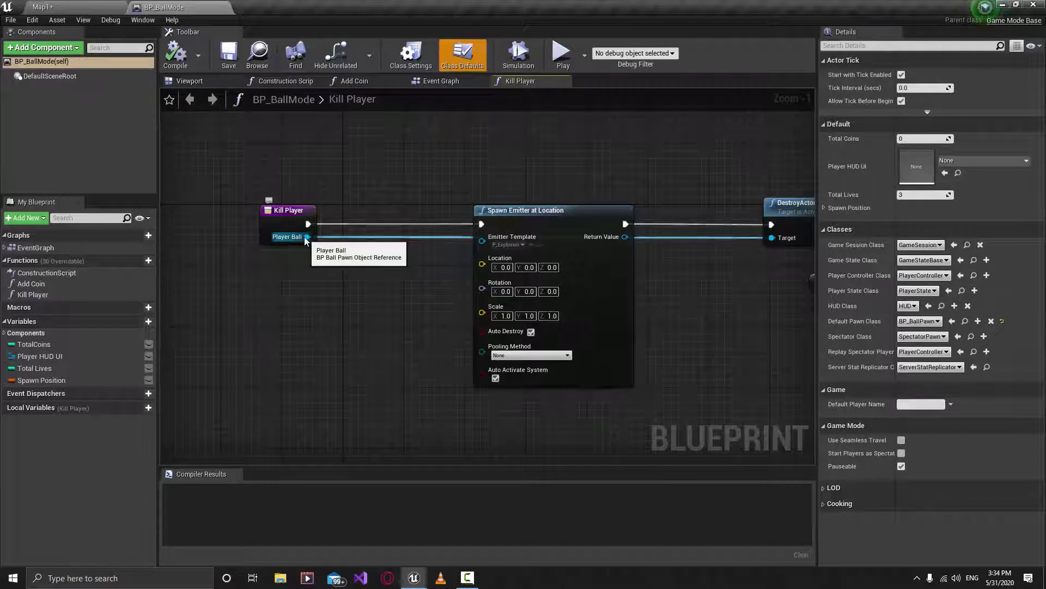
From the Player Ball output, add a GetWorldLocation node targeting its Sphere component, and compile and save BP_BallMode
drag(305, 236, 356, 302)
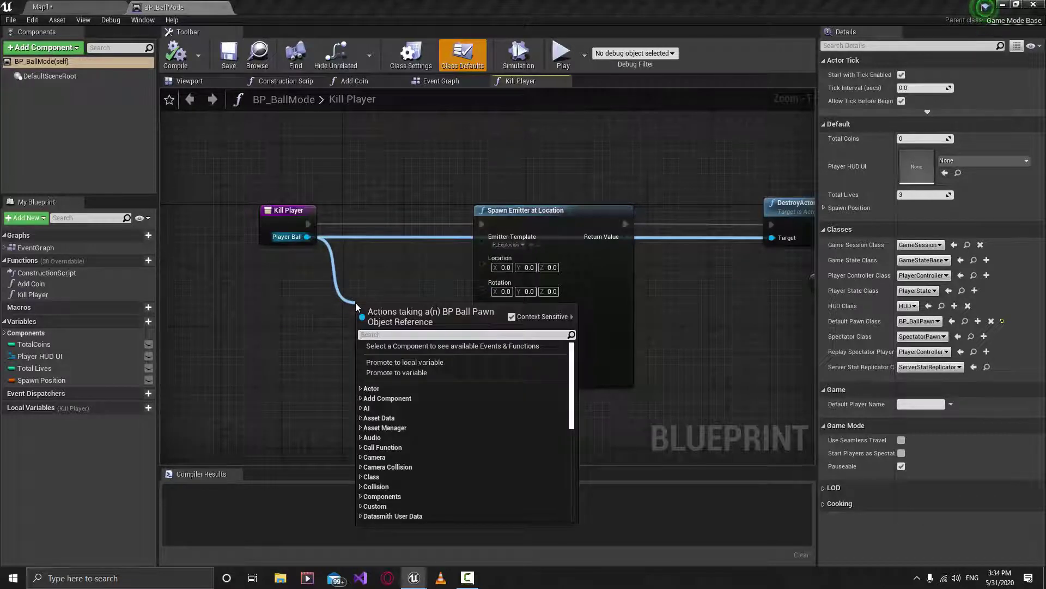
text(get)
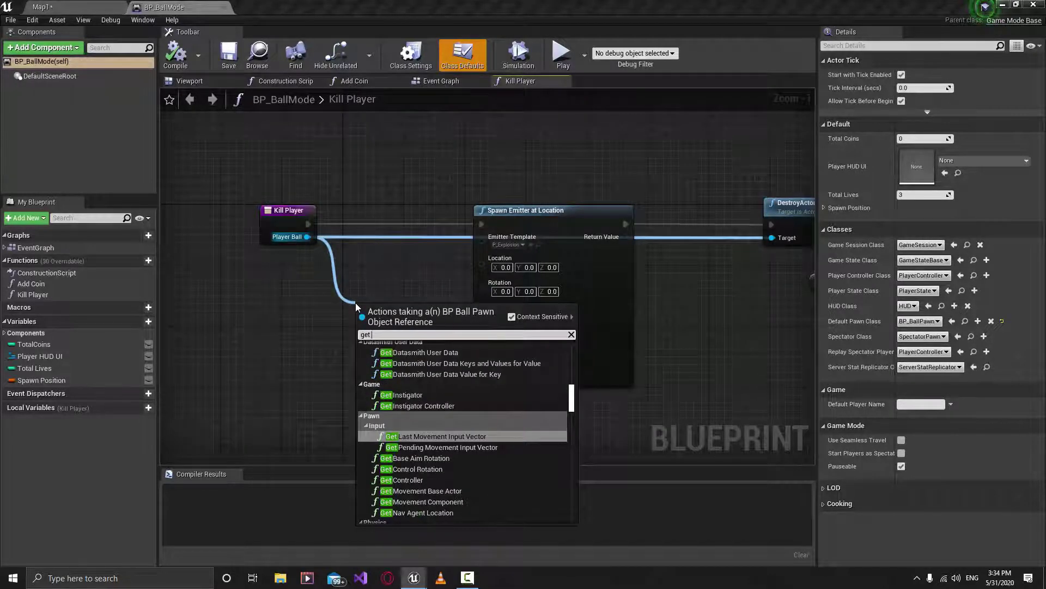
text( sphere)
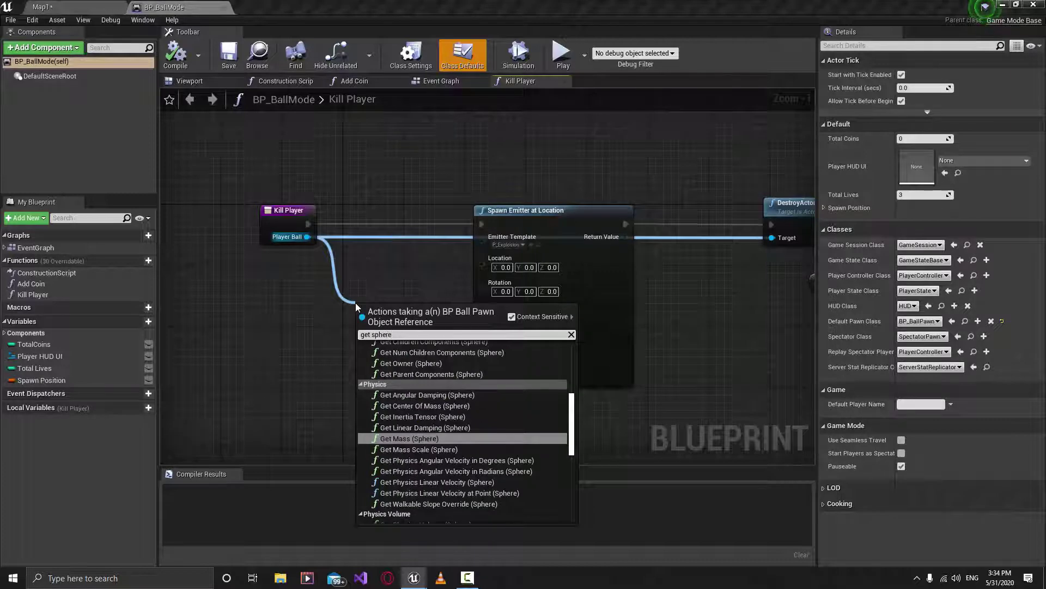
text( locati)
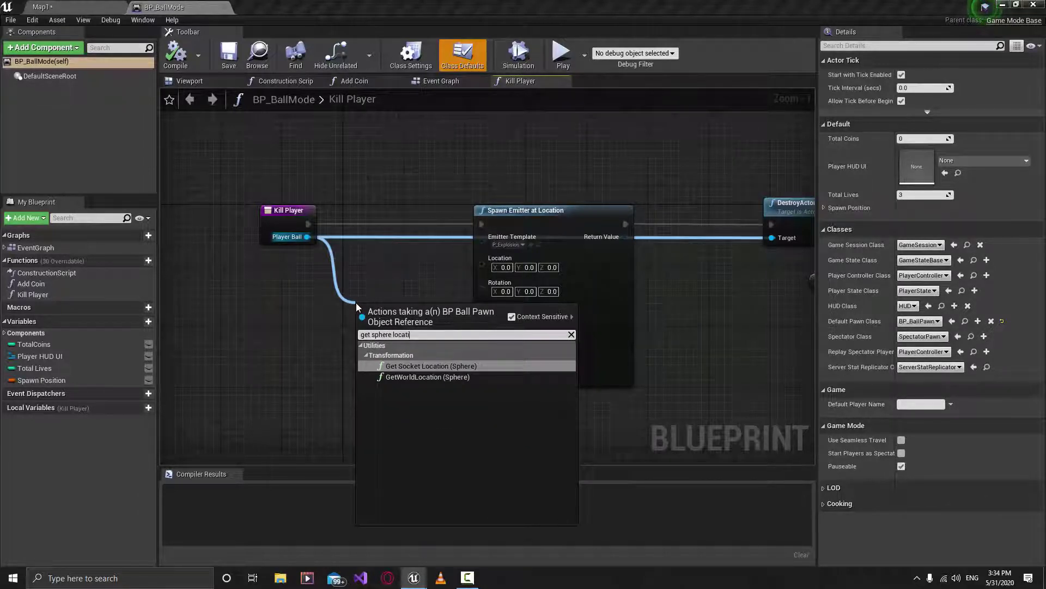
click(428, 377)
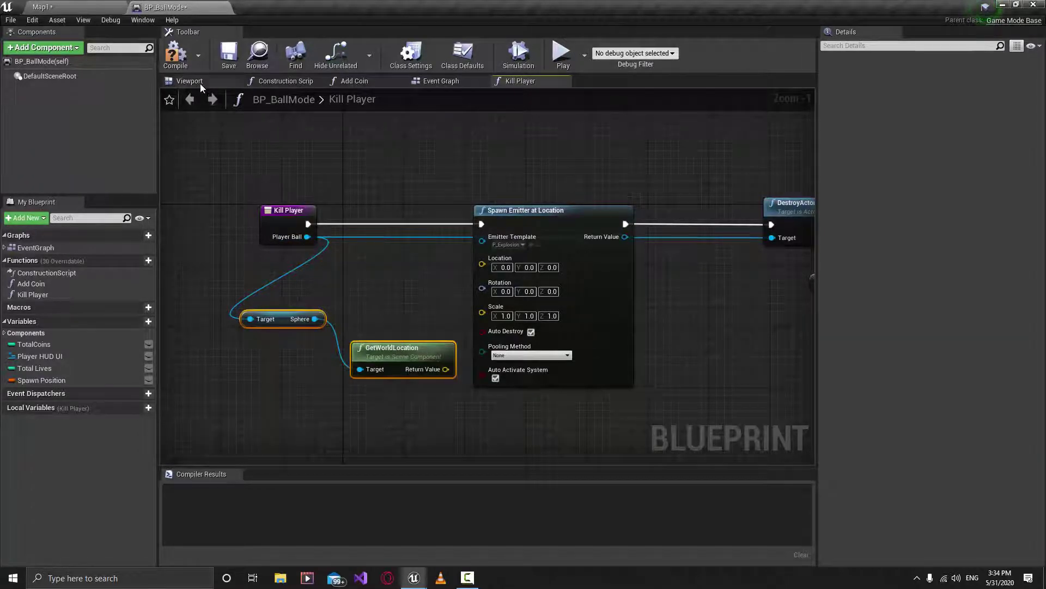
click(175, 55)
click(229, 53)
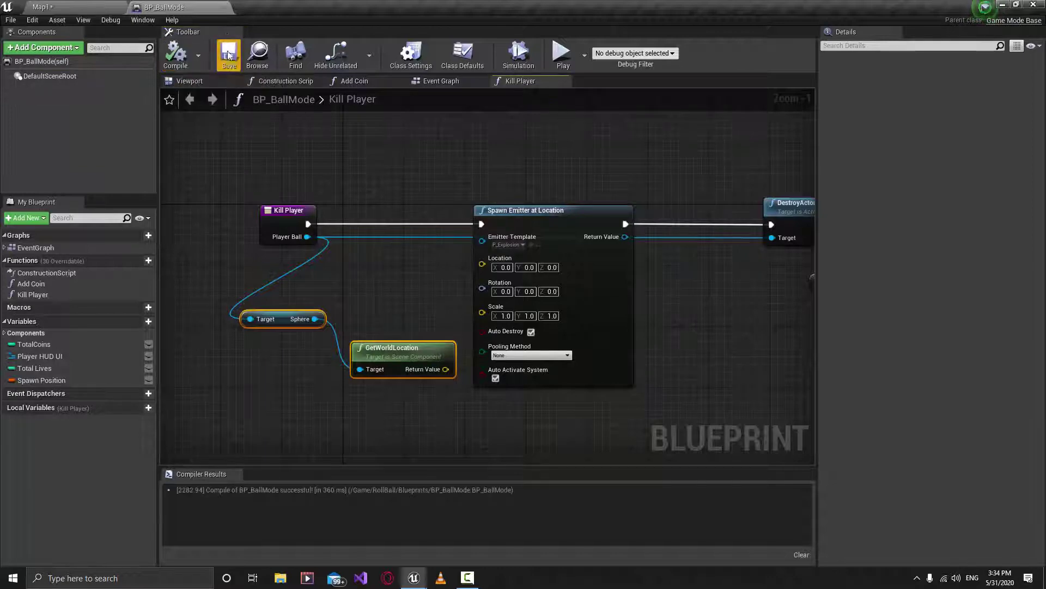
Move the Kill Player entry node further away from Spawn Emitter at Location, save BP_BallMode, and close and reopen it
click(224, 8)
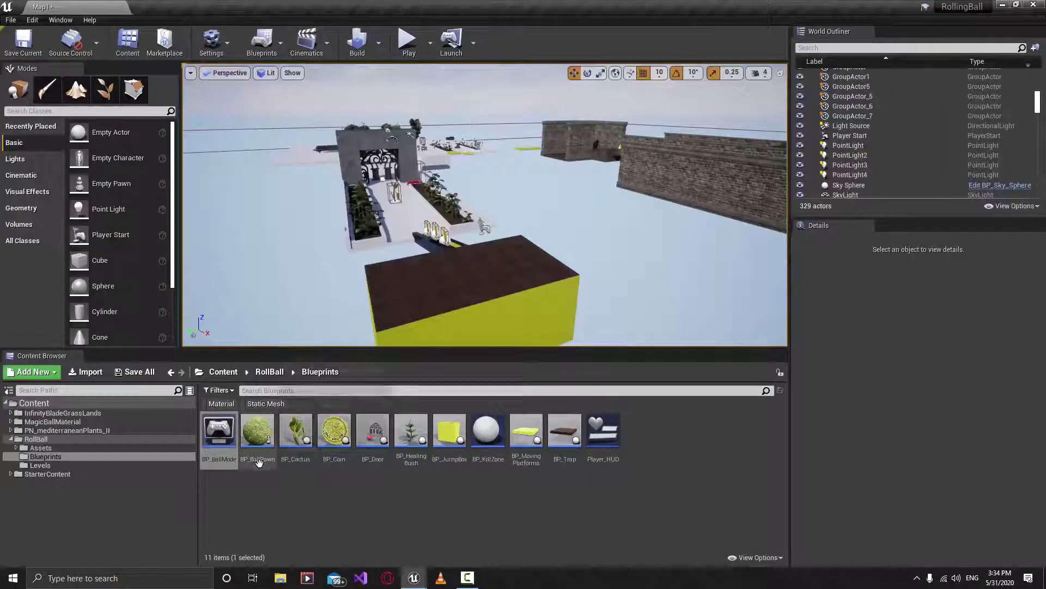
double_click(219, 430)
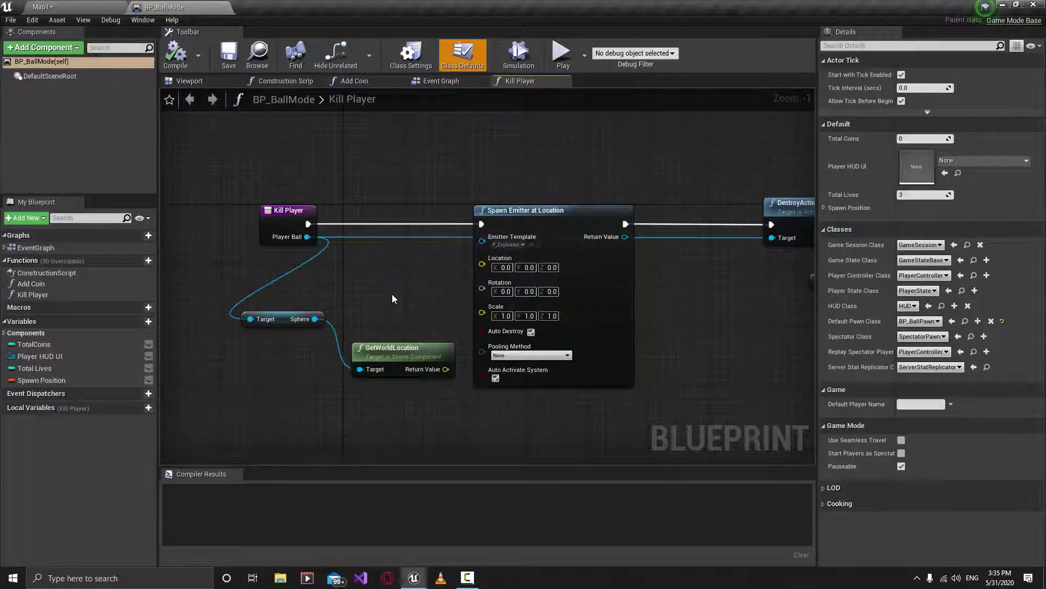
drag(289, 219, 250, 219)
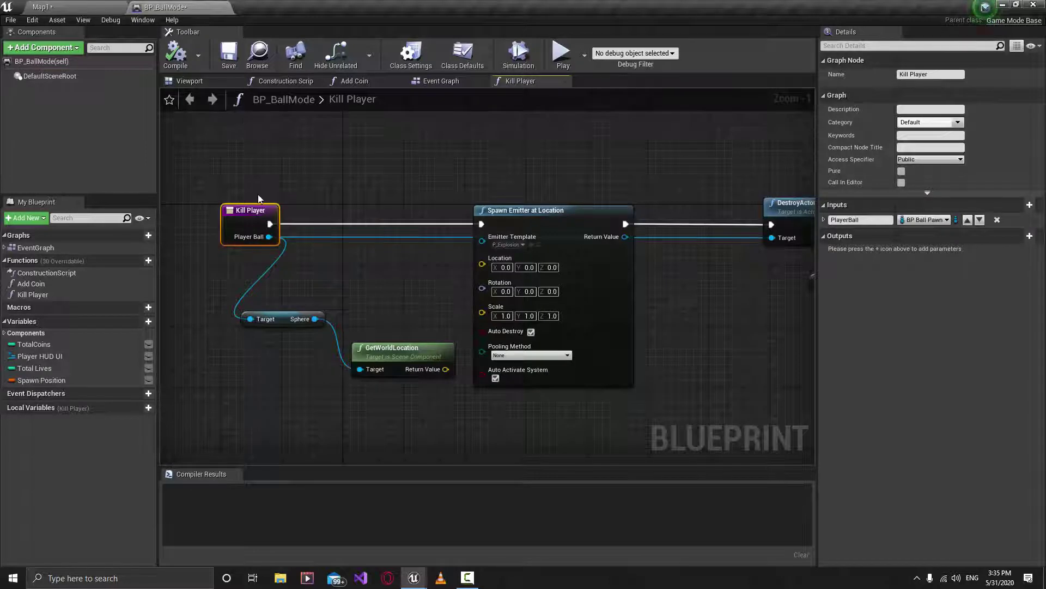
click(236, 67)
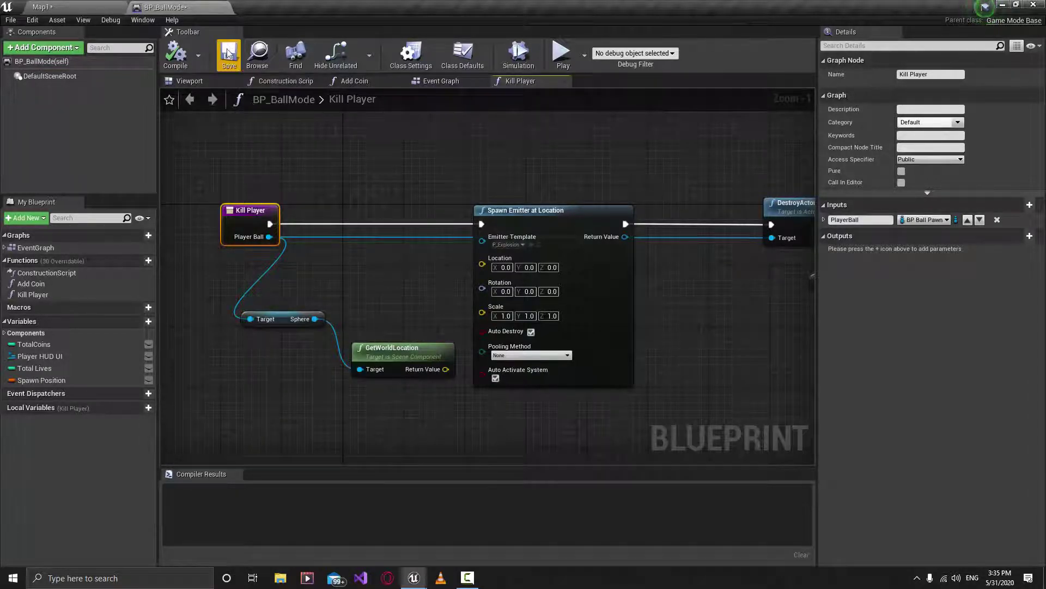
click(224, 8)
double_click(219, 436)
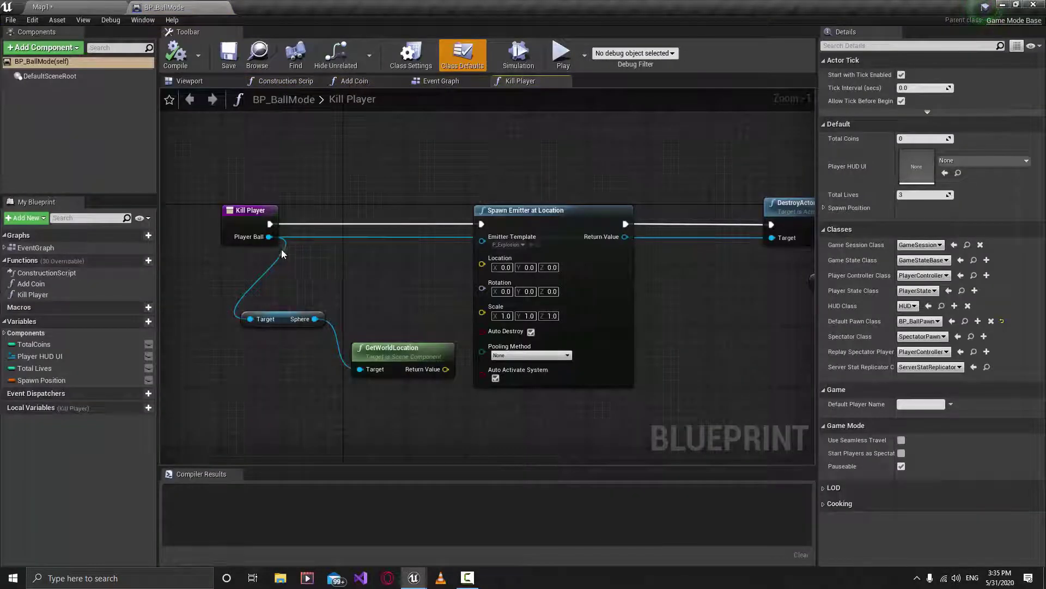
Move the GetWorldLocation node up to sit closer to level with the Sphere getter node
drag(429, 303, 289, 390)
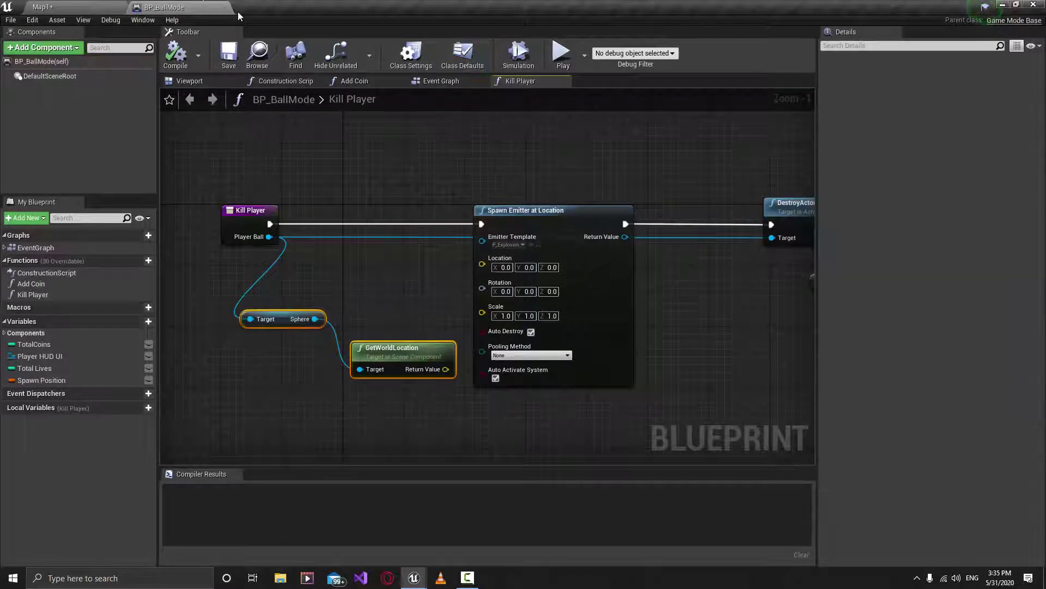
click(291, 281)
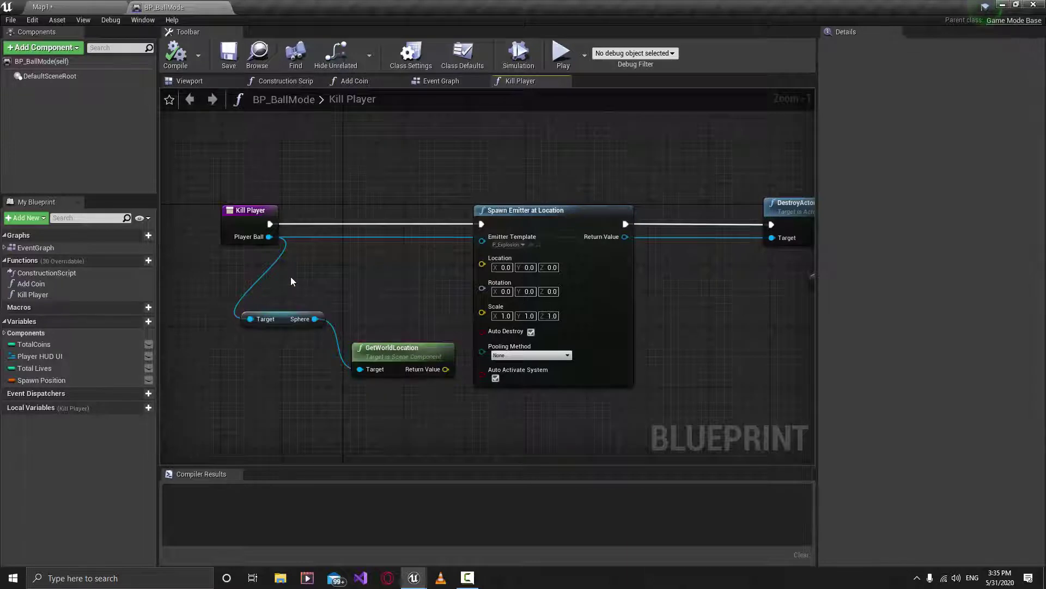
drag(274, 292, 413, 402)
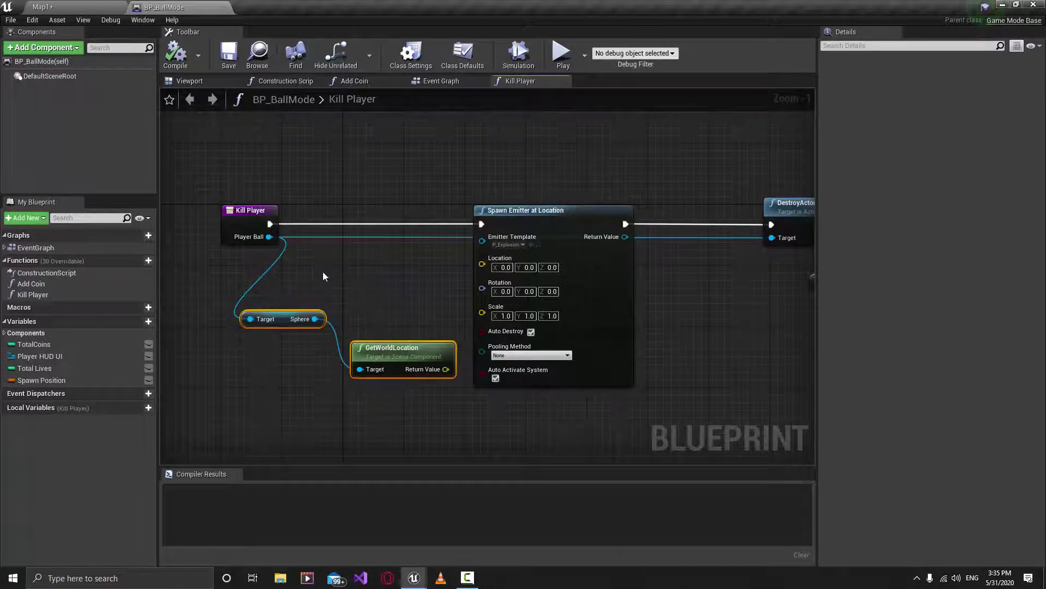
click(307, 266)
drag(396, 359, 397, 336)
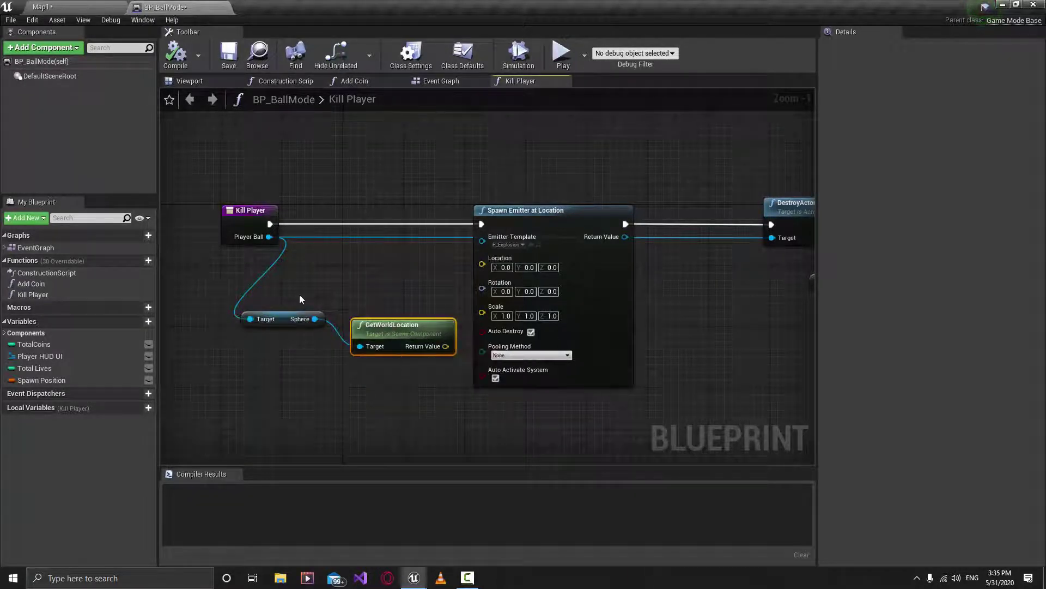
drag(309, 292, 243, 368)
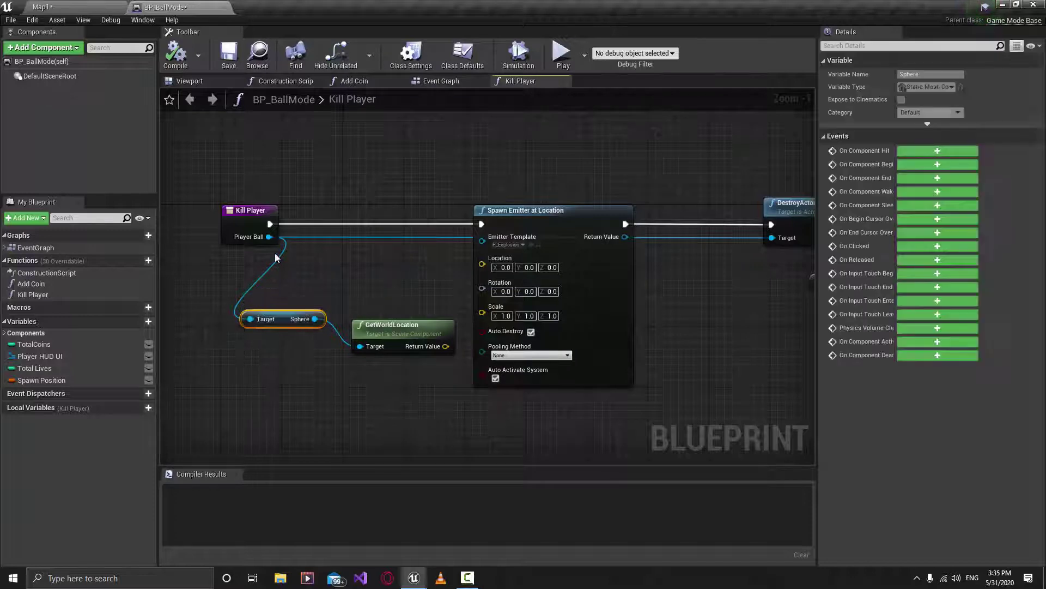
Open BP_BallPawn, examine its DefaultSceneRoot and Sphere components in the 3D preview, and close the blueprint
drag(269, 237, 334, 283)
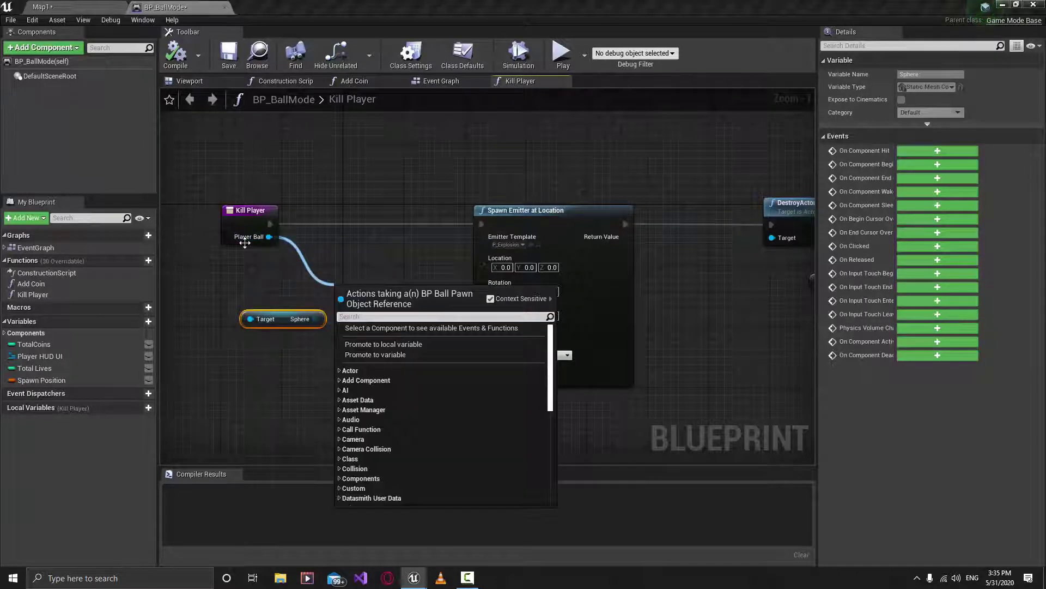
click(244, 255)
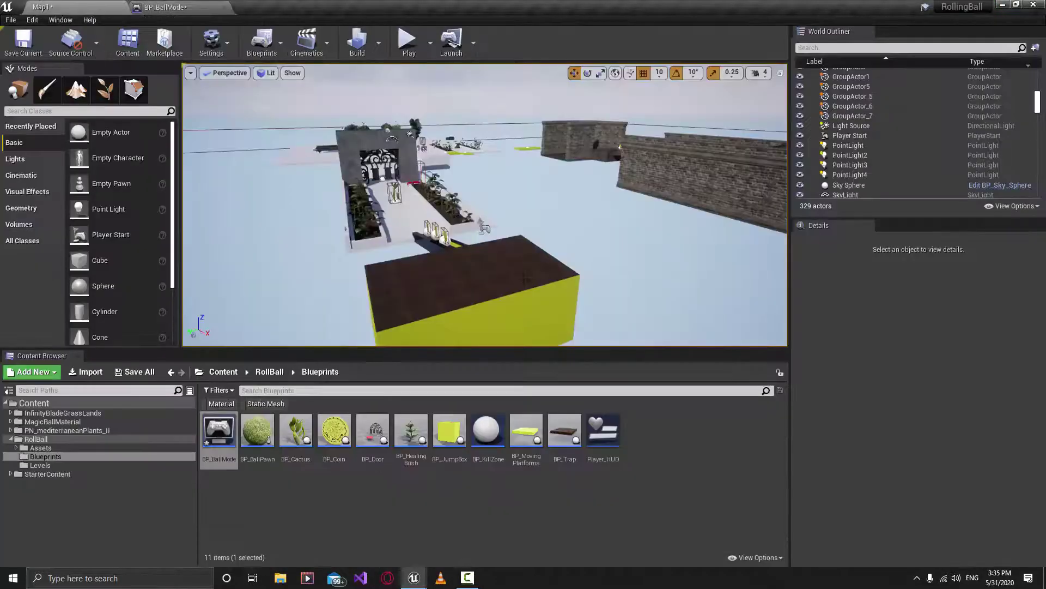
right_drag(485, 205, 488, 242)
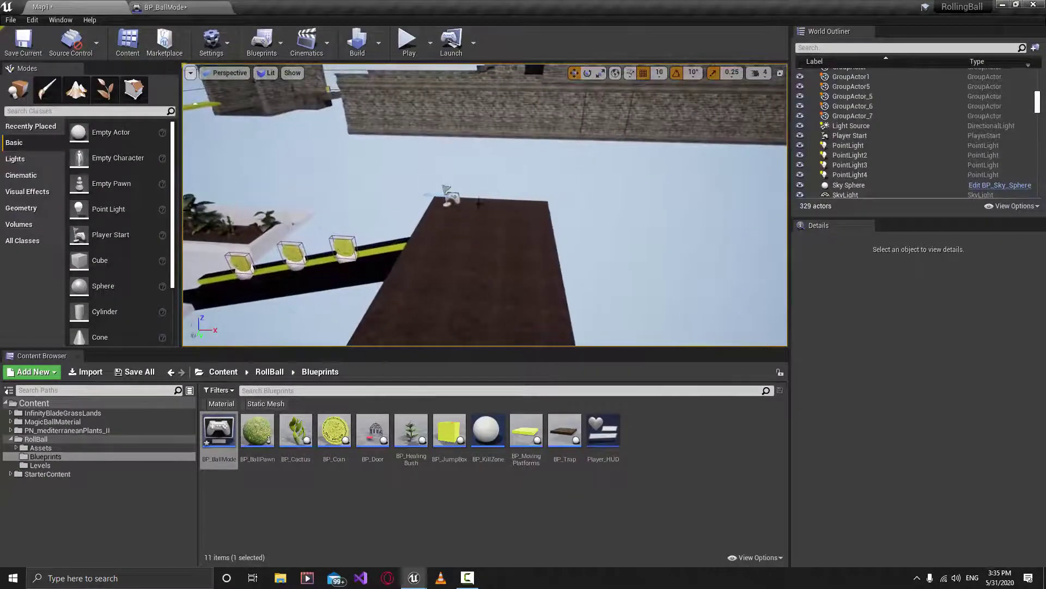
double_click(258, 436)
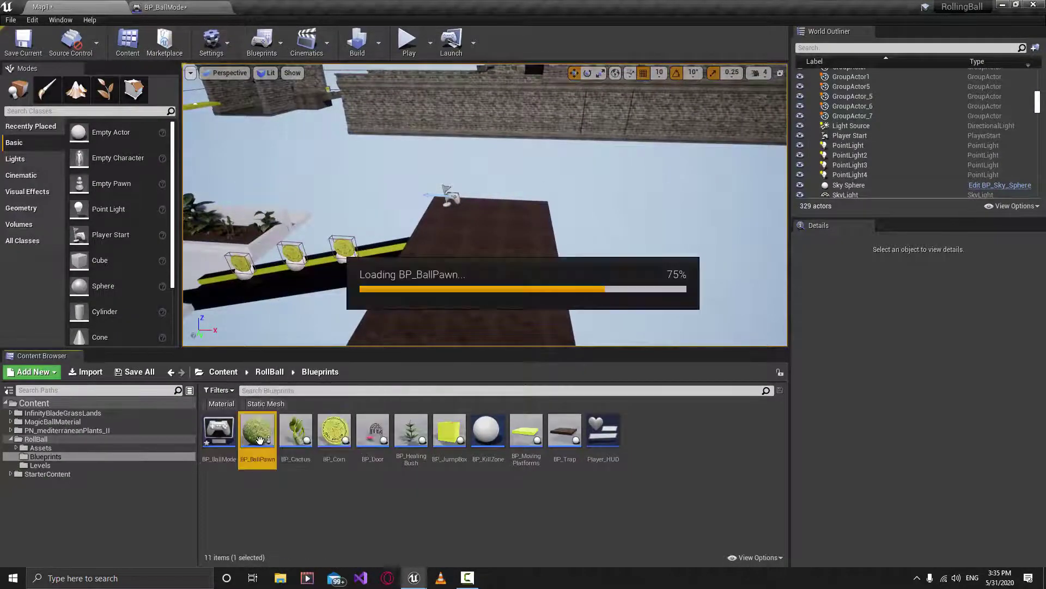
right_drag(502, 163, 502, 163)
right_drag(553, 217, 553, 216)
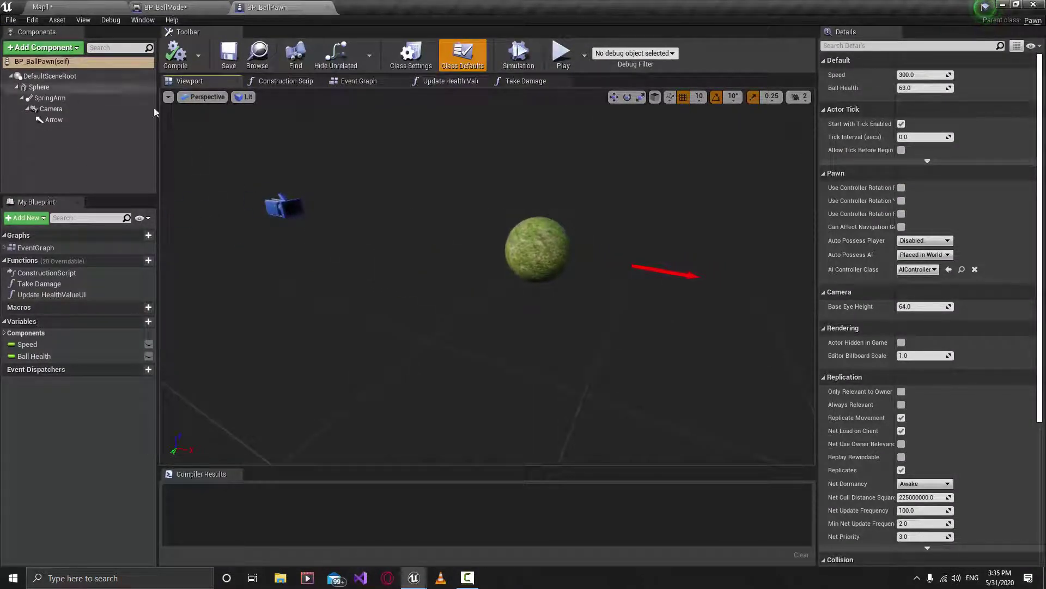
right_drag(635, 224, 635, 224)
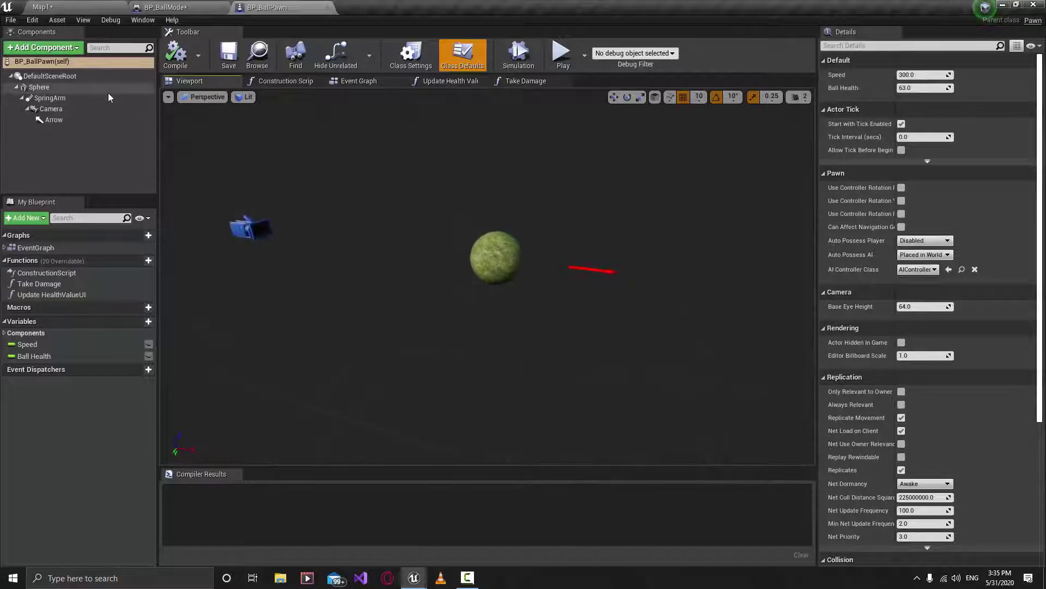
click(73, 77)
right_drag(389, 224, 390, 223)
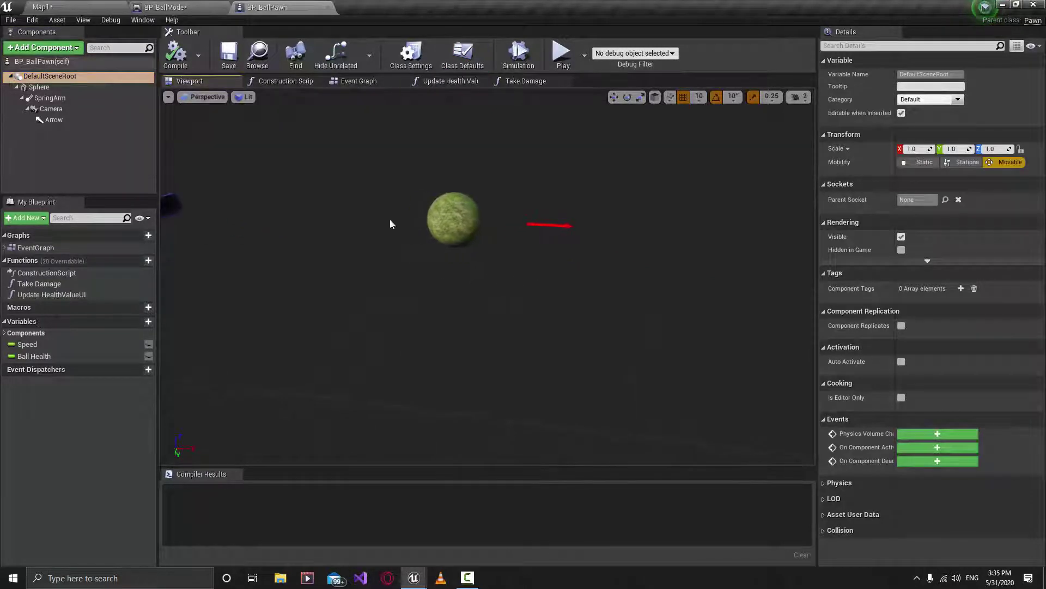
click(434, 230)
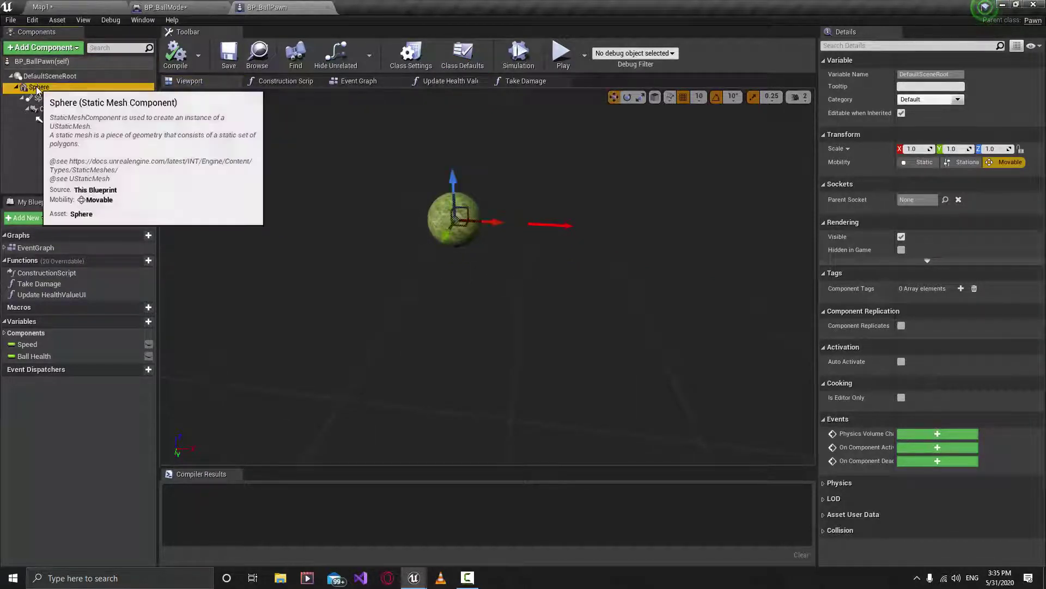
right_drag(568, 212, 521, 230)
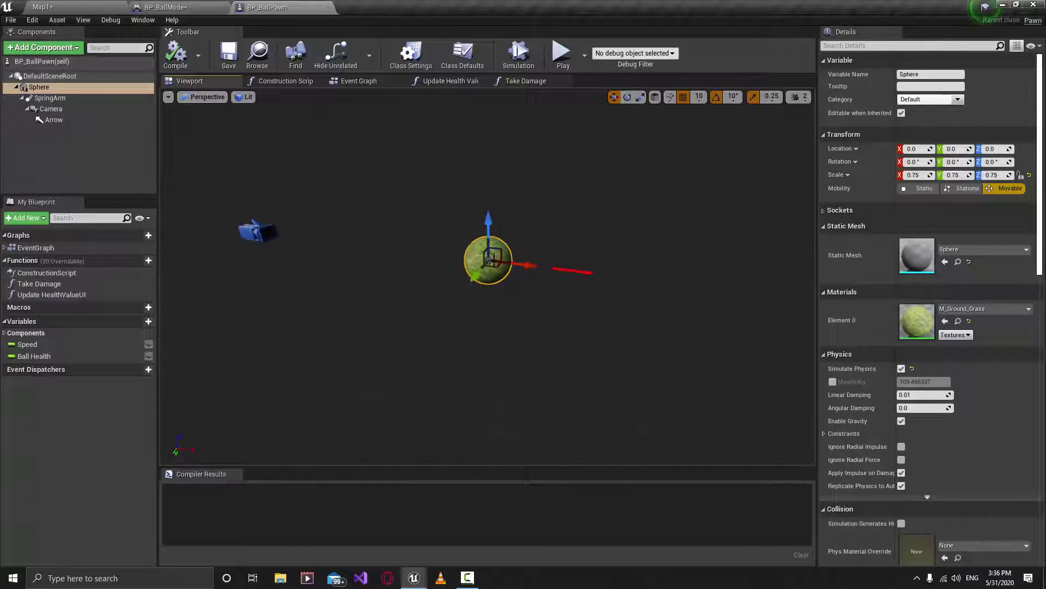
click(39, 87)
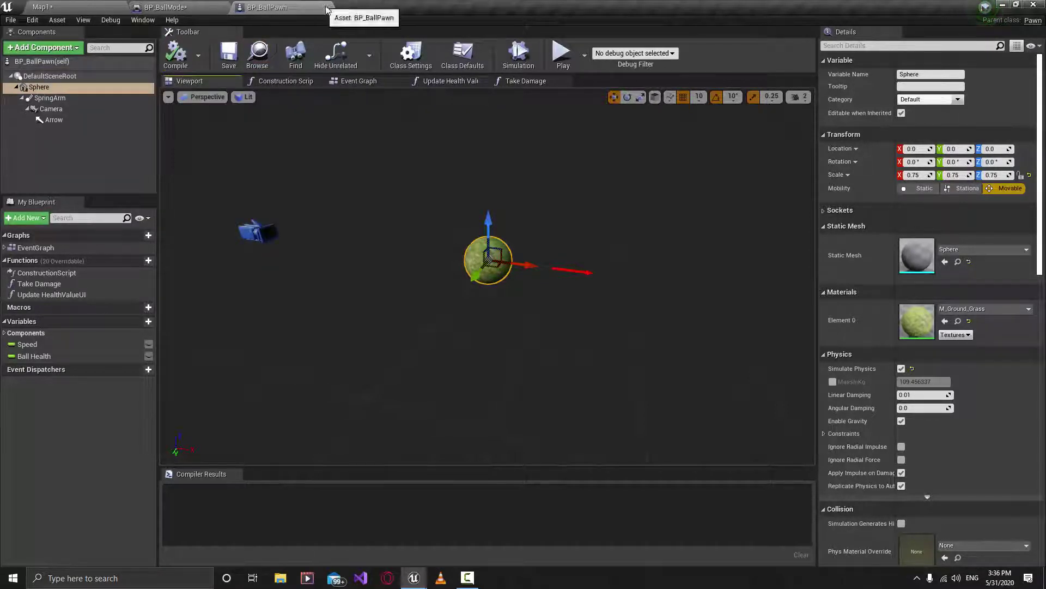
middle_click(303, 12)
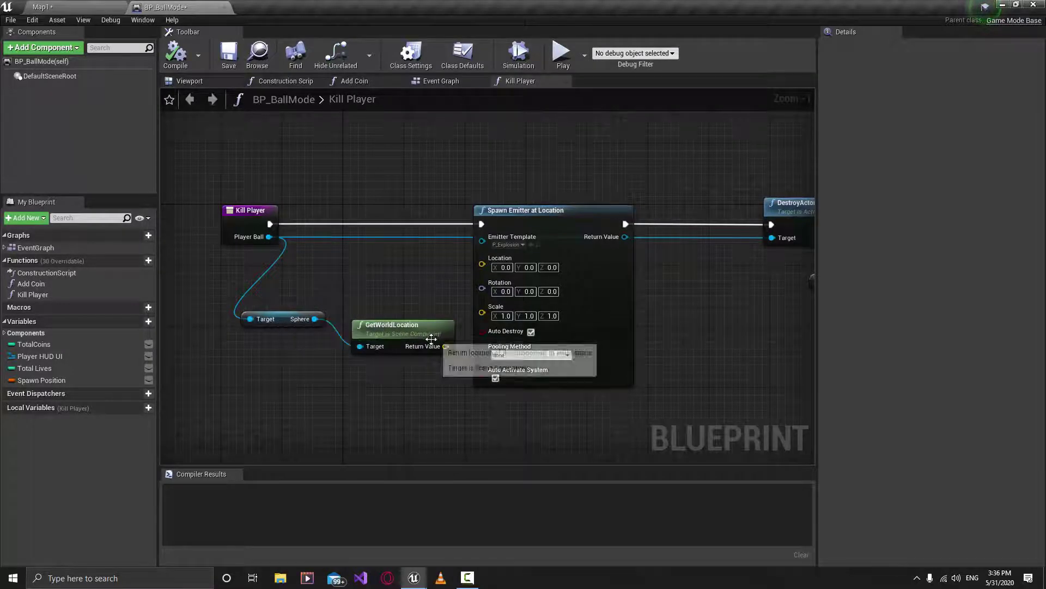
Connect GetWorldLocation's Return Value to the emitter's Location input, and shift DestroyActor and all nodes after it further away
drag(431, 339, 483, 264)
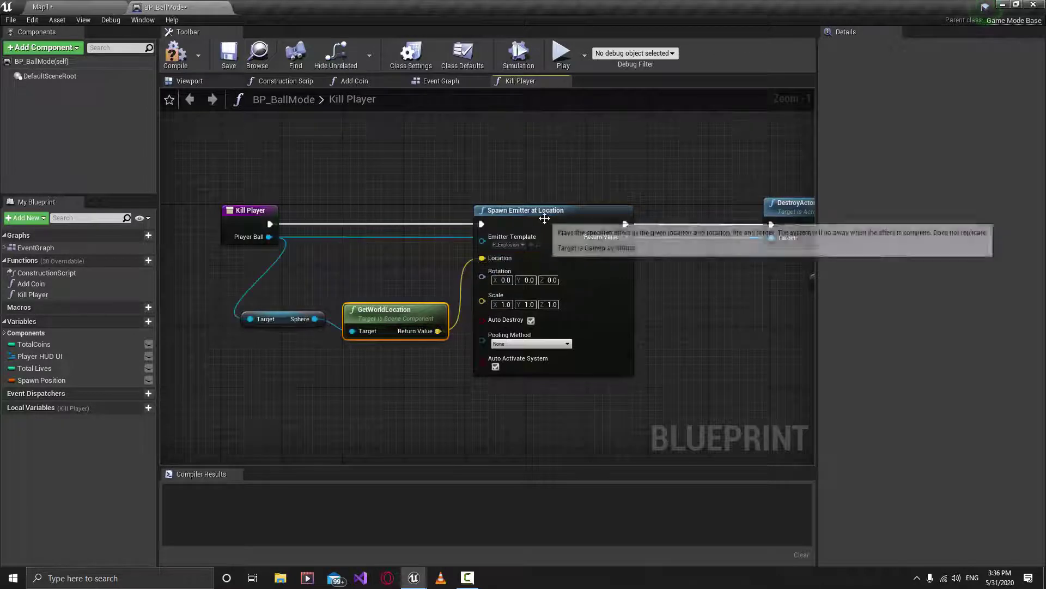
right_drag(545, 219, 420, 234)
scroll(554, 337, down, 5)
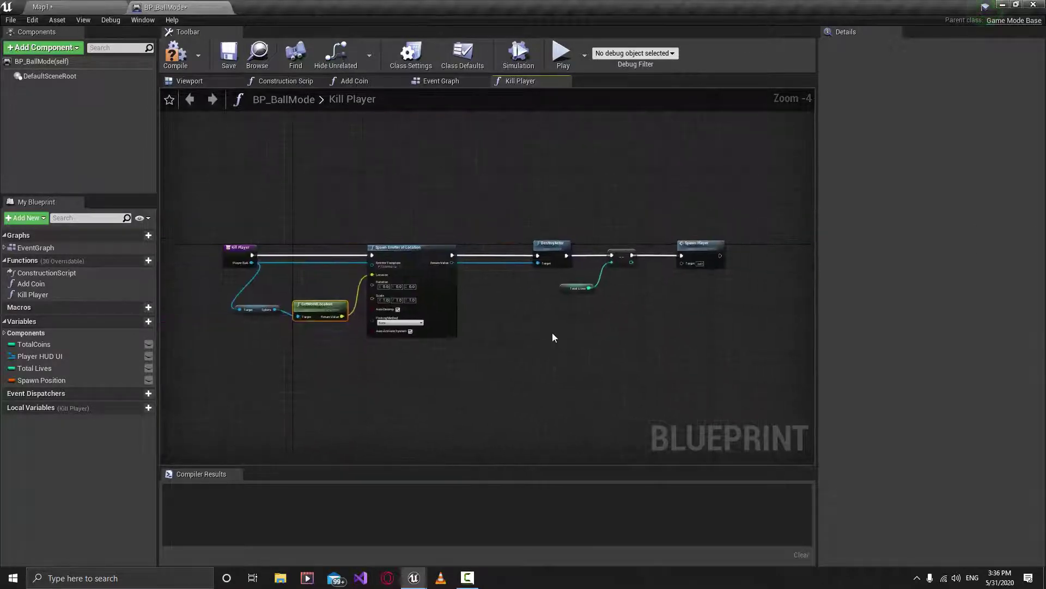
drag(553, 337, 714, 206)
drag(560, 252, 651, 252)
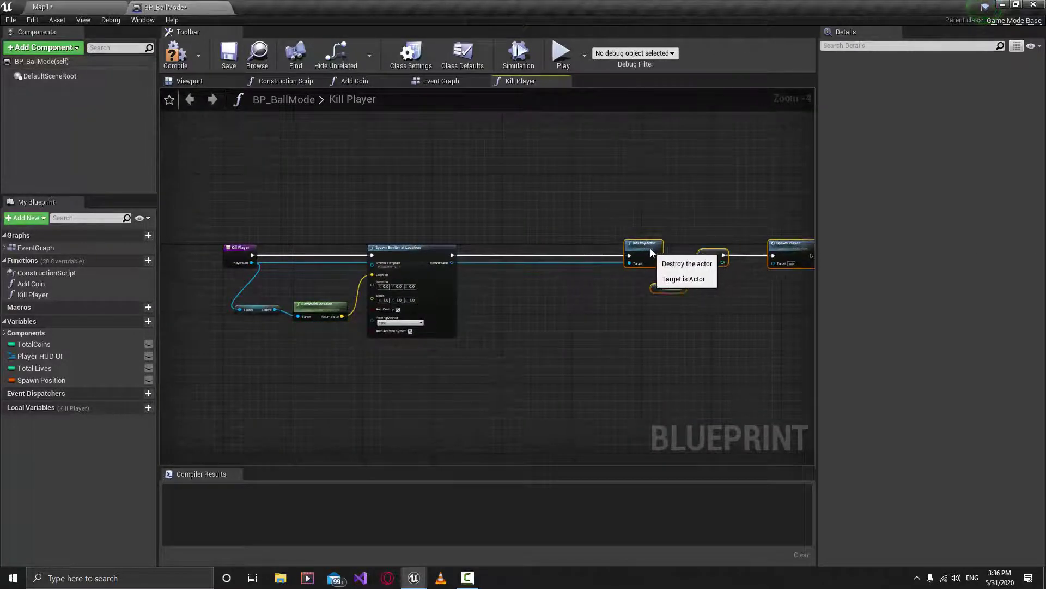
Insert a Spawn Sound at Location node between Spawn Emitter at Location and DestroyActor in the Kill Player function
scroll(507, 296, up, 3)
right_drag(364, 259, 513, 272)
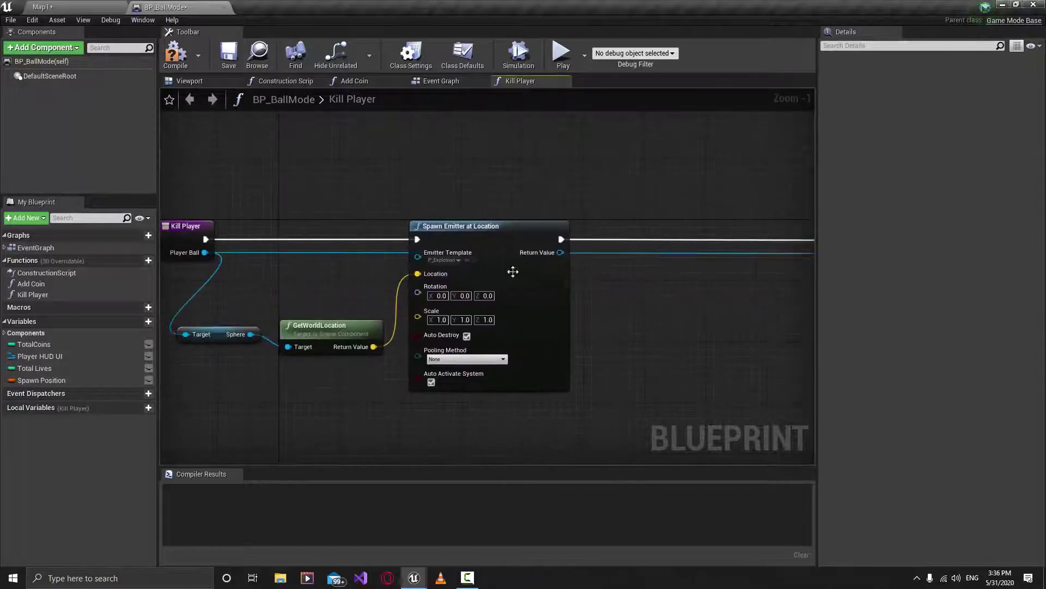
right_drag(420, 270, 436, 272)
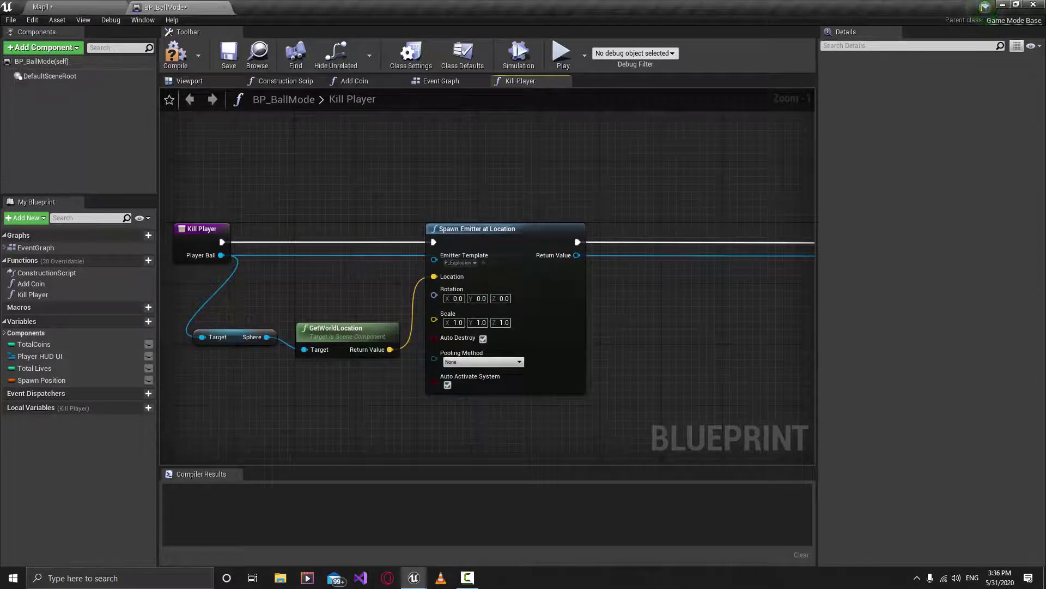
click(665, 338)
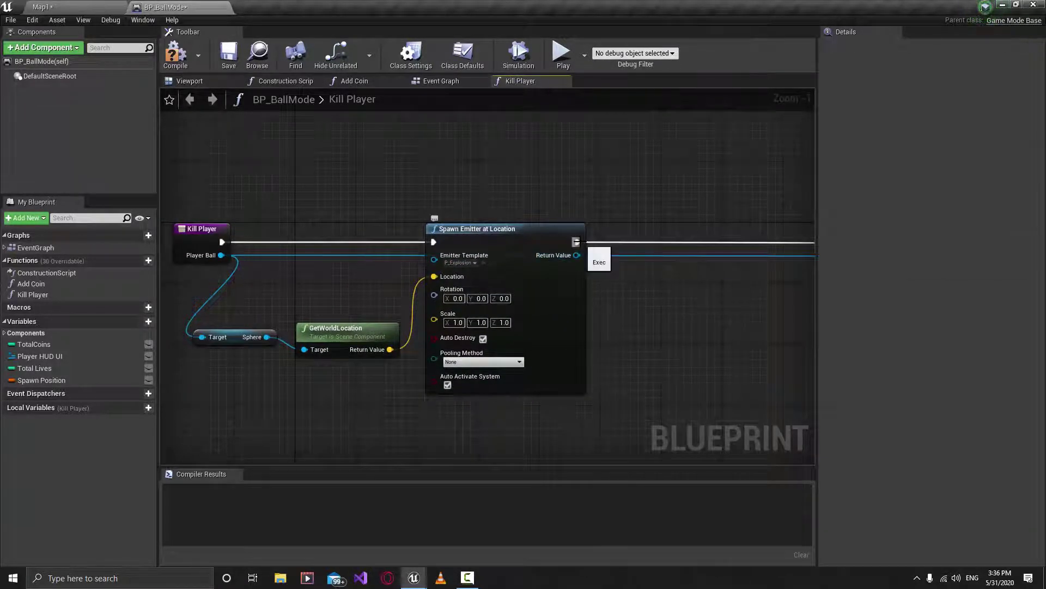
drag(576, 241, 694, 243)
text(s)
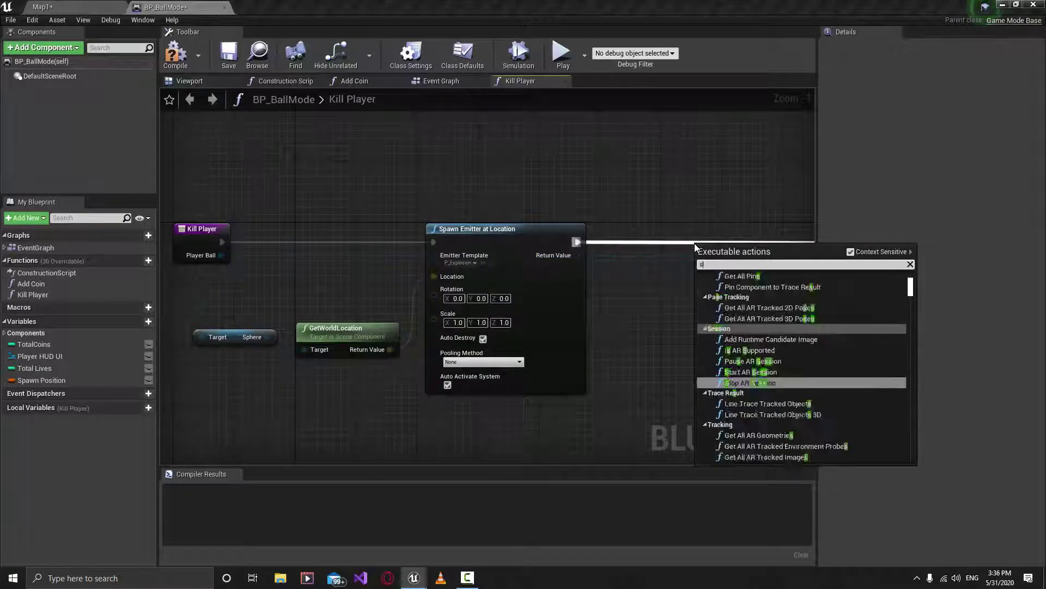
text(pawn)
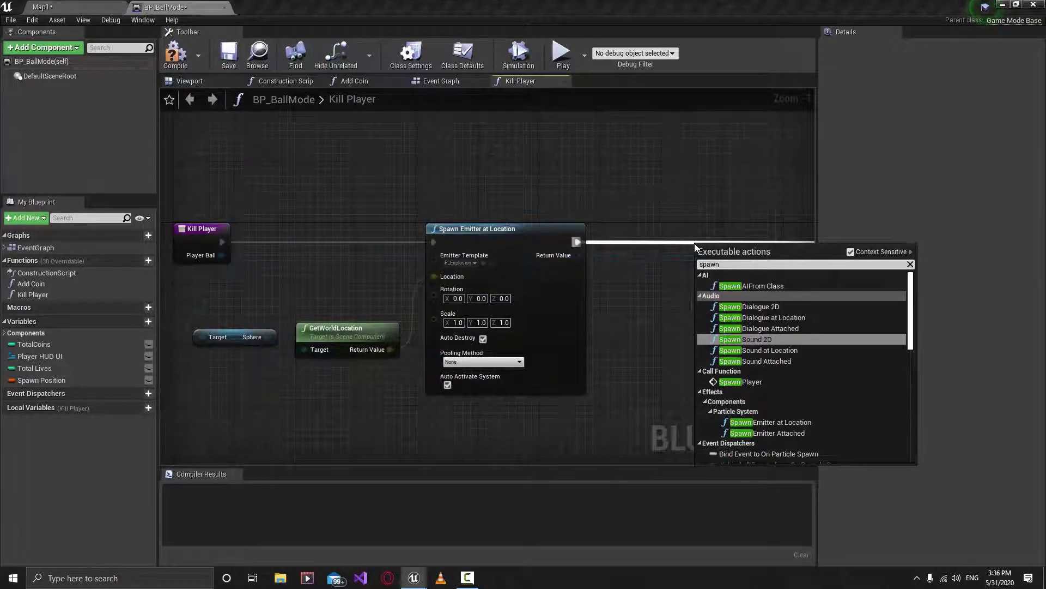
click(774, 350)
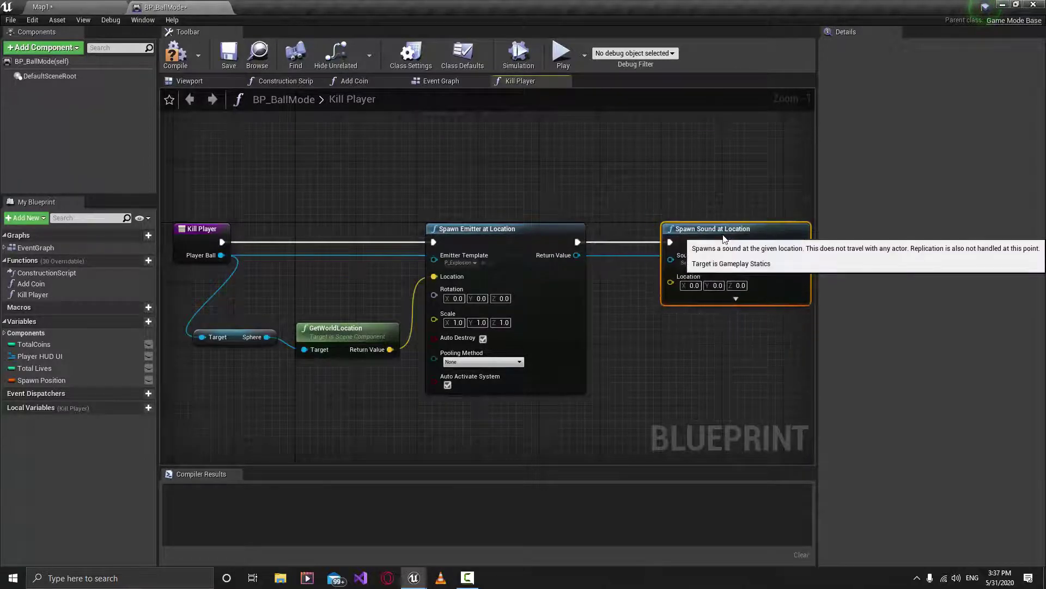
Set the Spawn Sound node's Sound to Explosion_Cue and connect GetWorldLocation's Return Value to its Location input
right_drag(724, 197, 634, 181)
click(606, 246)
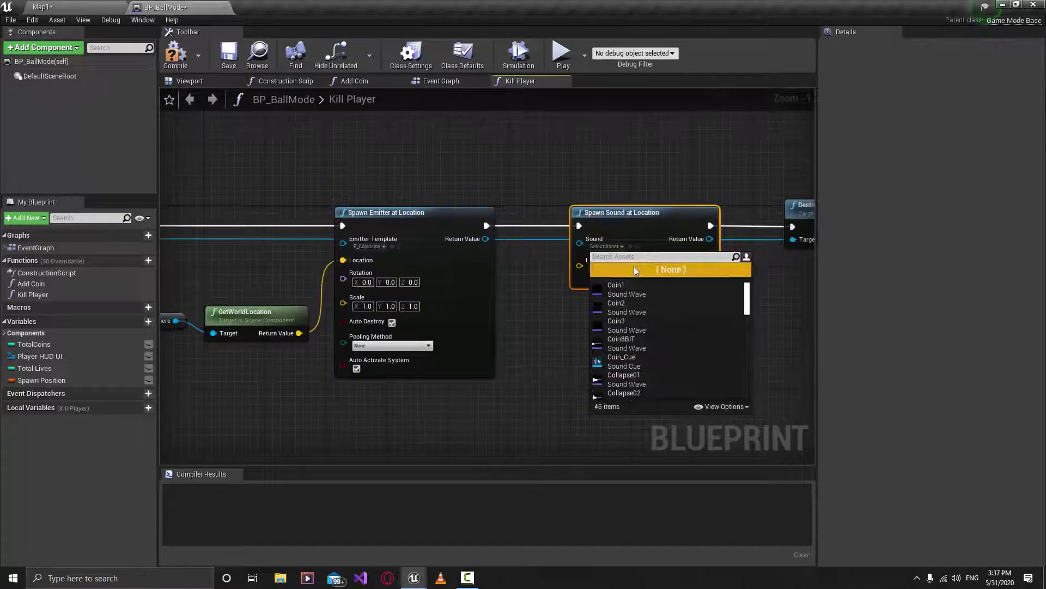
text(expl)
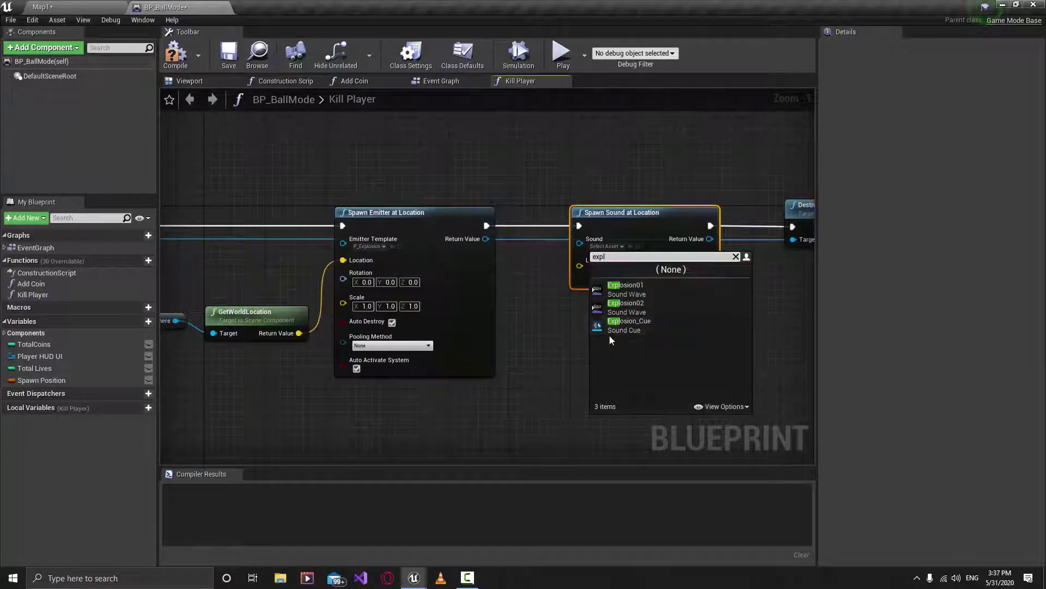
click(646, 325)
right_drag(589, 318, 638, 322)
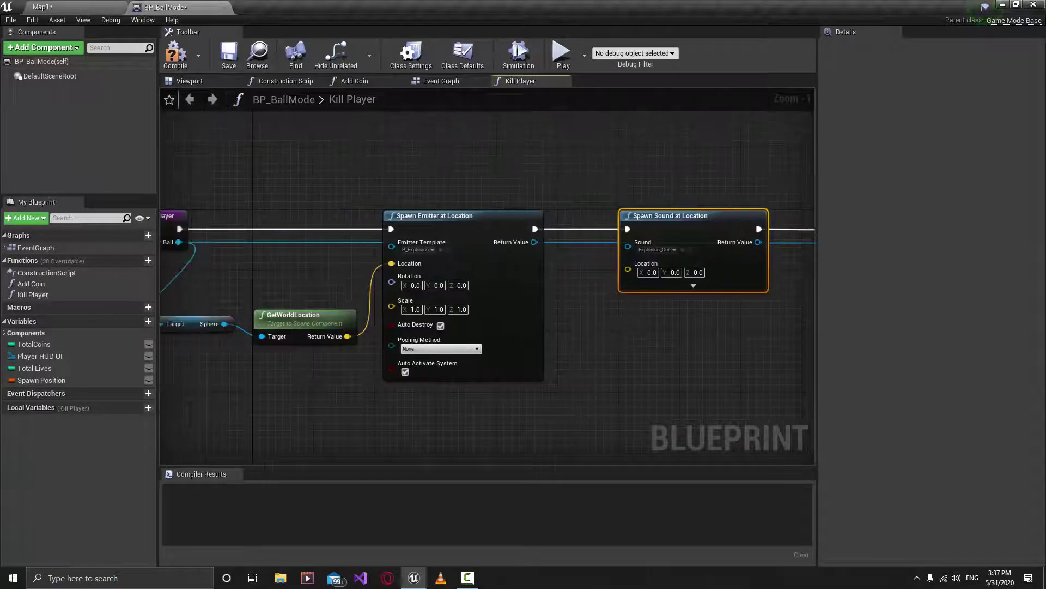
drag(347, 337, 629, 269)
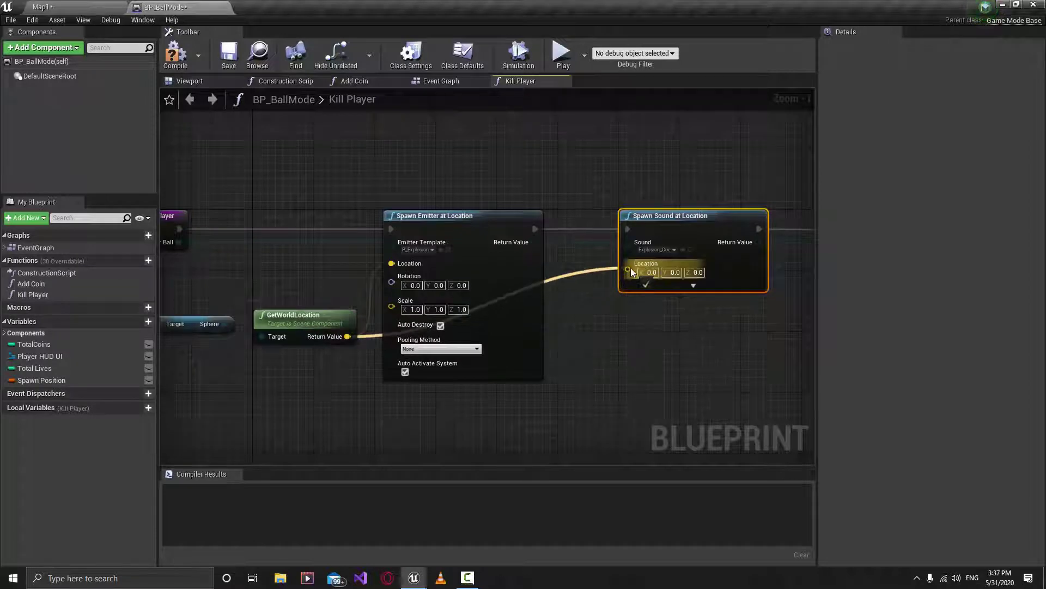
Examine the Kill Player node chain from the Sphere and GetWorldLocation nodes through Spawn Sound at Location to Spawn Player
scroll(632, 272, down, 2)
right_drag(657, 307, 516, 301)
scroll(471, 308, down, 1)
scroll(515, 301, up, 2)
right_drag(365, 286, 526, 293)
drag(390, 287, 220, 387)
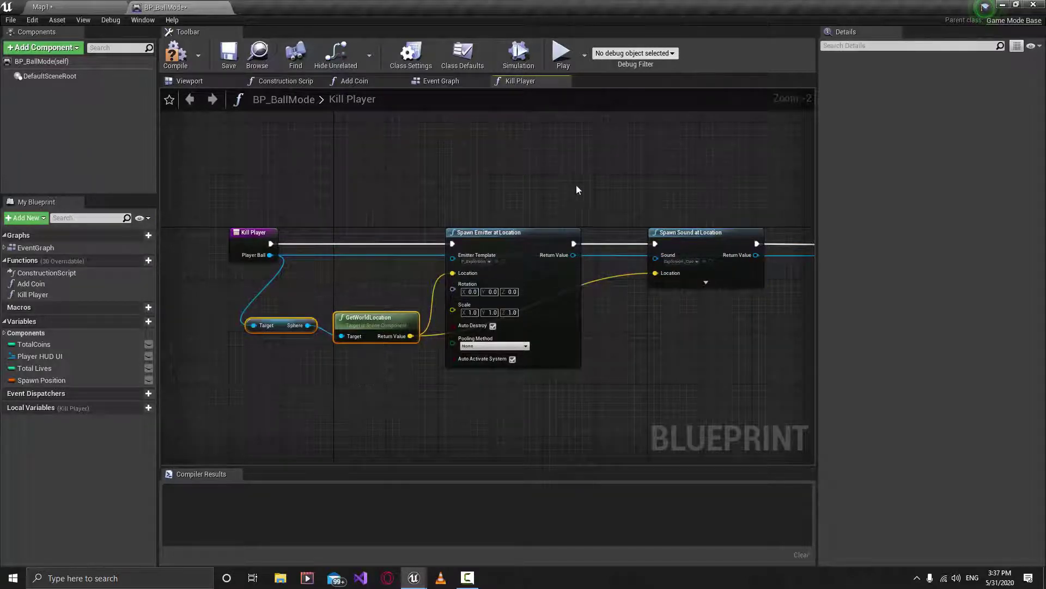
drag(578, 183, 421, 391)
click(743, 201)
drag(630, 327, 625, 329)
right_drag(698, 252, 465, 266)
scroll(567, 333, down, 1)
right_drag(567, 333, 461, 330)
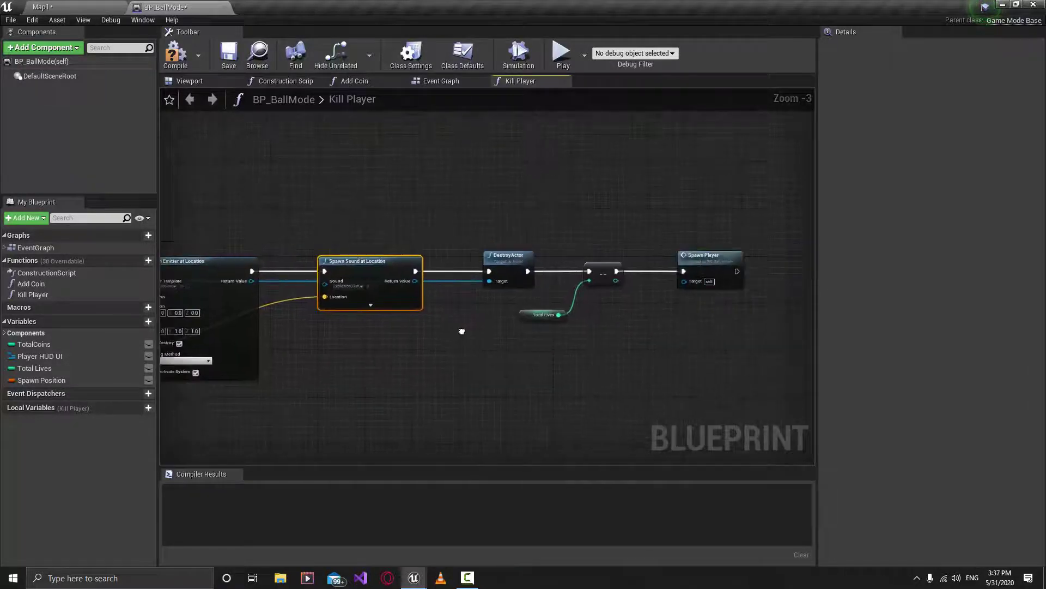
right_drag(583, 374, 727, 374)
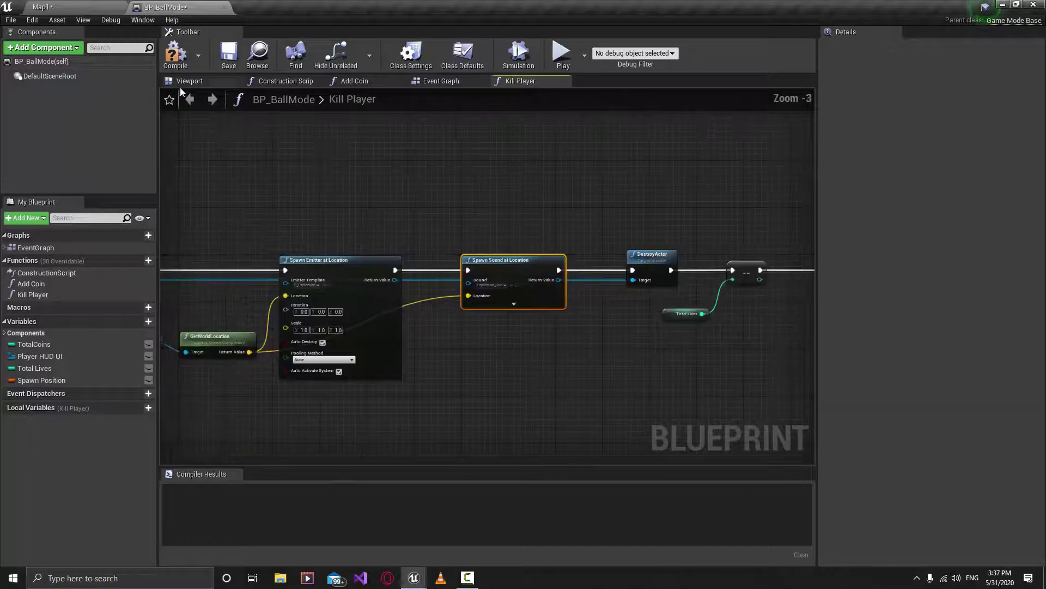
Compile BP_BallMode, look at its Event Graph, and play-test the map by rolling the ball off the platform
click(200, 66)
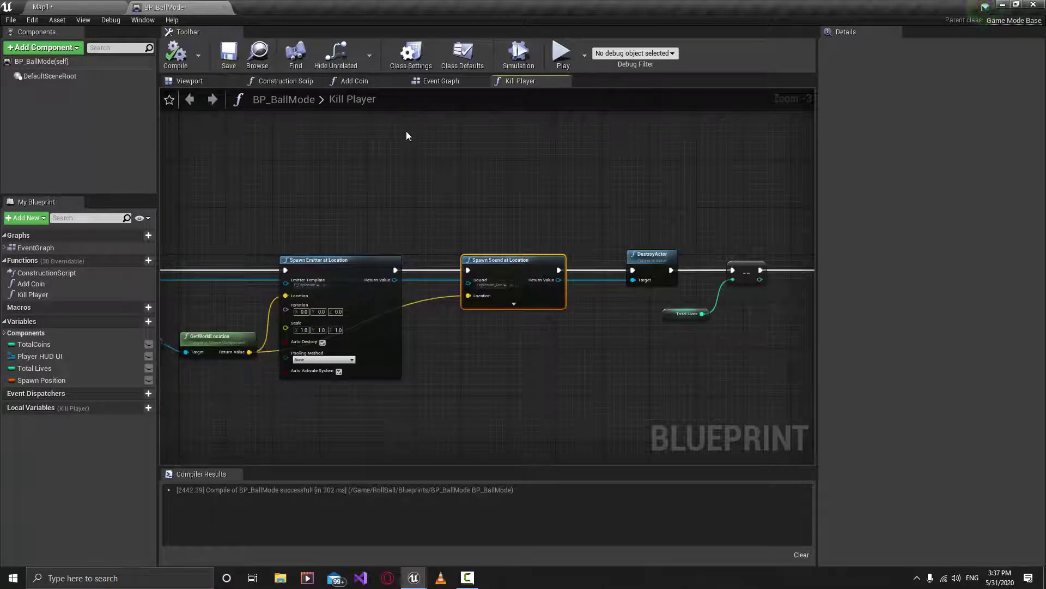
click(443, 82)
right_drag(536, 333, 502, 329)
click(74, 7)
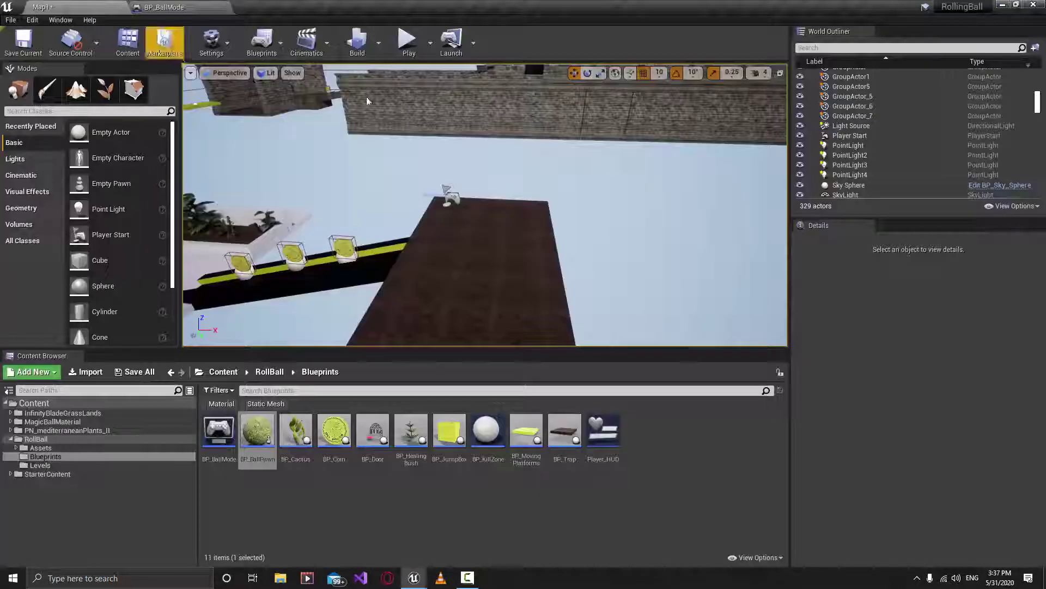
click(407, 40)
key(w)
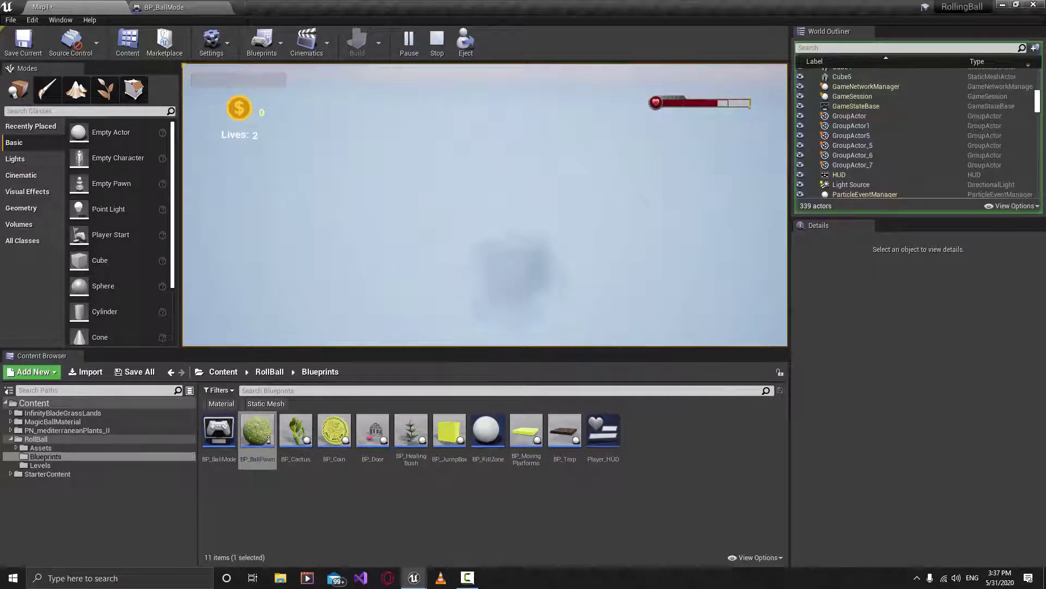
key(Escape)
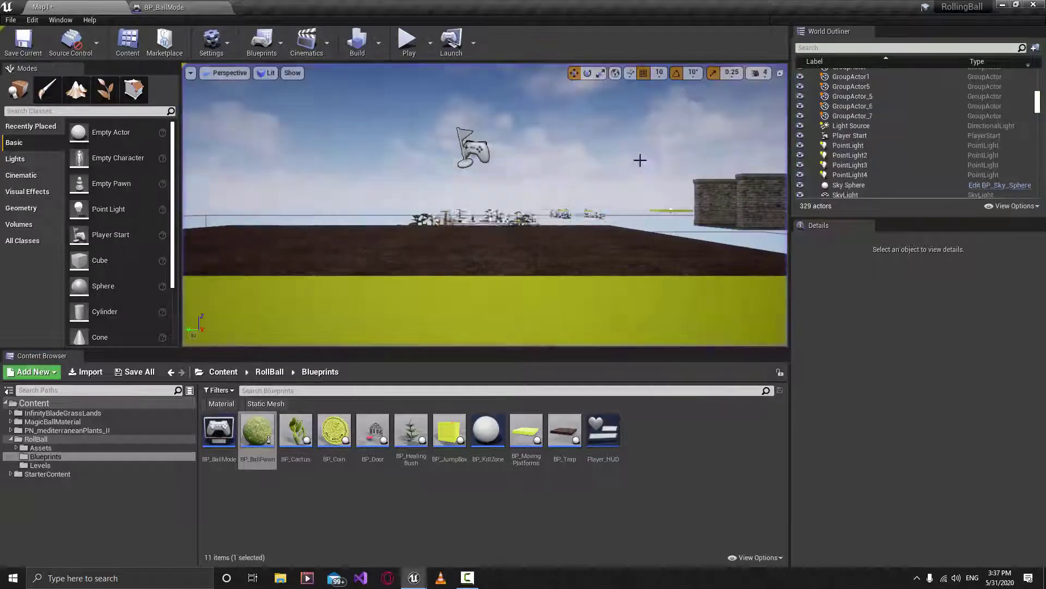
right_drag(640, 159, 589, 179)
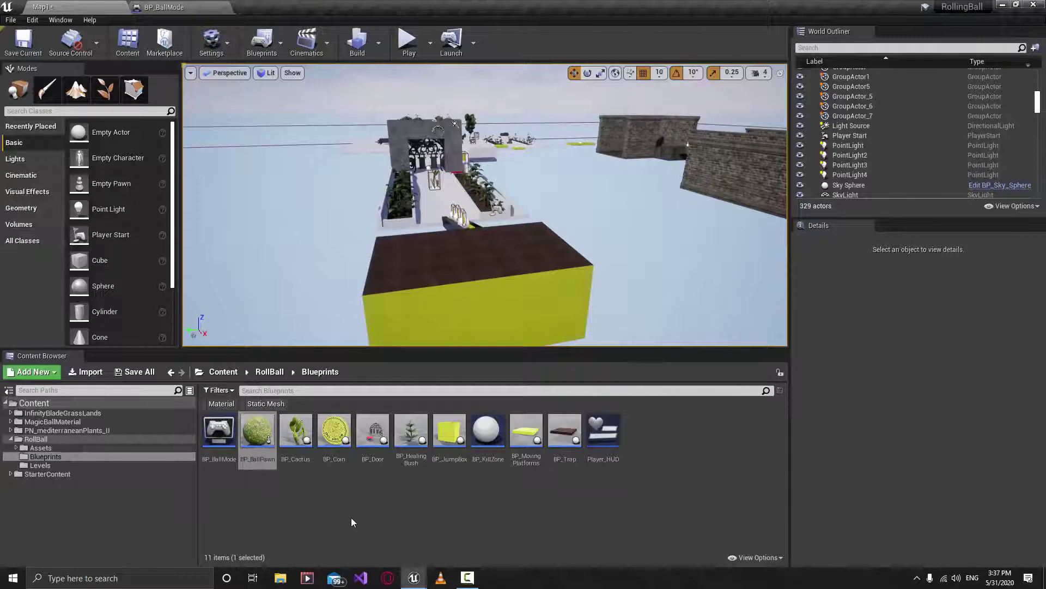
Find Explosion_Cue in the project content, set its Volume Multiplier to 0.25, preview the cue, save it, and close it
click(46, 406)
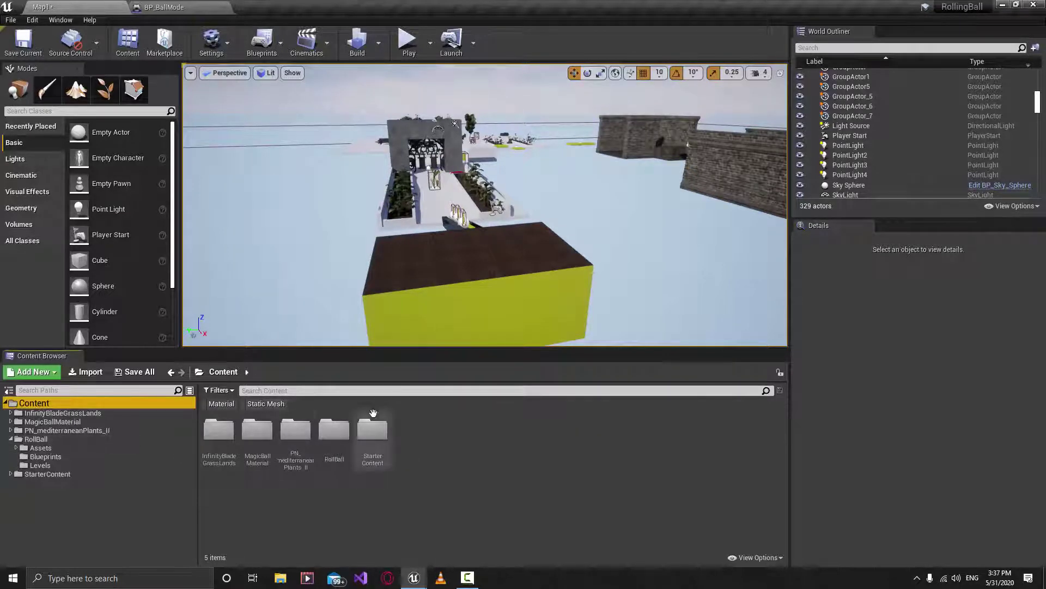
click(516, 391)
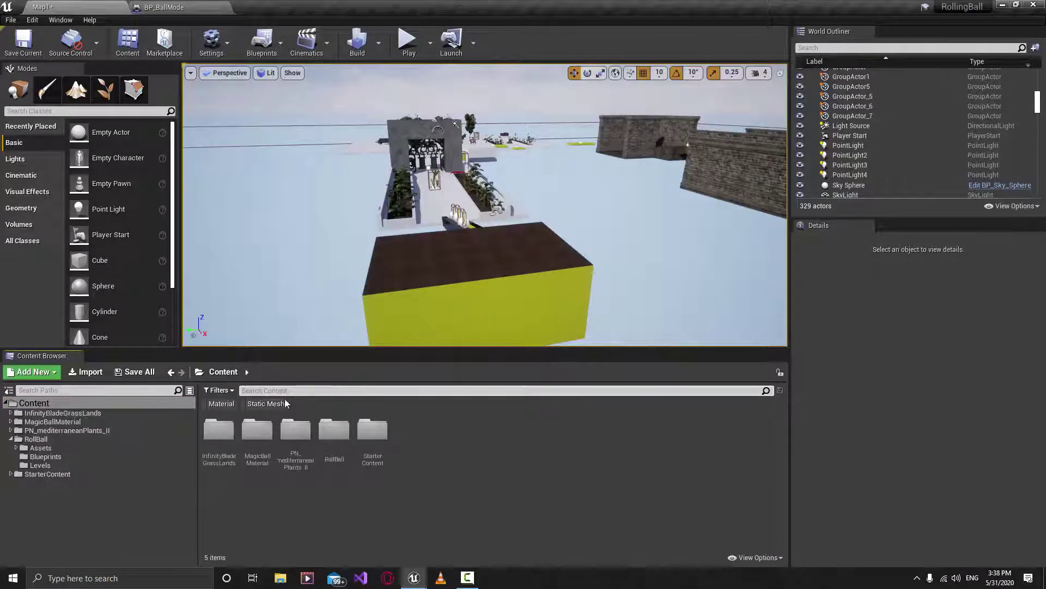
text(explo)
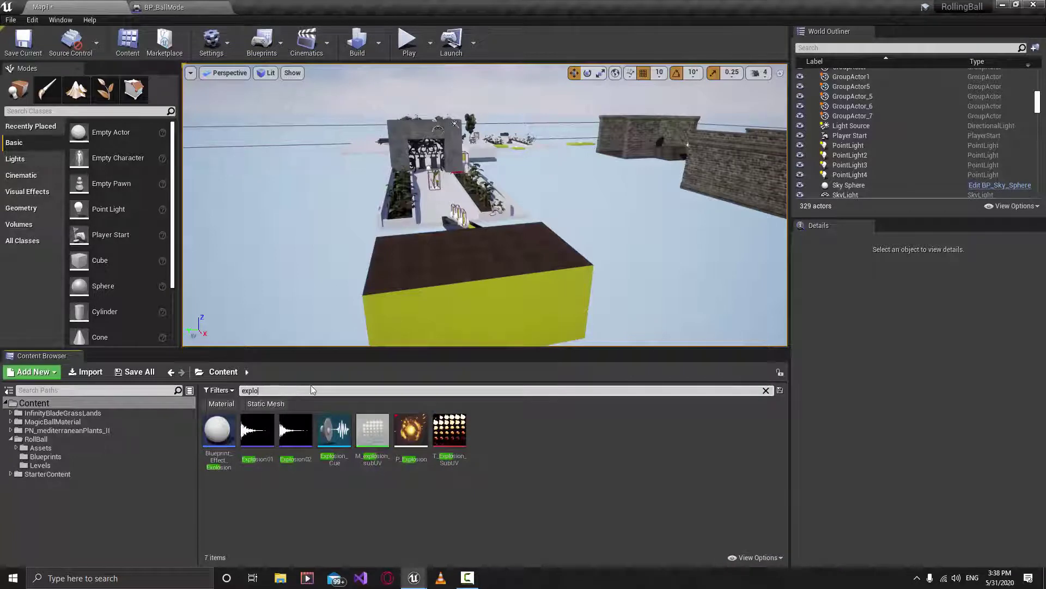
double_click(340, 446)
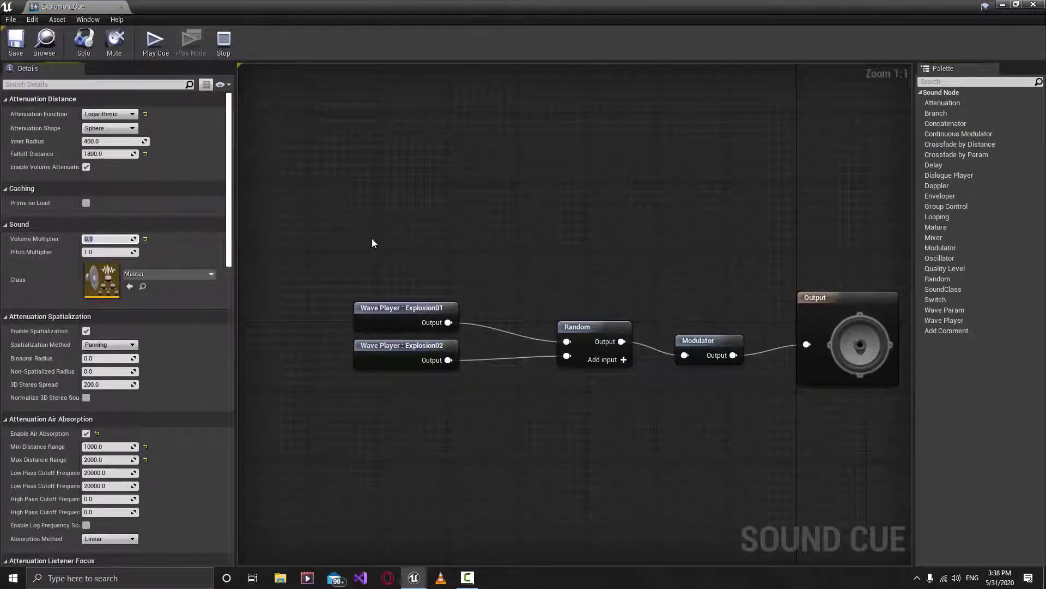
key(BackSpace)
click(161, 40)
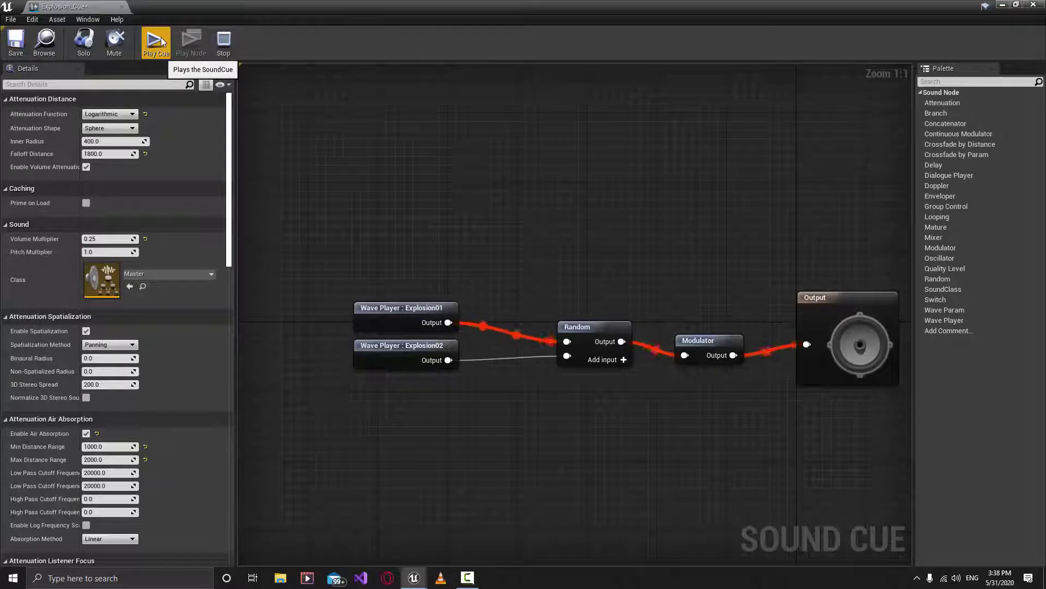
click(21, 48)
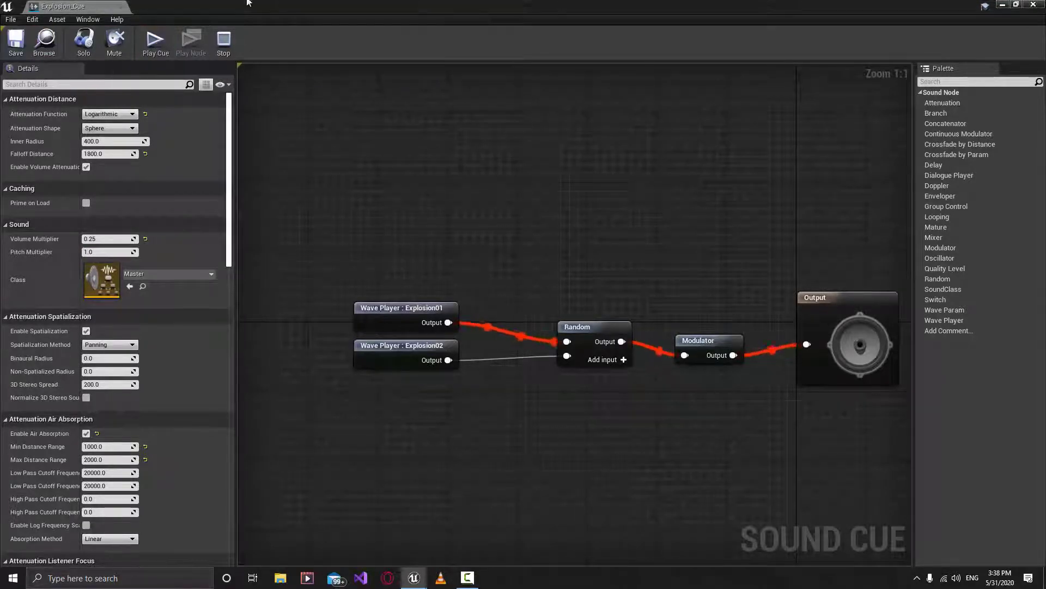
click(121, 7)
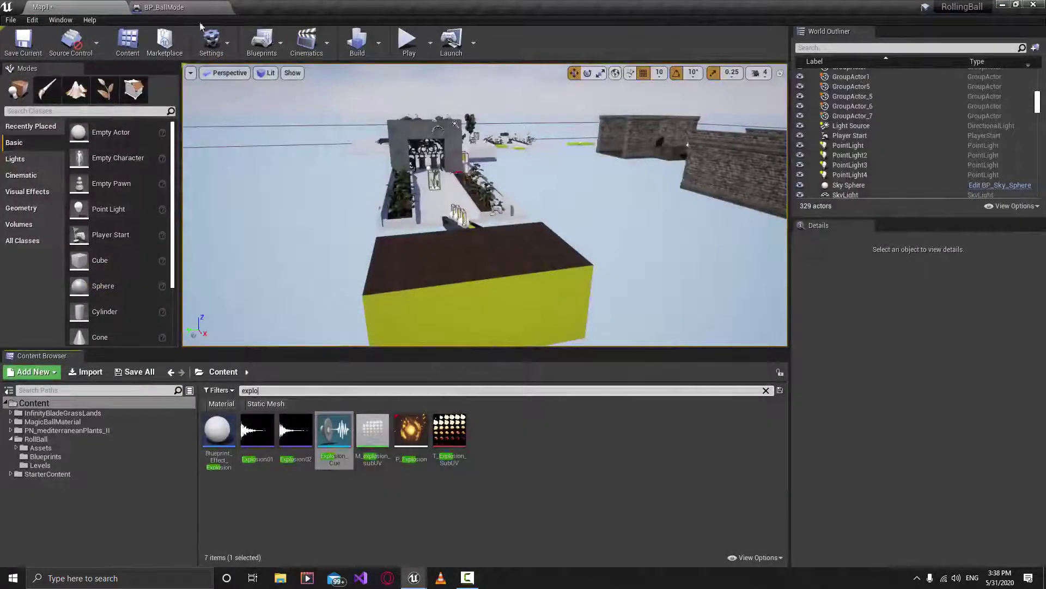
Save Map1 and play-test the ball's deaths and respawns with the explosion effect and quieter sound
click(23, 43)
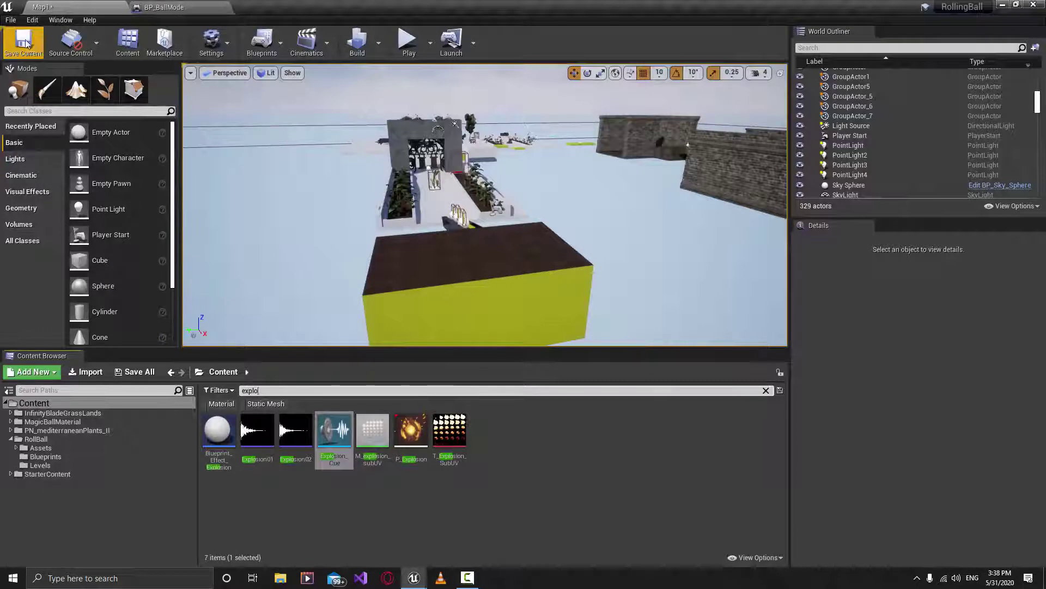
click(404, 49)
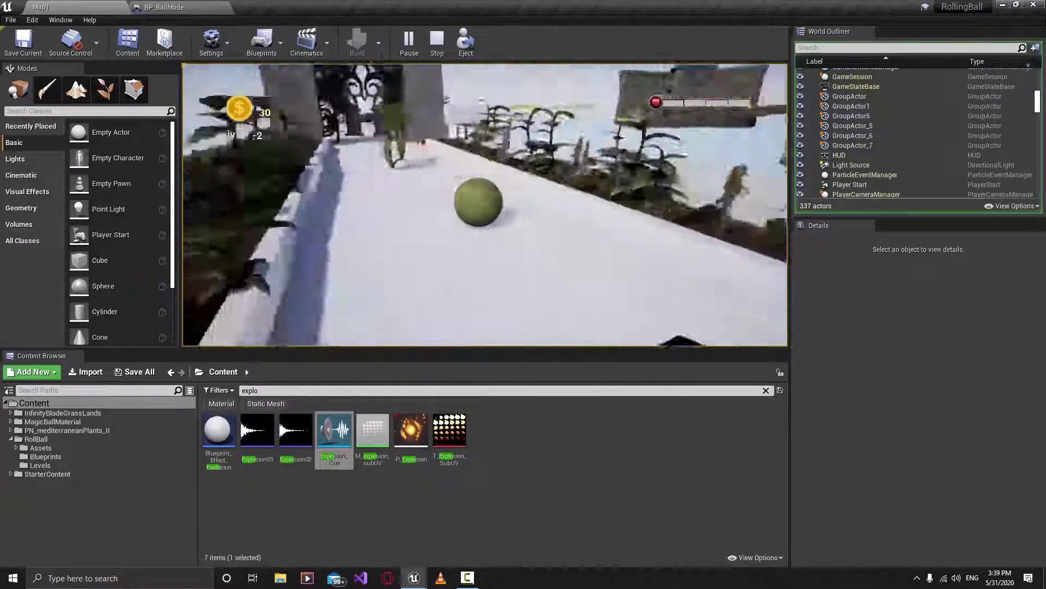
key(Escape)
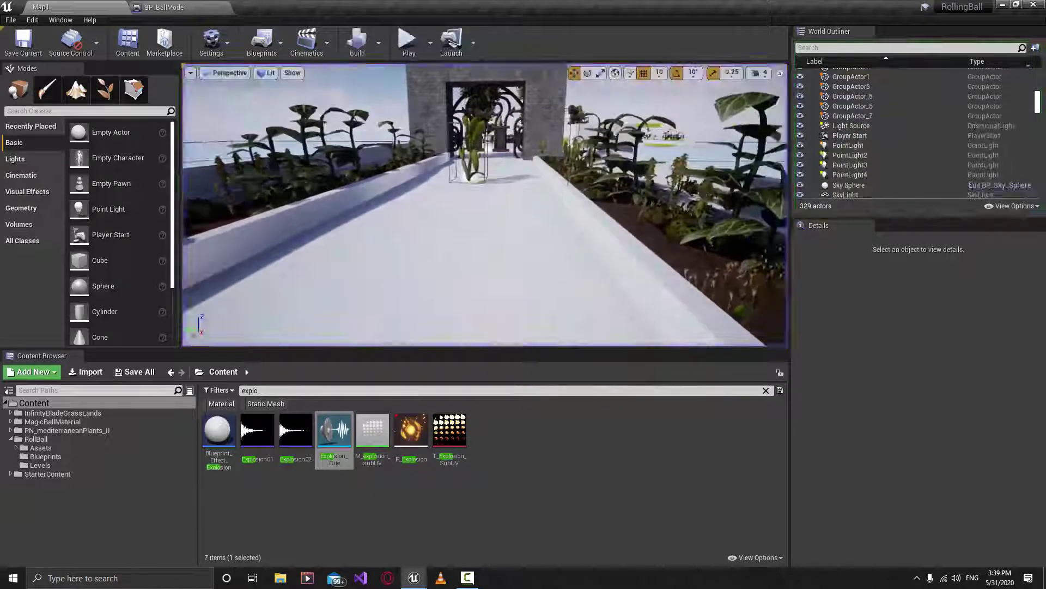
right_drag(485, 207, 489, 227)
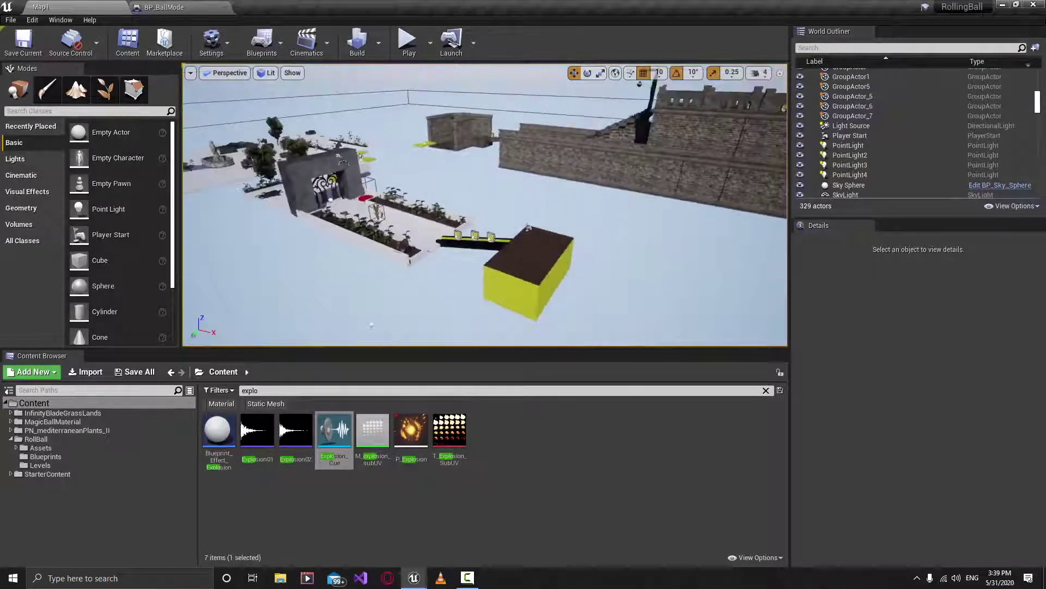